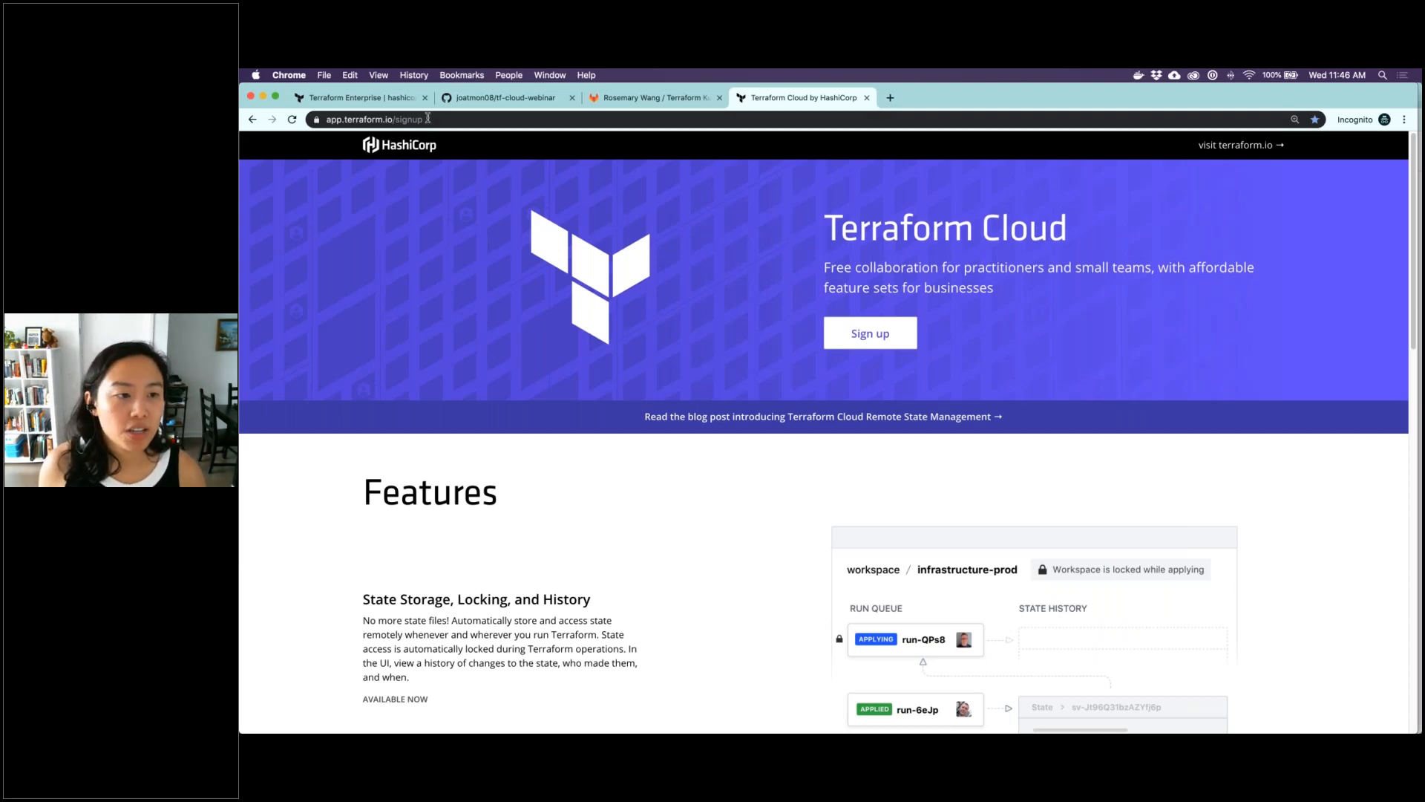
Show the organization's workspaces list in Terraform Cloud, and change into the azure directory in a full-width iTerm window
click(411, 98)
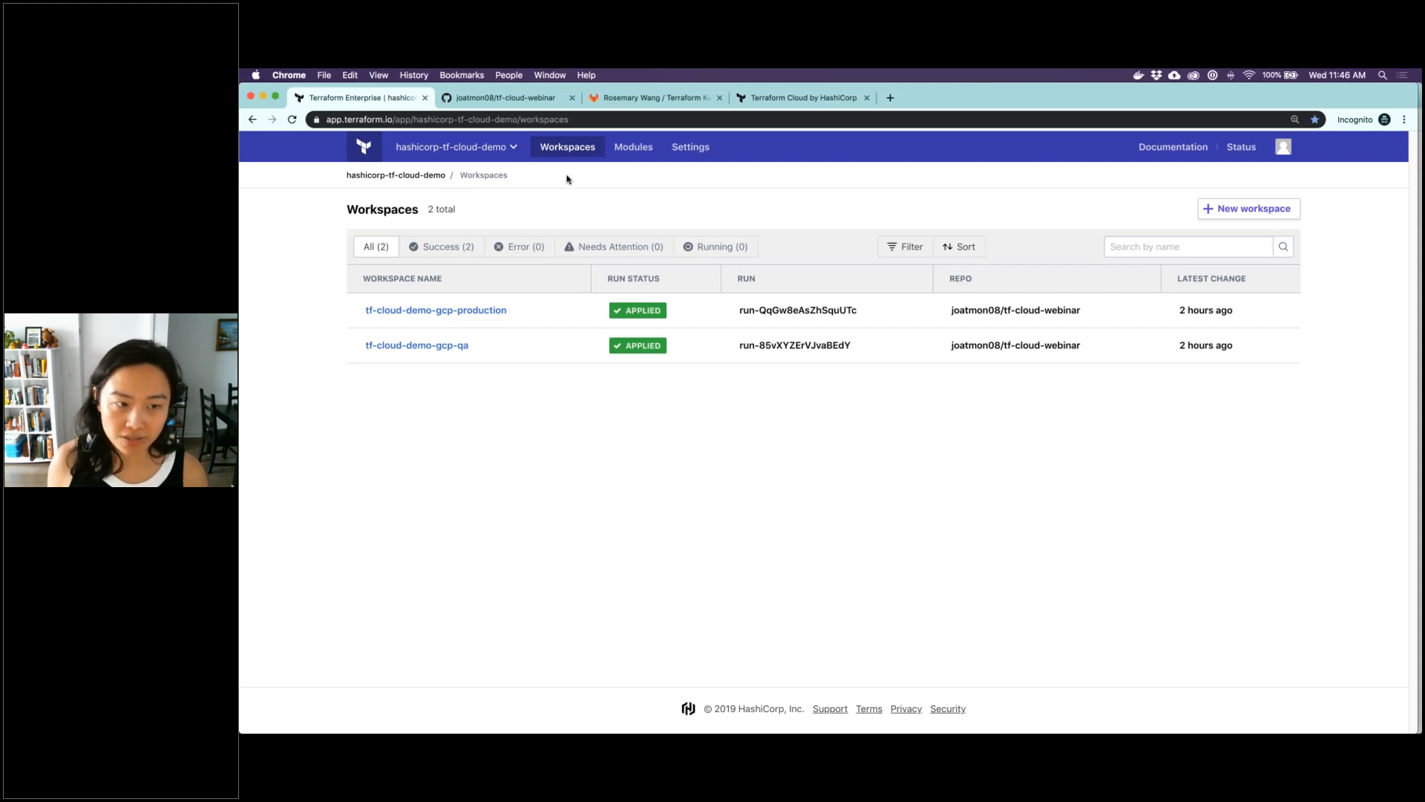
mouse_move(780, 713)
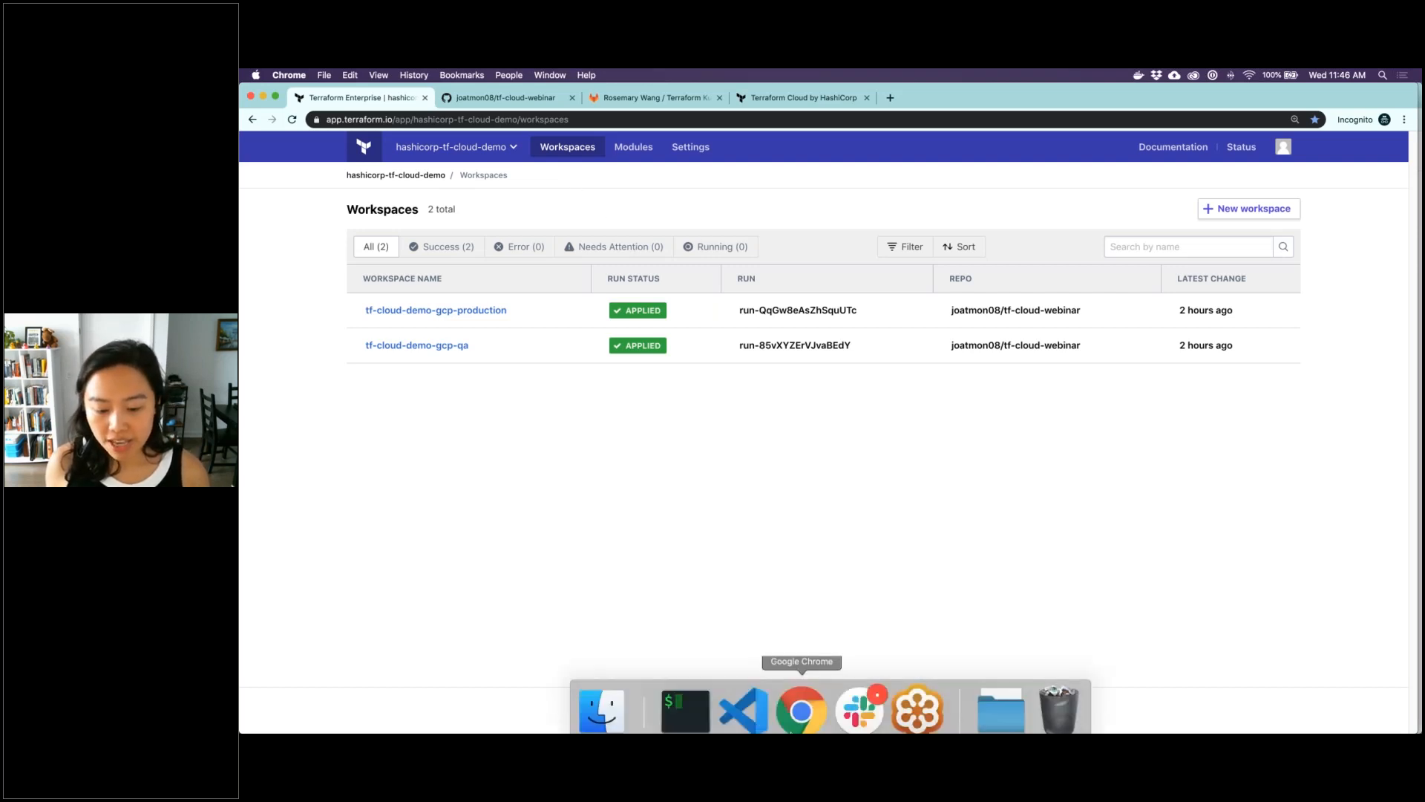
click(692, 709)
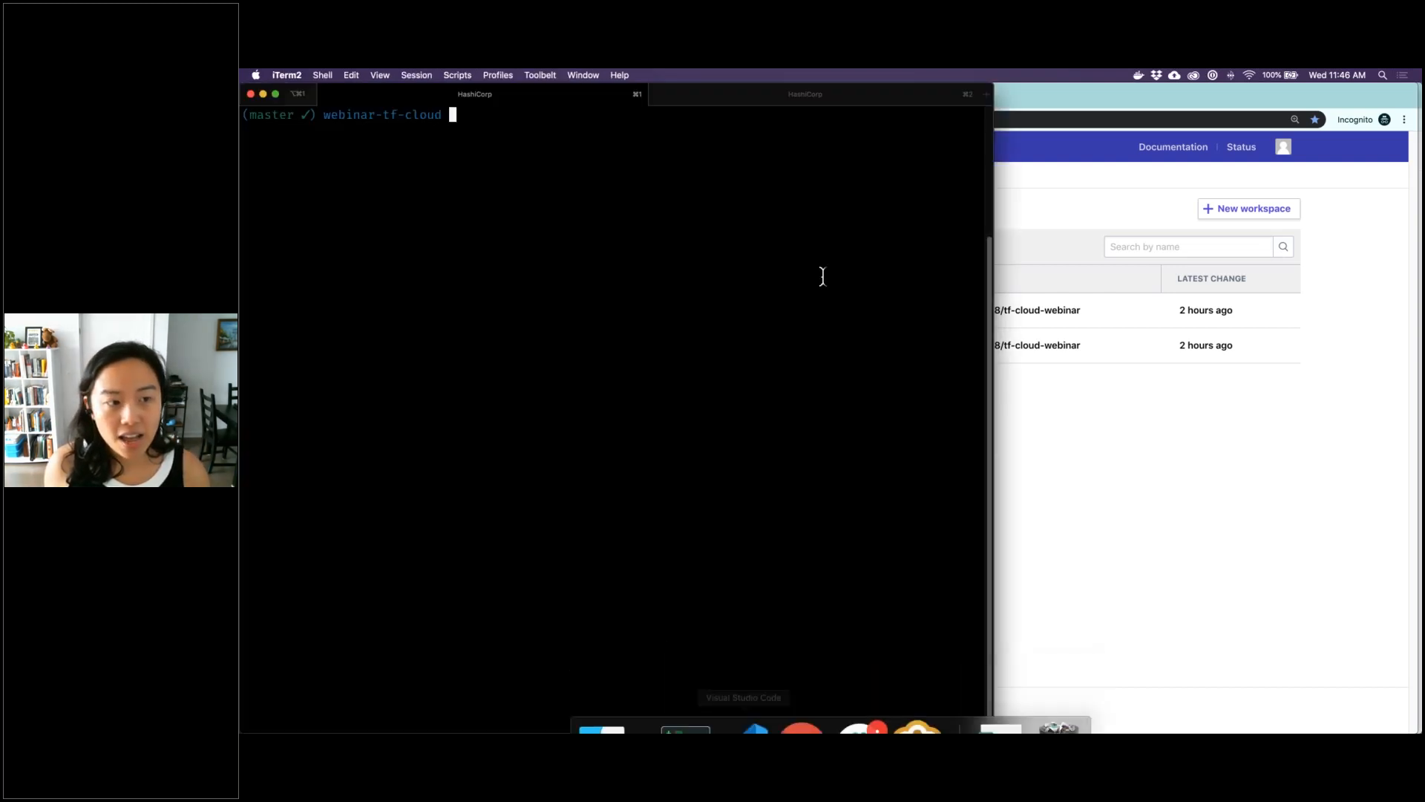
double_click(995, 295)
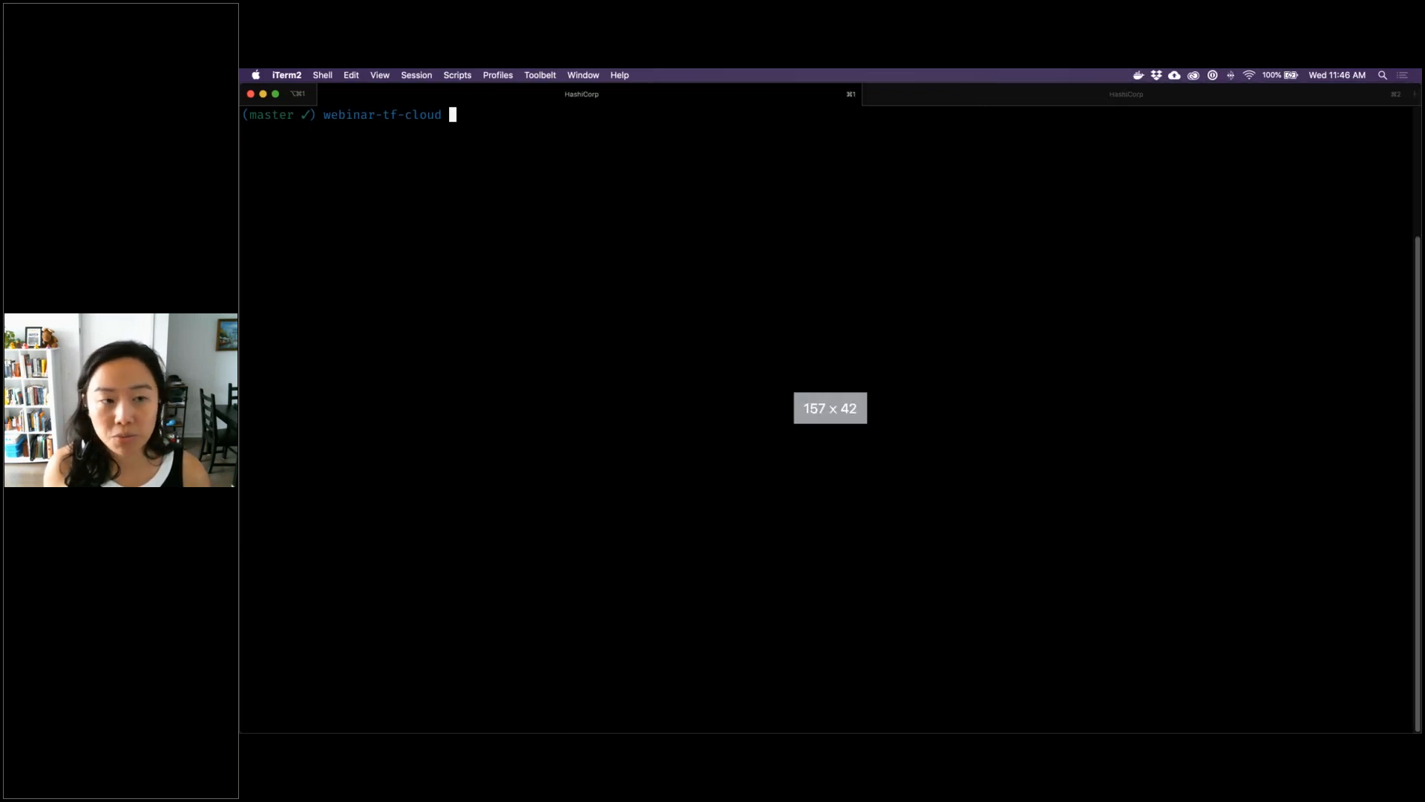
text(cd azure/)
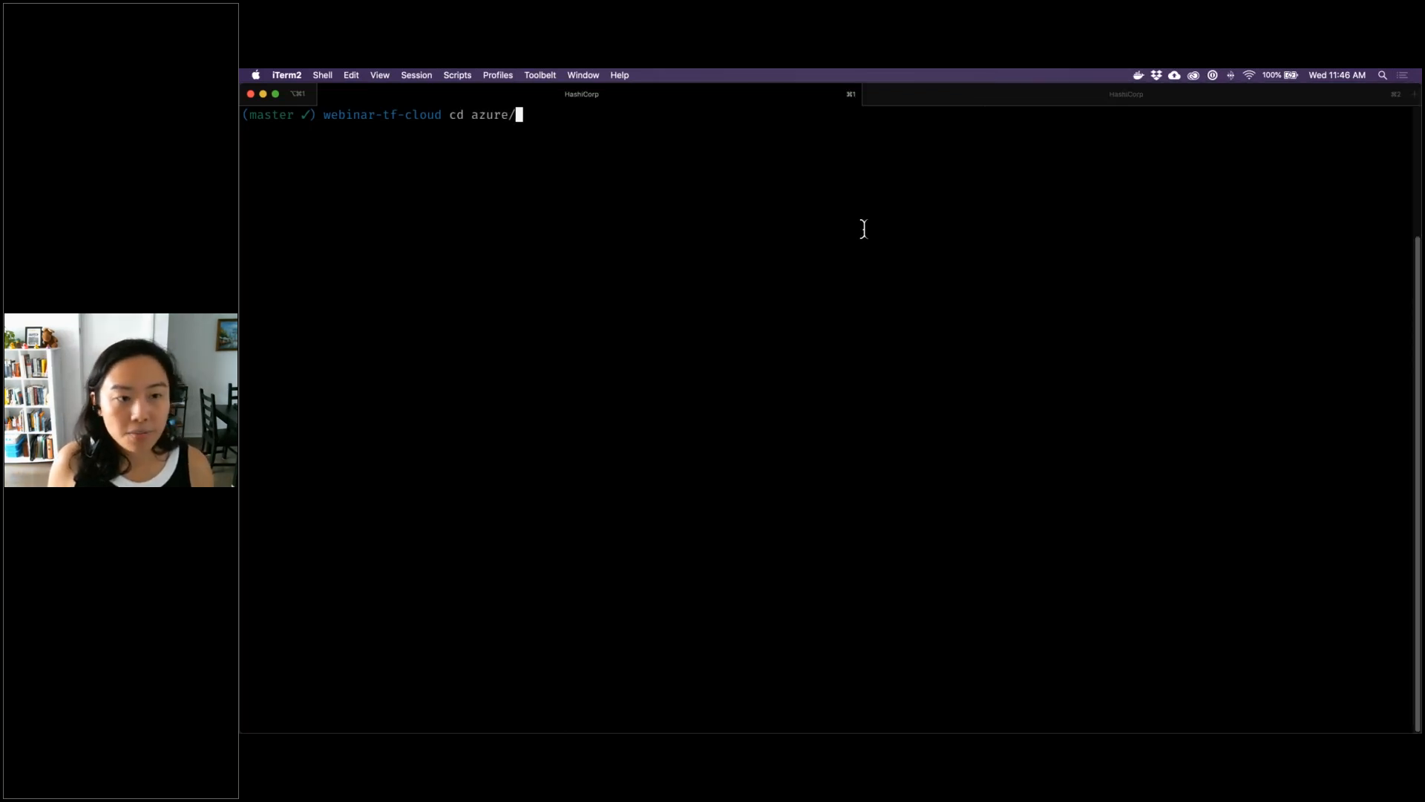
key(Return)
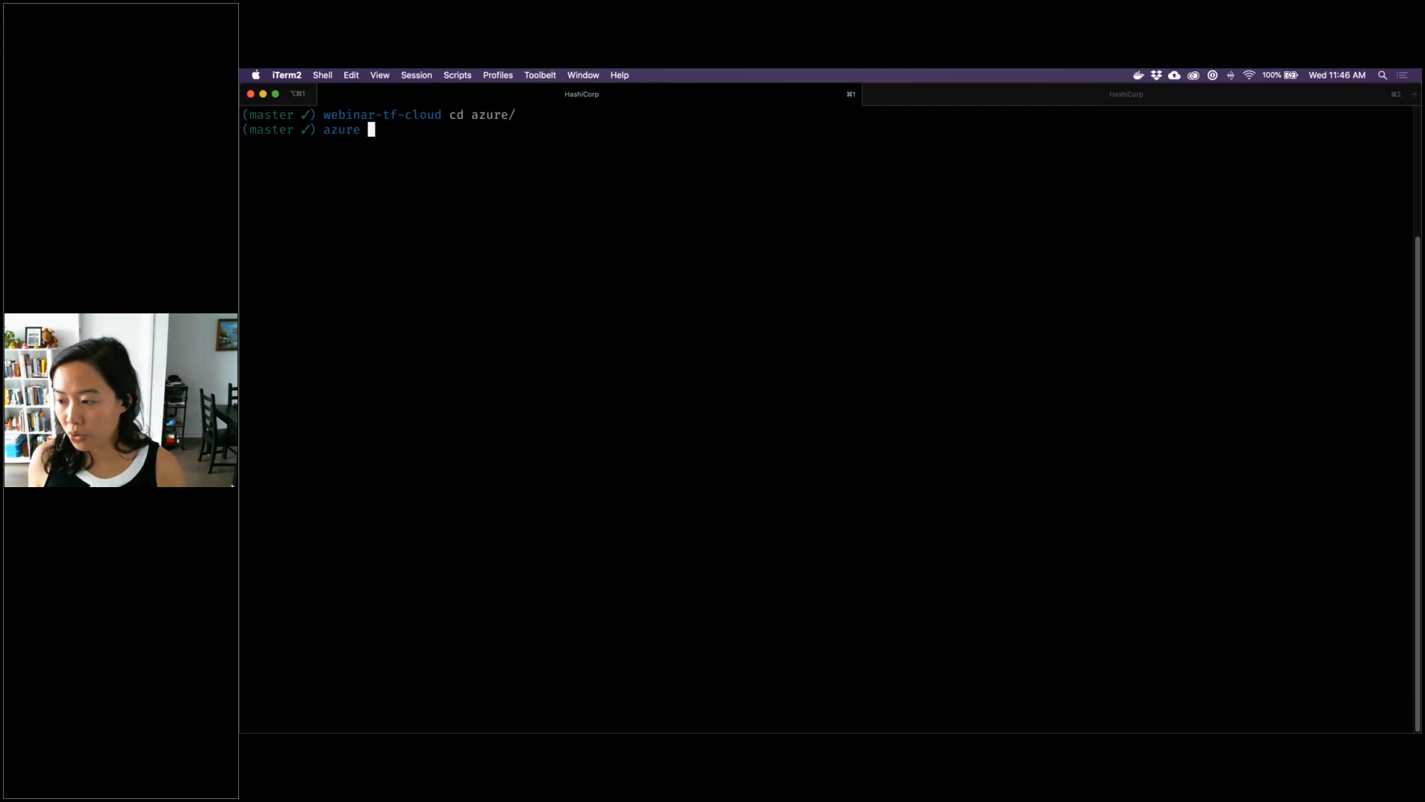
Open backend.conf with vim in iTerm, examine its organization and workspace name at a larger text size, and quit the editor
key(super+Tab)
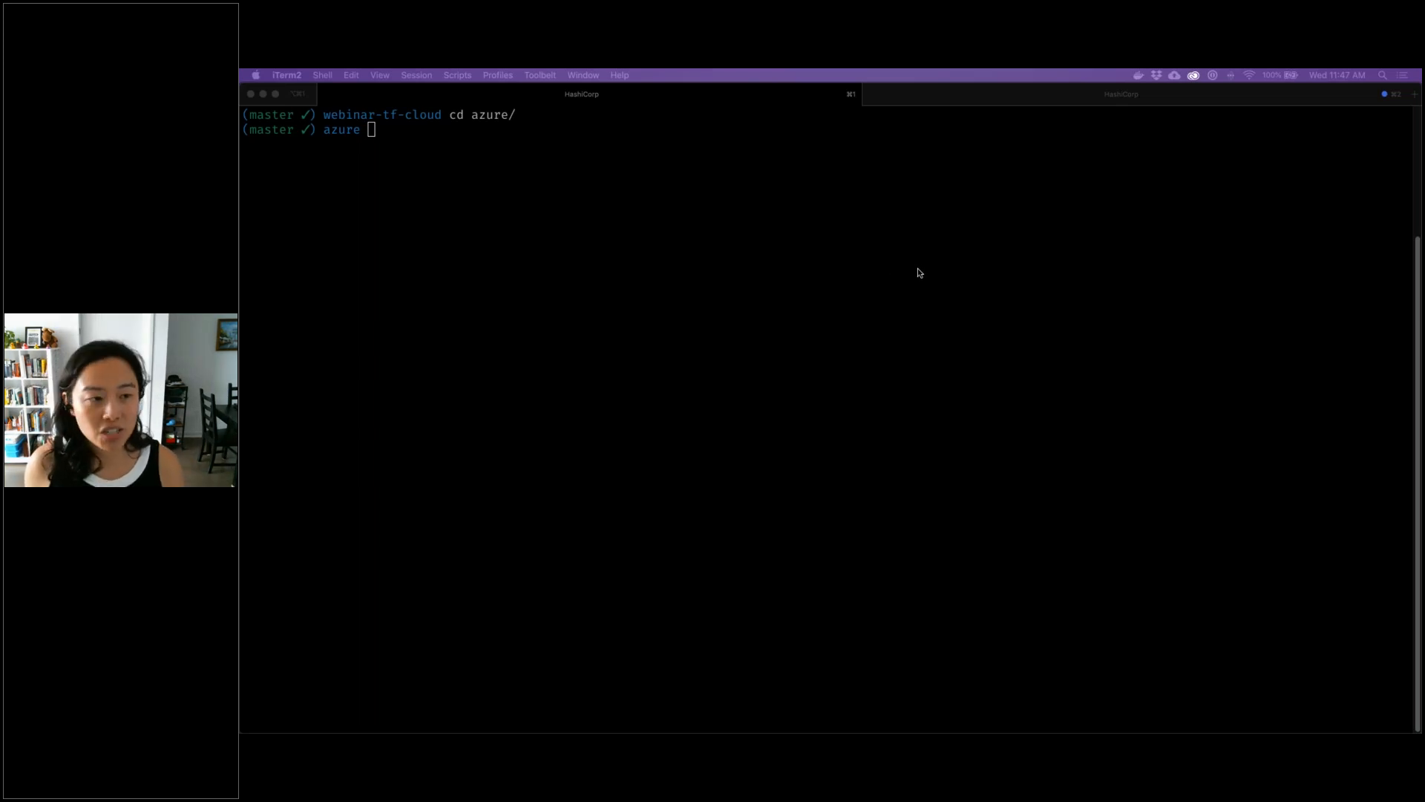
click(916, 268)
text(vim backend.conf)
key(Return)
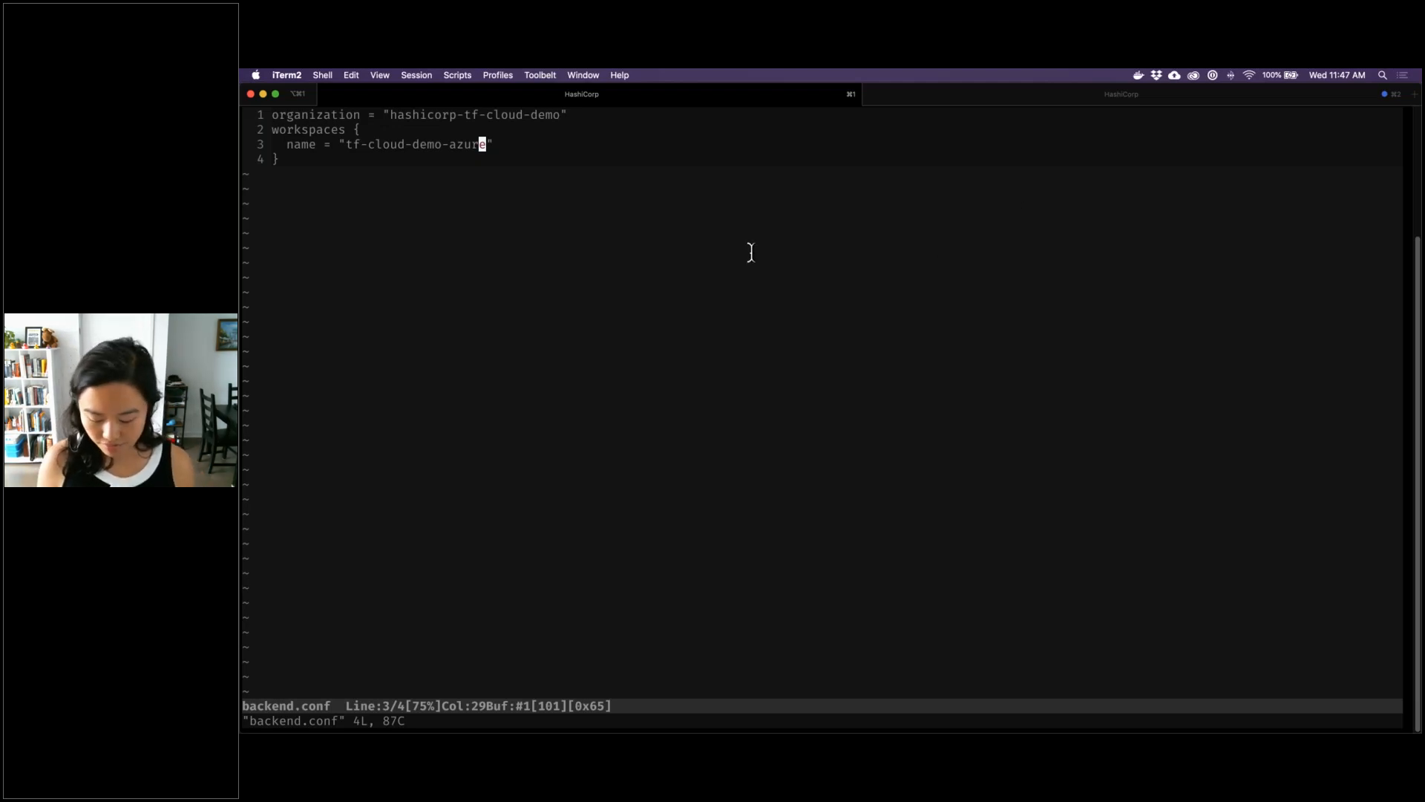
key(super+equal)
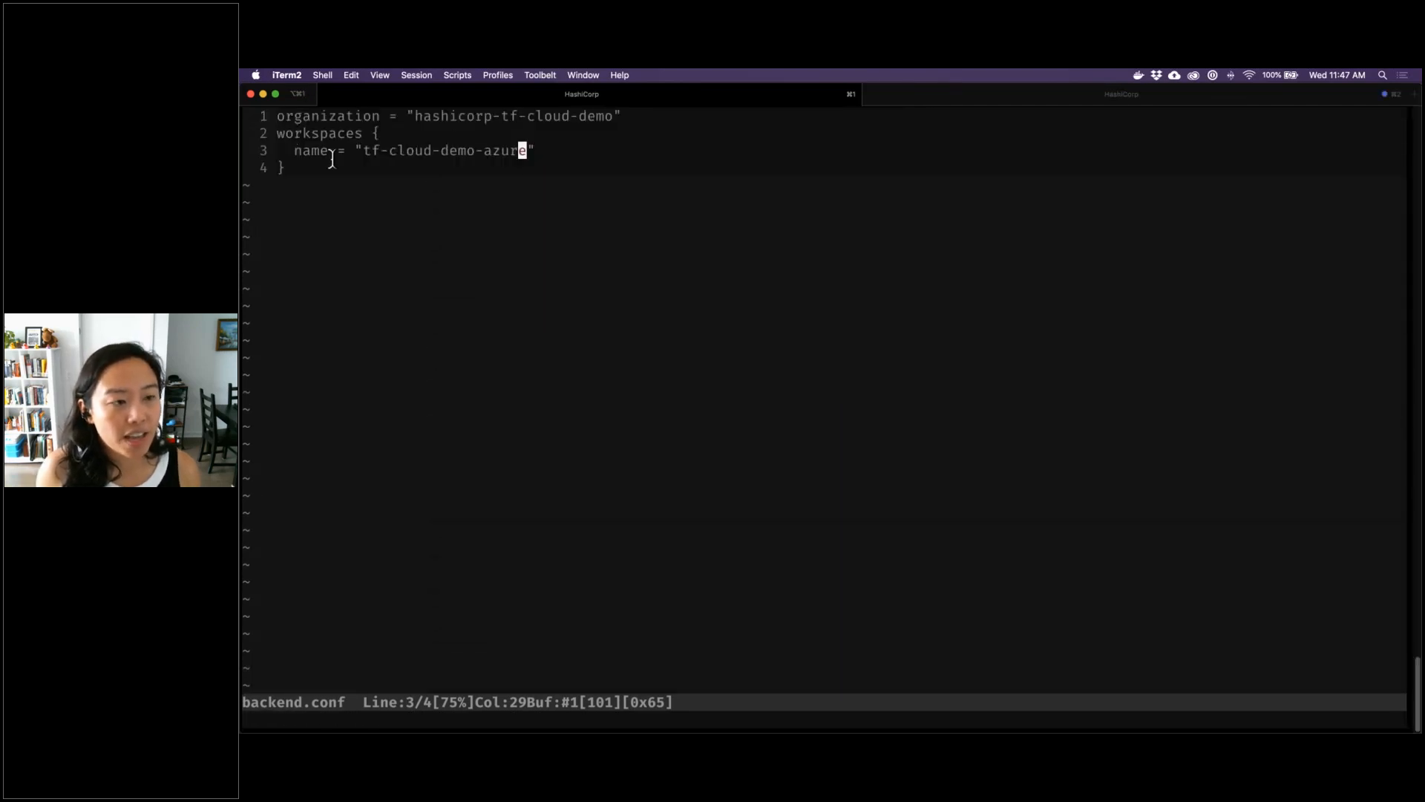
drag(359, 150, 532, 156)
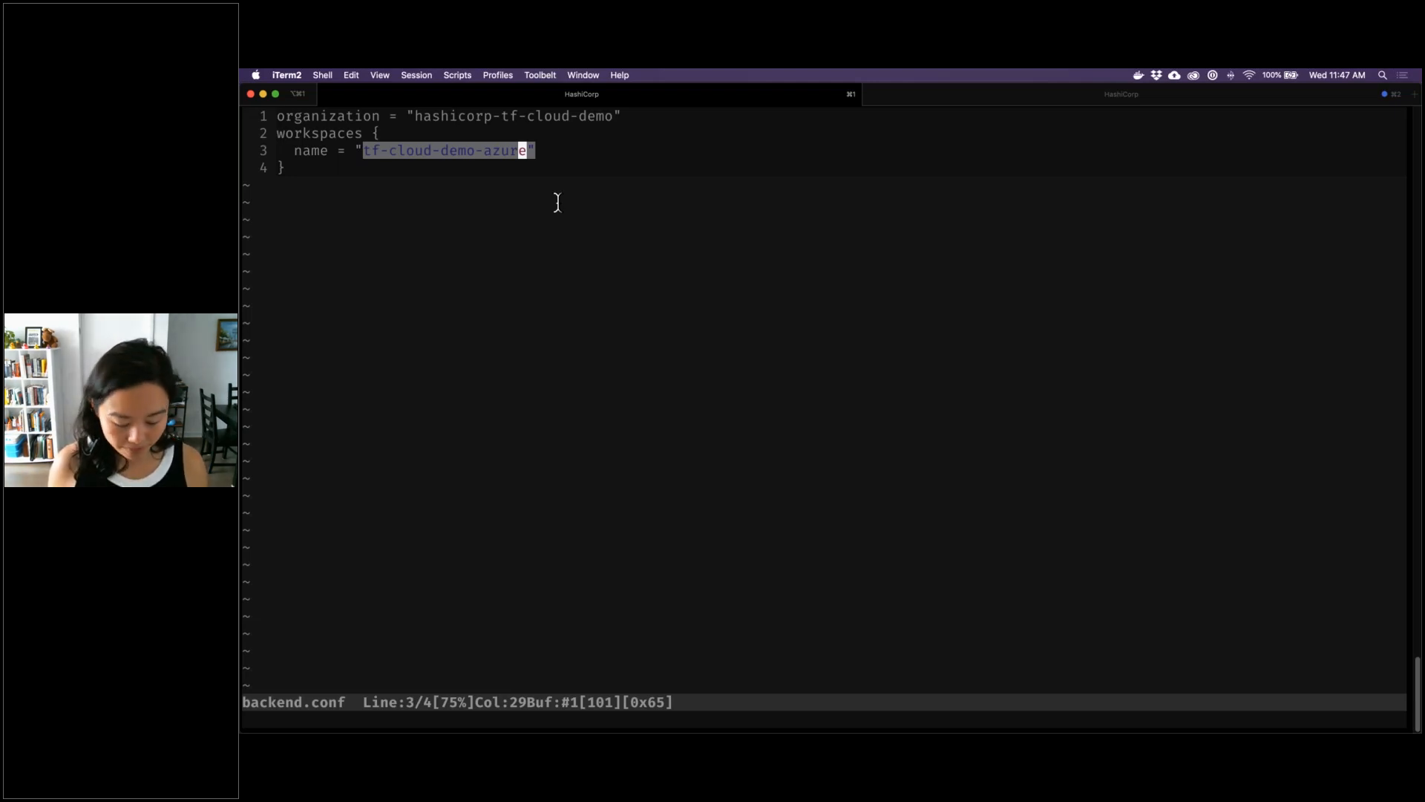
key(Escape)
text(:q)
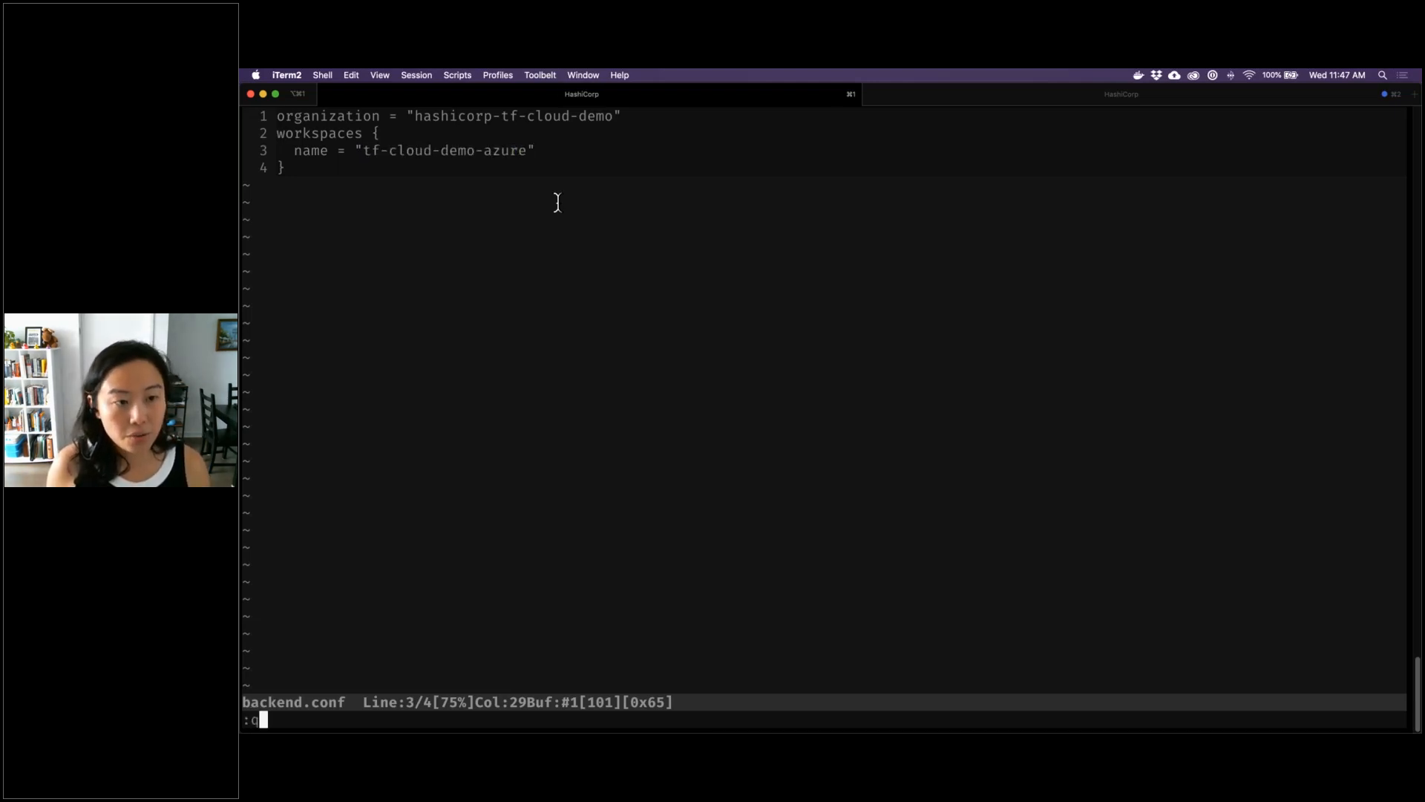
key(Return)
Clear the terminal, open versions.tf with vim, examine the remote backend line in the terraform block, and quit the editor
text(clear)
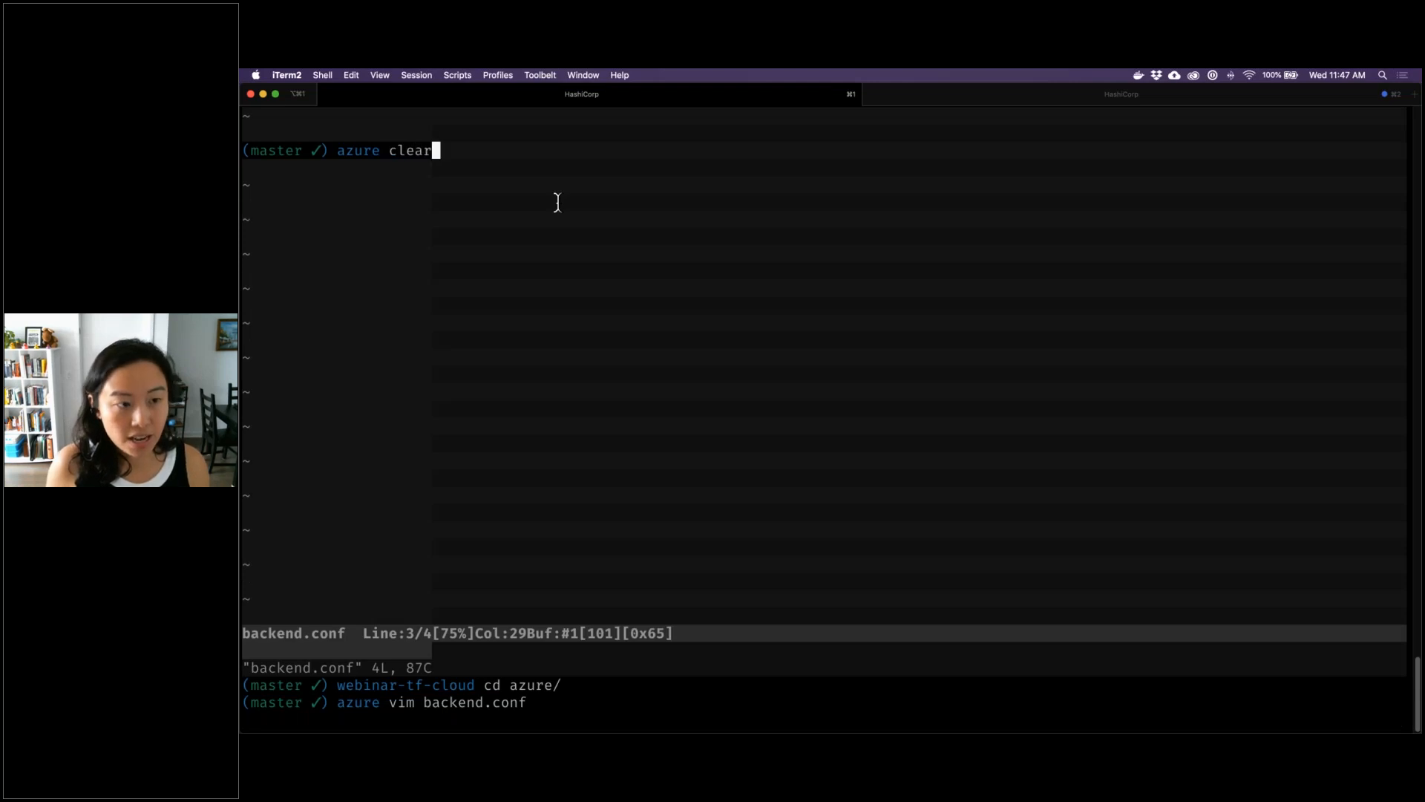
key(Return)
text(vim versions.tf)
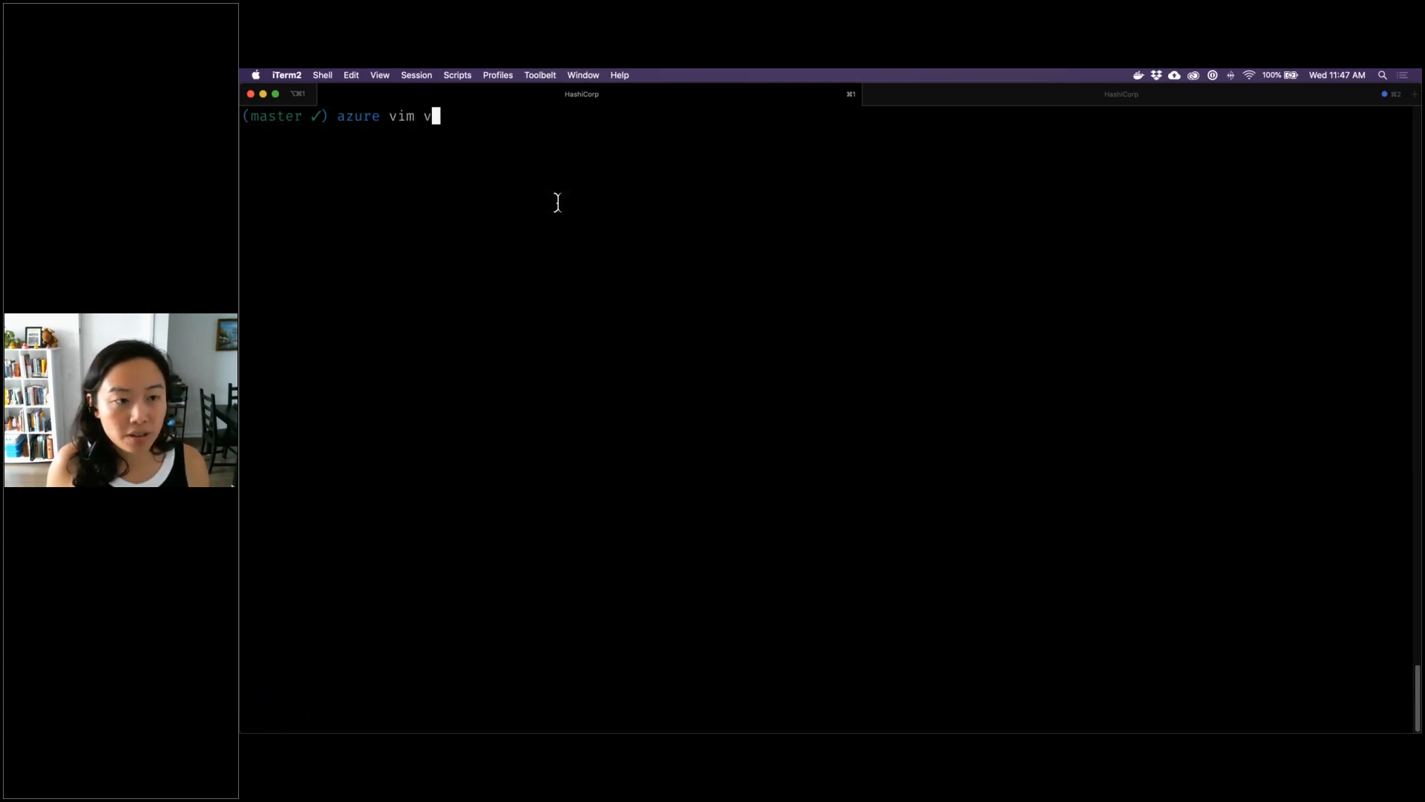
key(Return)
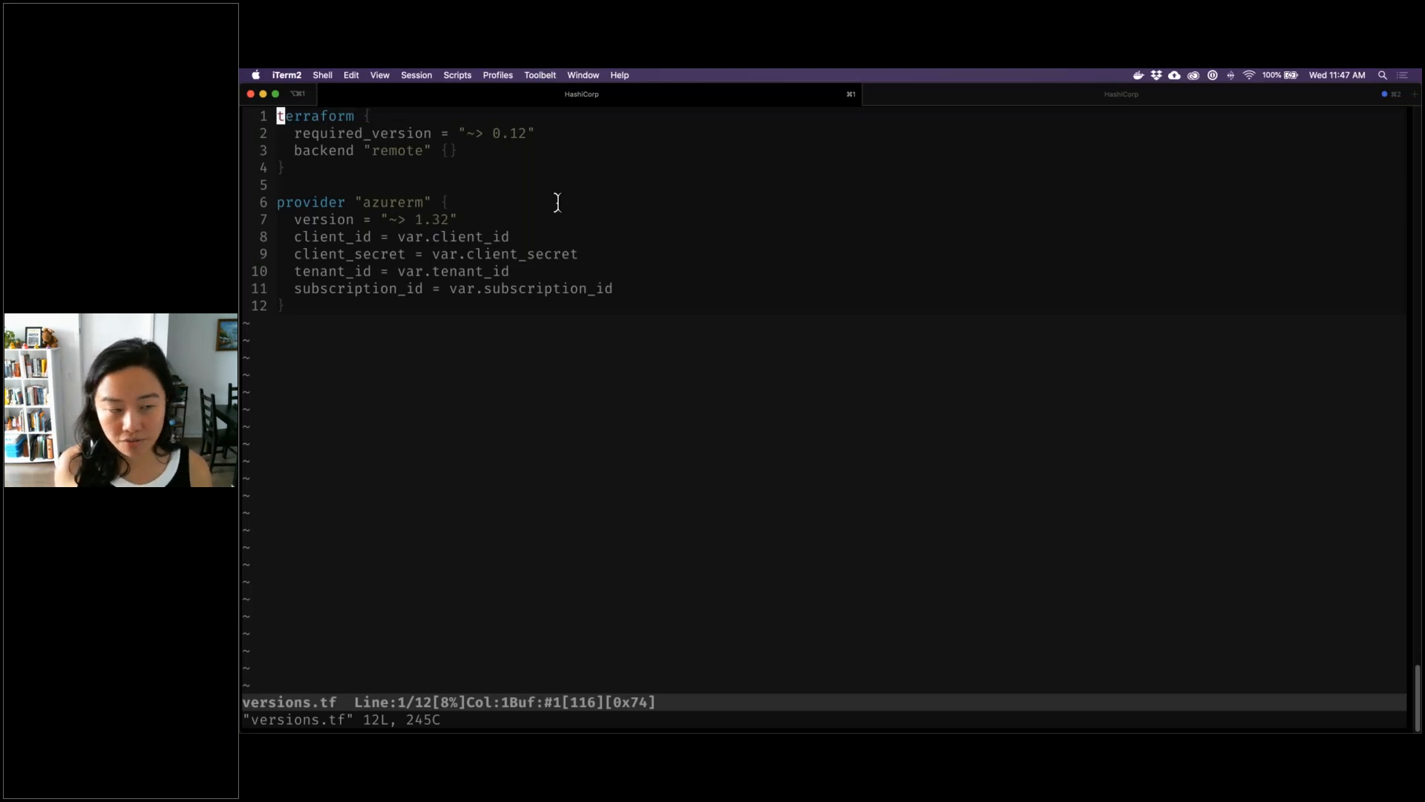
drag(292, 151, 457, 152)
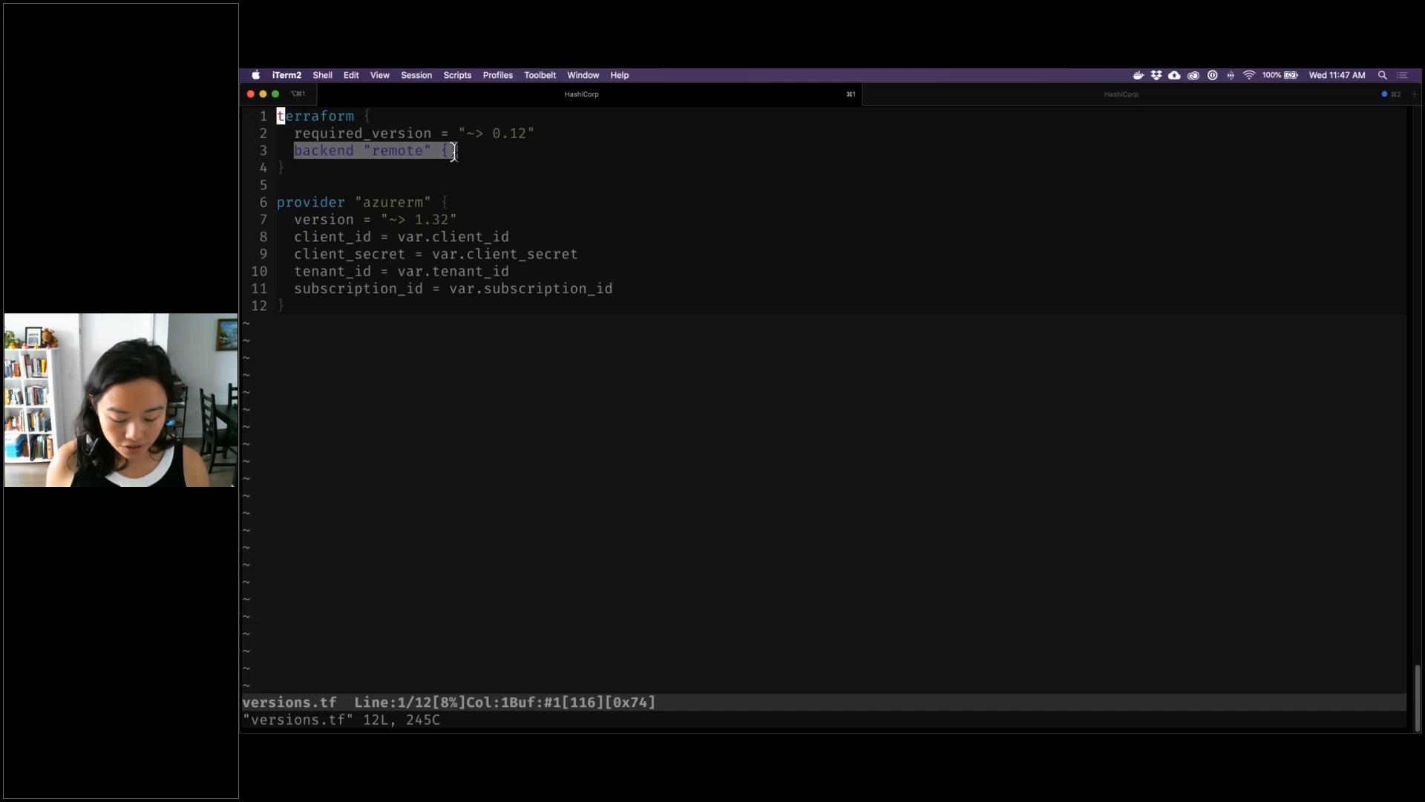
click(454, 152)
text(:q)
key(Return)
Clear the terminal and initialize Terraform with terraform init -backend-config=backend.conf
text(clear)
key(Return)
text(terraform init -backend-config=ba)
key(Tab)
key(Return)
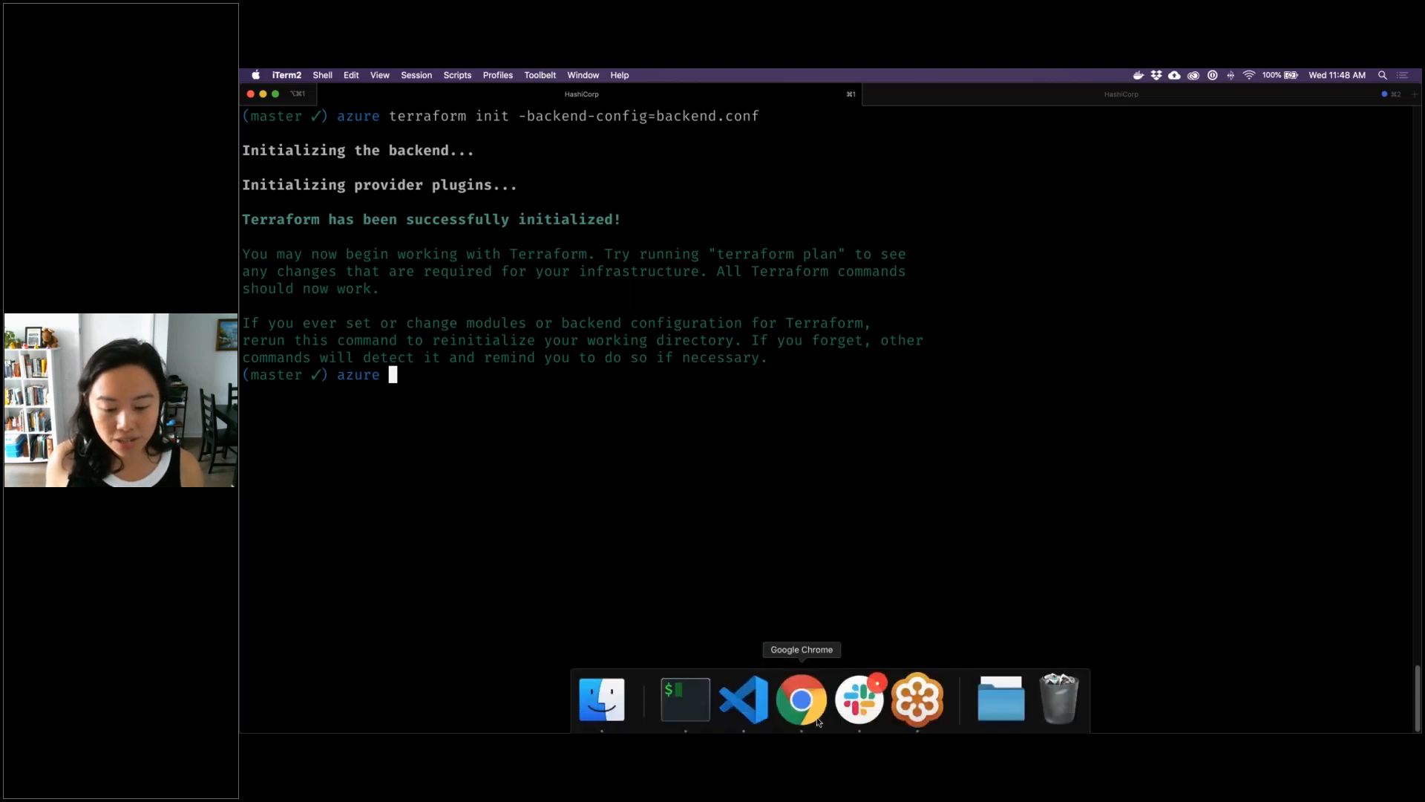
Switch to Chrome and open the general settings of the tf-cloud-demo-azure workspace
click(817, 720)
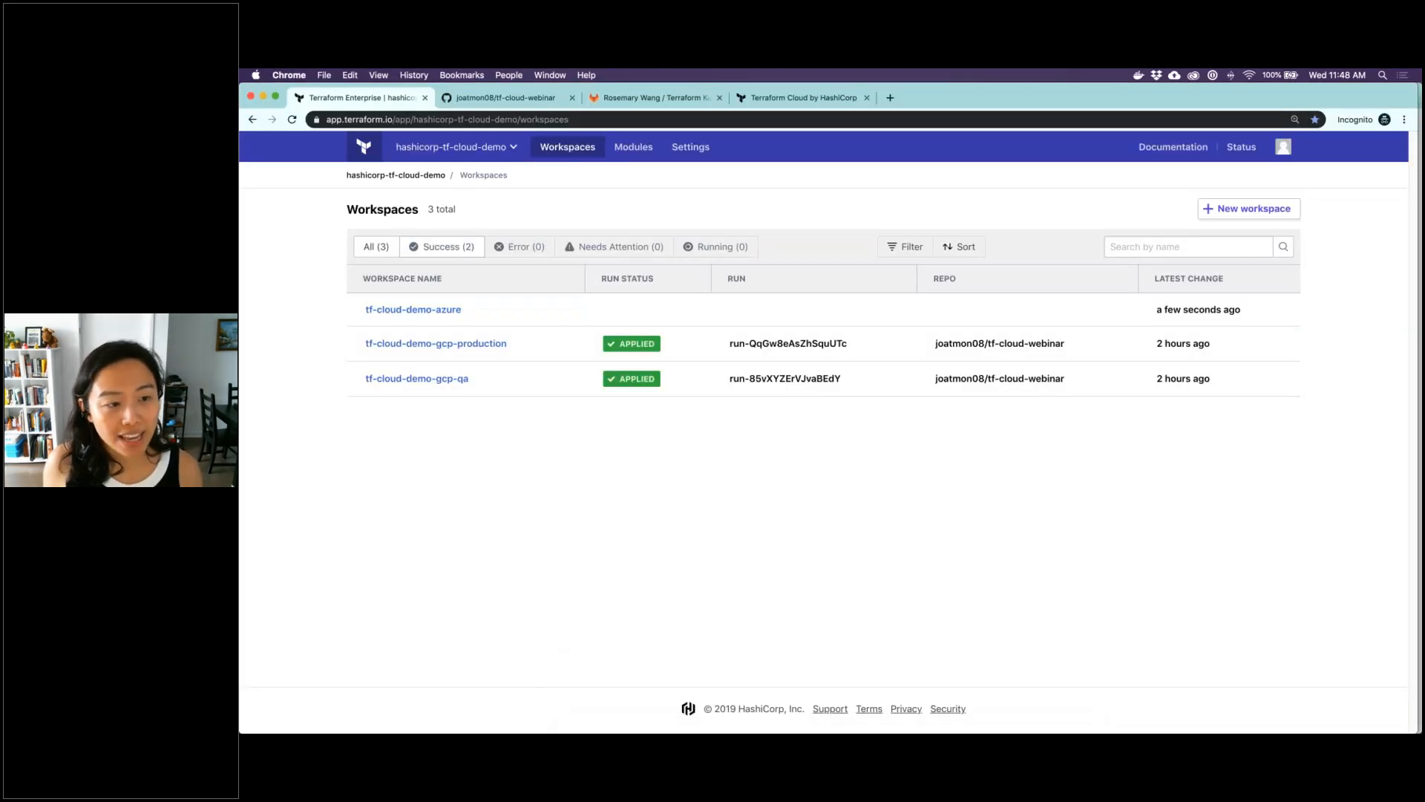
mouse_move(448, 317)
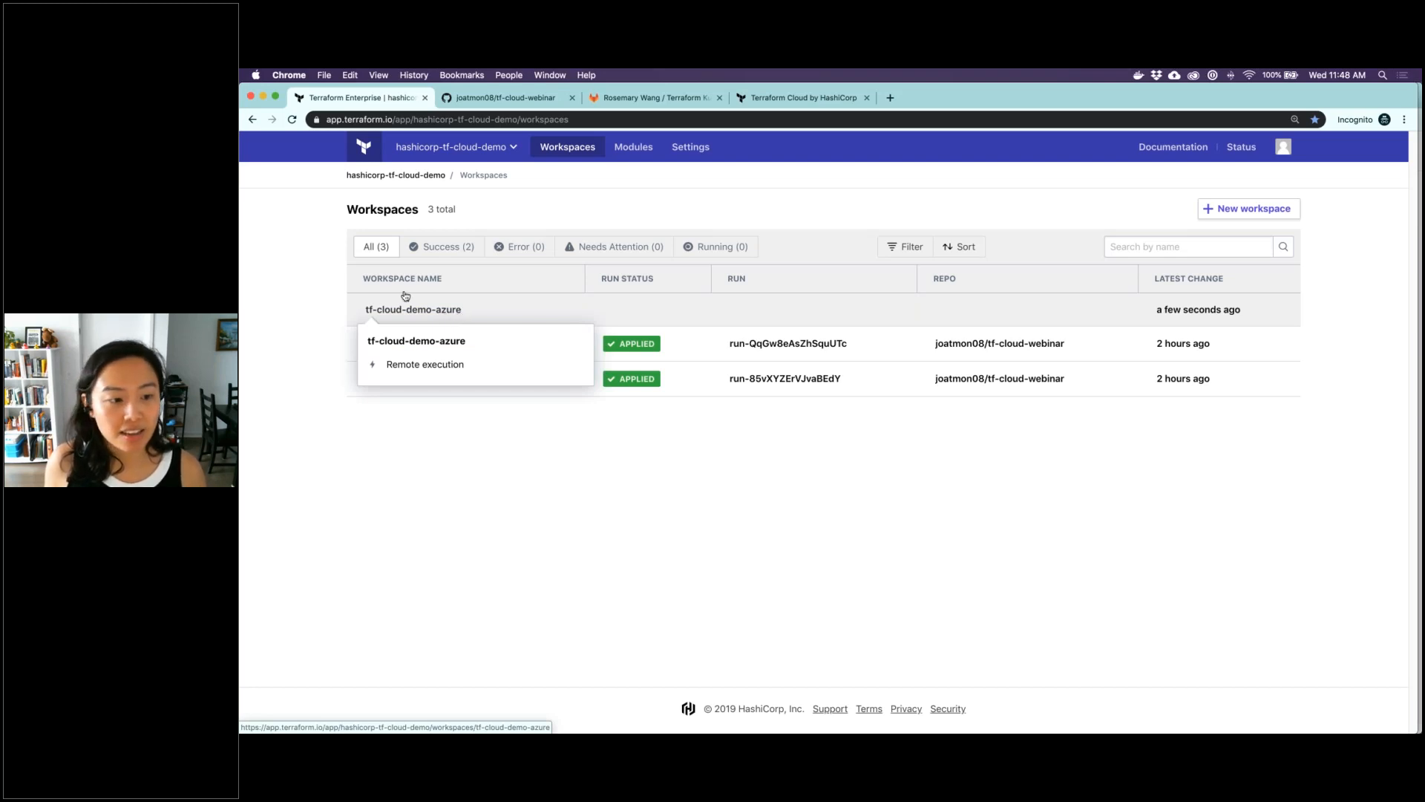
click(446, 311)
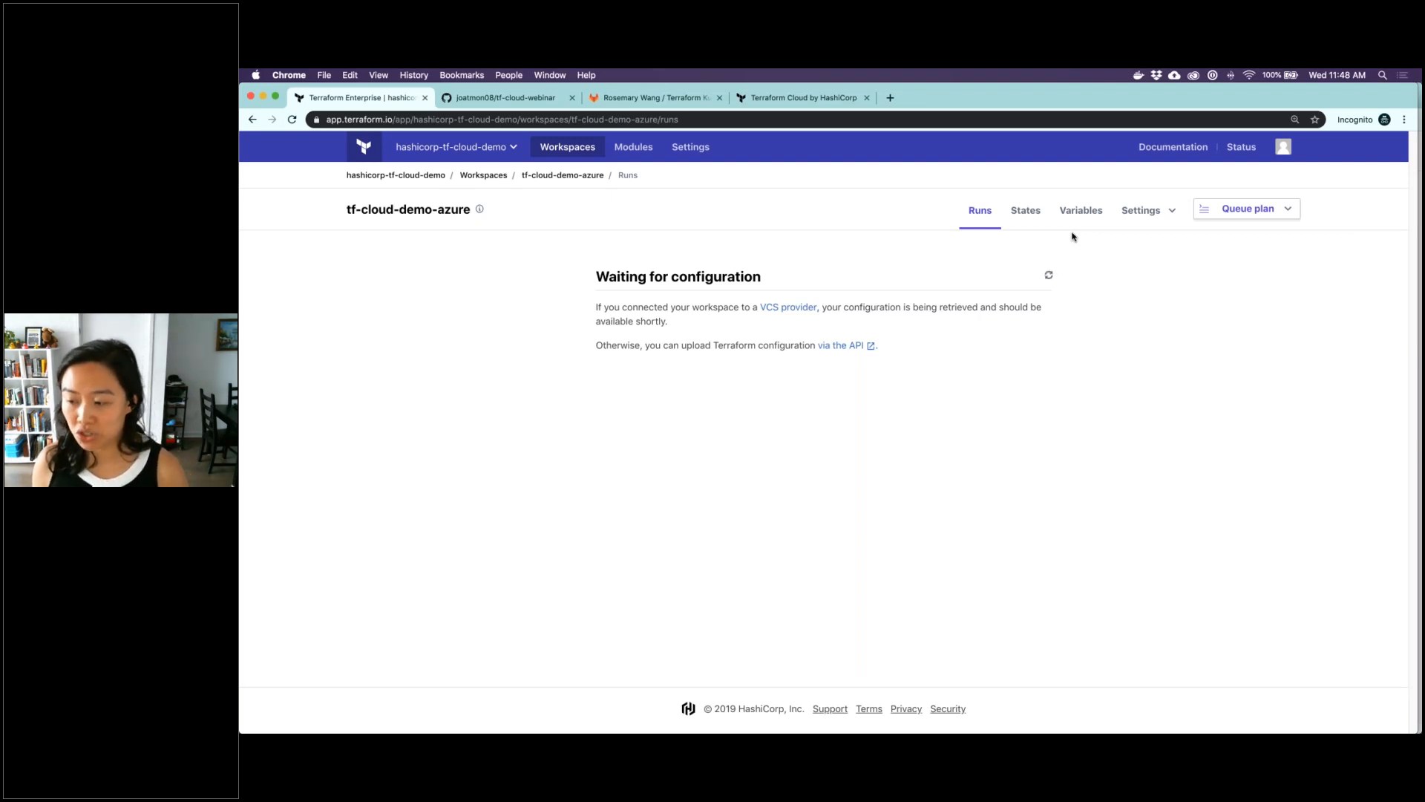
click(1132, 212)
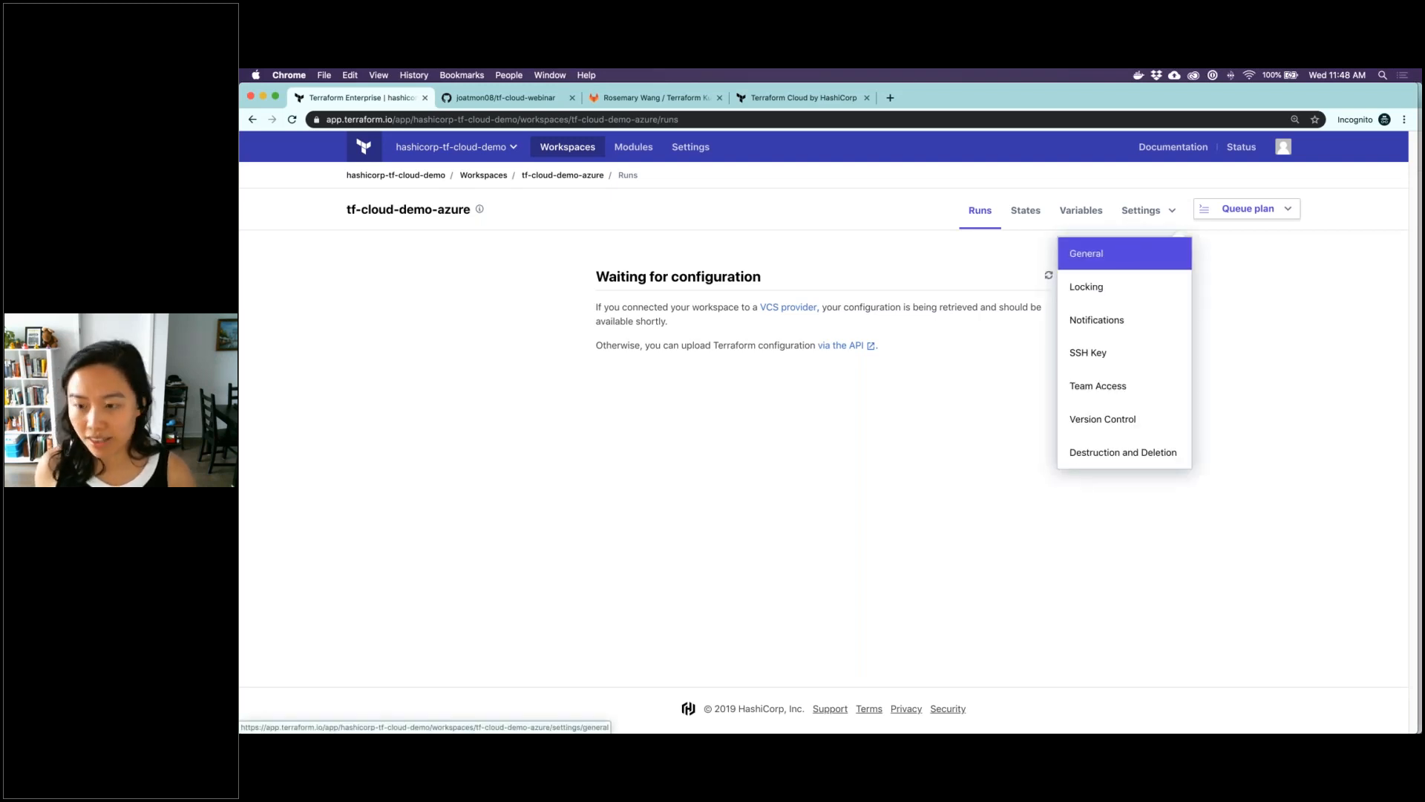
click(1128, 251)
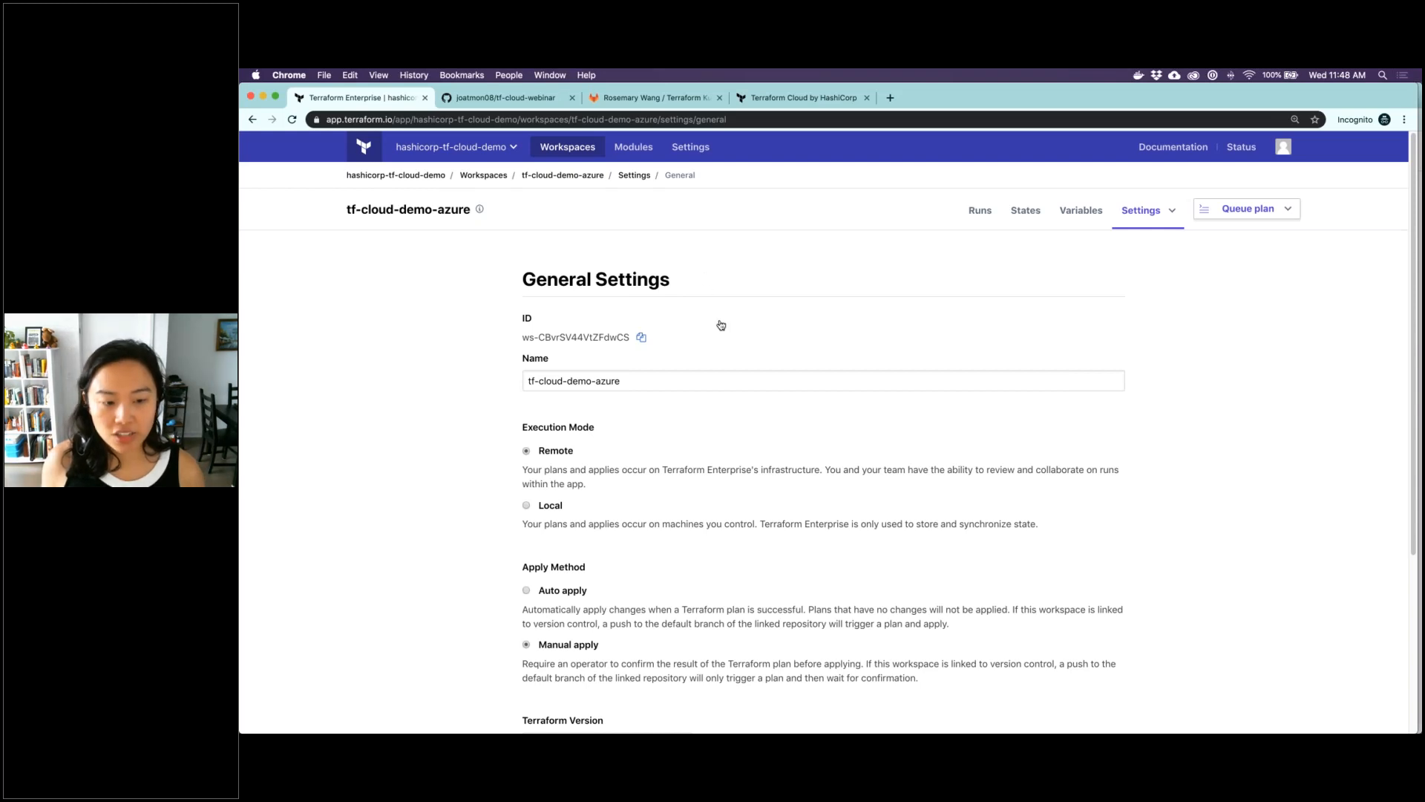
Examine the workspace's execution mode, apply method, Terraform version and working directory settings
scroll(720, 325, down, 2)
scroll(583, 401, down, 1)
drag(582, 399, 522, 371)
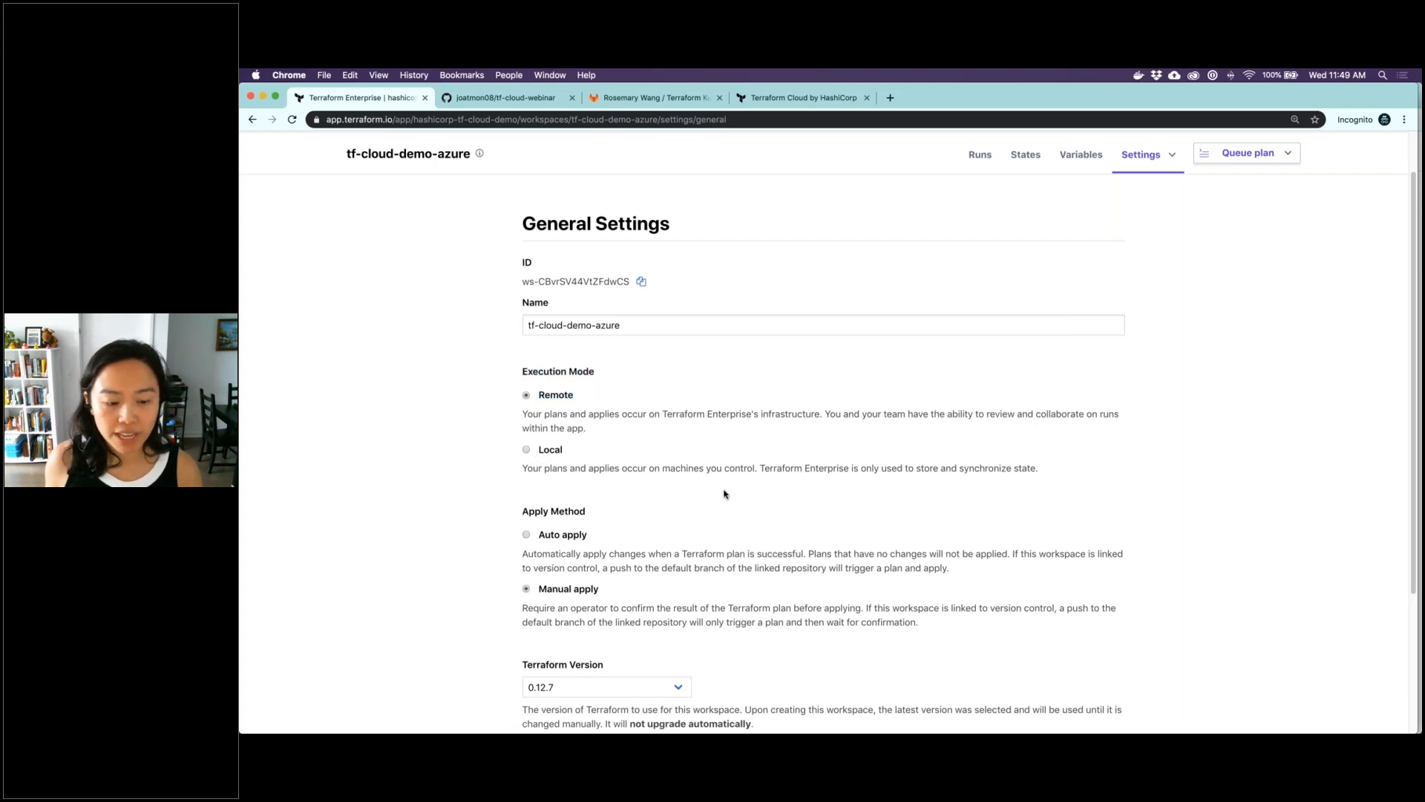
scroll(713, 482, down, 5)
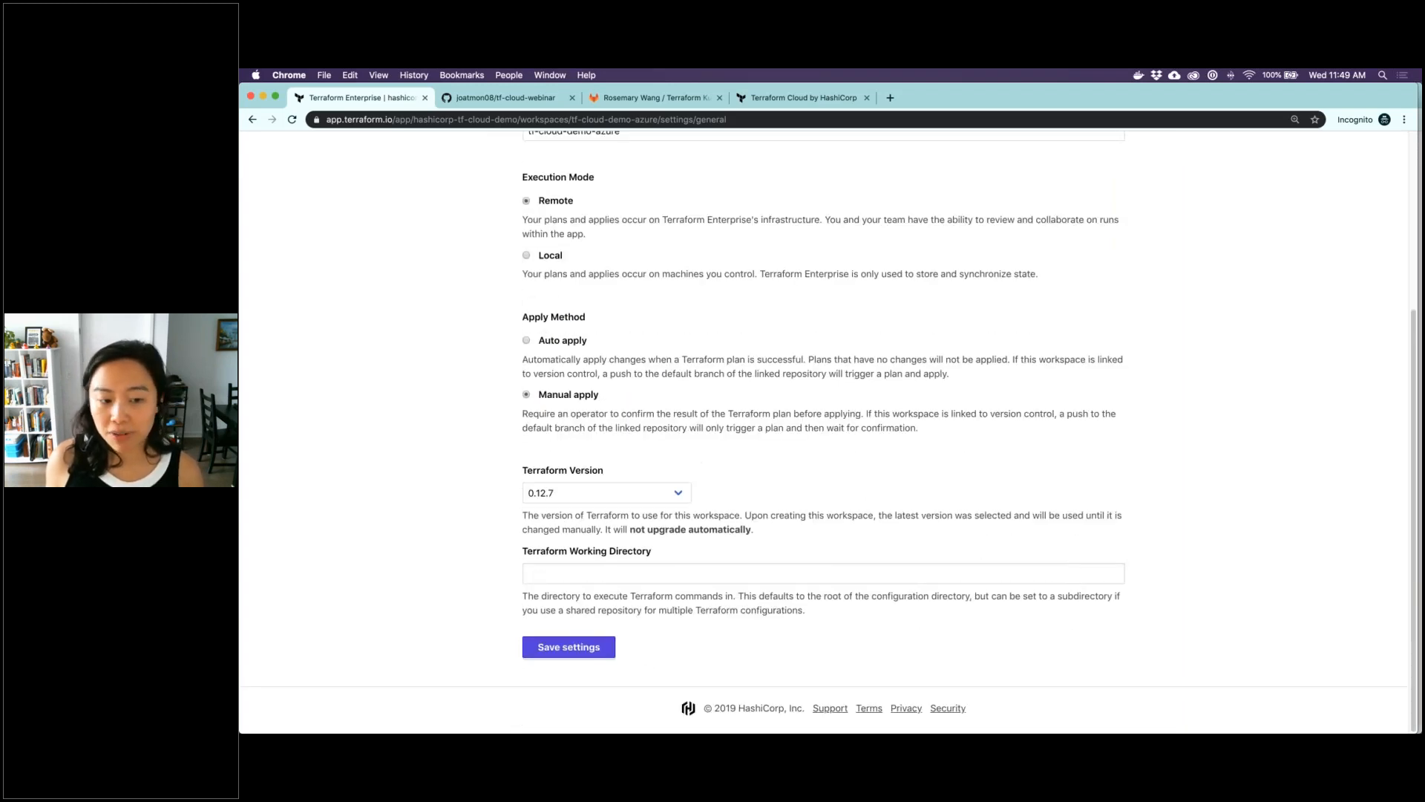
drag(631, 405, 510, 342)
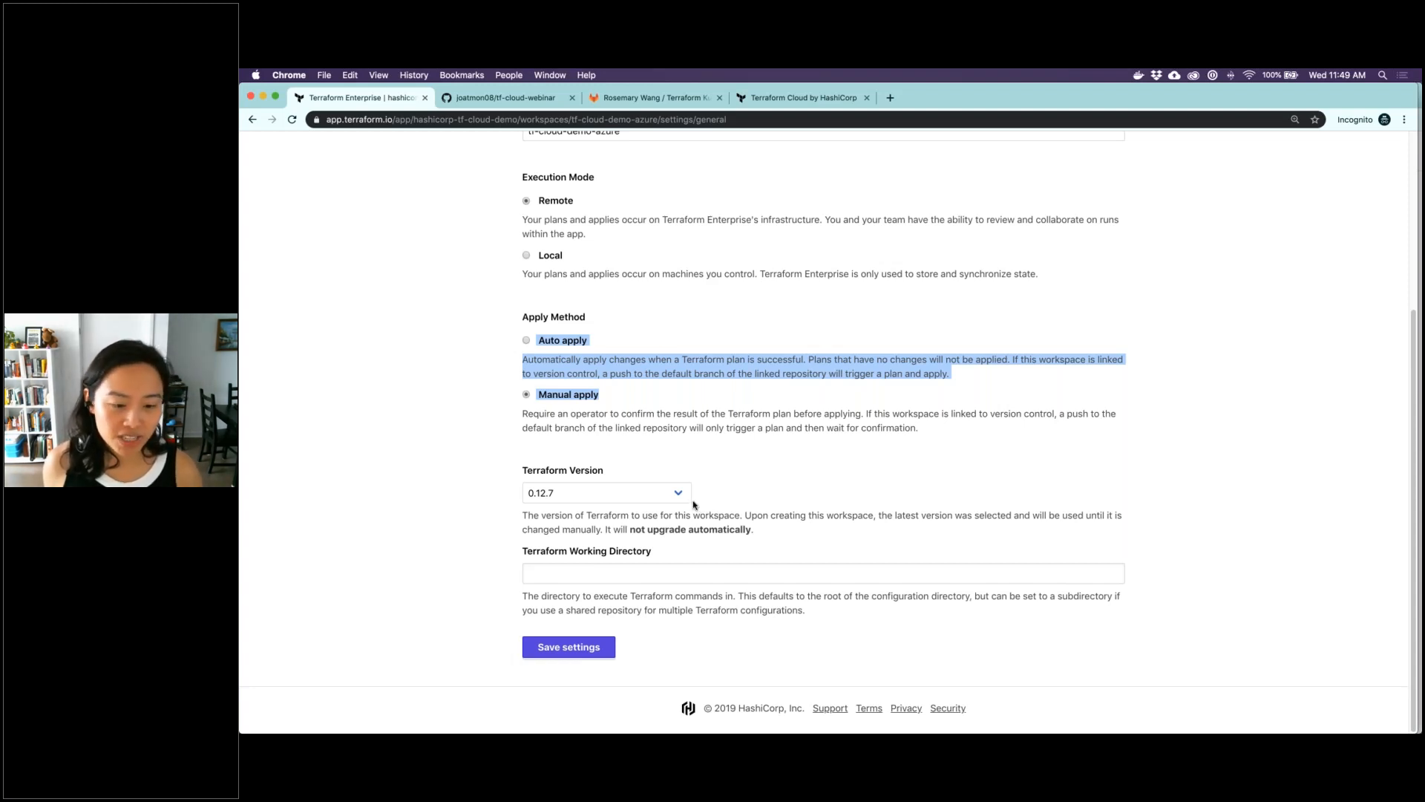
drag(652, 552, 522, 546)
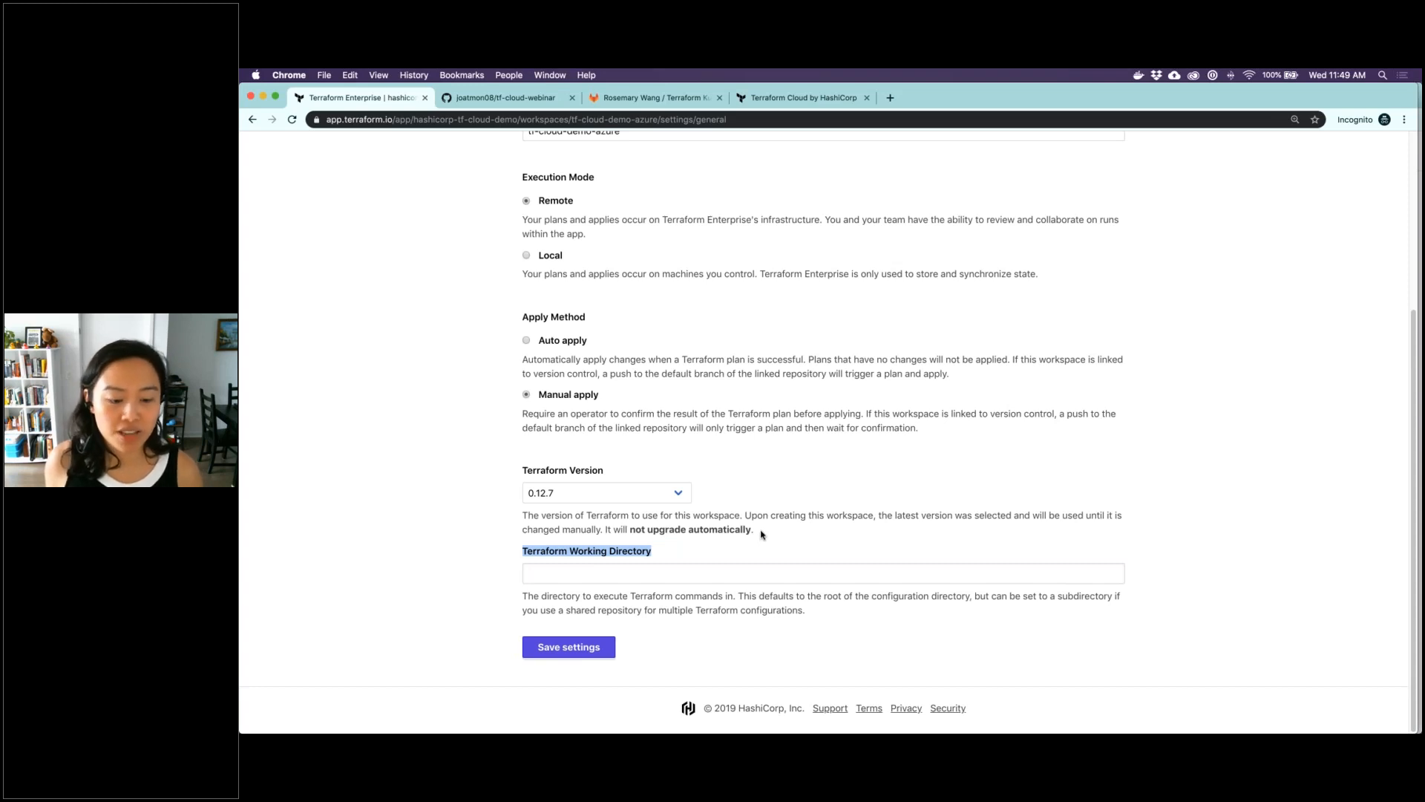
scroll(761, 534, up, 2)
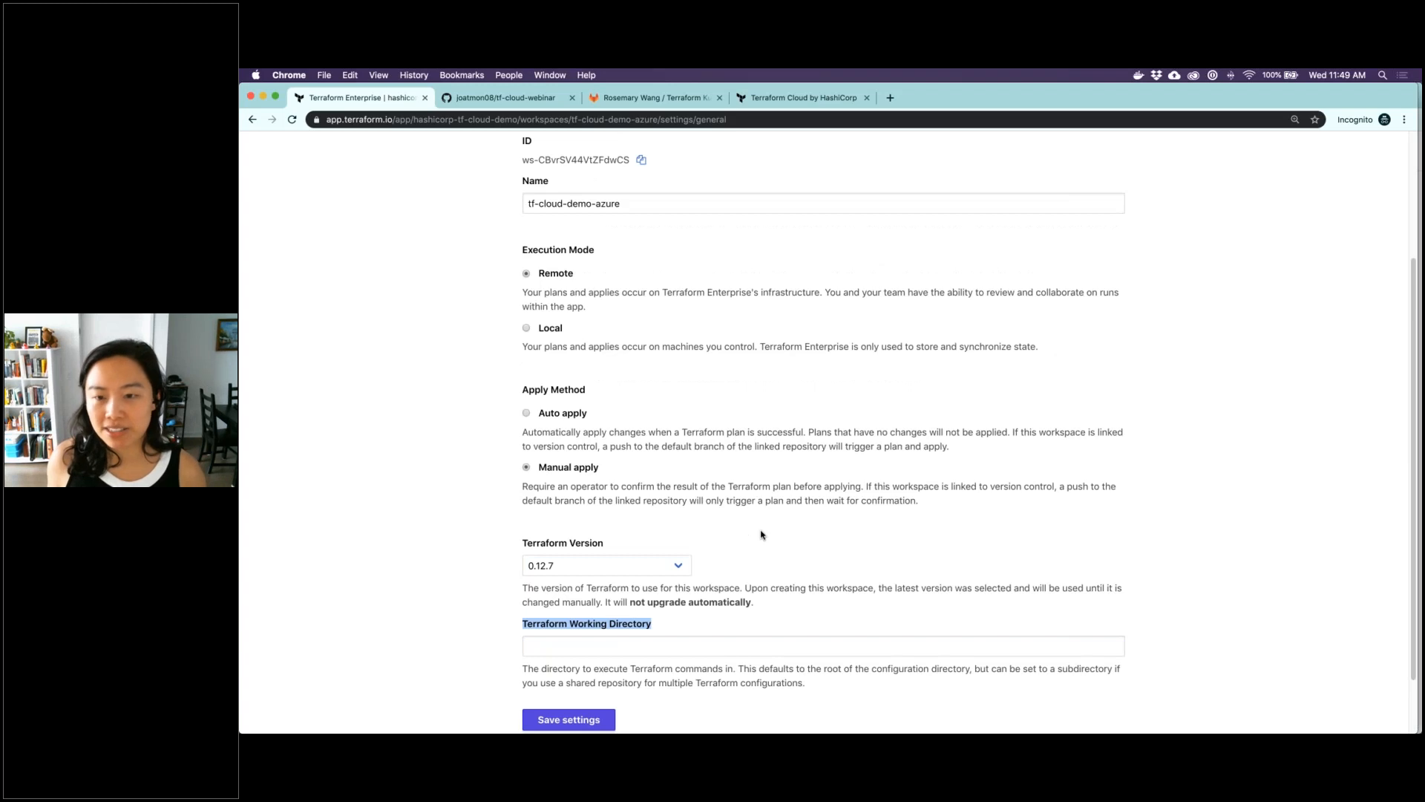
scroll(761, 534, up, 4)
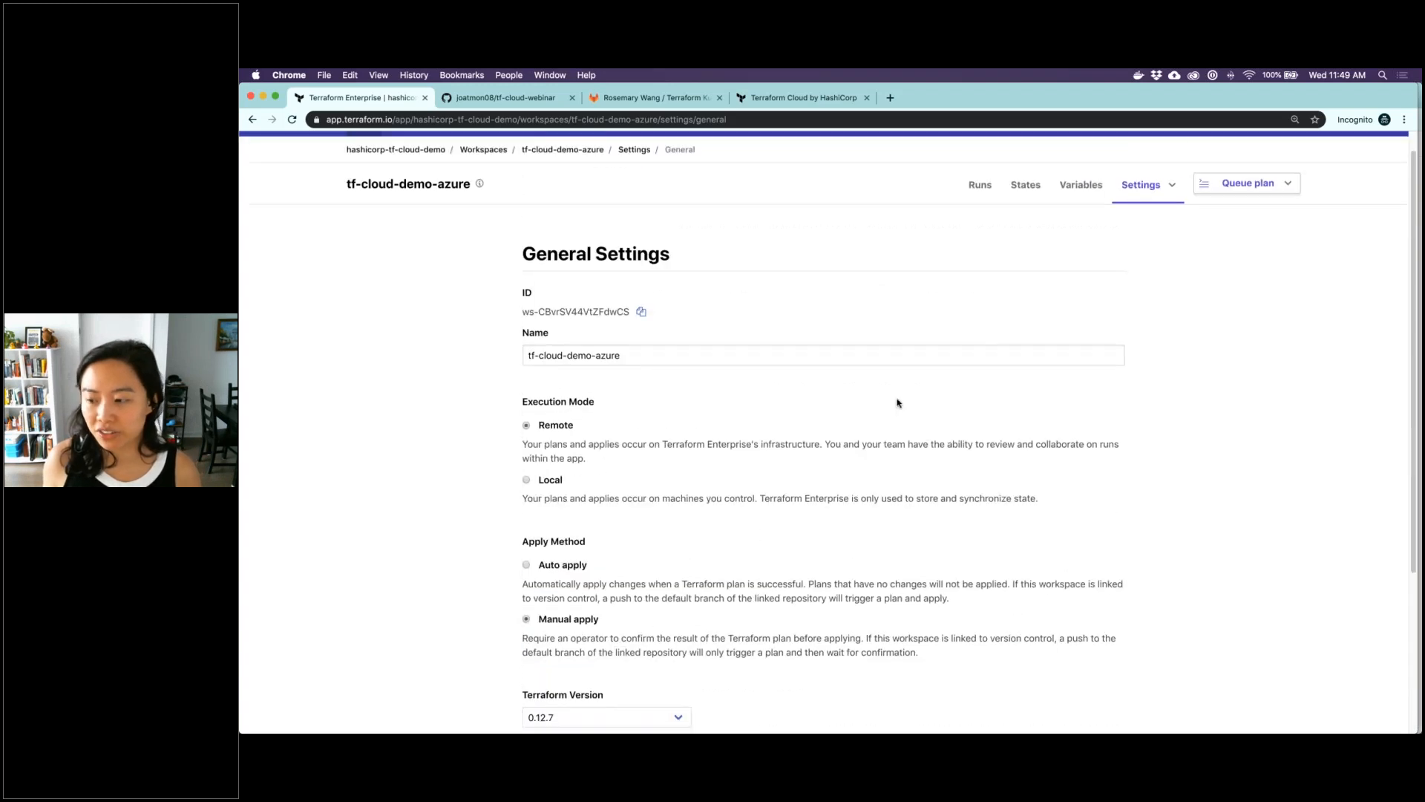
Start a new Terraform variable for the workspace, and print azure.tfvars with cat in an iTerm window narrowed to sit beside the browser
click(1088, 186)
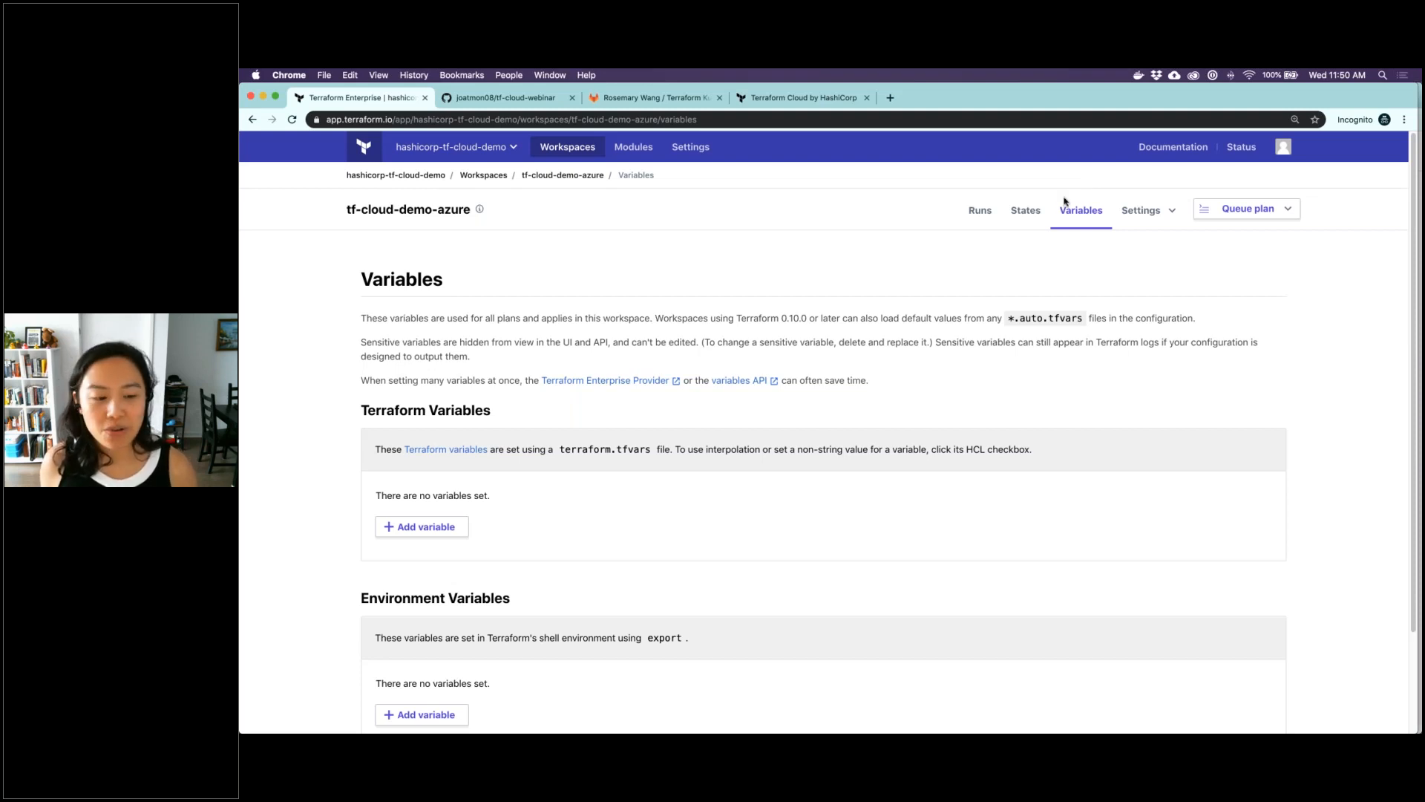
click(445, 526)
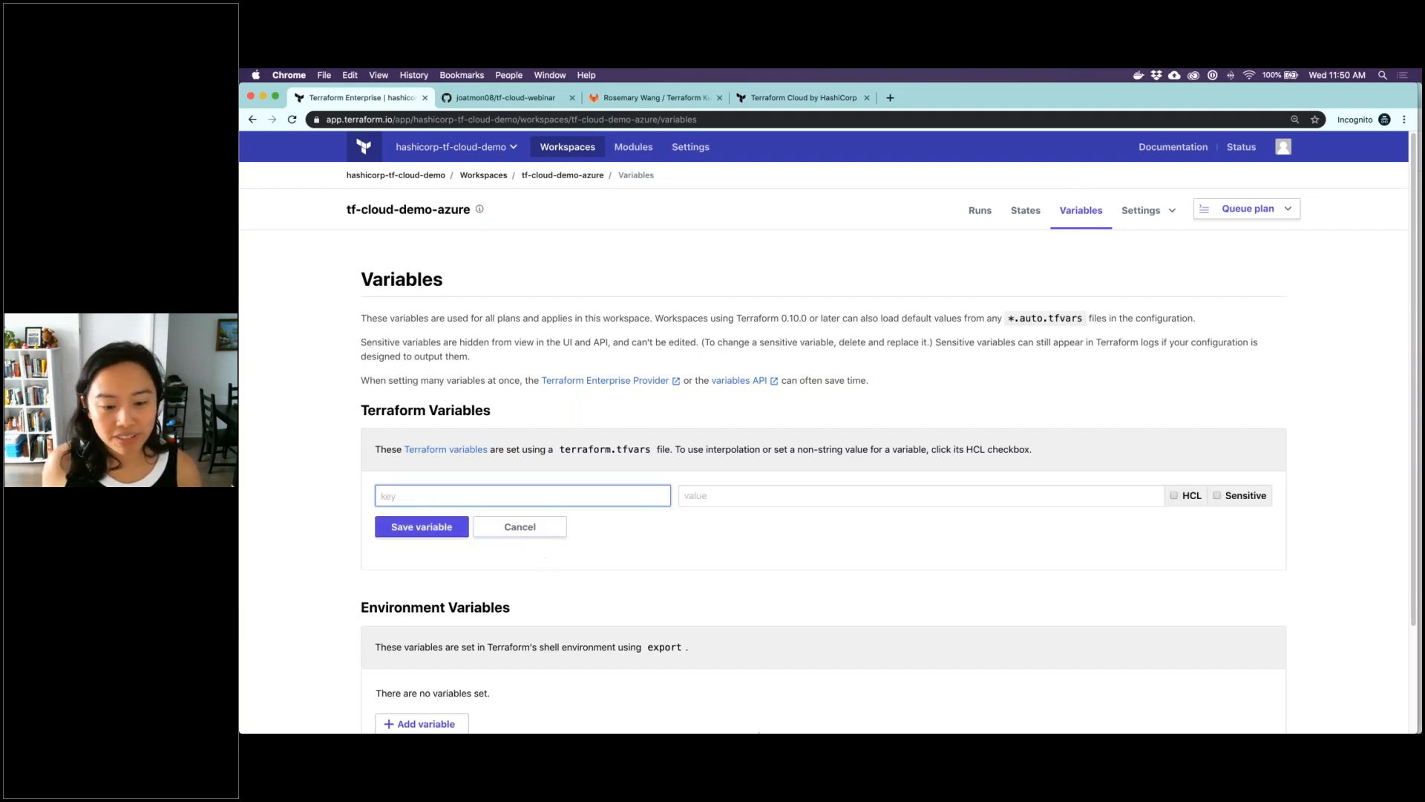
mouse_move(859, 731)
click(688, 717)
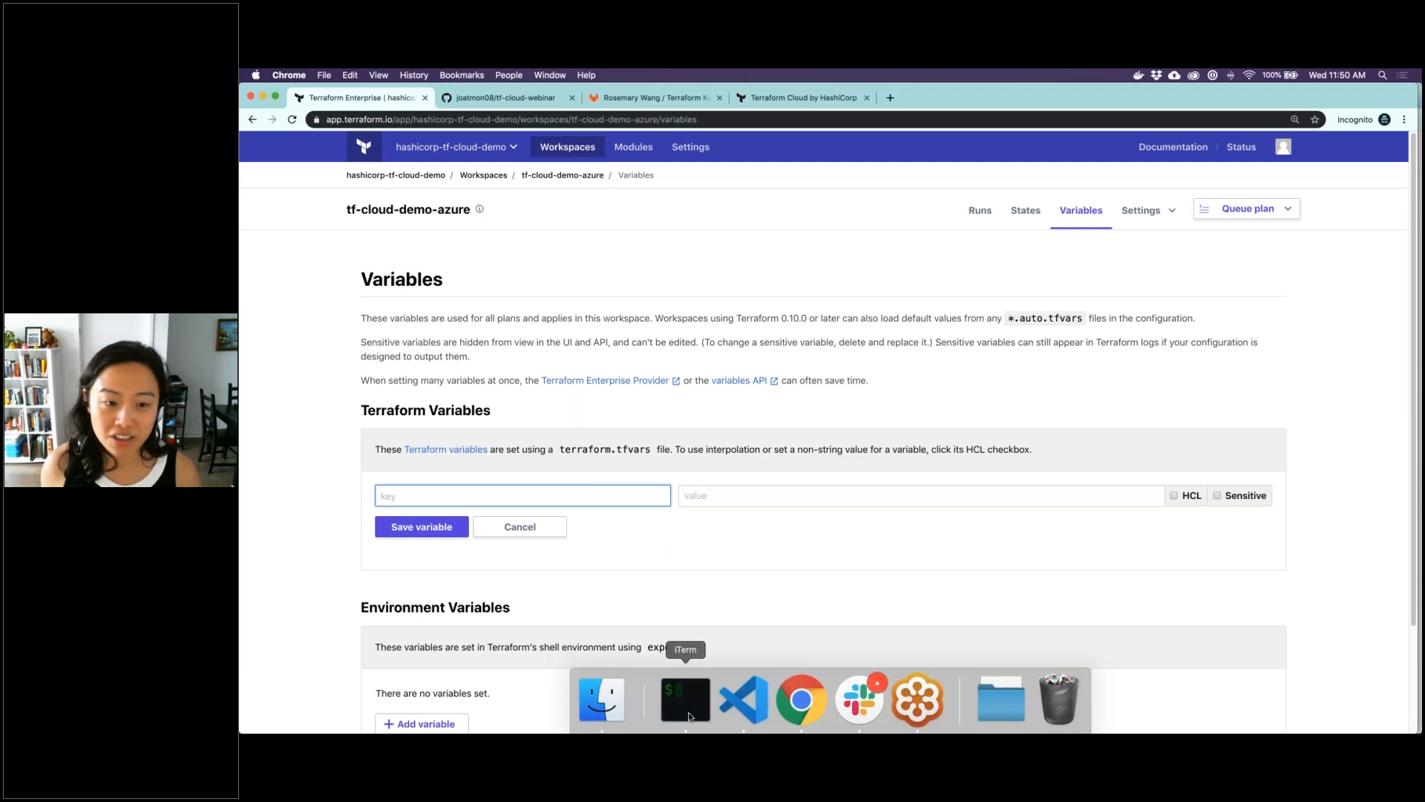
drag(293, 262, 890, 238)
text(cat azure.tfvars)
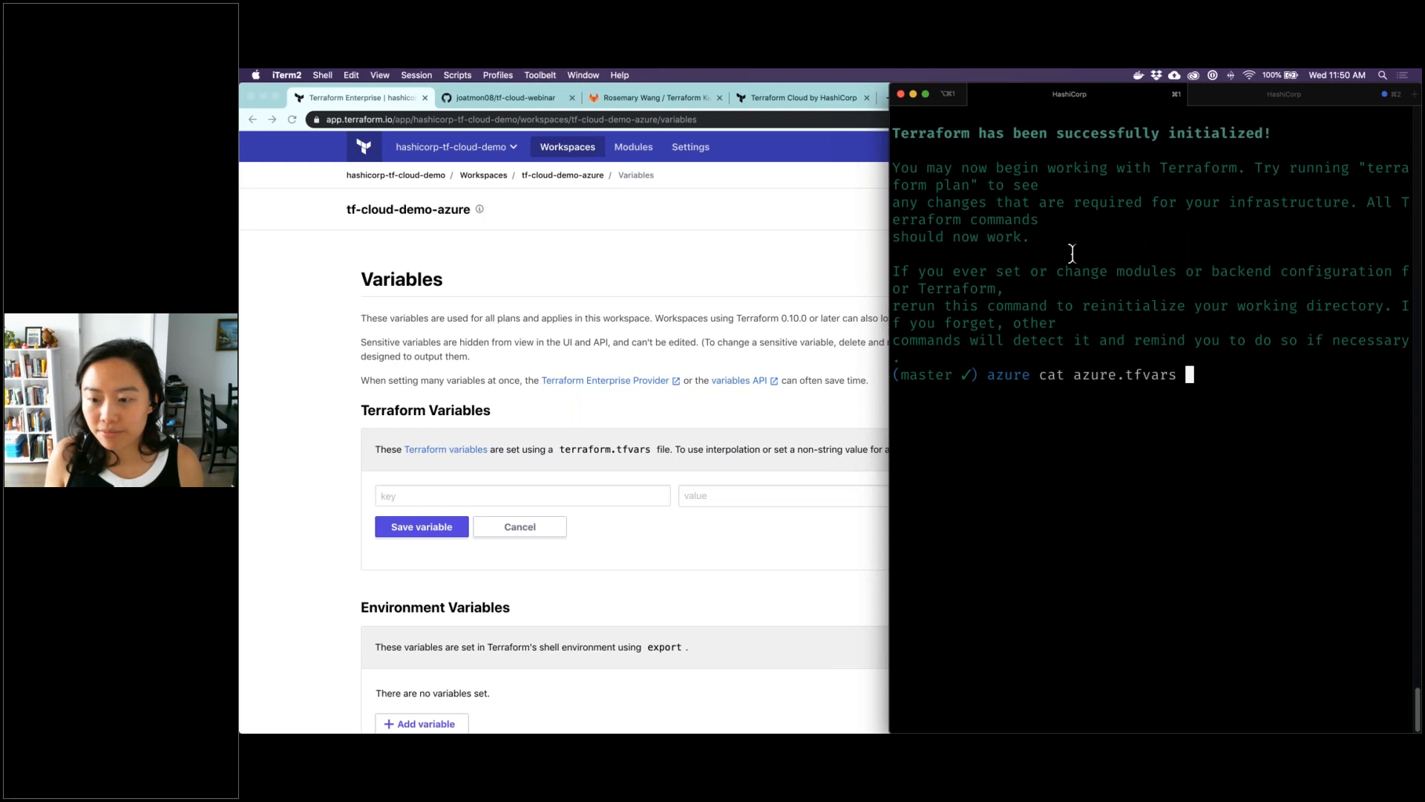
key(Return)
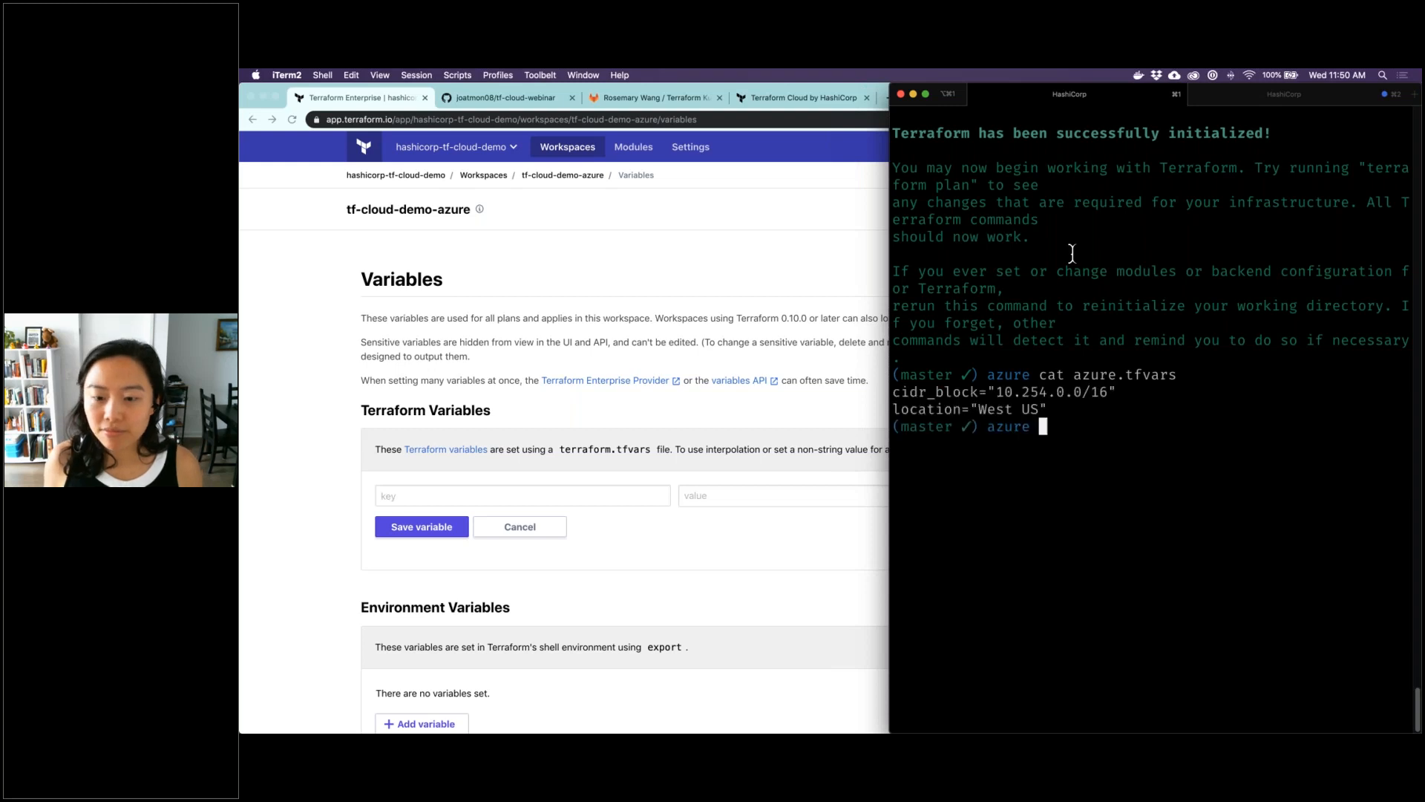
Save a Terraform variable cidr_block with the value 10.254.0.0/16, copying both from the azure.tfvars output in iTerm
double_click(923, 391)
click(435, 494)
text(cidr_block)
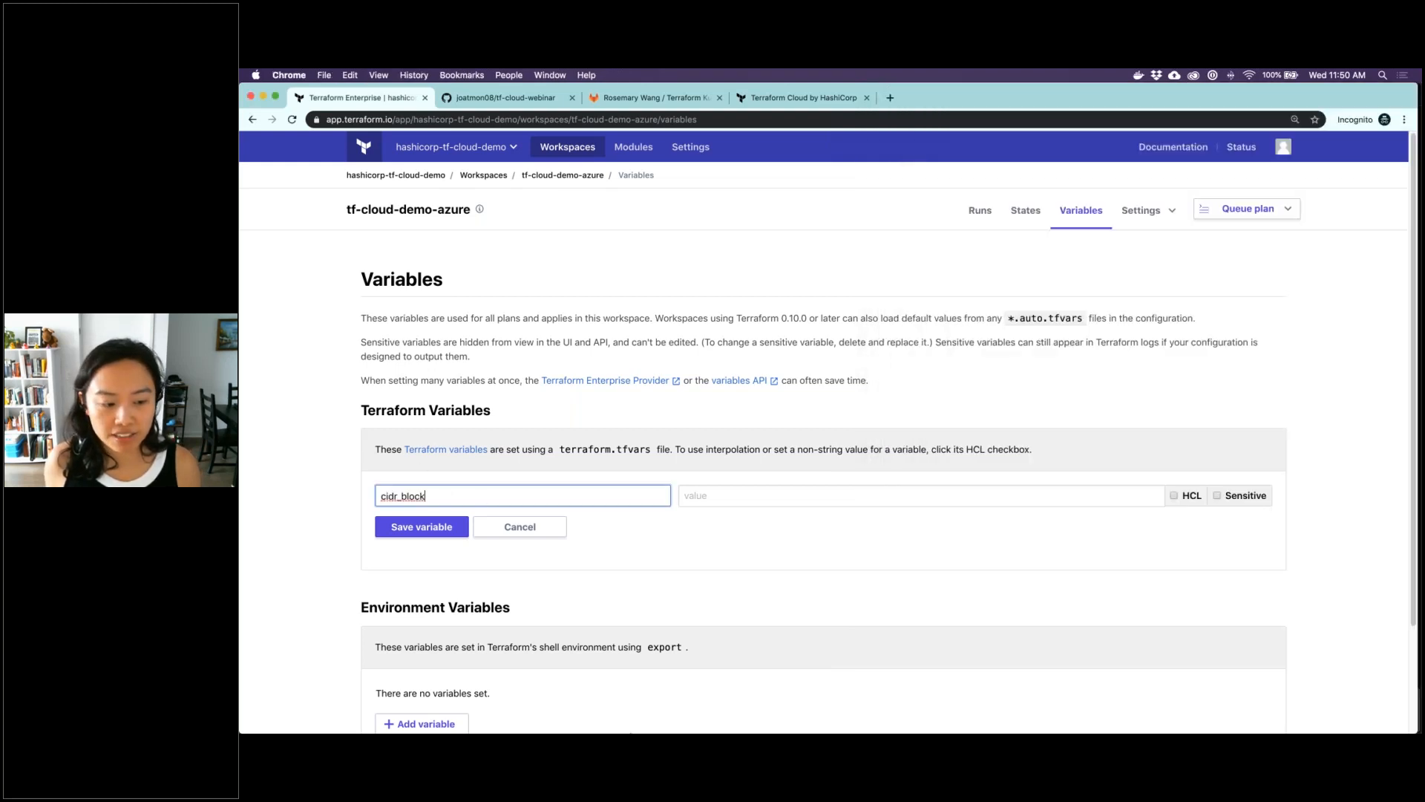
click(684, 694)
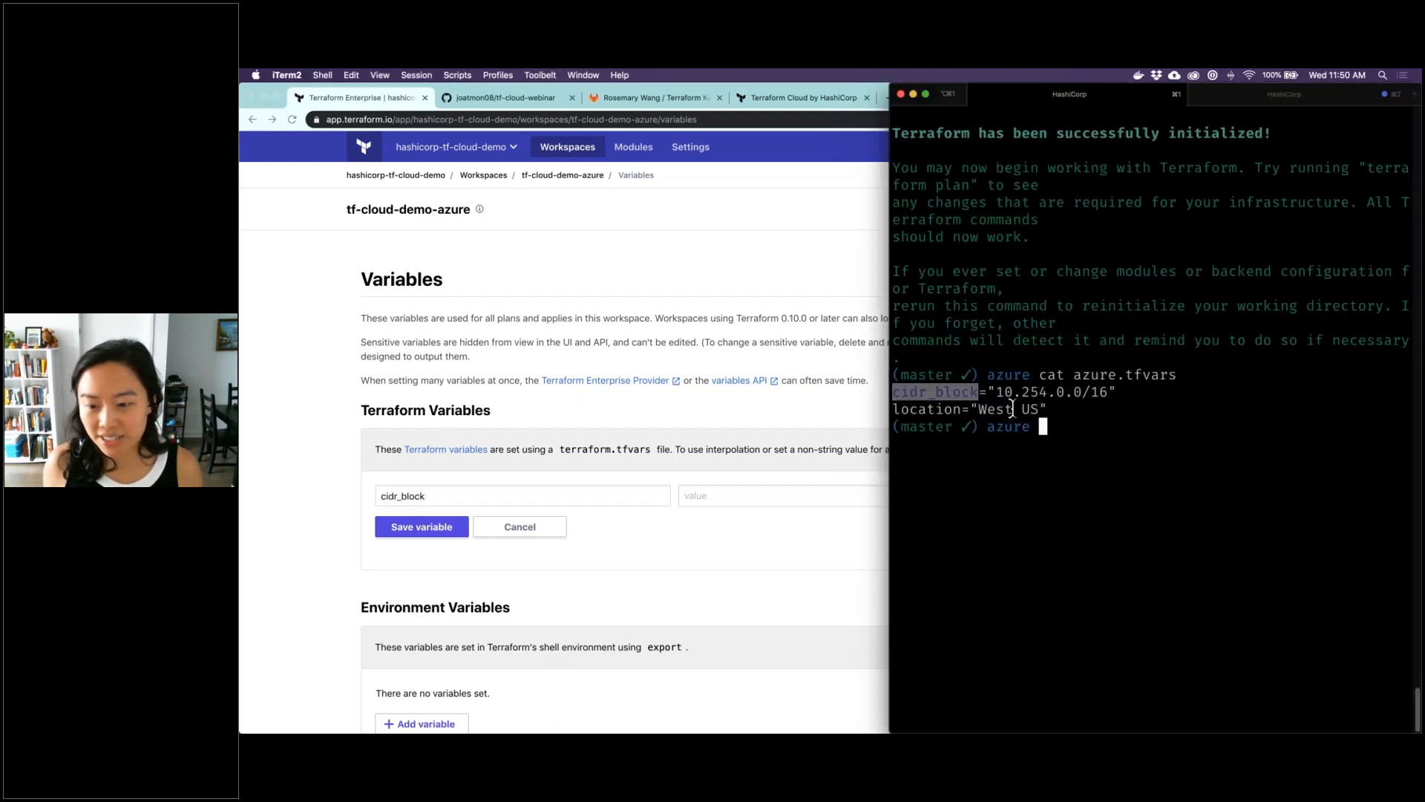
drag(999, 392, 1107, 392)
key(super+c)
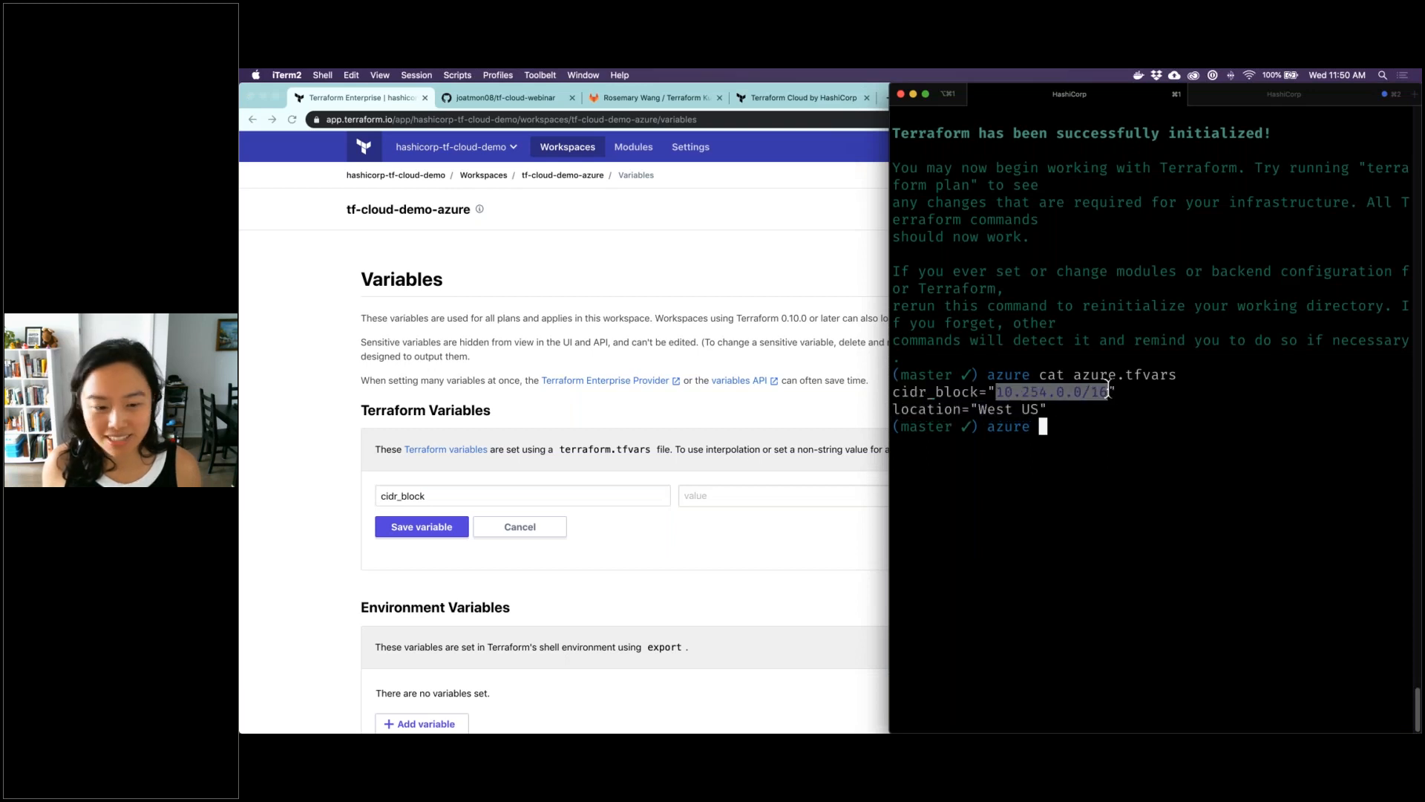
click(745, 493)
key(super+v)
click(440, 528)
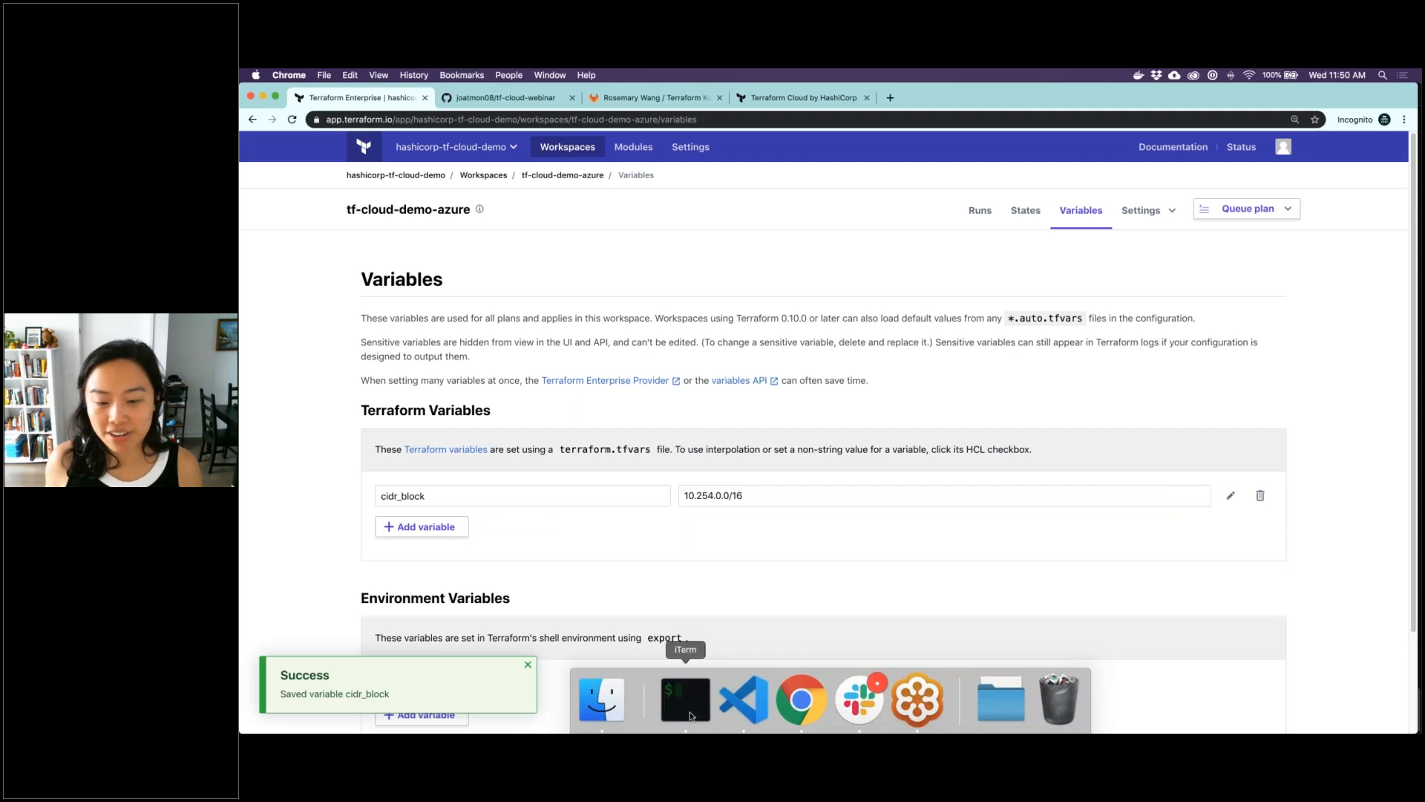
Add and save a second Terraform variable, location, with the value West US, copied from the azure.tfvars output in iTerm
click(689, 712)
double_click(936, 409)
key(super+c)
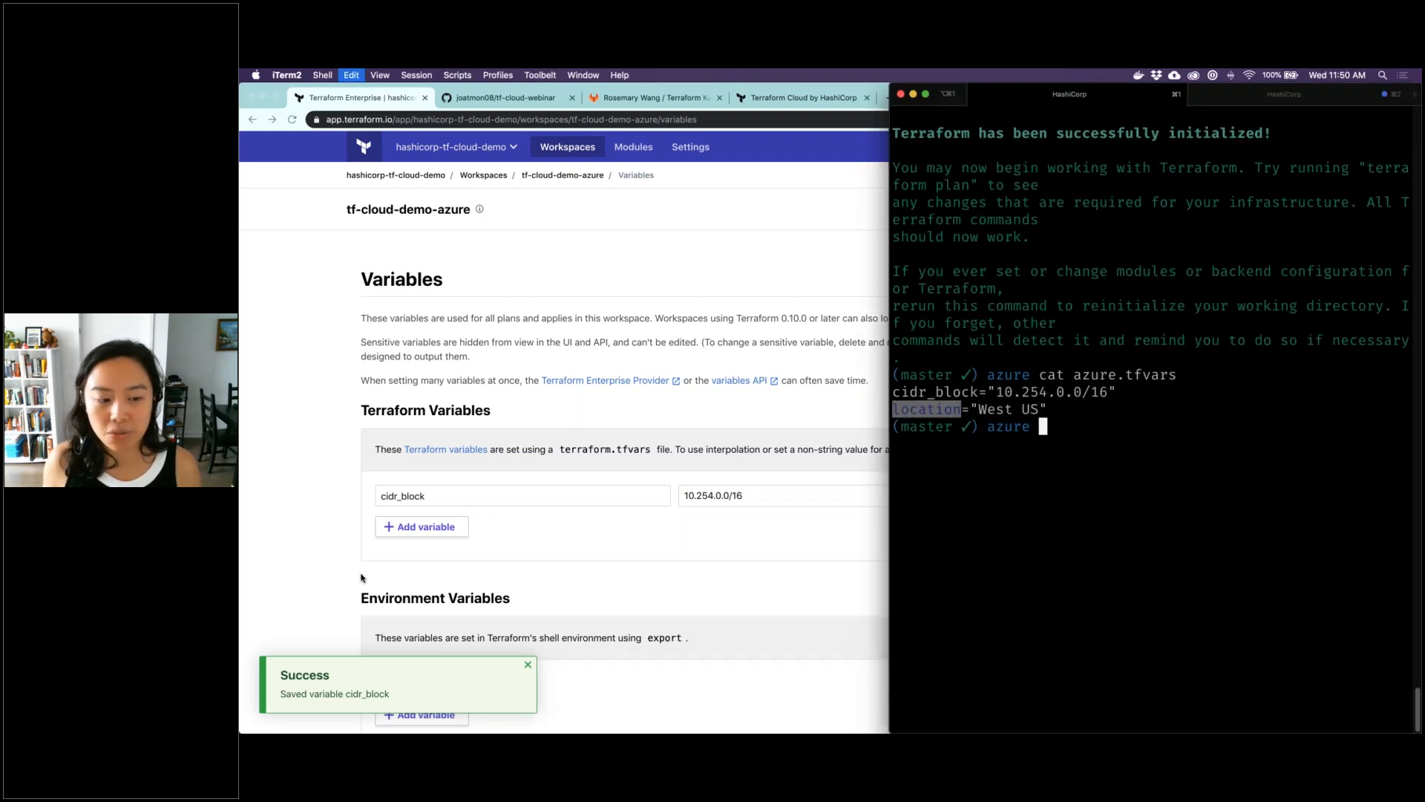
click(405, 529)
key(super+v)
key(Tab)
click(683, 694)
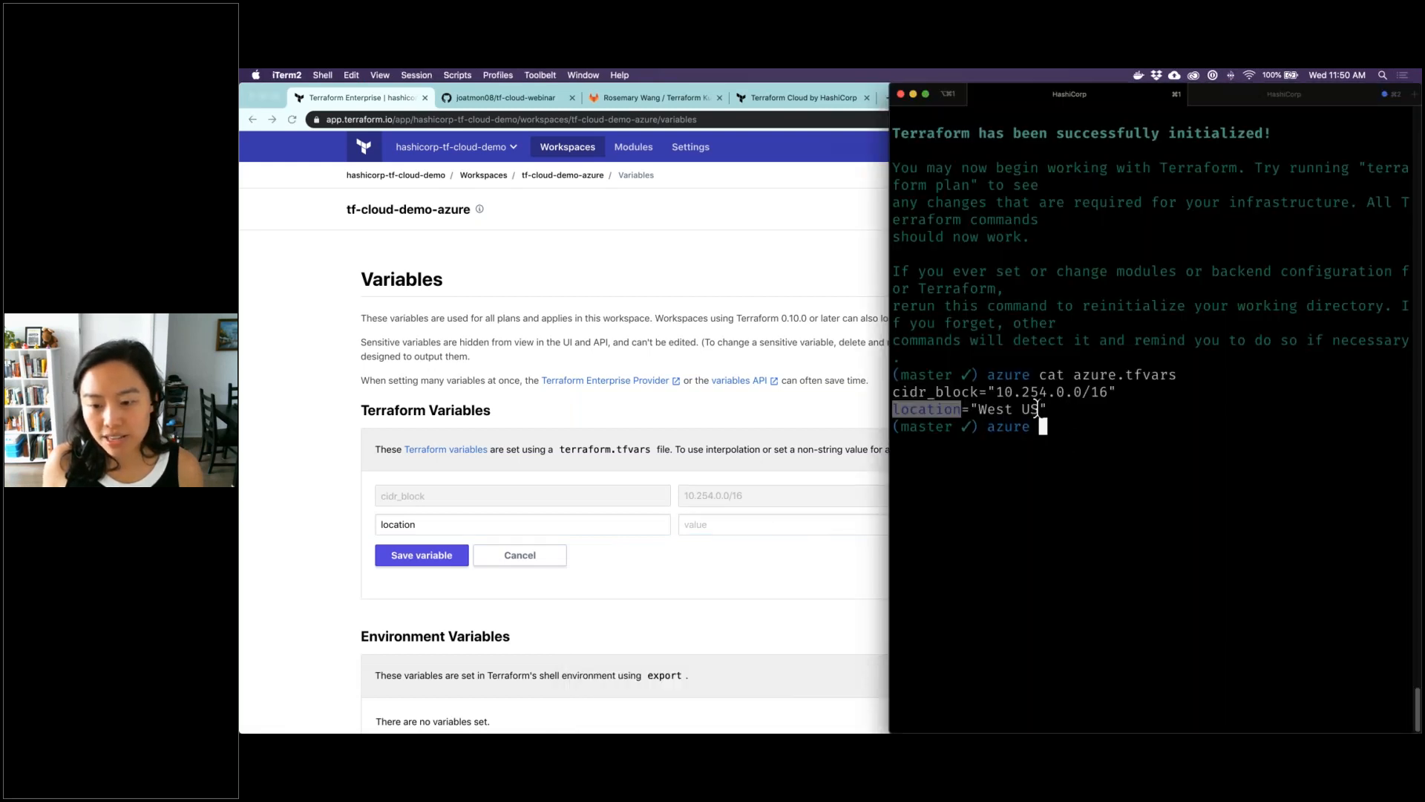
drag(1040, 409, 979, 409)
click(769, 526)
key(super+v)
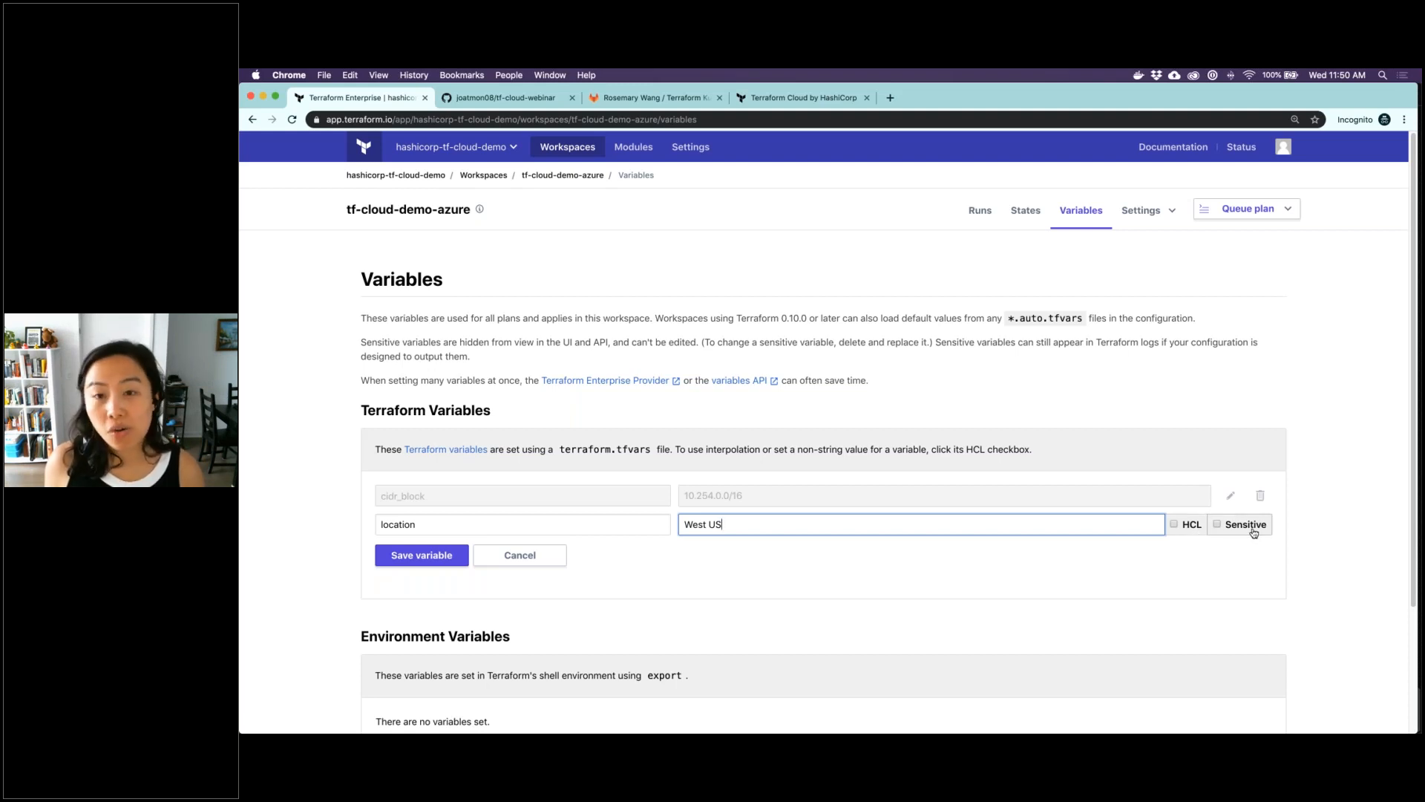
click(411, 566)
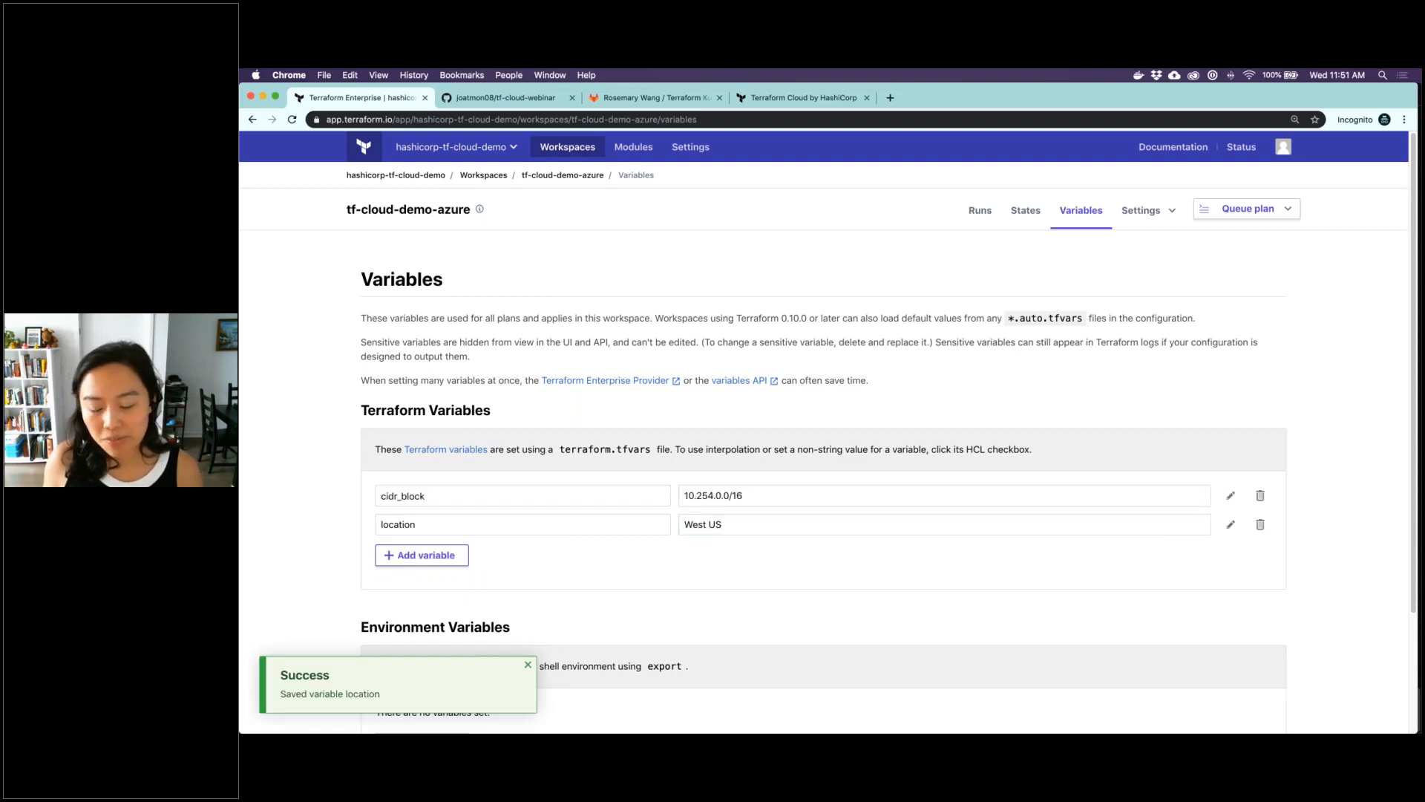
Switch to iTerm and load the environment variables with source local.env, clearing the terminal before and after
mouse_move(918, 731)
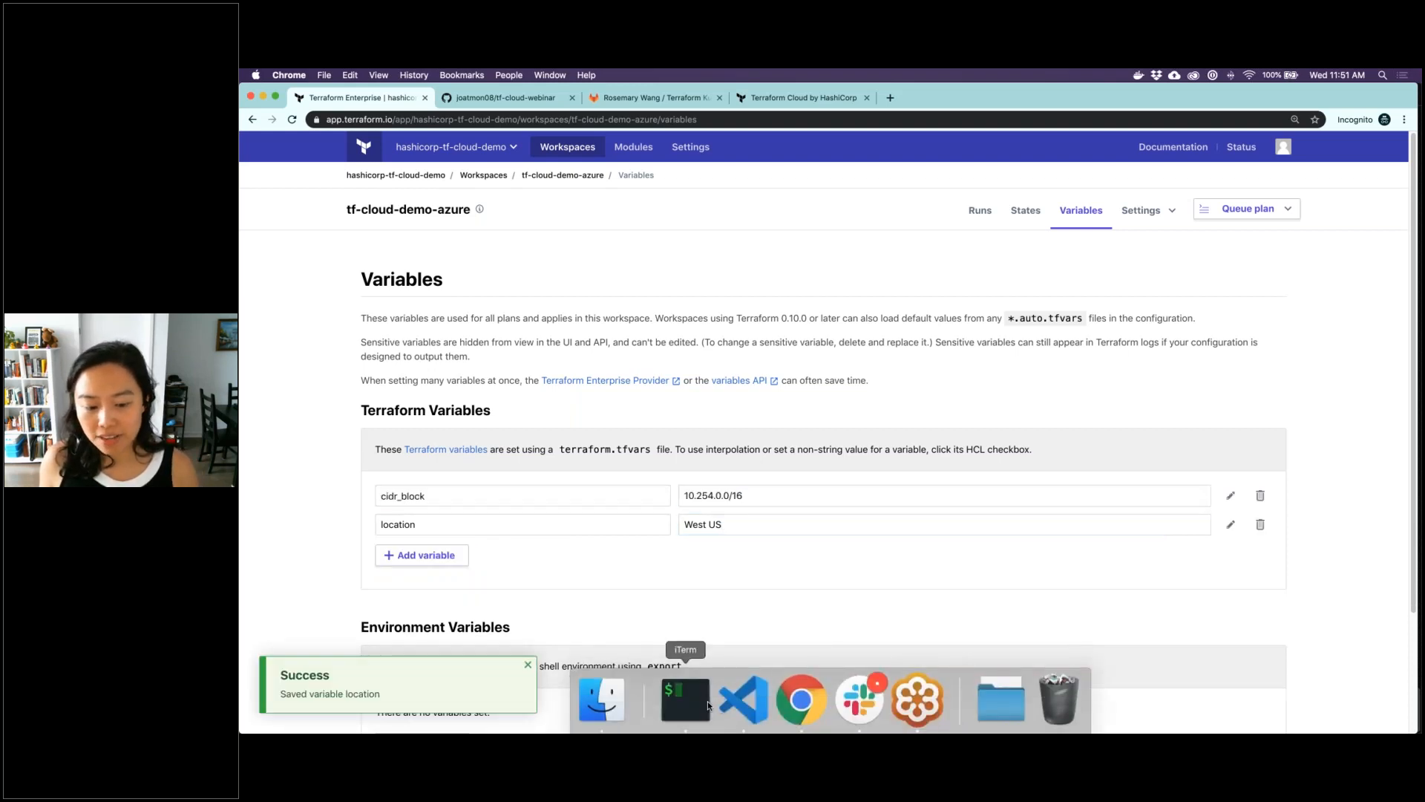
click(707, 706)
text(clear)
key(Return)
text(source local.env)
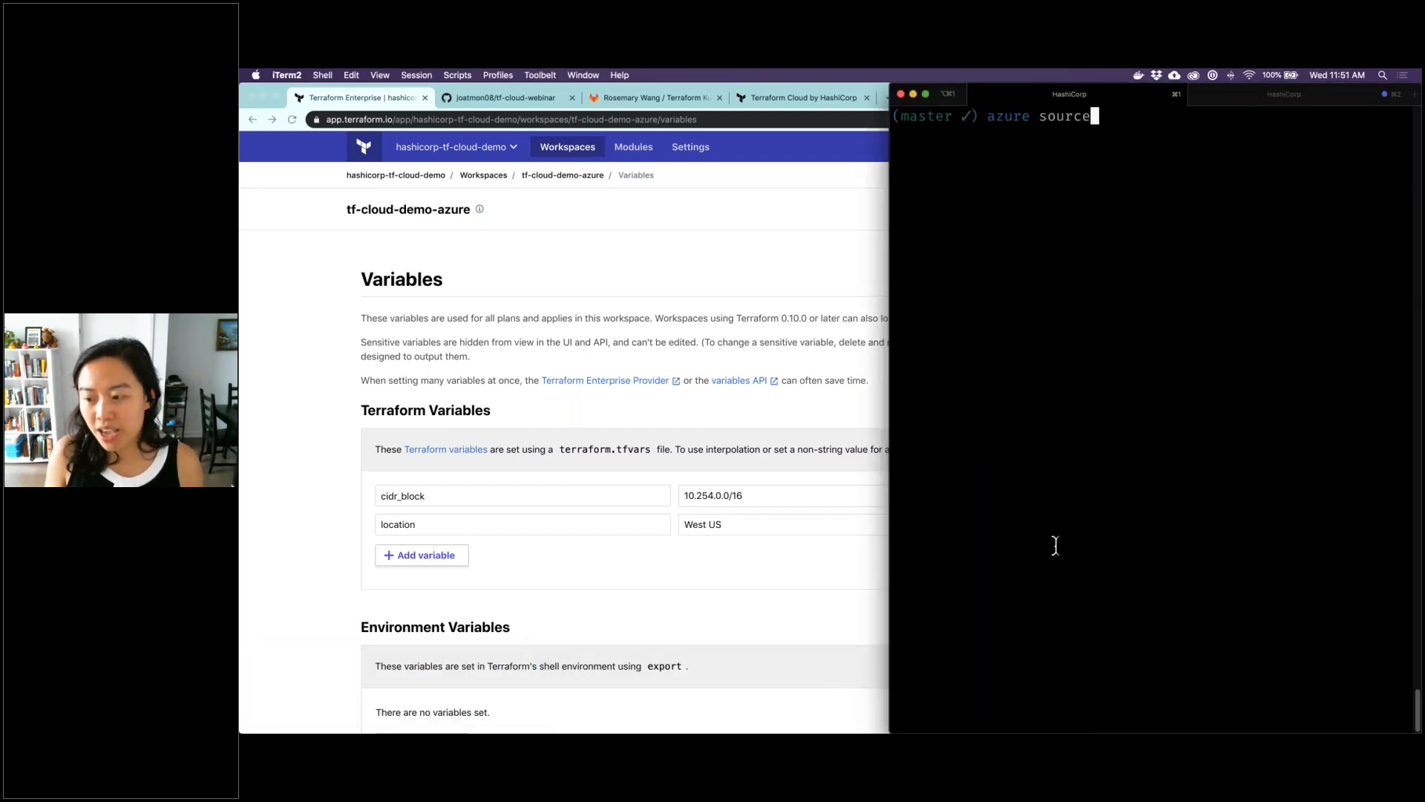
key(Return)
text(clear)
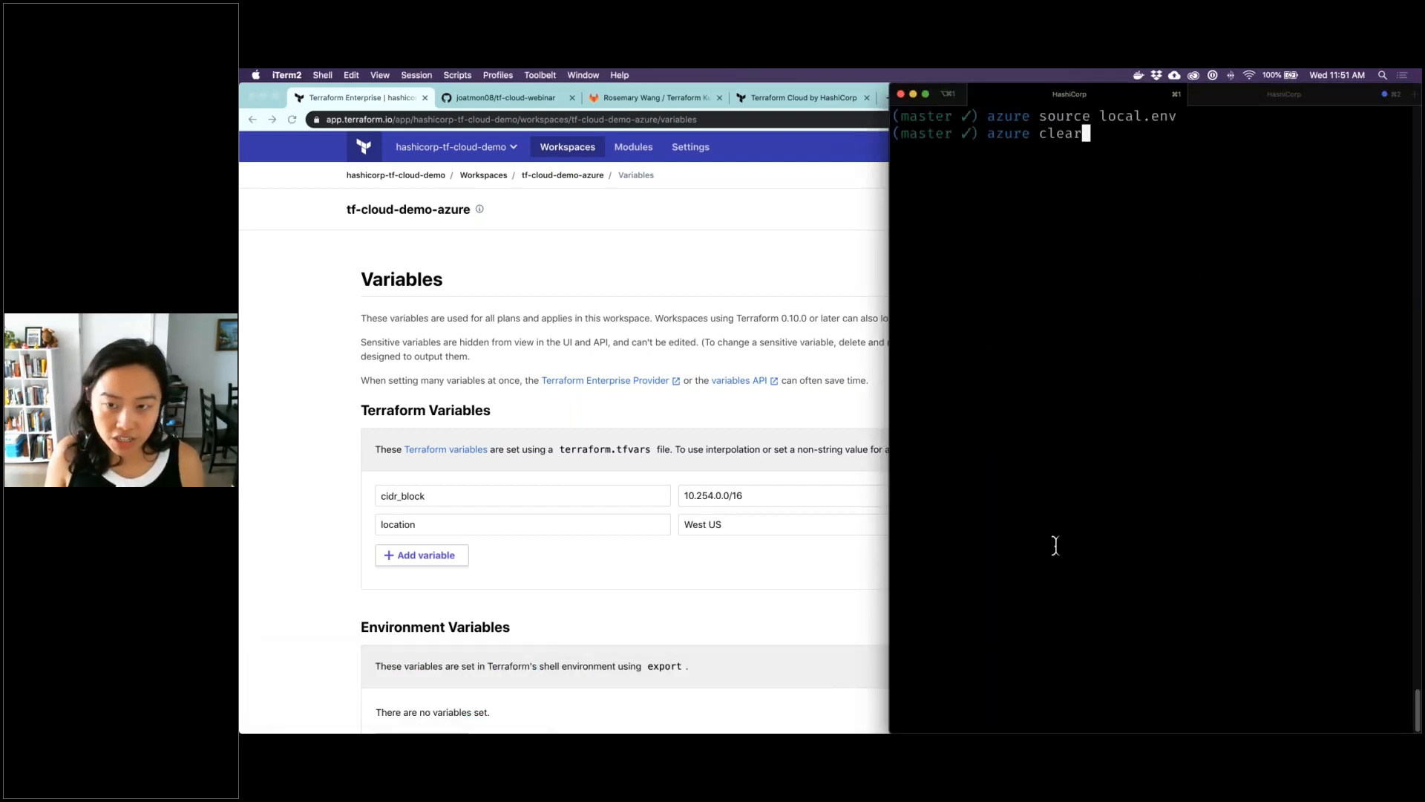
key(Return)
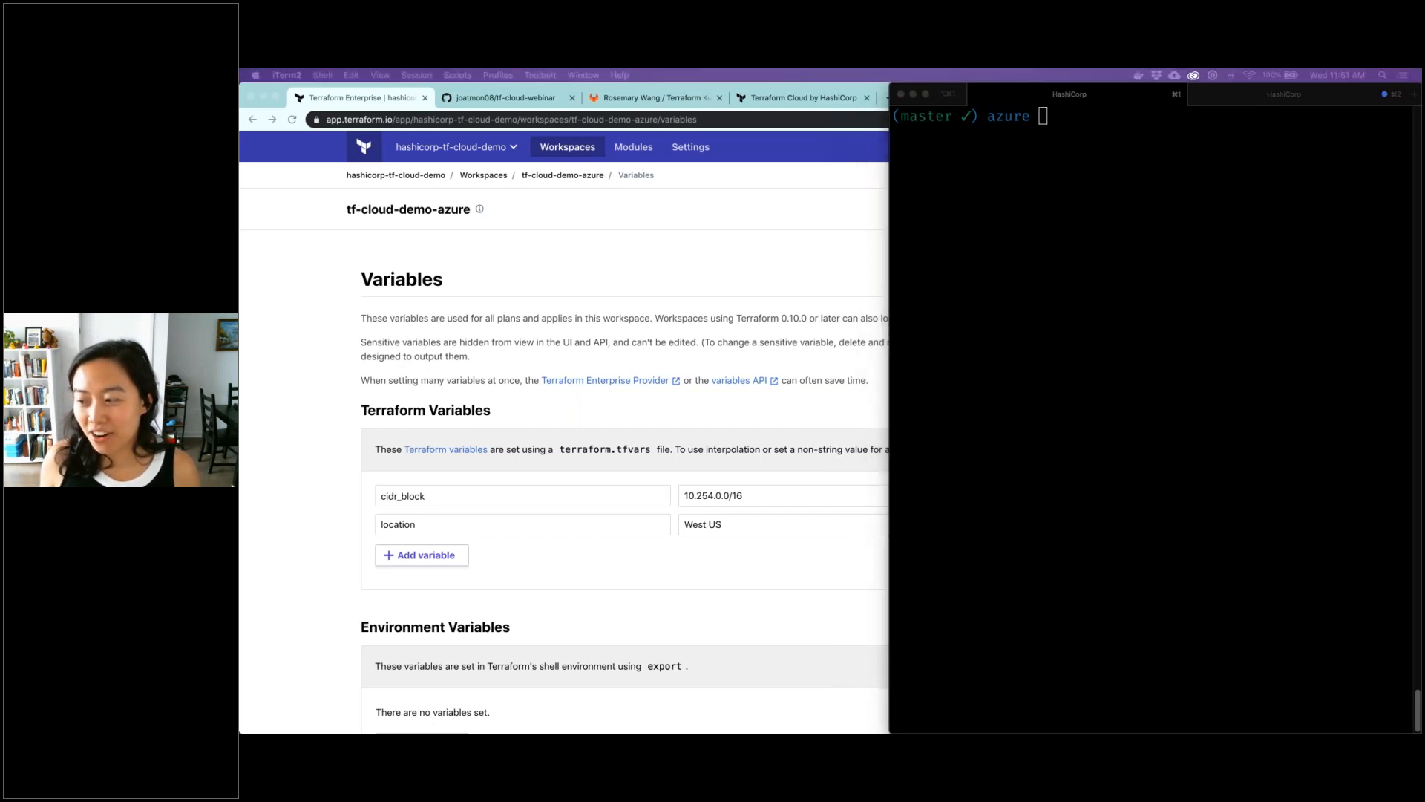
Push client_id, client_secret, tenant_id and subscription_id to the workspace as sensitive variables with tfh pushvars -svar, using the matching TF_VAR_ environment variables
click(1287, 189)
key(super+v)
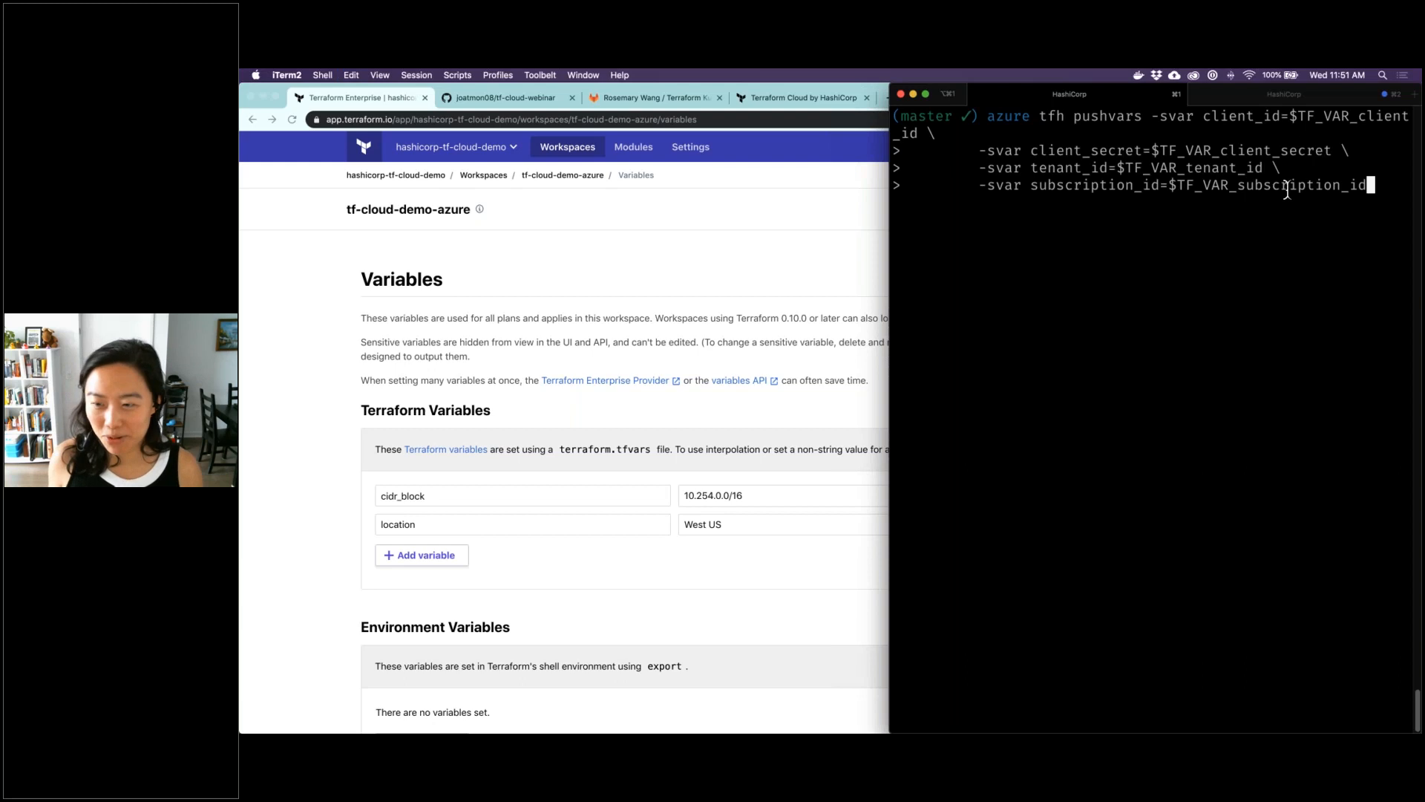
key(Return)
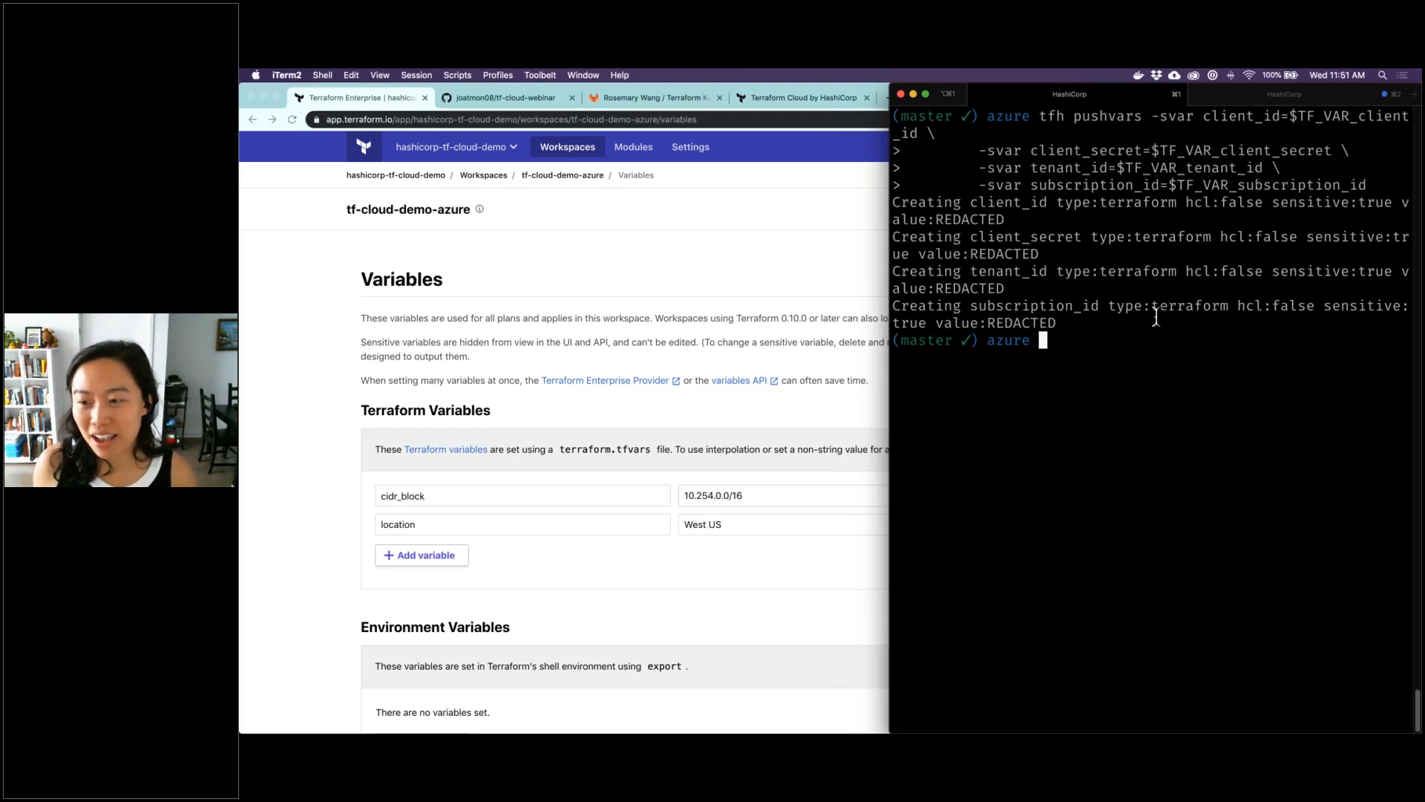
Check the sensitive flag in the pushvars output, reload the workspace's variables in Chrome to review them, and open its runs
drag(1323, 307, 927, 326)
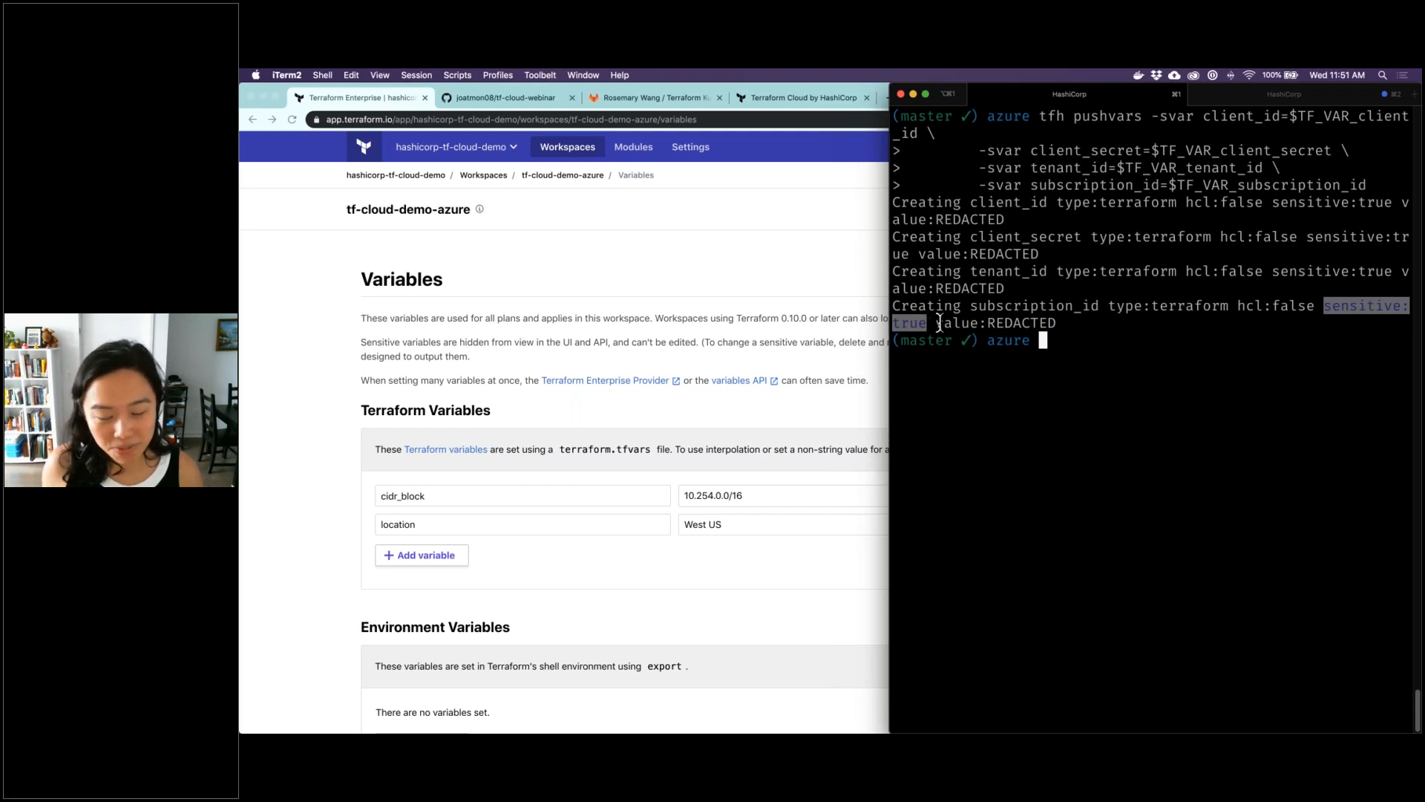
click(276, 436)
click(292, 119)
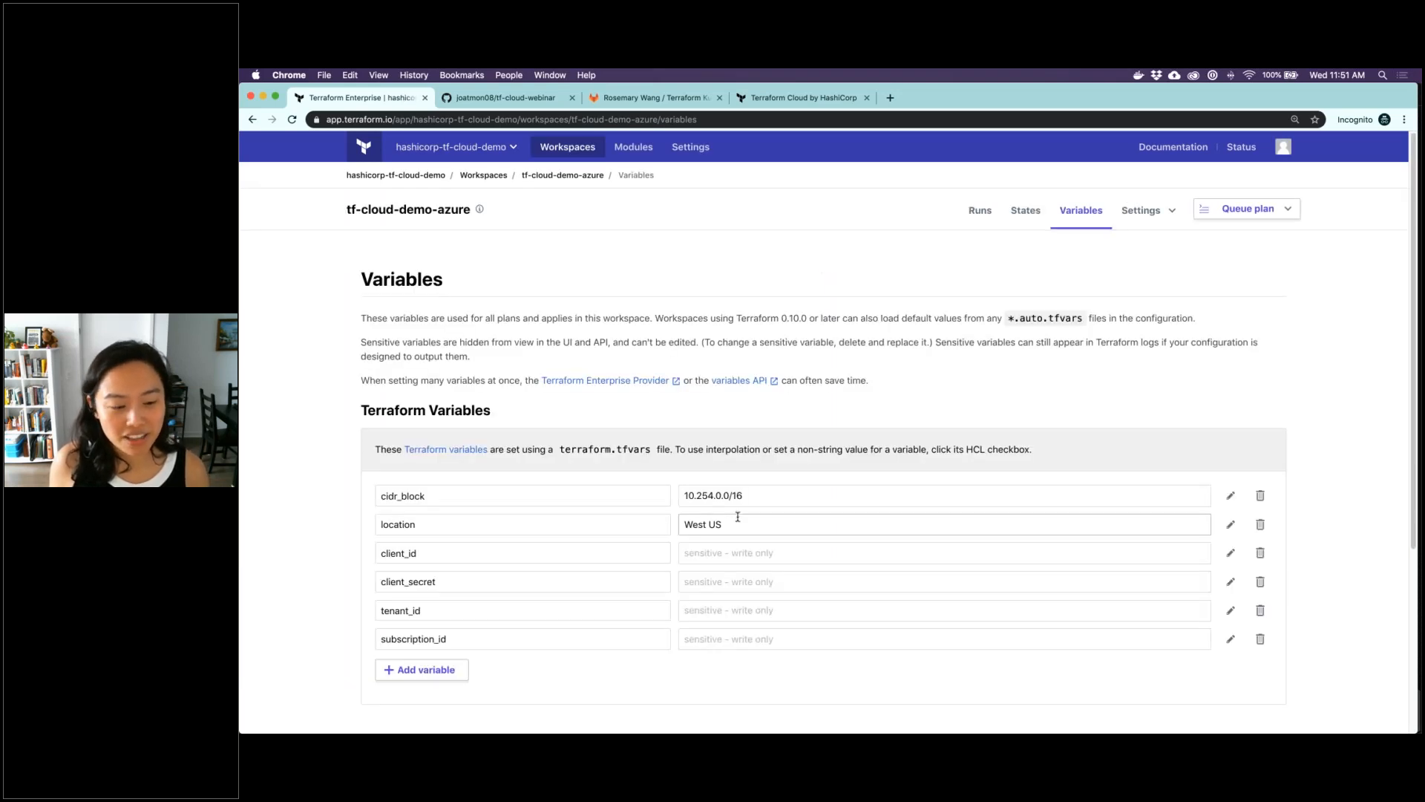
scroll(520, 527, down, 1)
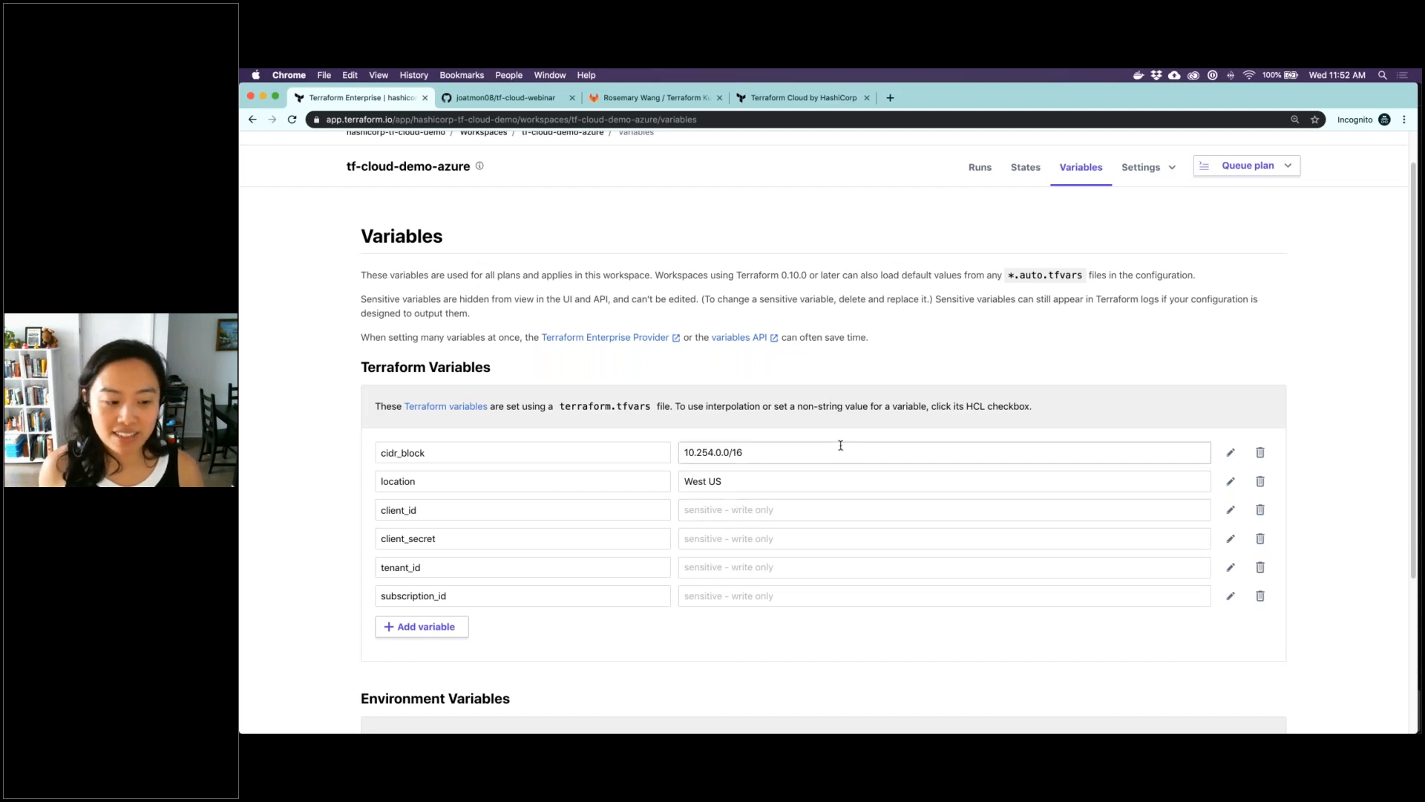
scroll(840, 445, up, 2)
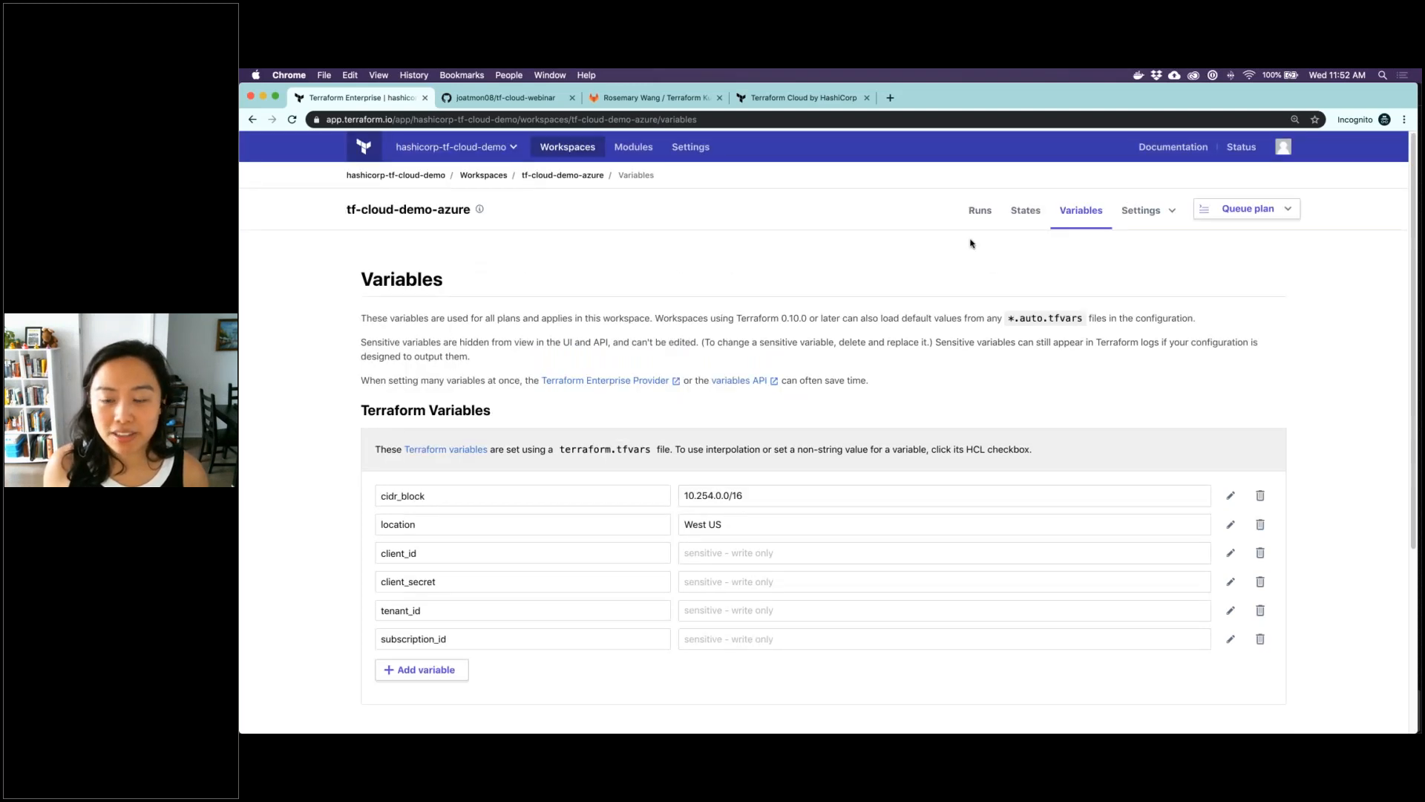
click(979, 217)
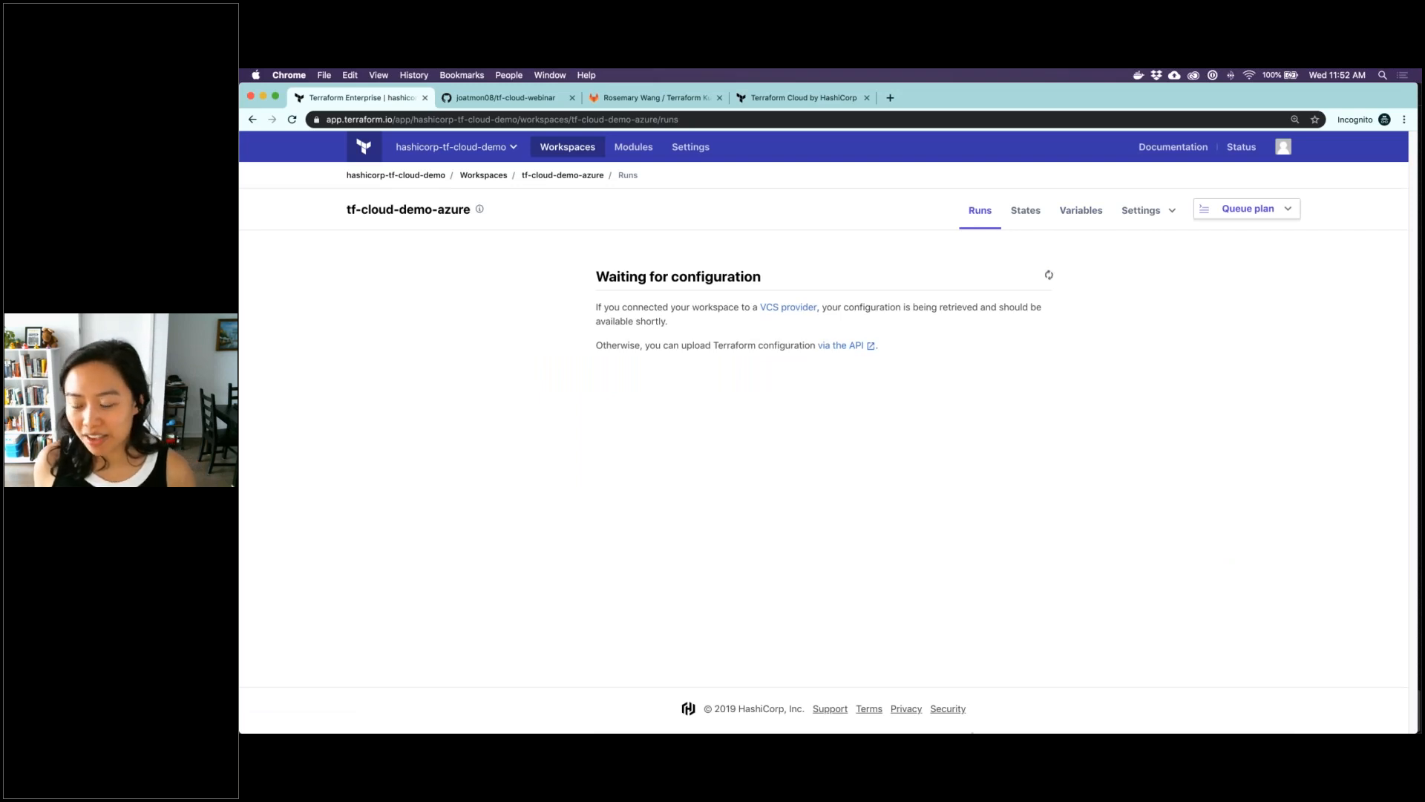
Switch to iTerm, enlarge its window to full width, clear the terminal and run terraform plan
mouse_move(765, 731)
click(684, 705)
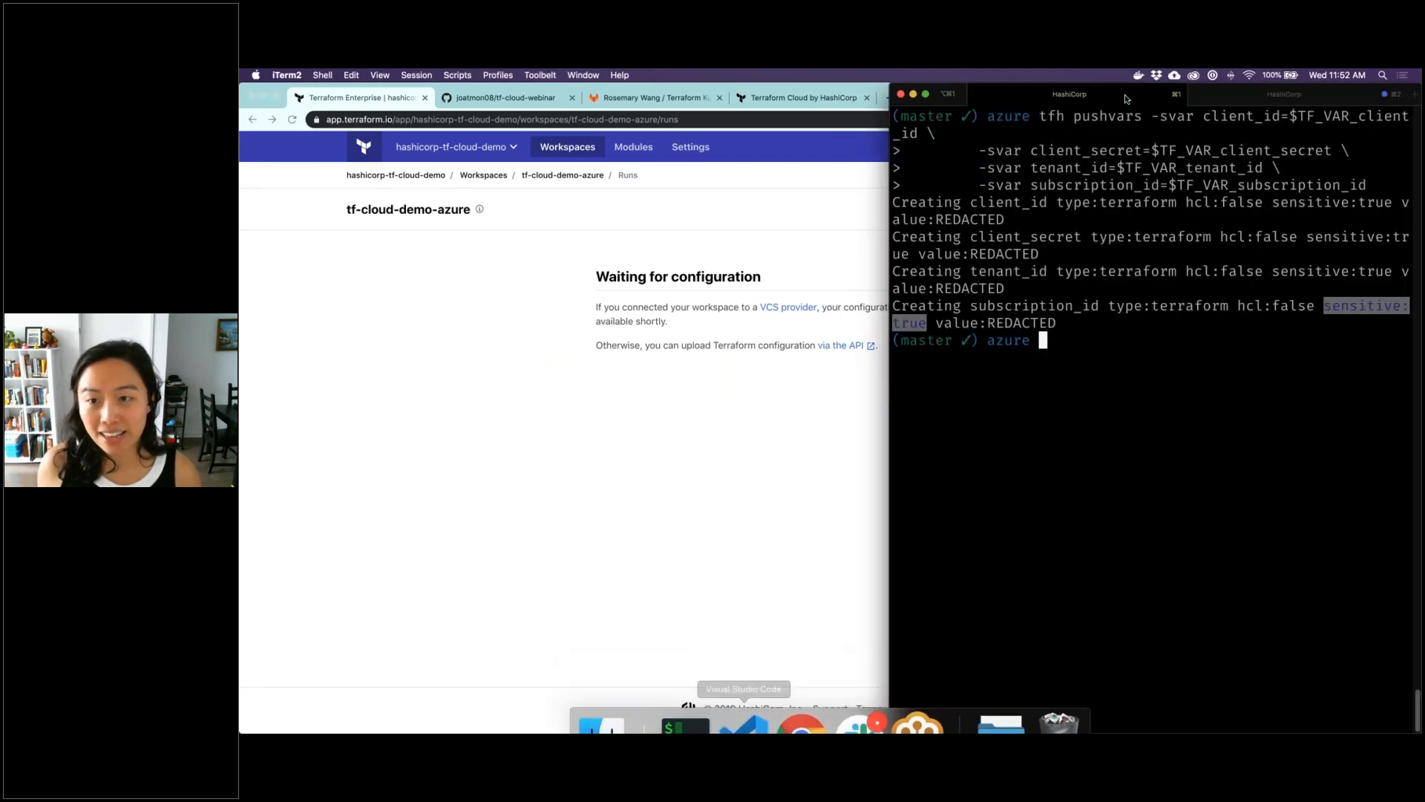
double_click(943, 95)
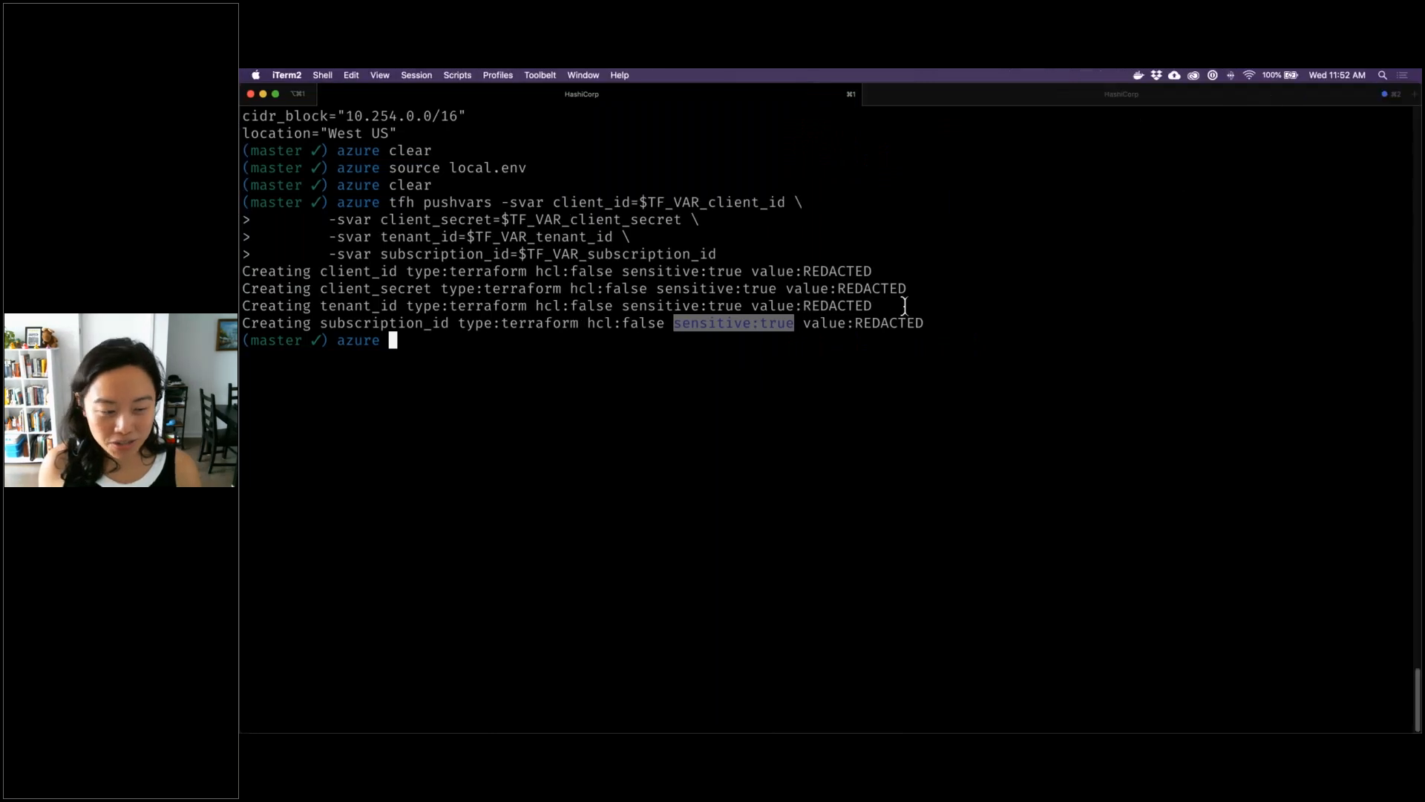
text(clear)
key(Return)
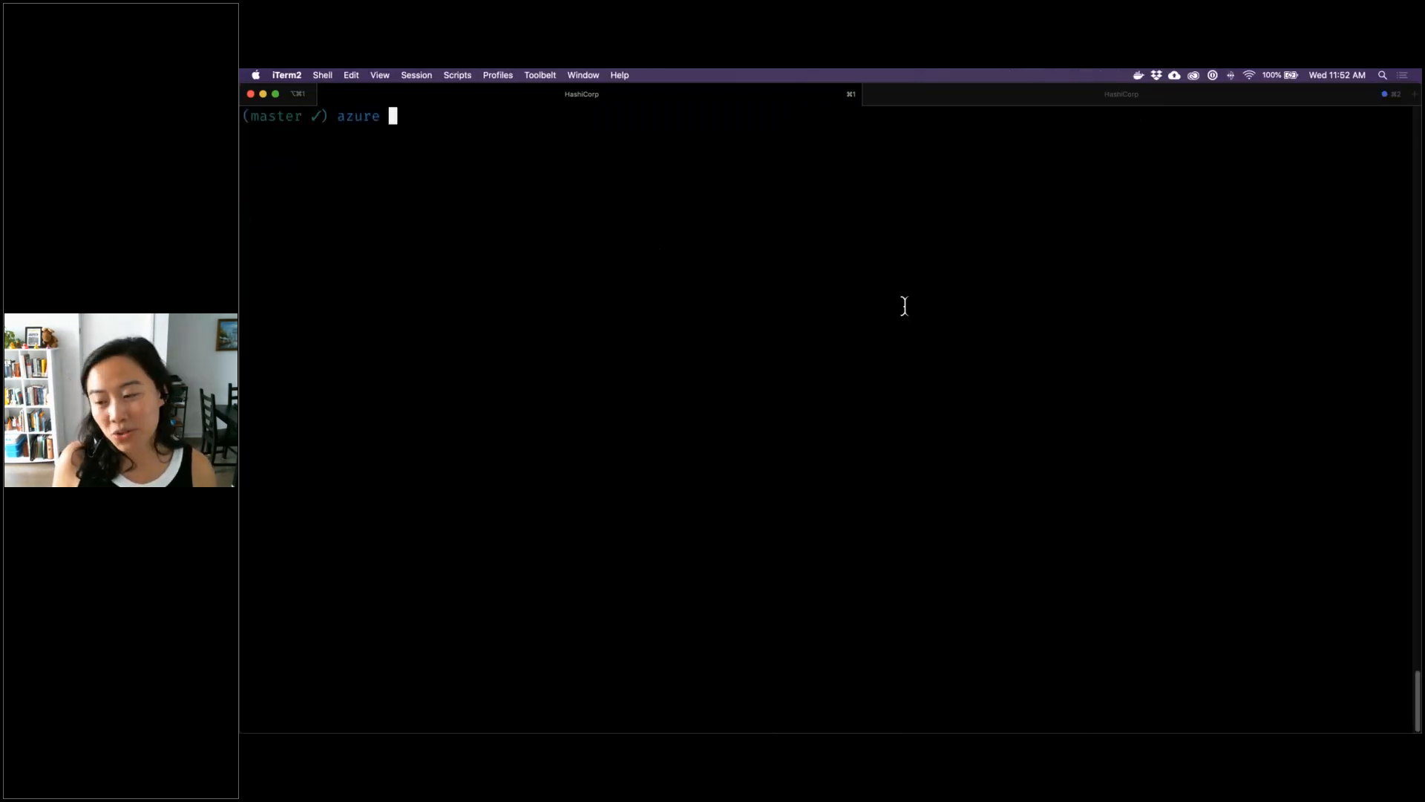
text(terraform plan)
key(Return)
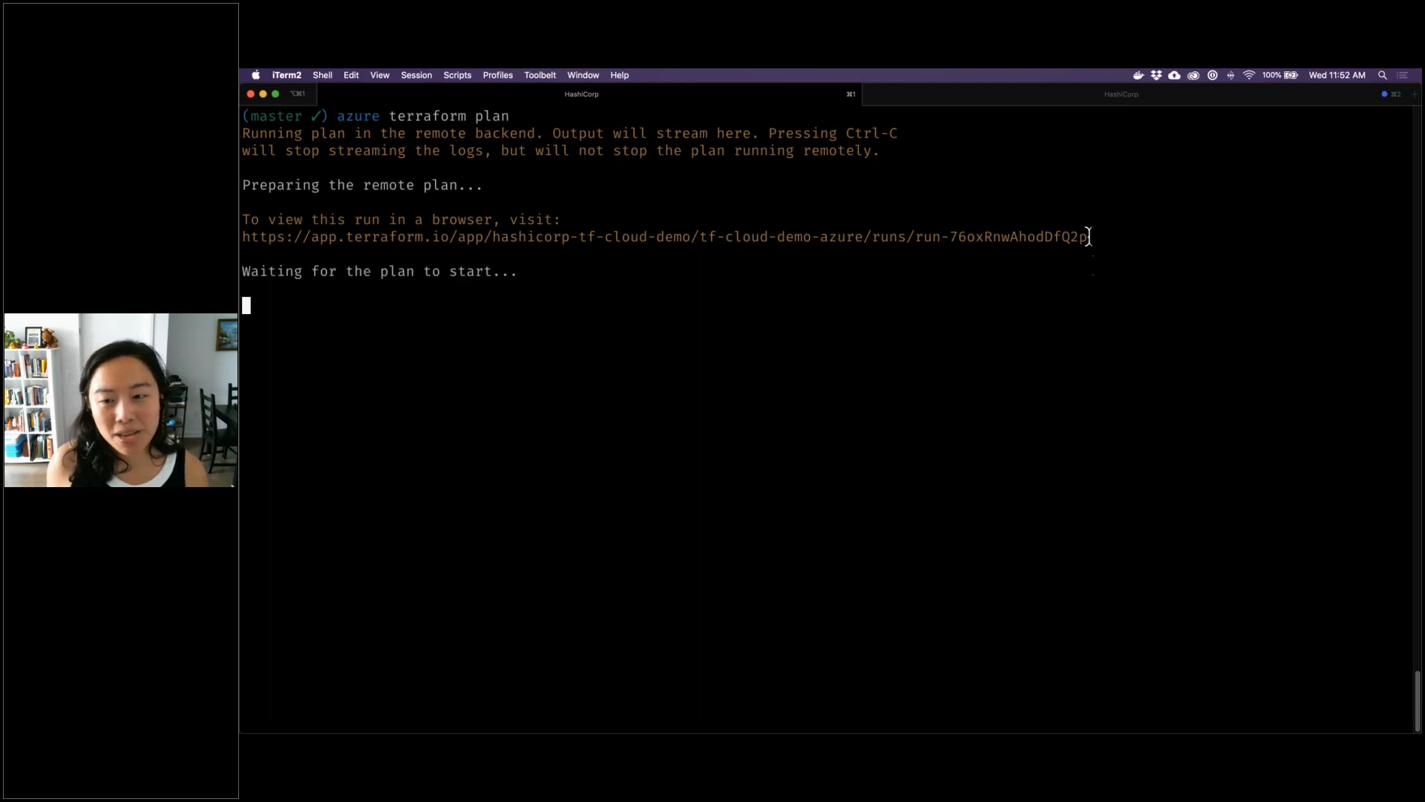
Open the remote plan's run URL in a new Chrome tab and examine the virtual network's address space in the plan log
drag(1090, 236, 244, 237)
key(super+c)
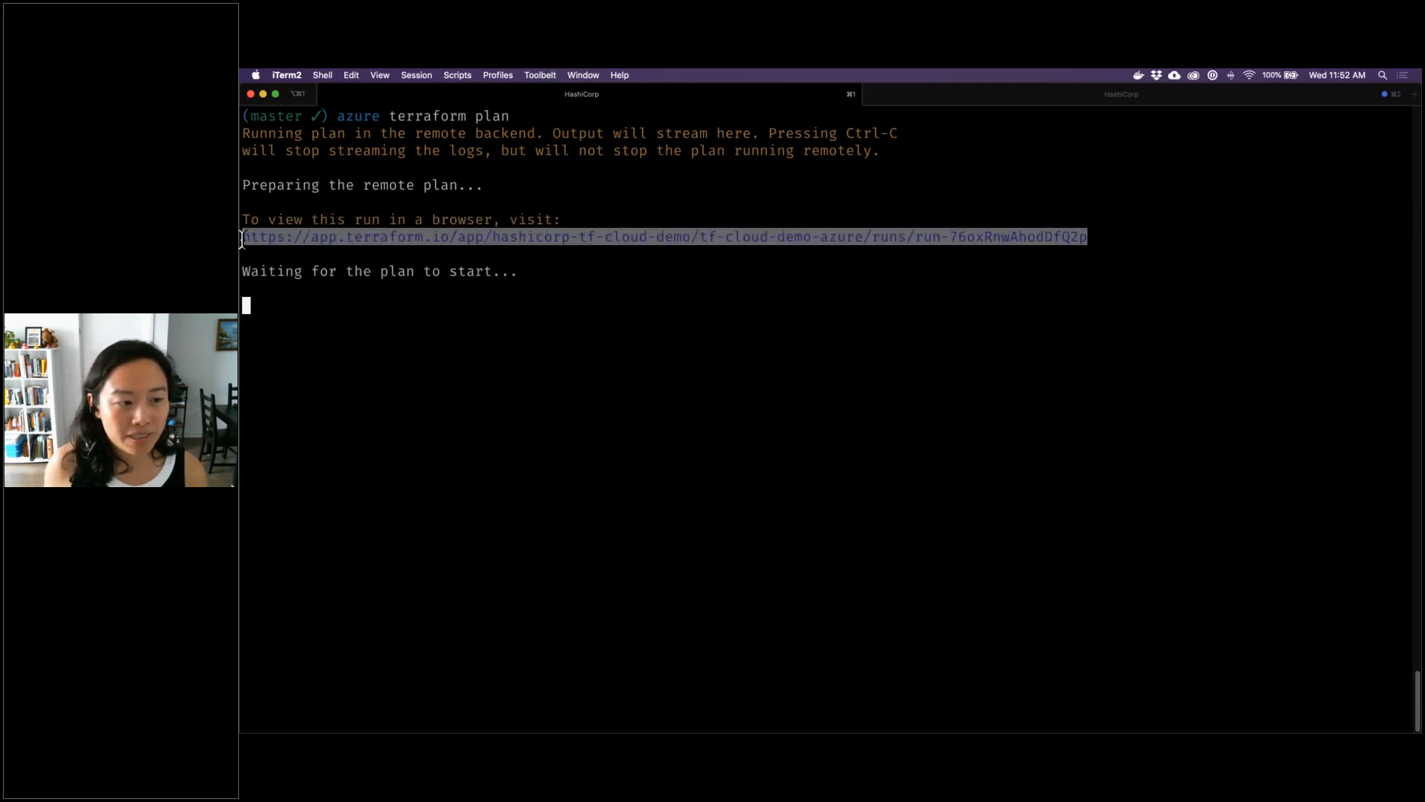
mouse_move(794, 732)
right_click(781, 698)
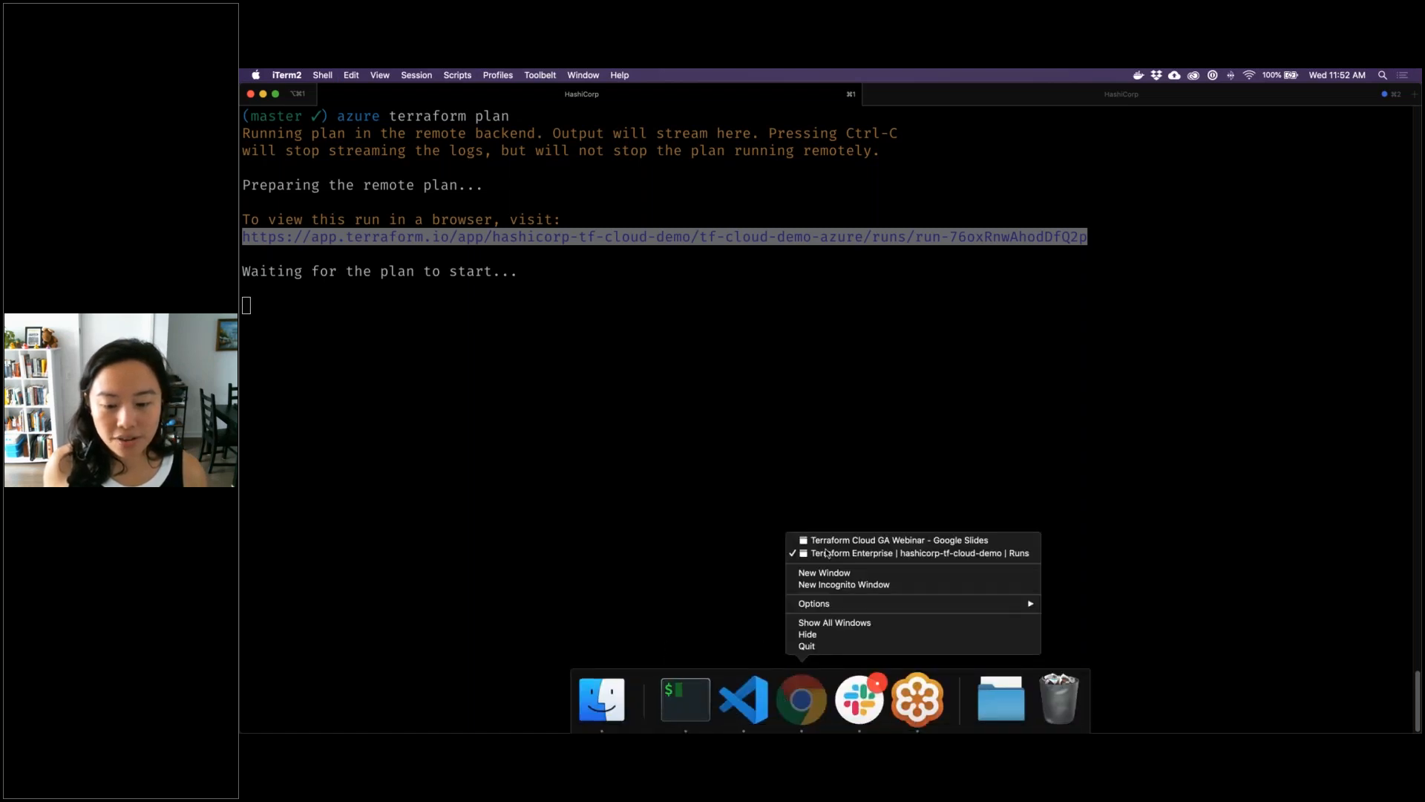
click(826, 553)
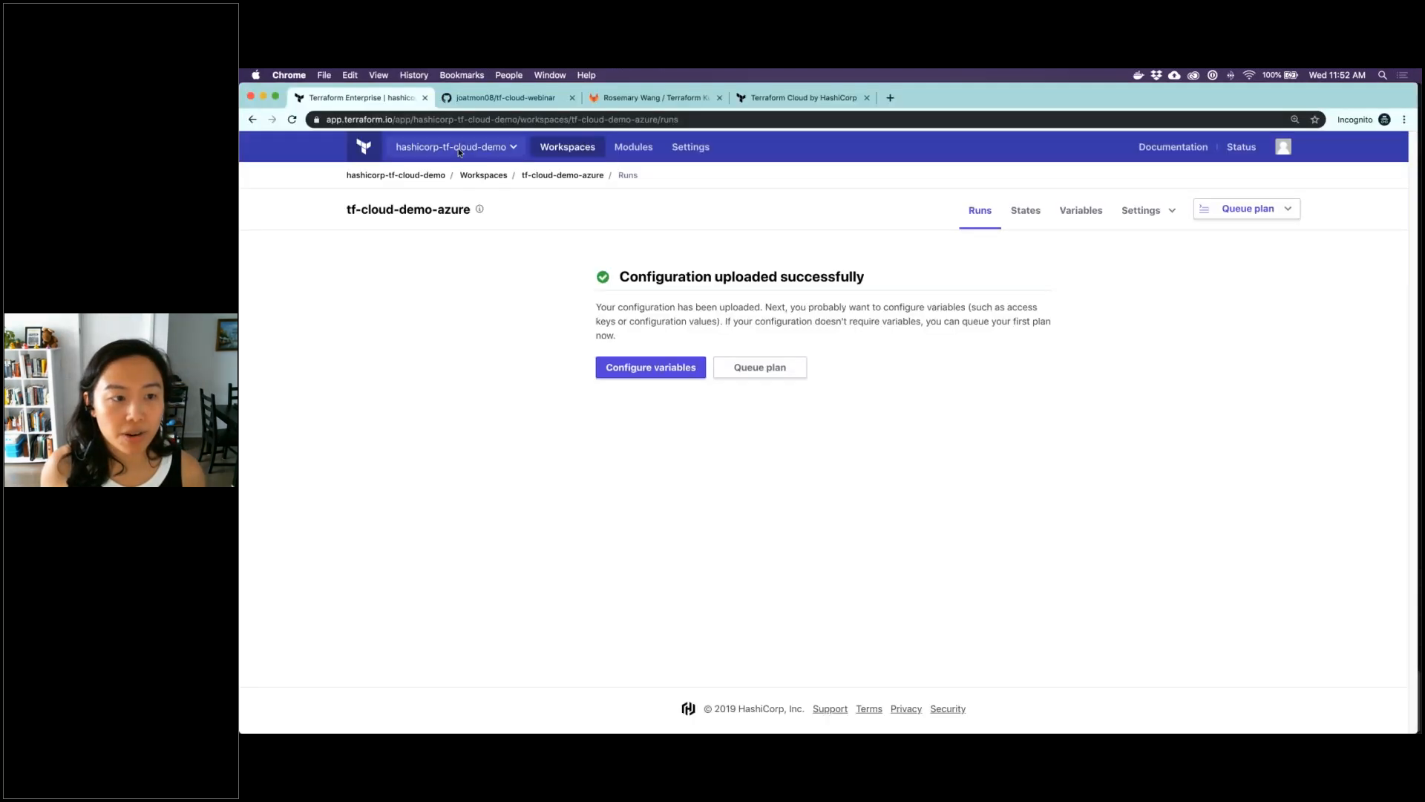
click(890, 98)
key(super+v)
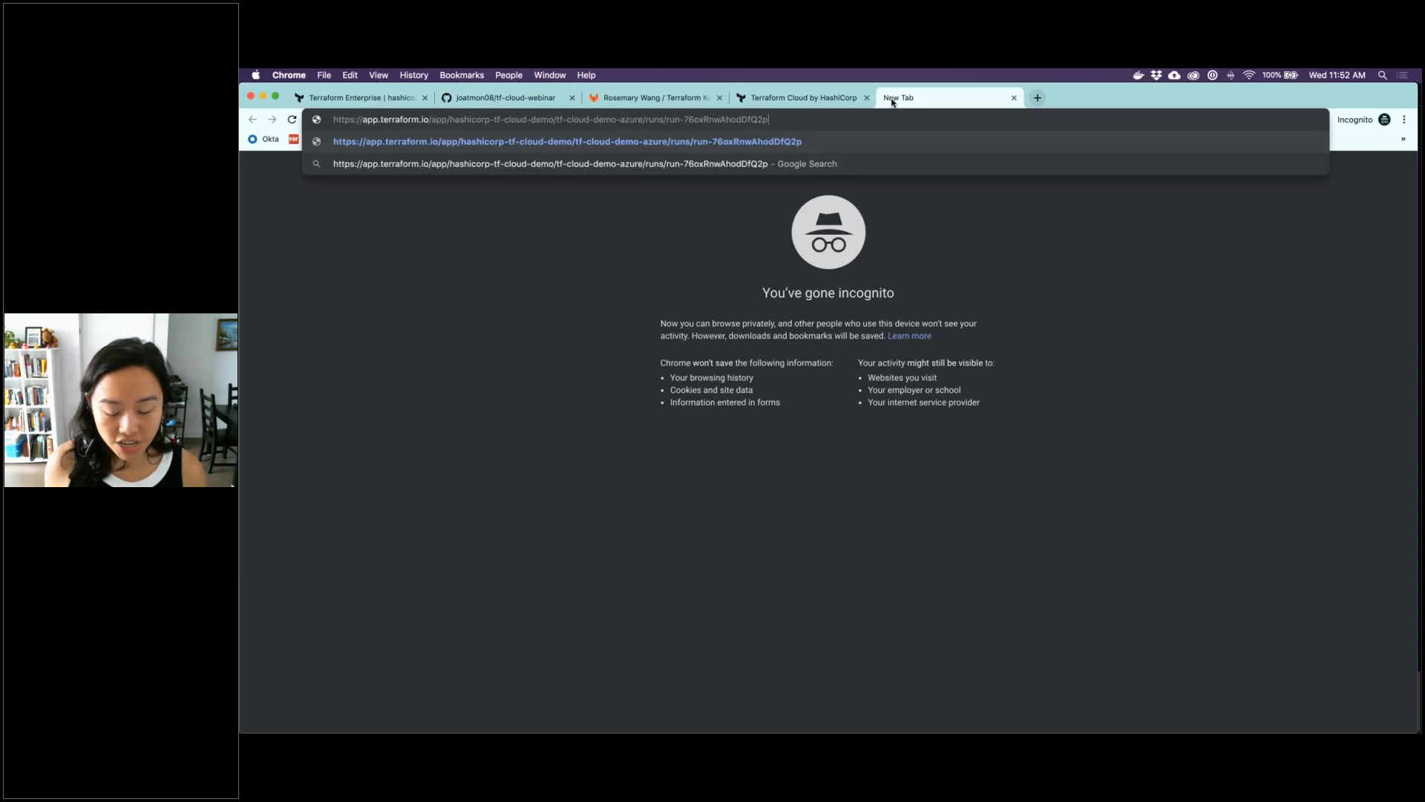
key(Return)
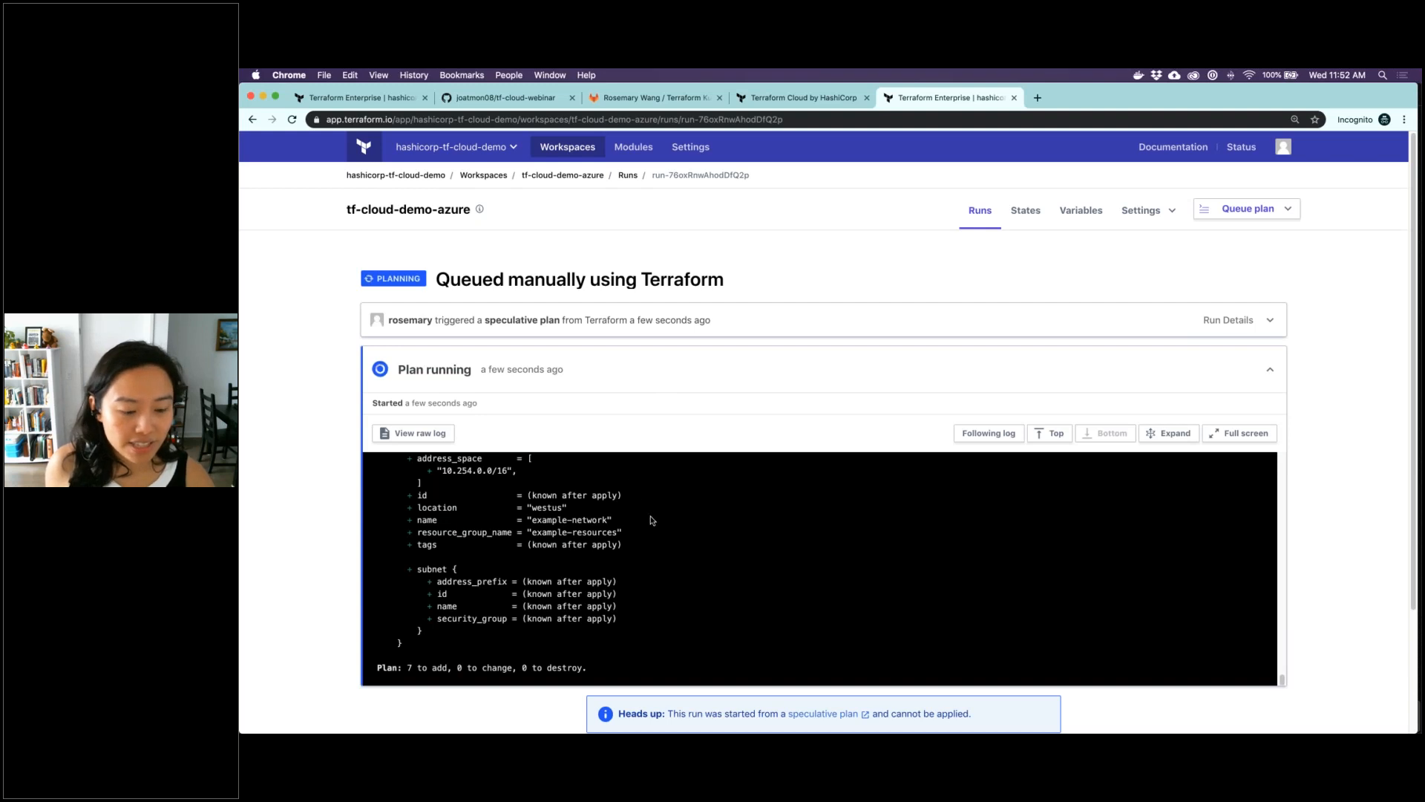
scroll(641, 533, up, 2)
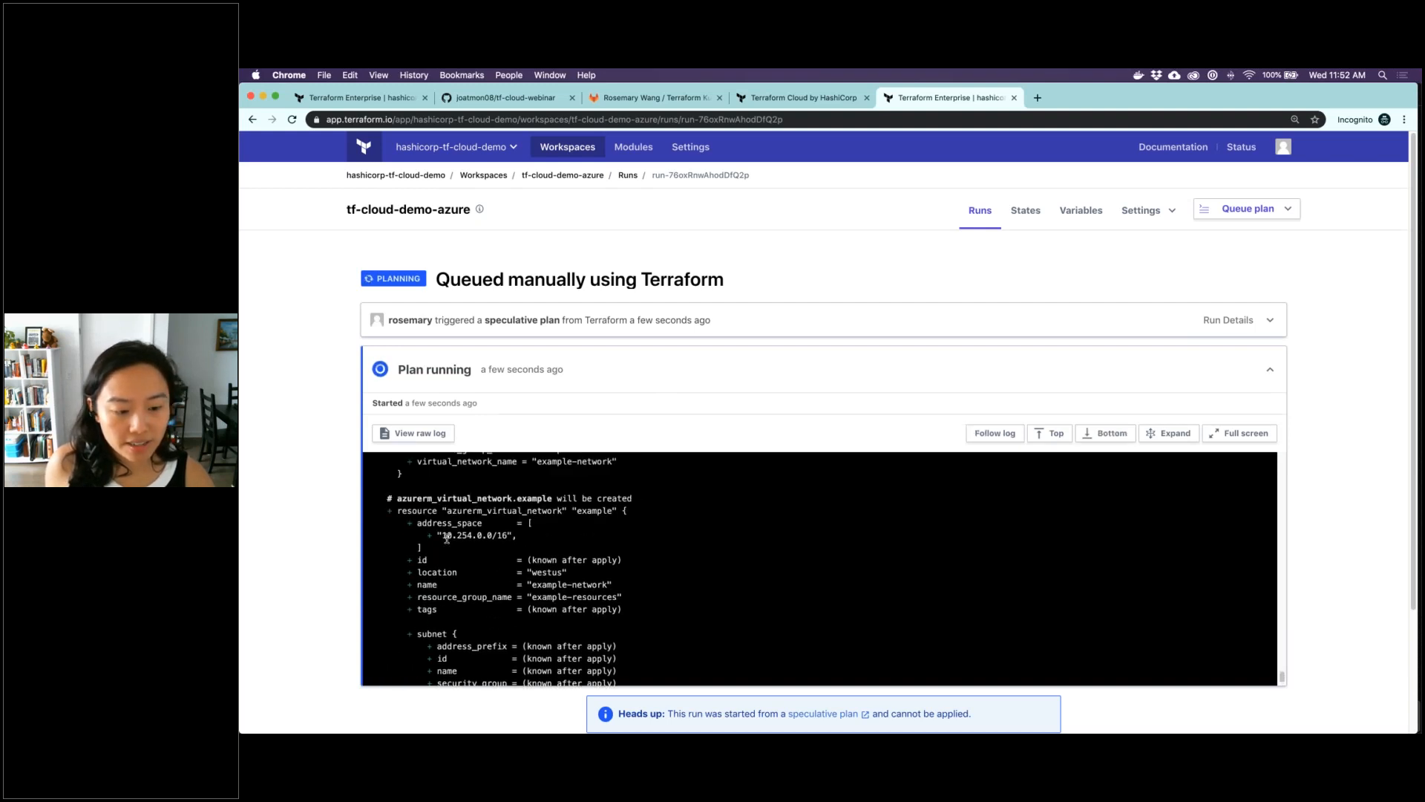
mouse_move(443, 534)
mouse_down()
mouse_move(511, 535)
mouse_move(441, 536)
mouse_up()
click(513, 534)
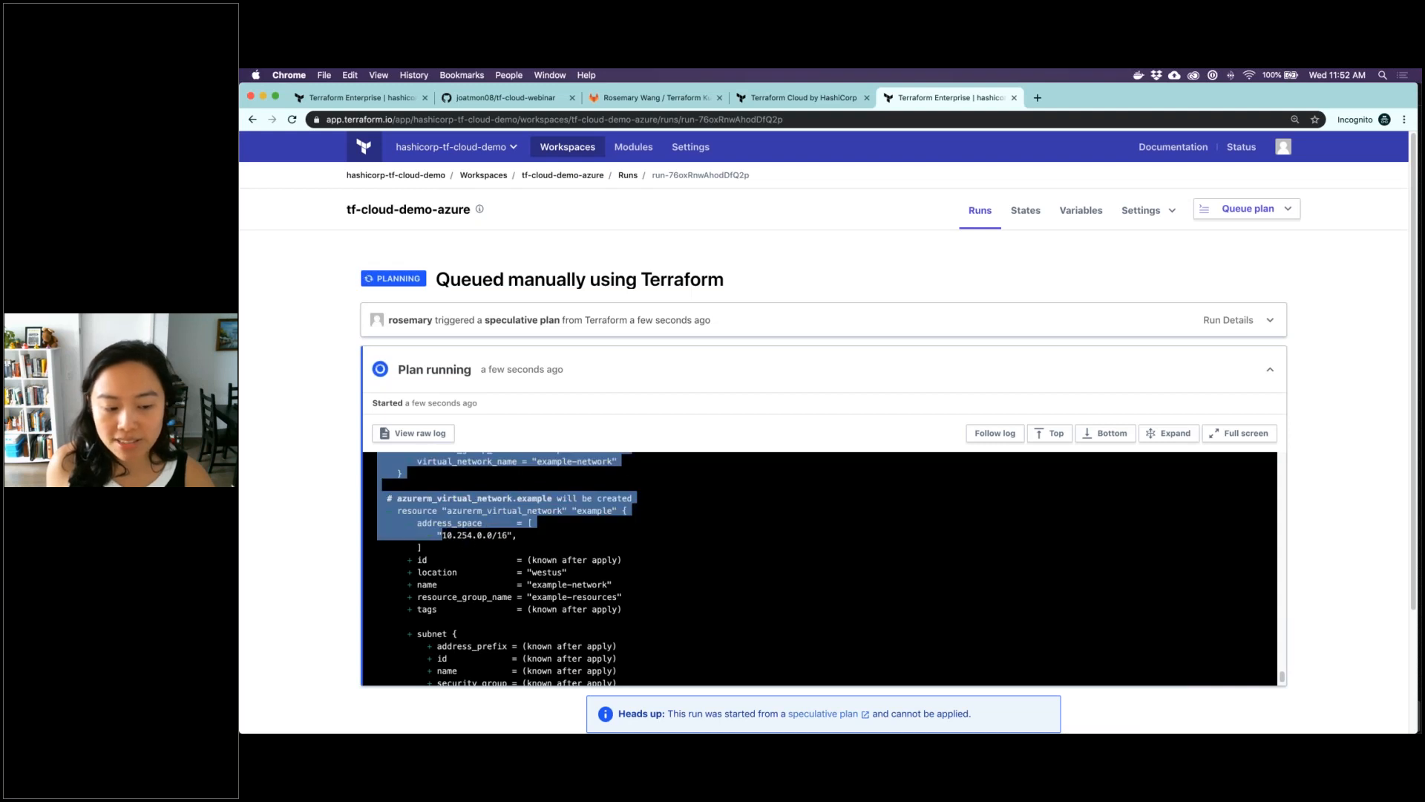
click(467, 544)
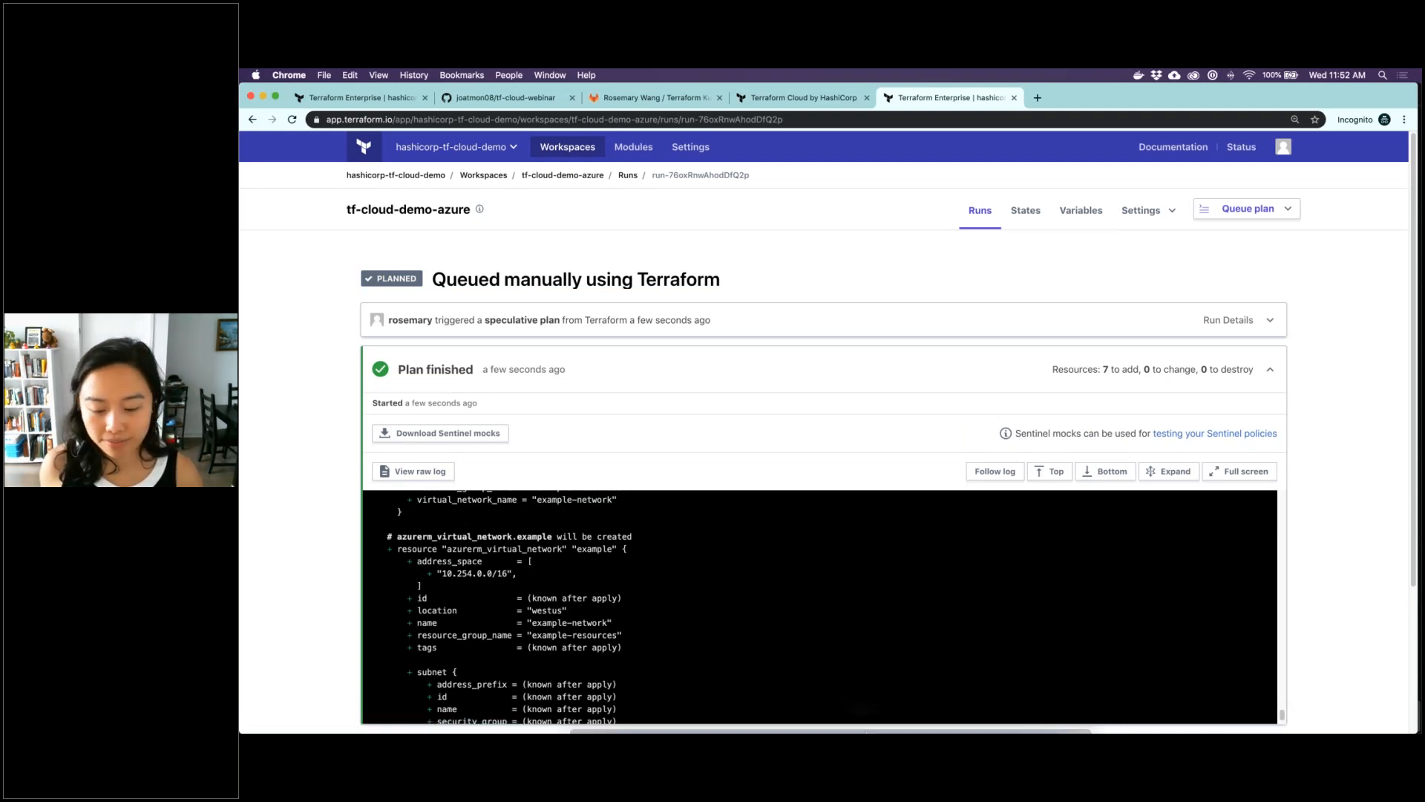
Switch to iTerm, clear the terminal and run terraform apply
mouse_move(751, 723)
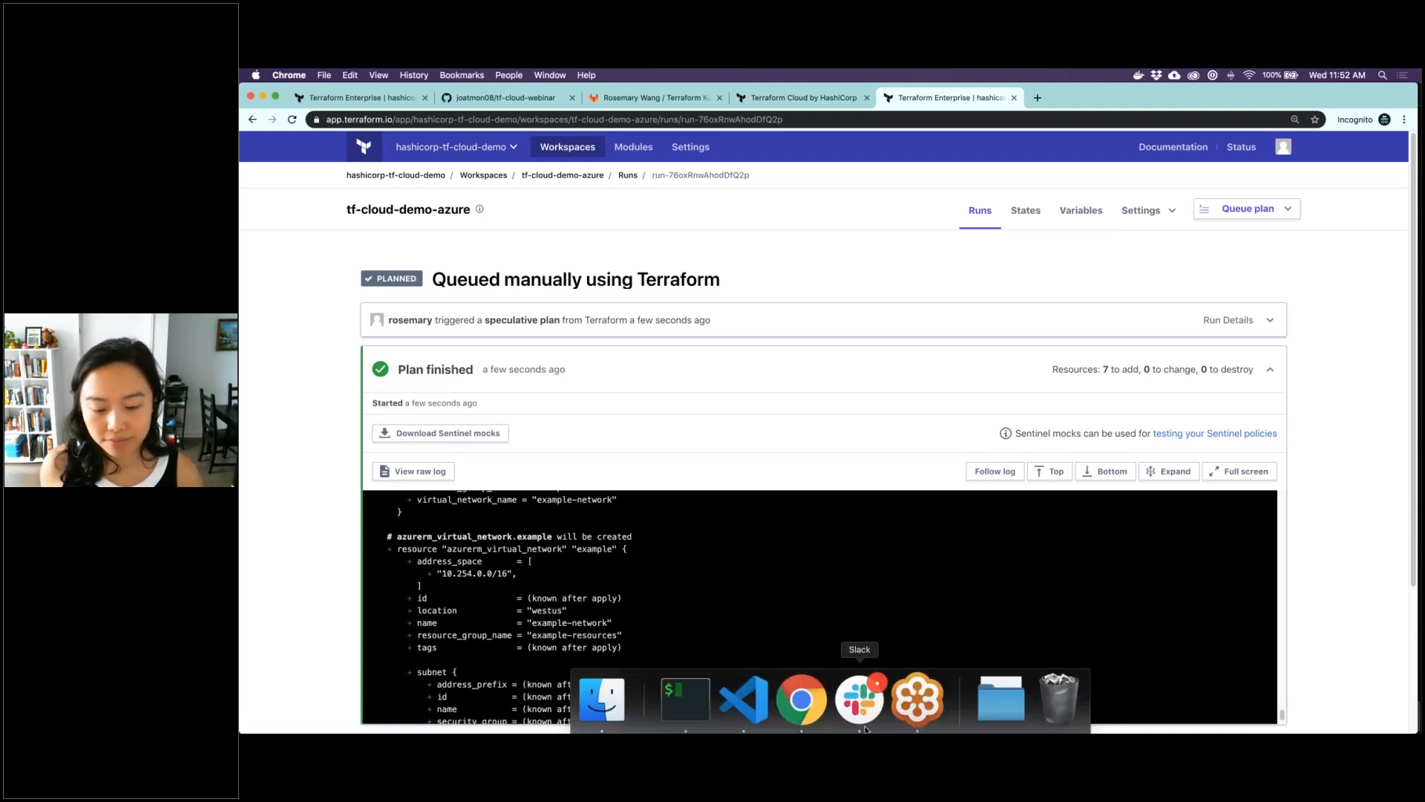
click(686, 699)
drag(851, 444, 851, 455)
click(848, 473)
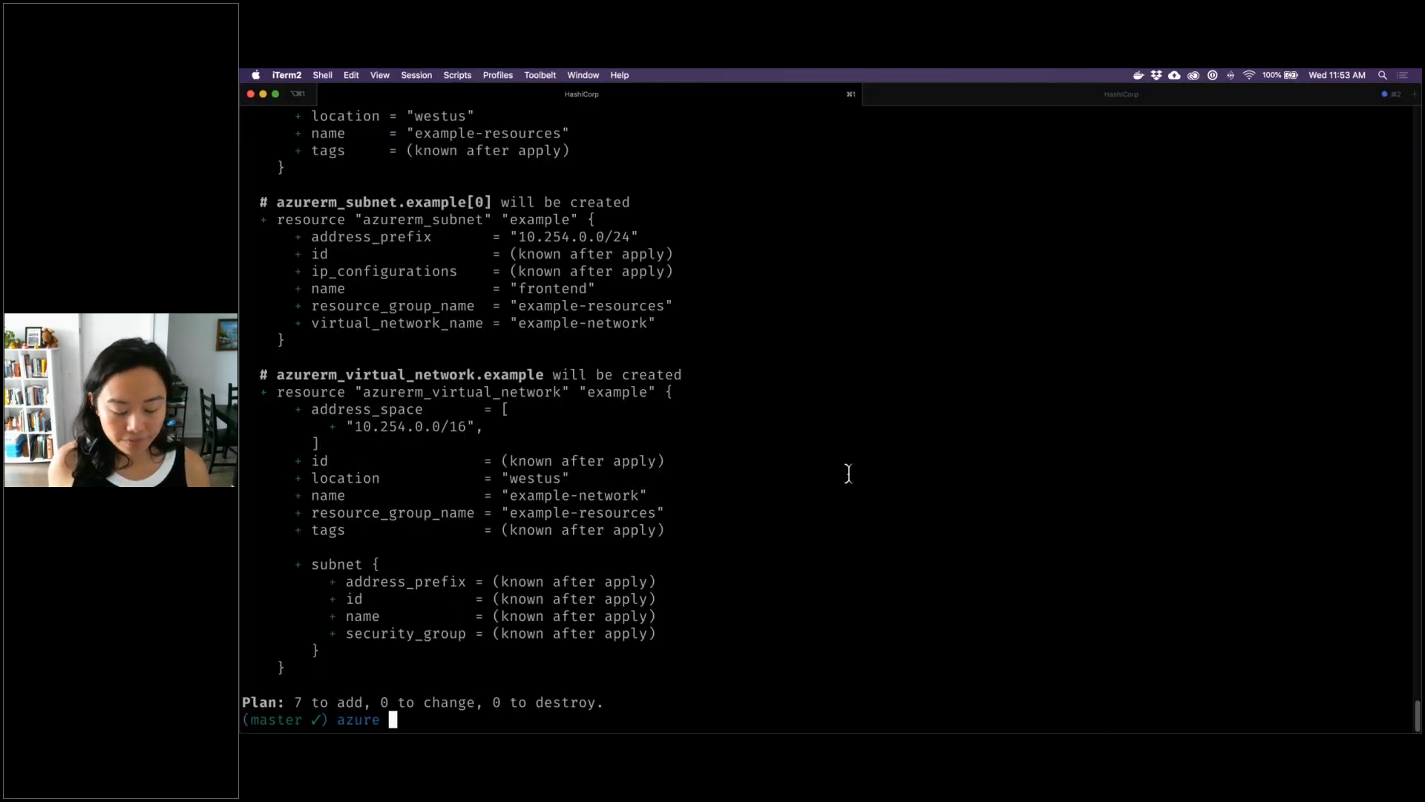
text(clear)
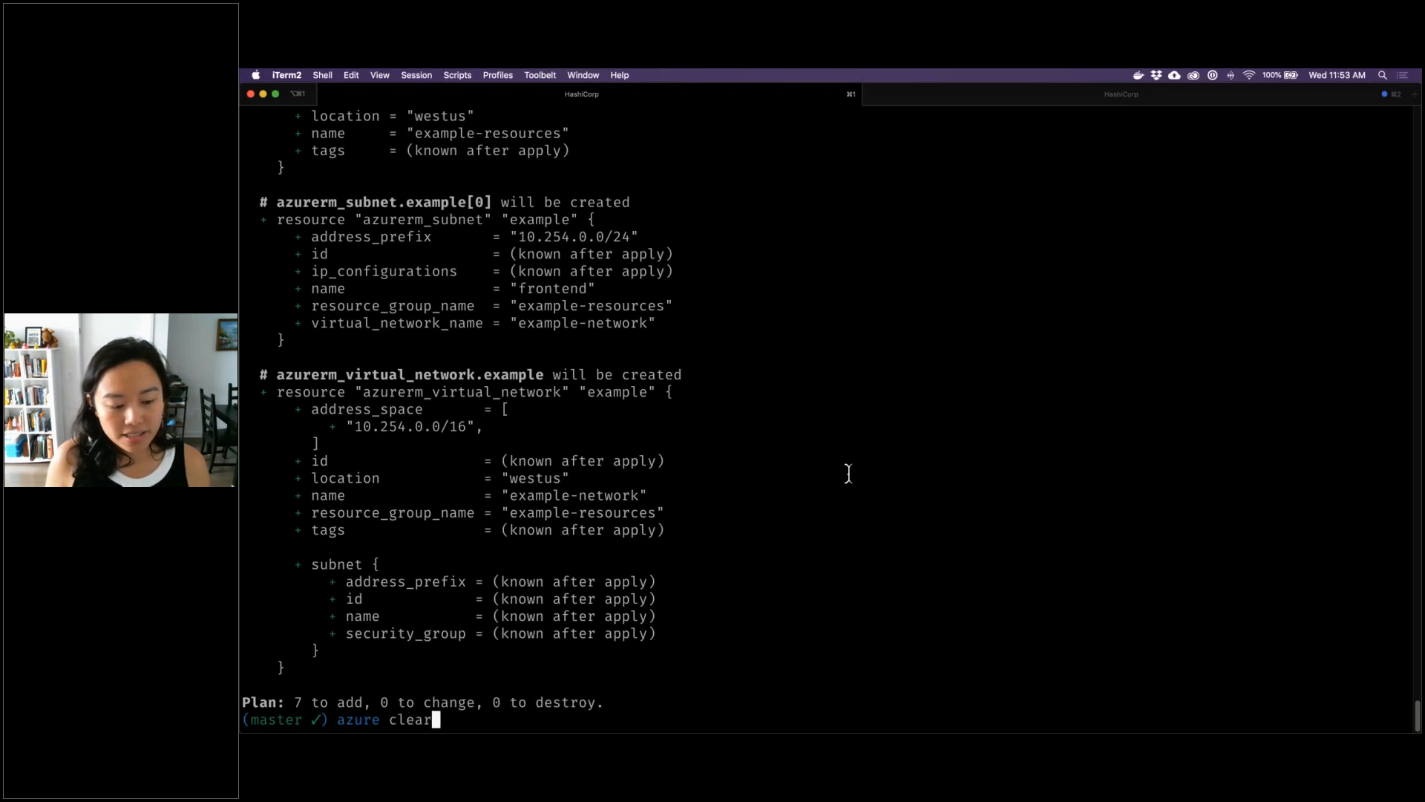
key(Return)
text(terrafor)
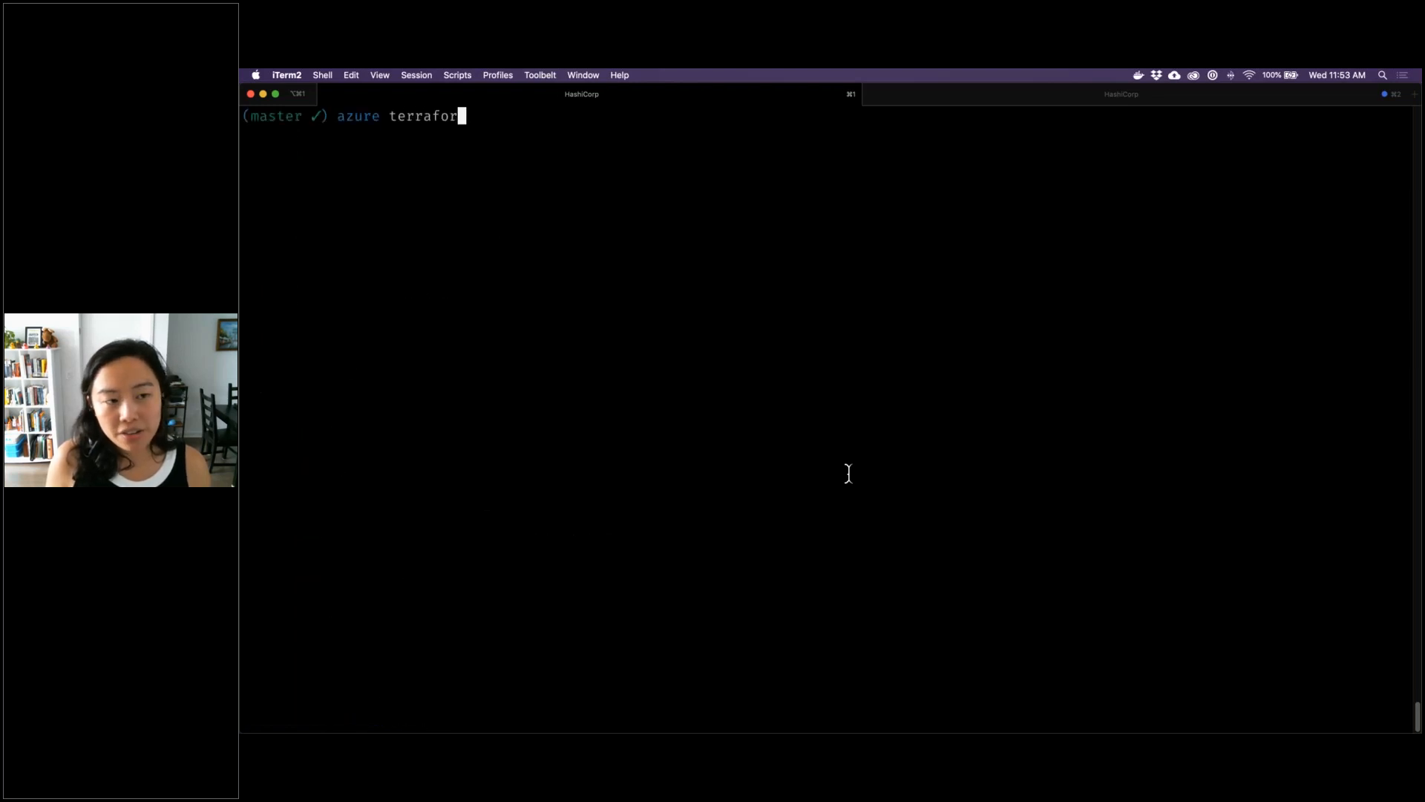
text(m apply)
key(Return)
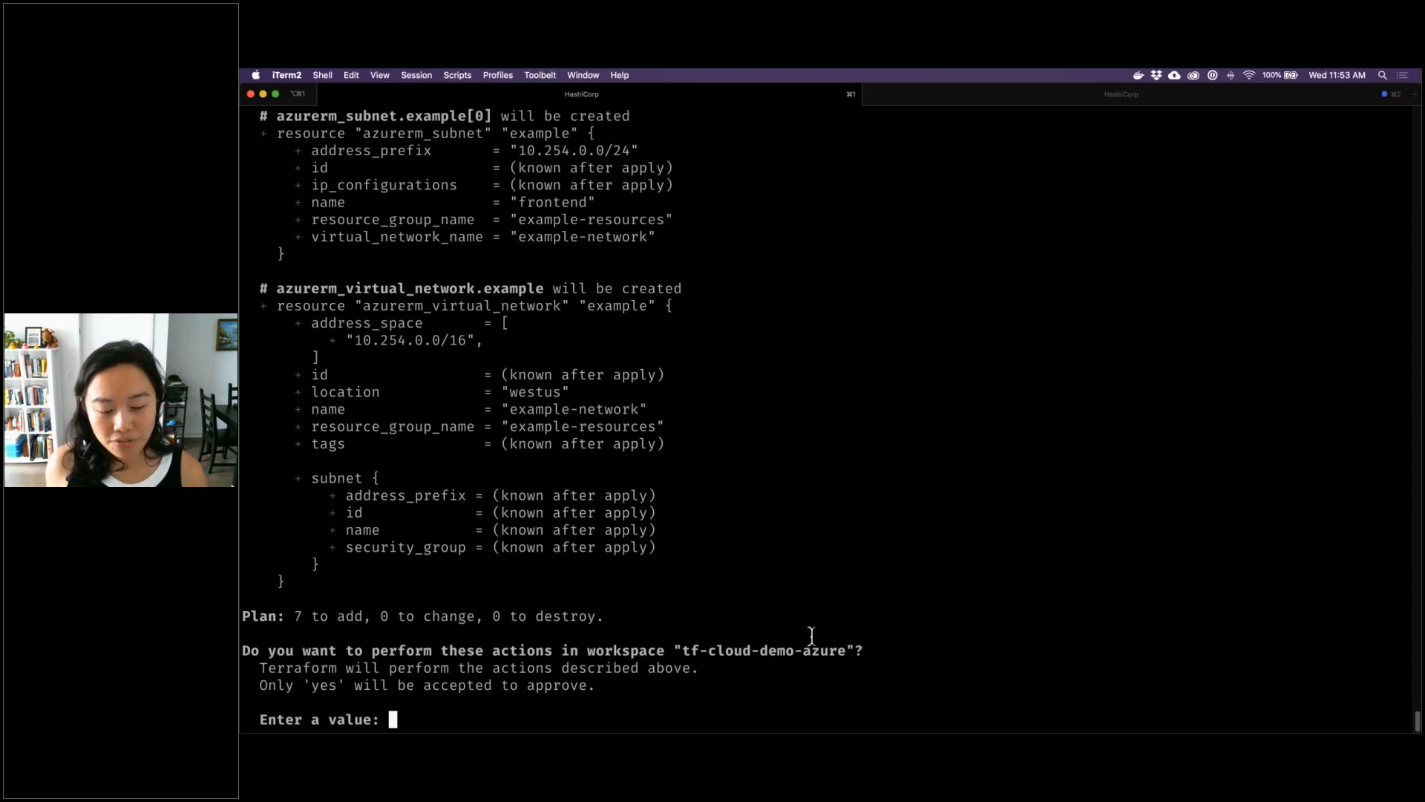
Switch to Chrome, open the tf-cloud-demo-azure workspace's current run and examine its plan log and confirmation options
mouse_move(742, 719)
click(808, 713)
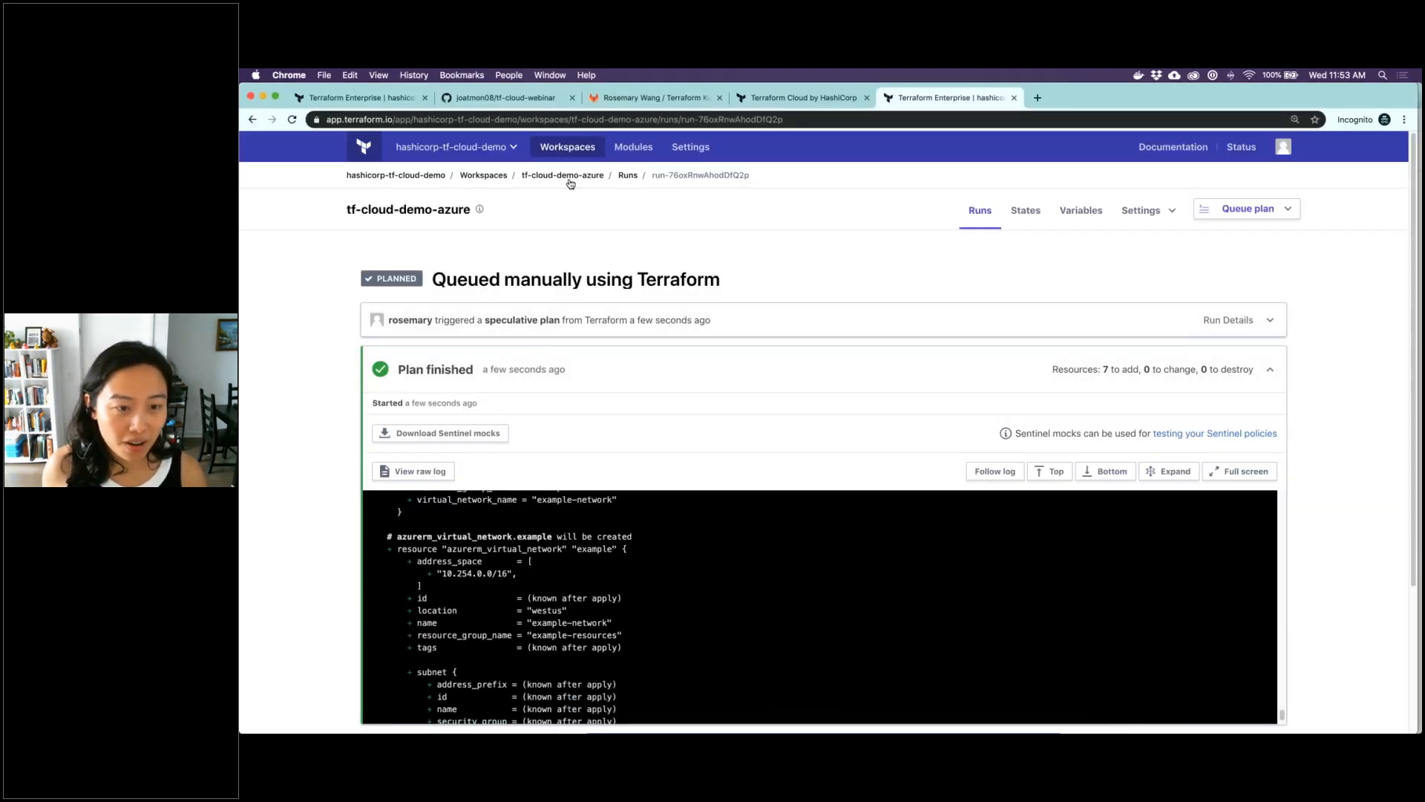
click(607, 176)
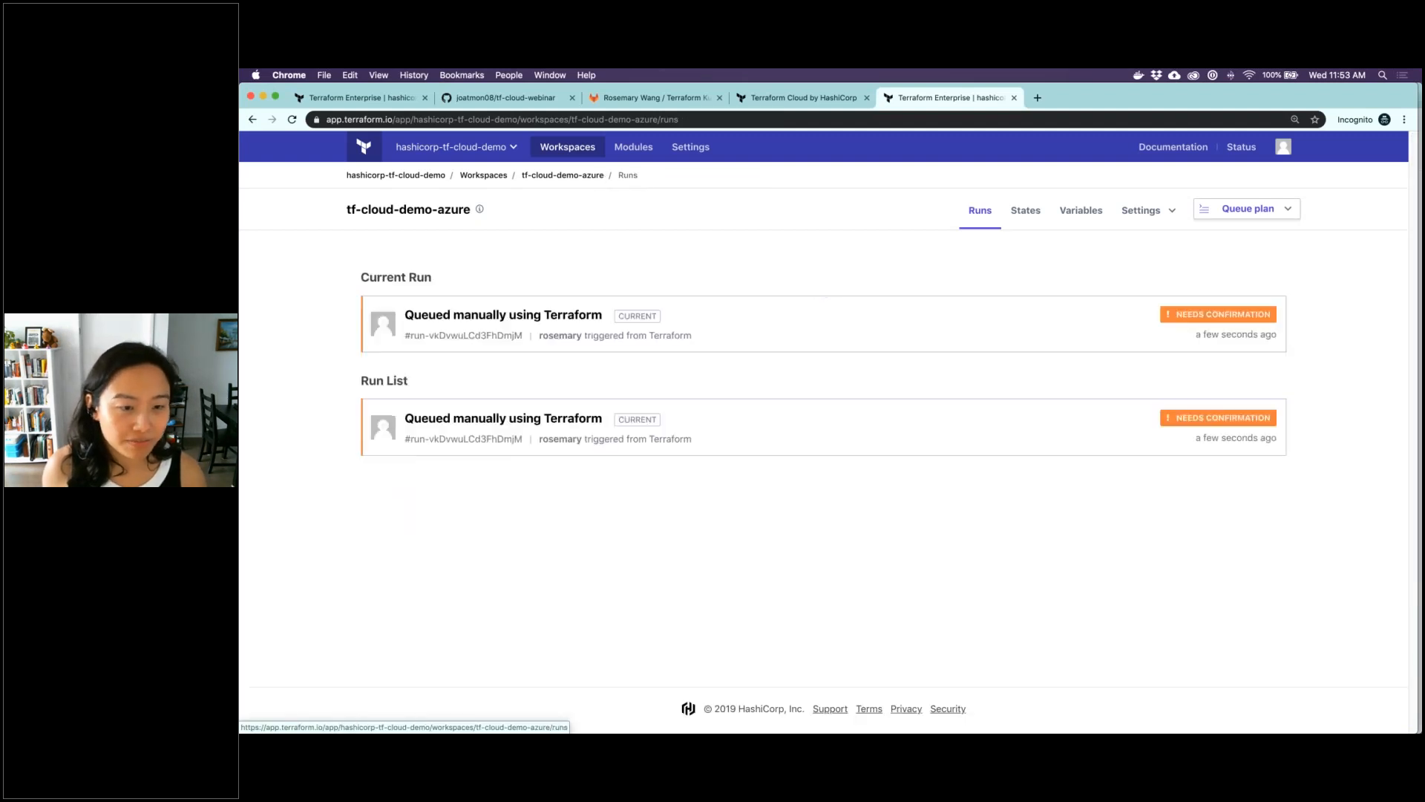
click(578, 330)
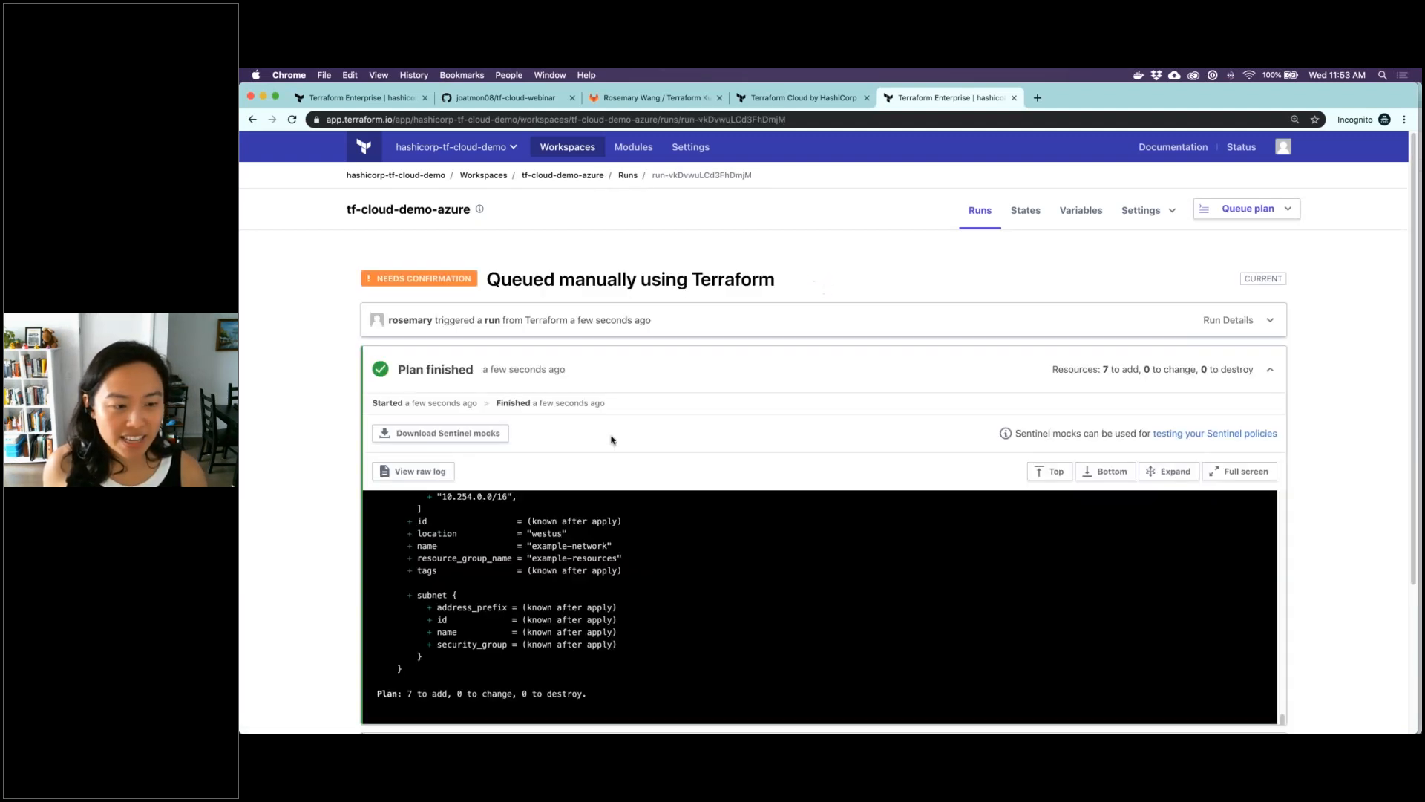
scroll(294, 308, up, 1)
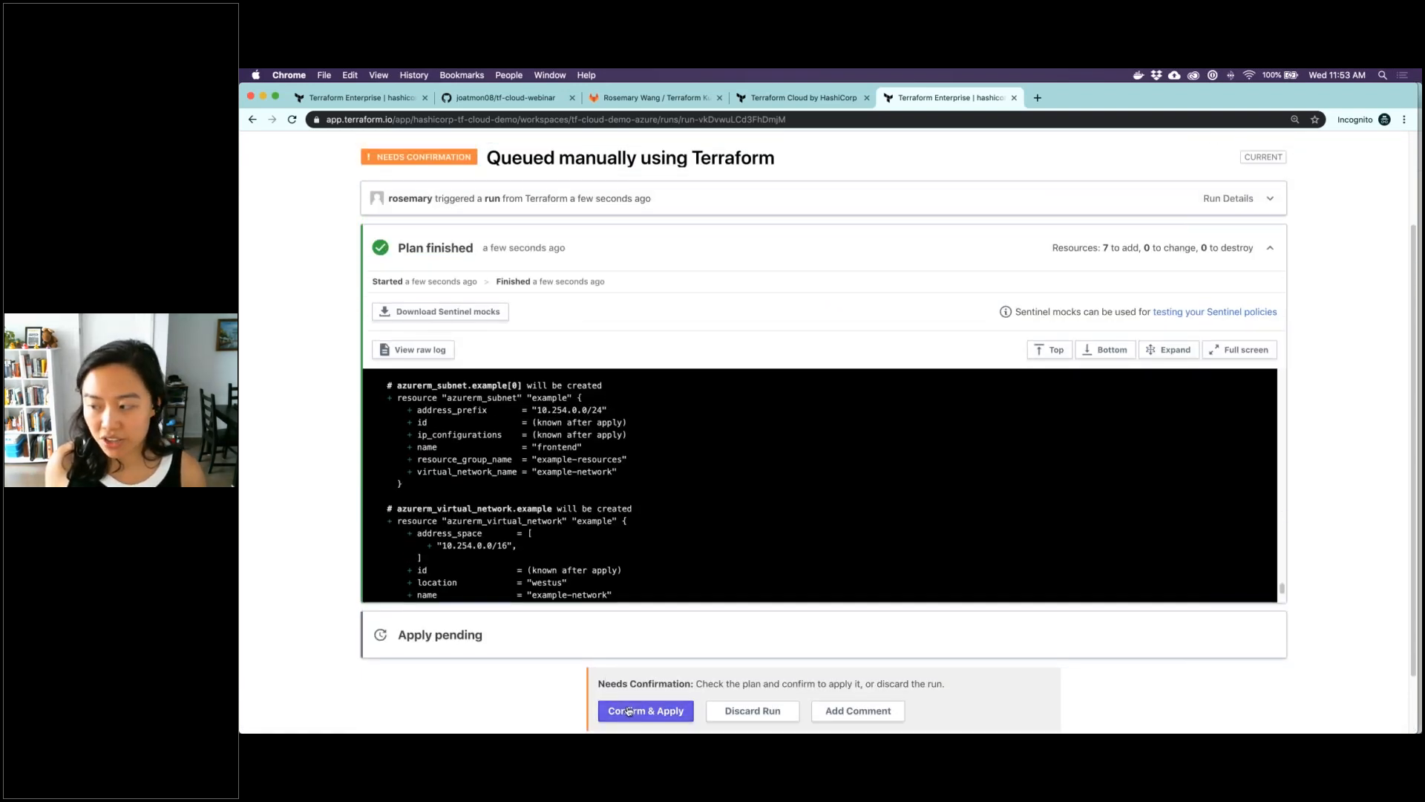
scroll(628, 710, down, 1)
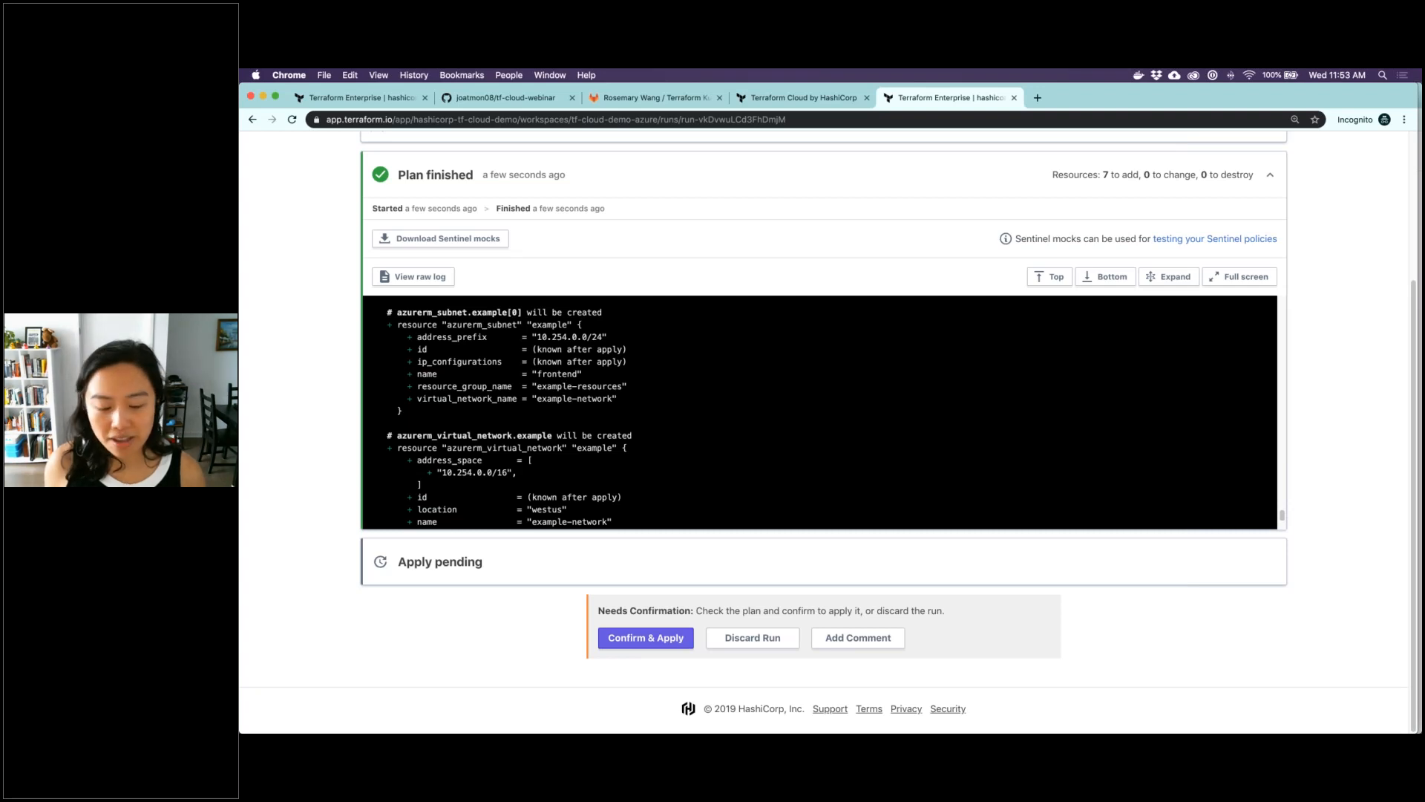
Switch to iTerm, approve the apply with yes, and follow the run's apply log in Chrome
mouse_move(854, 705)
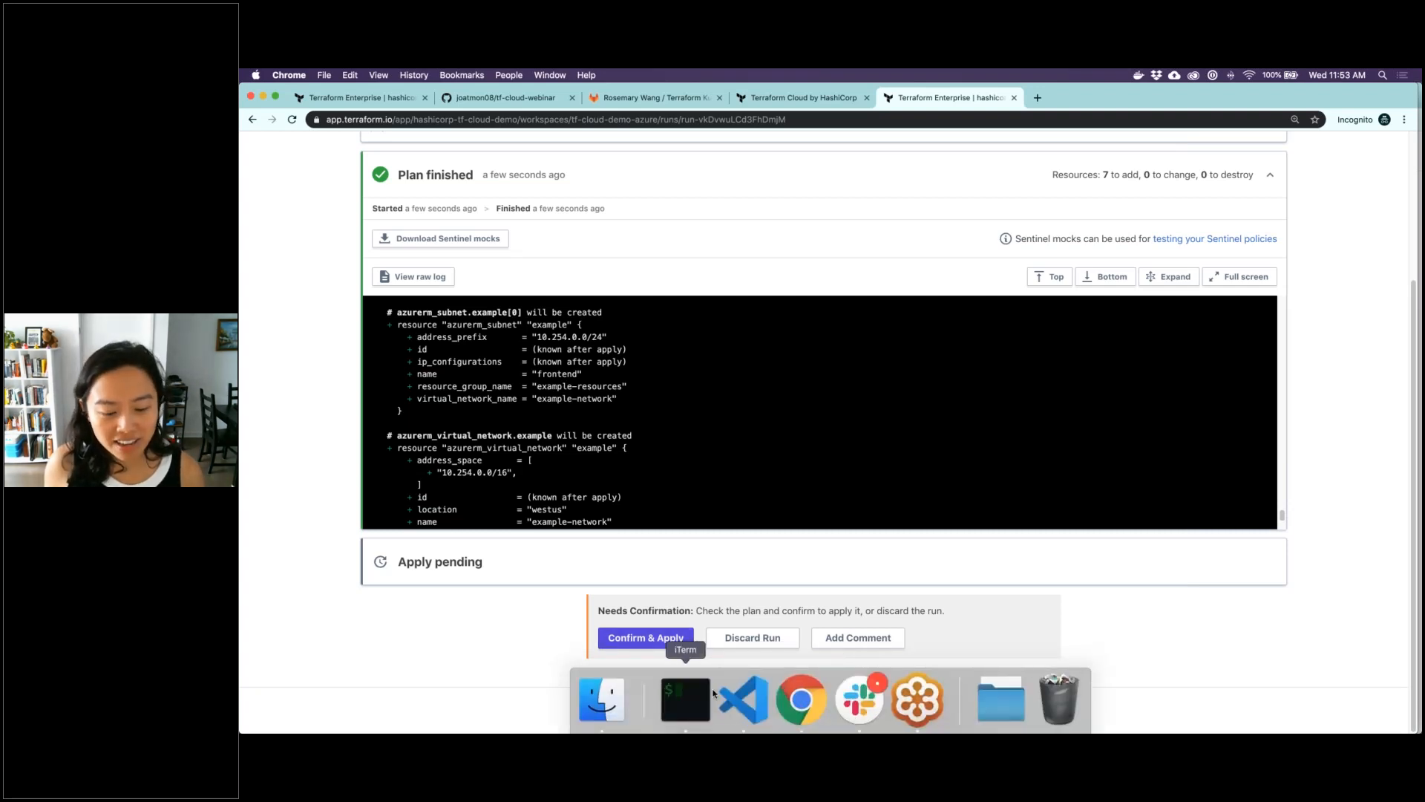
click(713, 694)
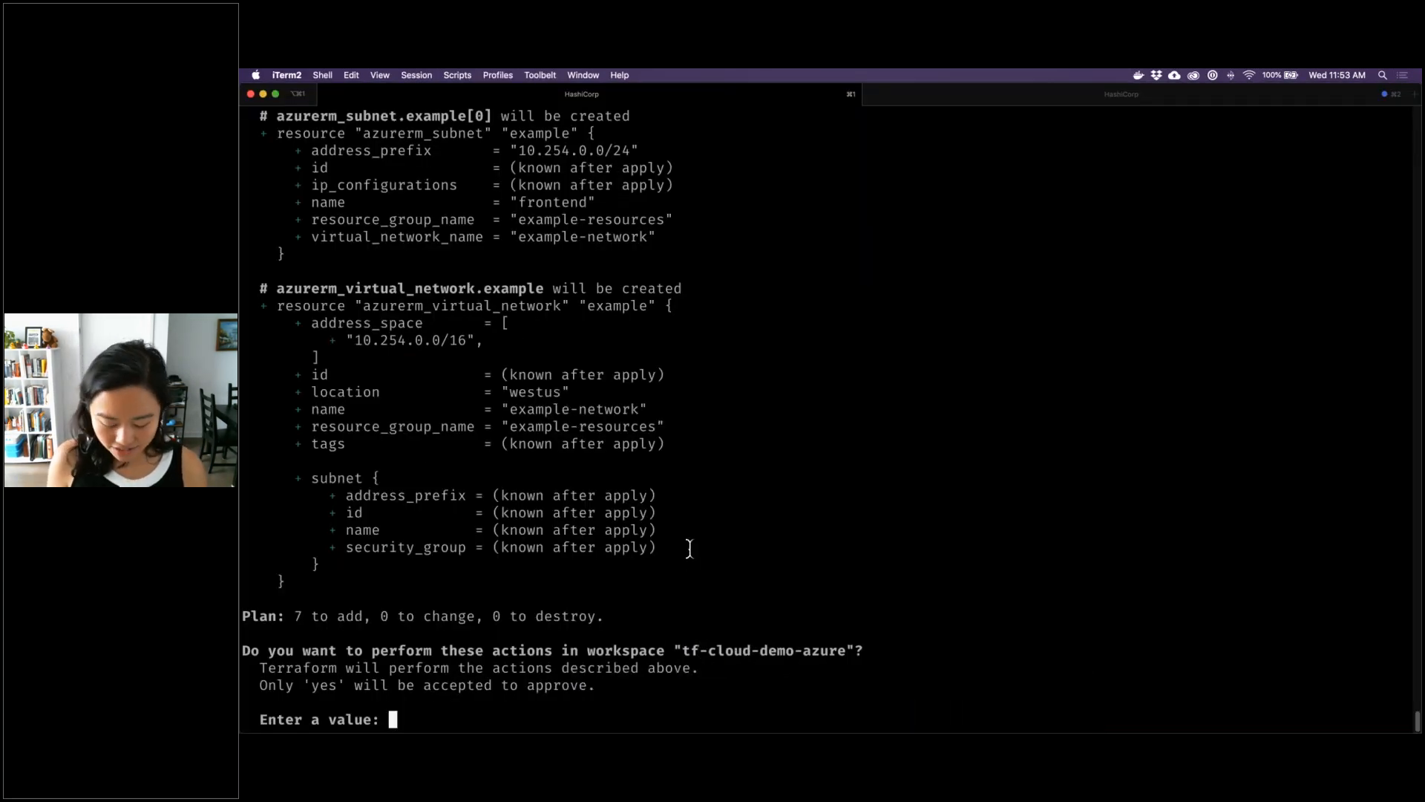
text(yes)
key(Return)
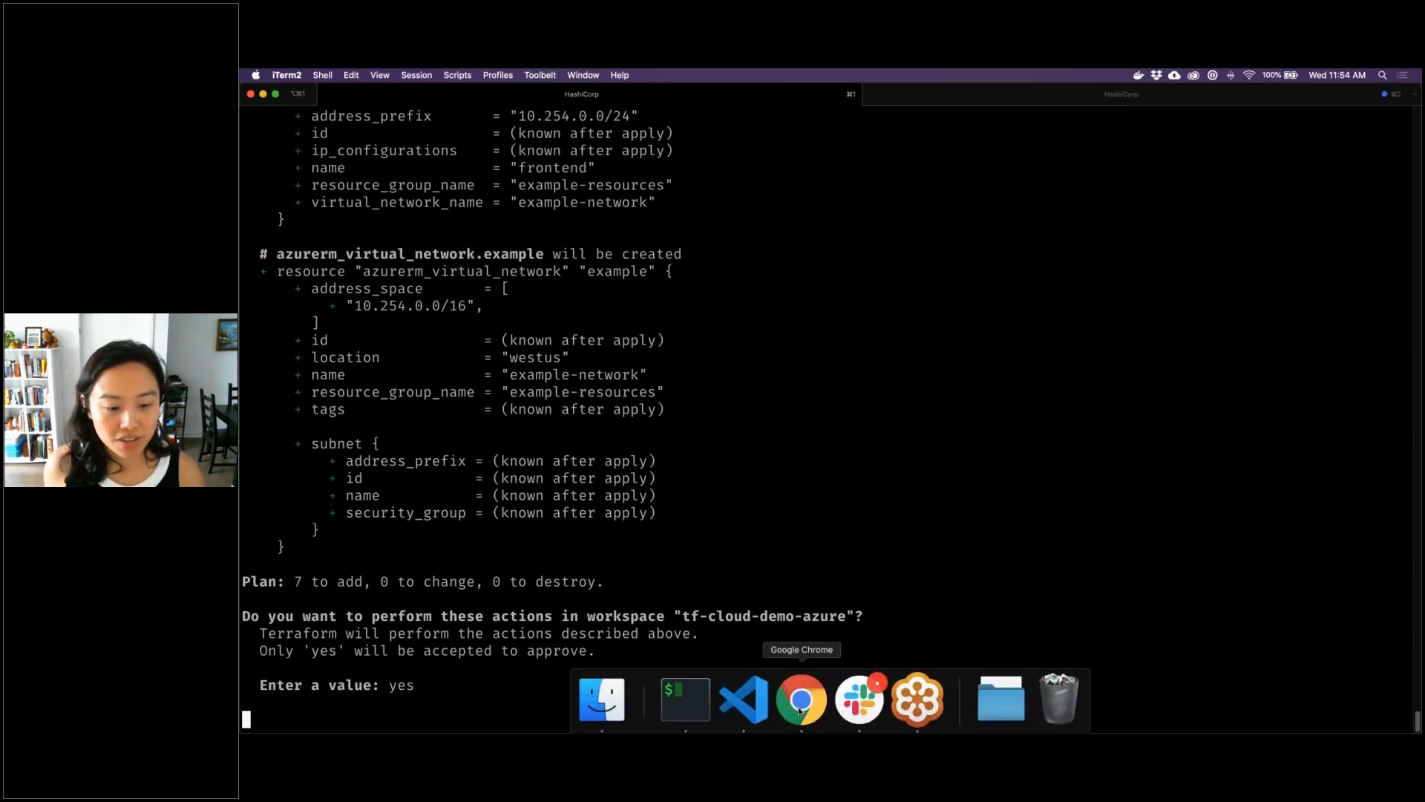
click(799, 711)
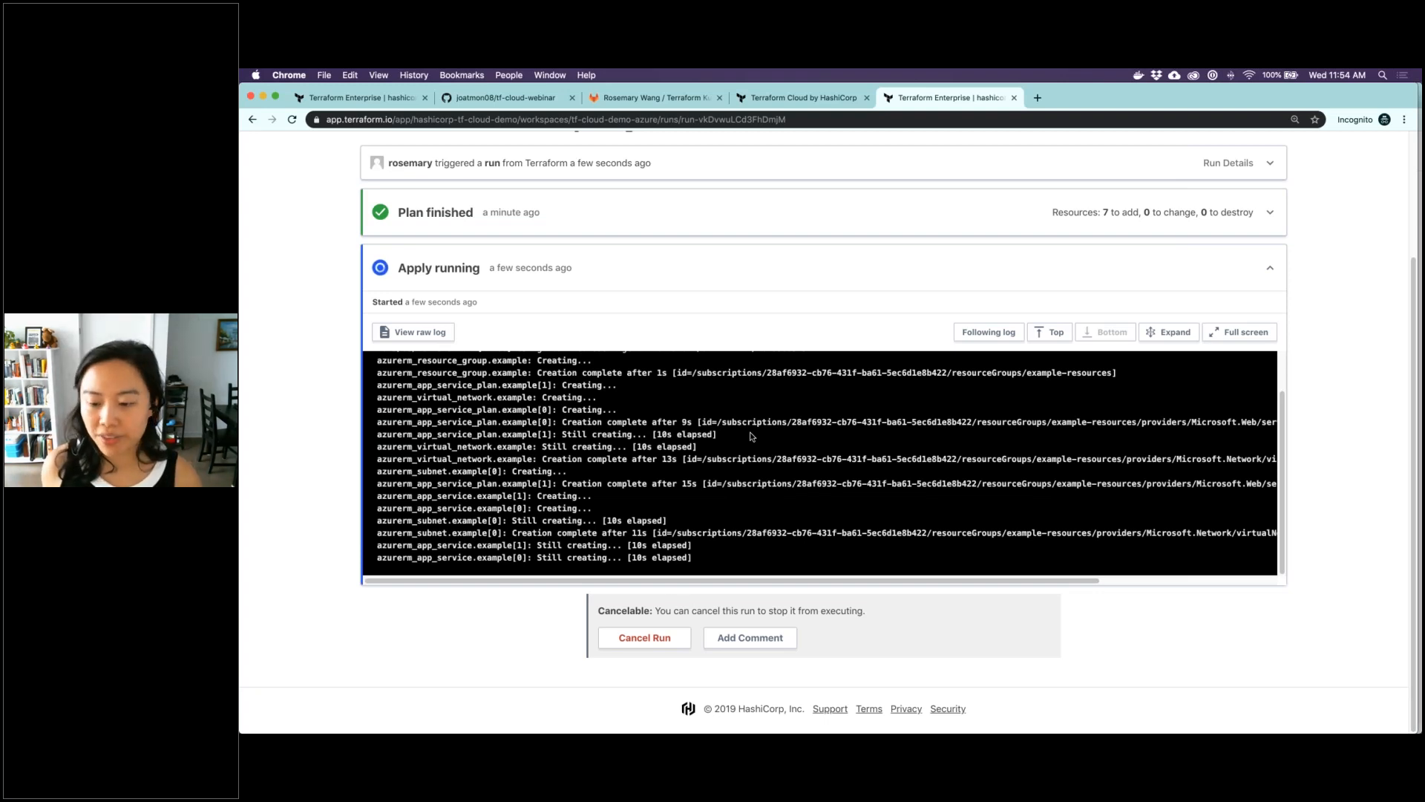
scroll(751, 436, up, 8)
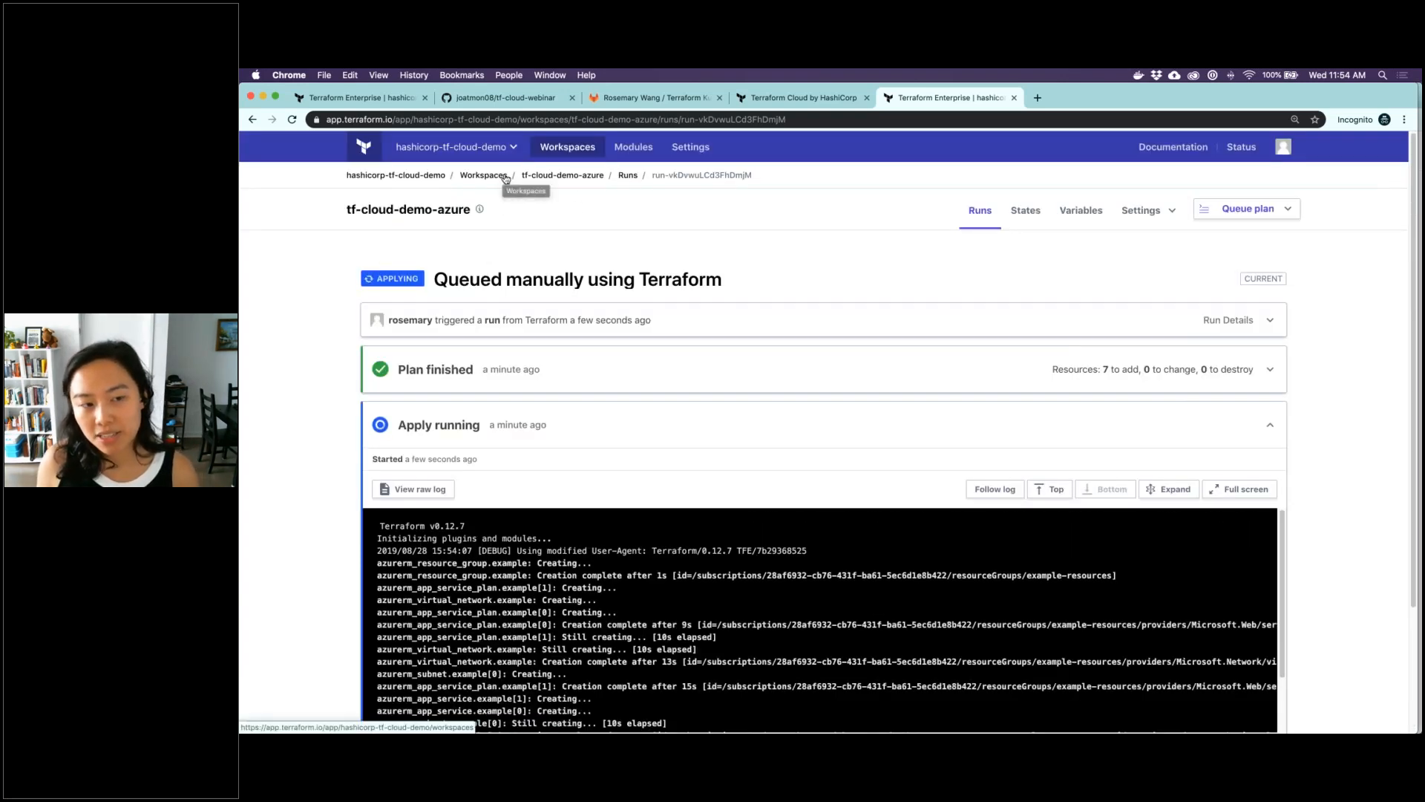
Go through the workspace list to the organization's VCS provider settings and review the GitHub and GitLab connections
click(504, 178)
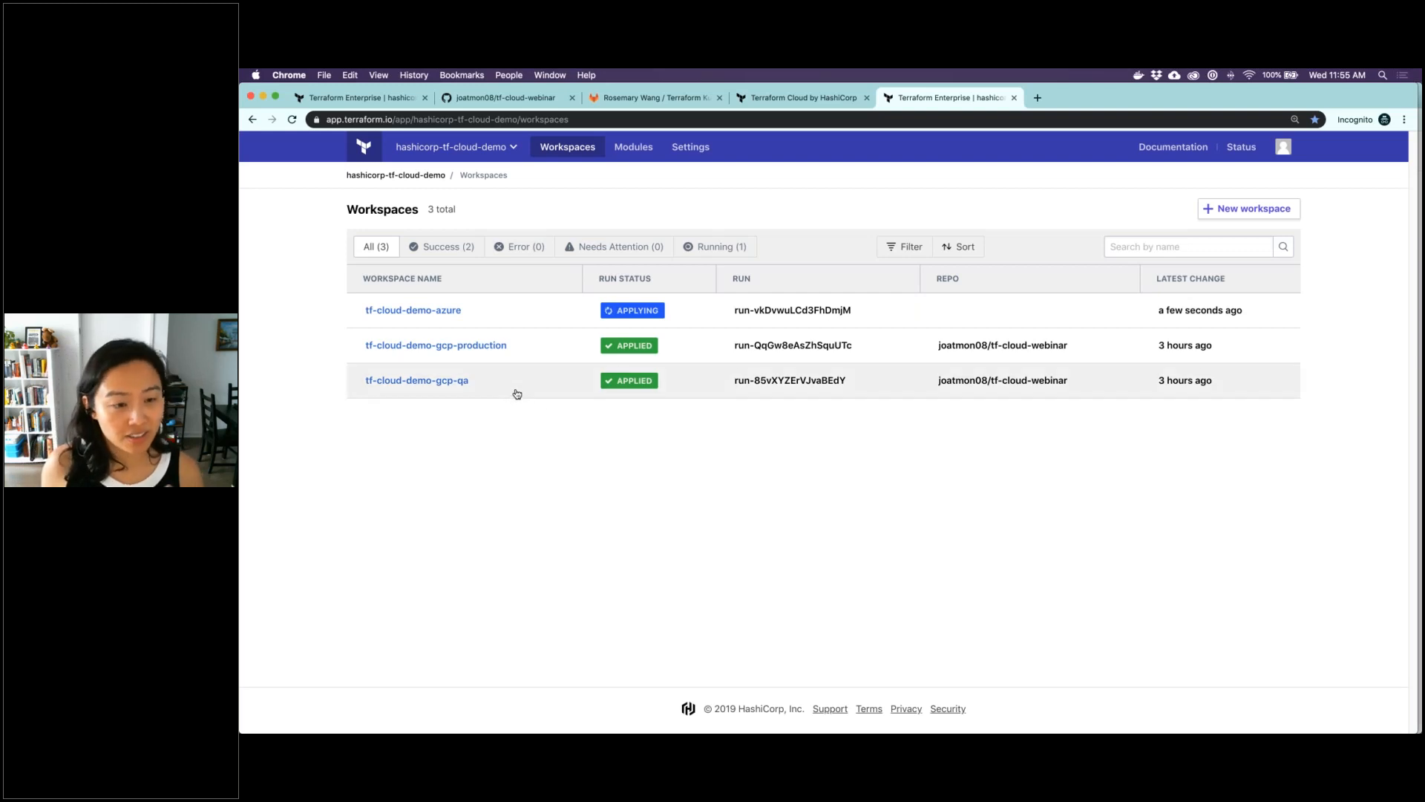
click(688, 152)
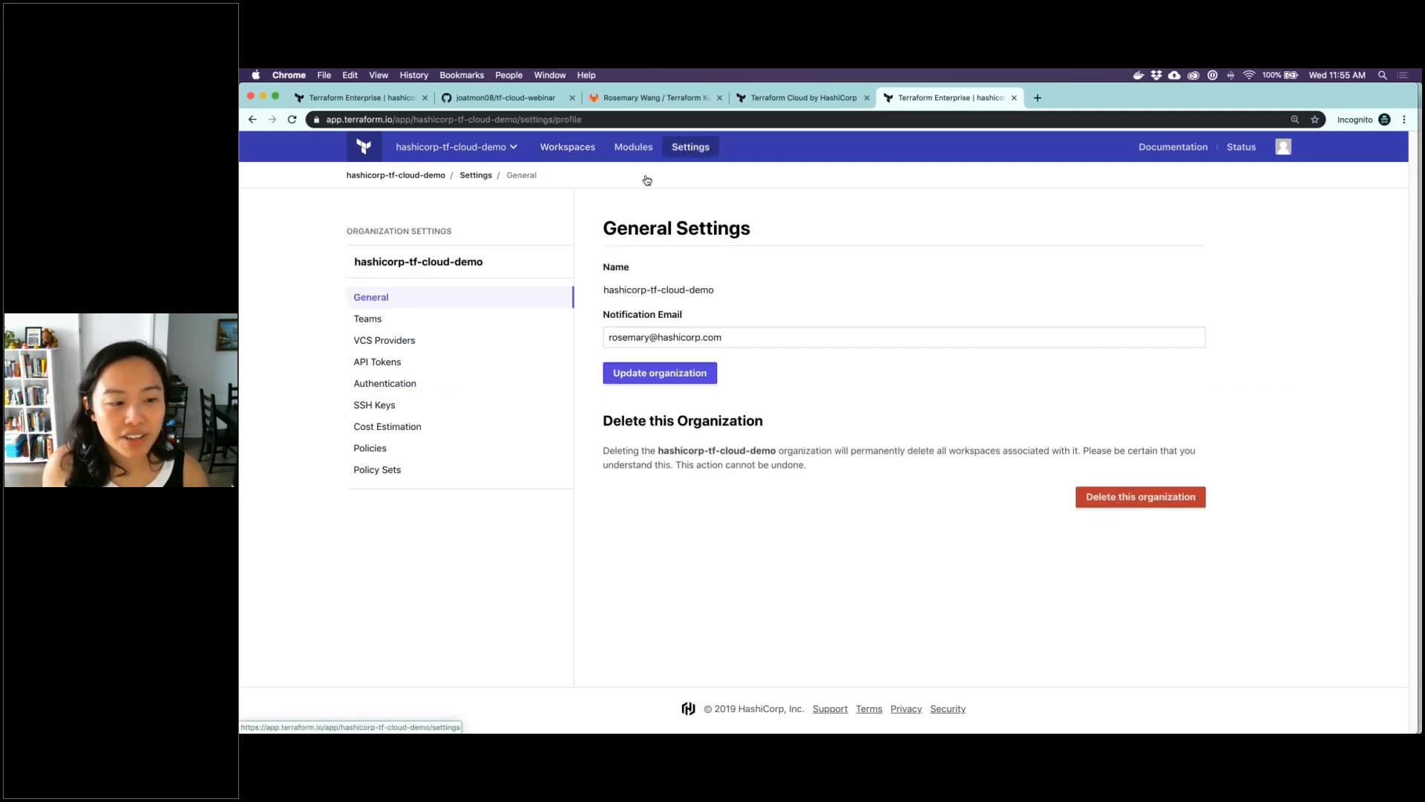
click(413, 342)
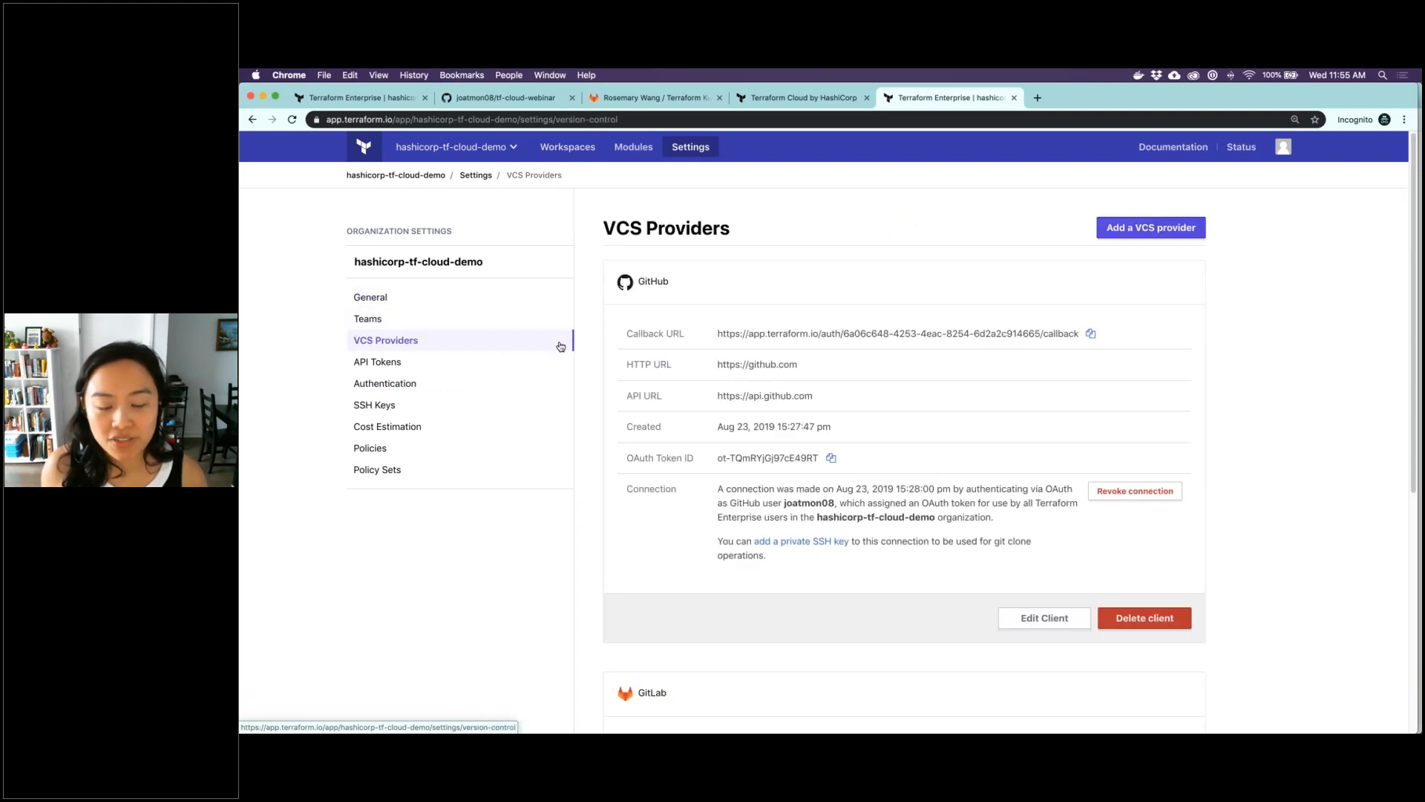
scroll(1296, 424, down, 5)
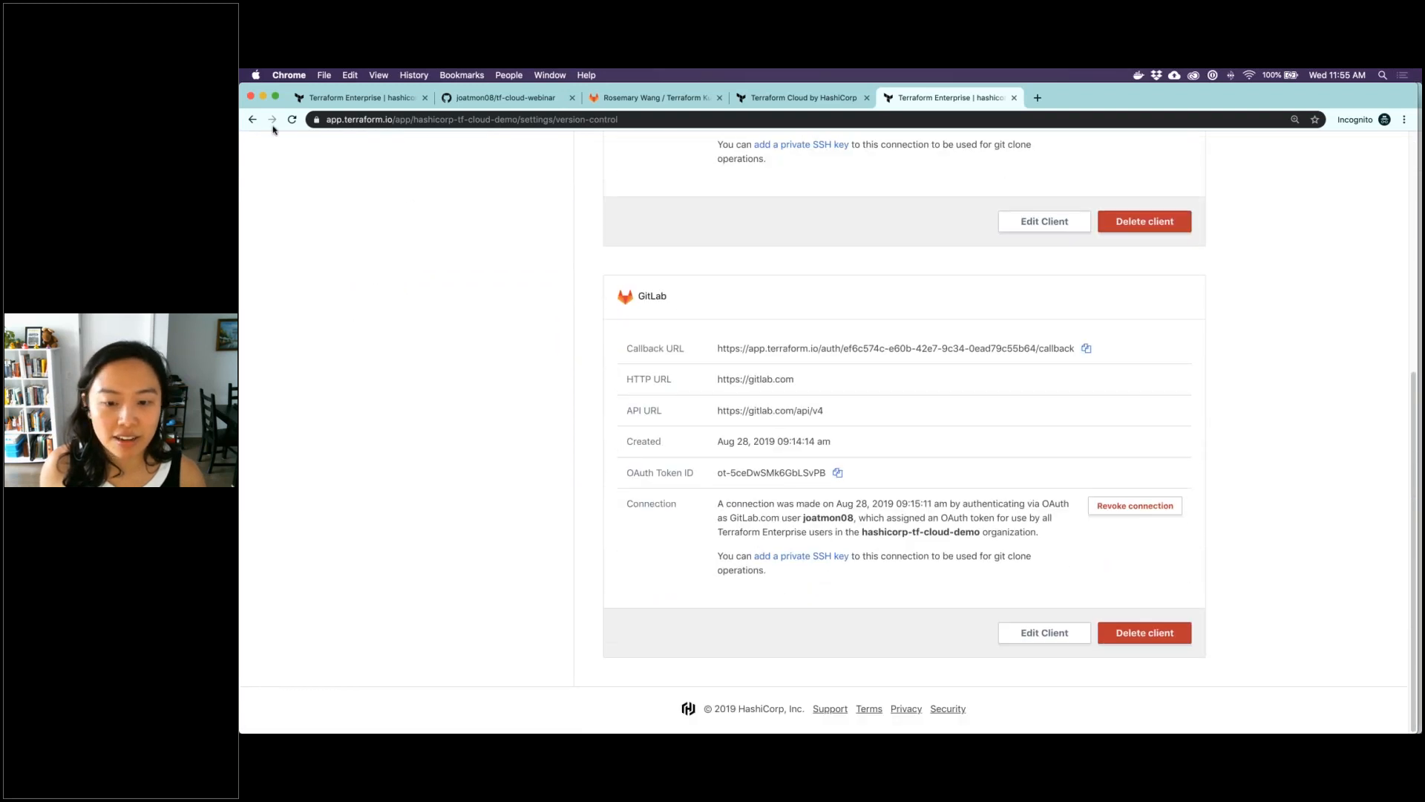
click(253, 119)
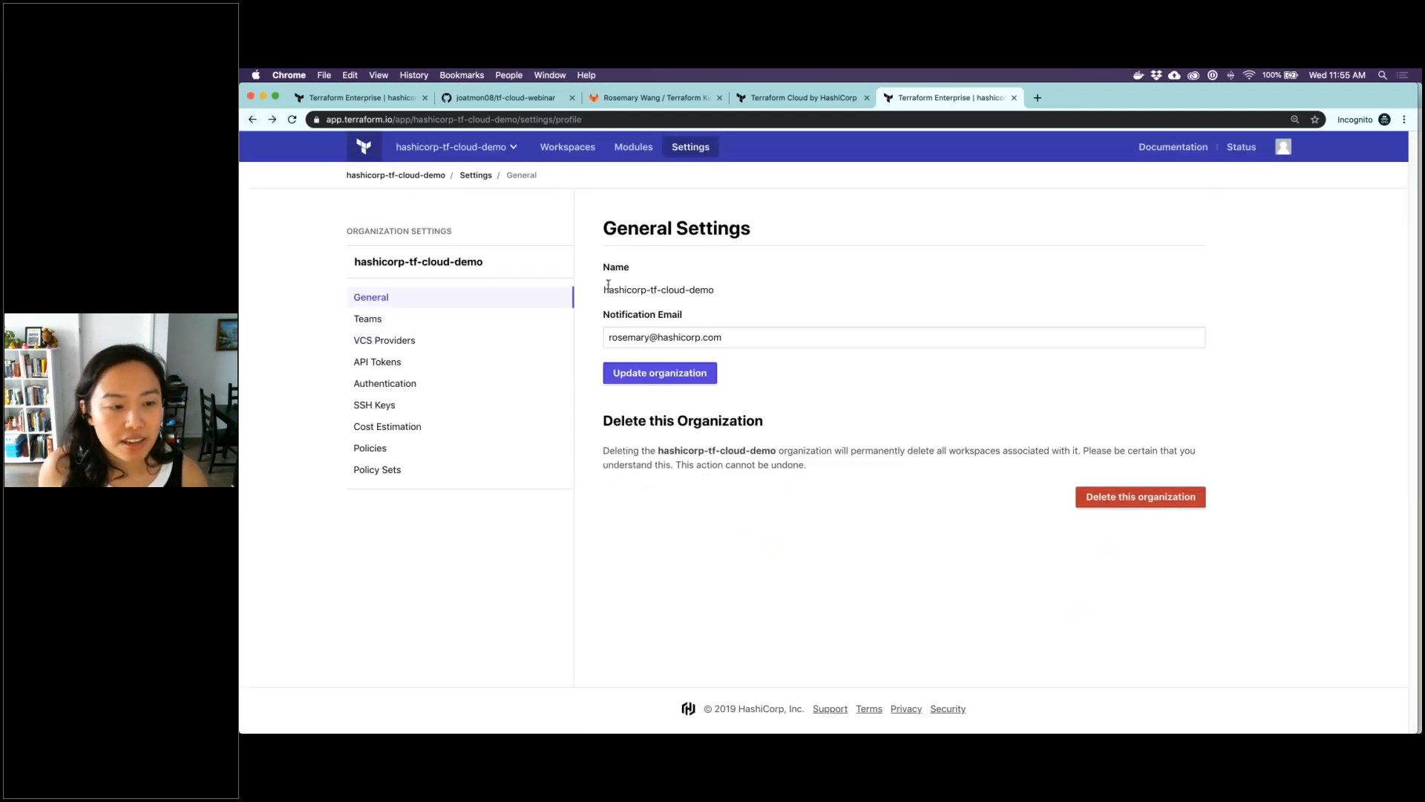
Return to the workspace list and check the repository and execution mode of the tf-cloud-demo-gcp-qa and tf-cloud-demo-gcp-production workspaces
click(568, 147)
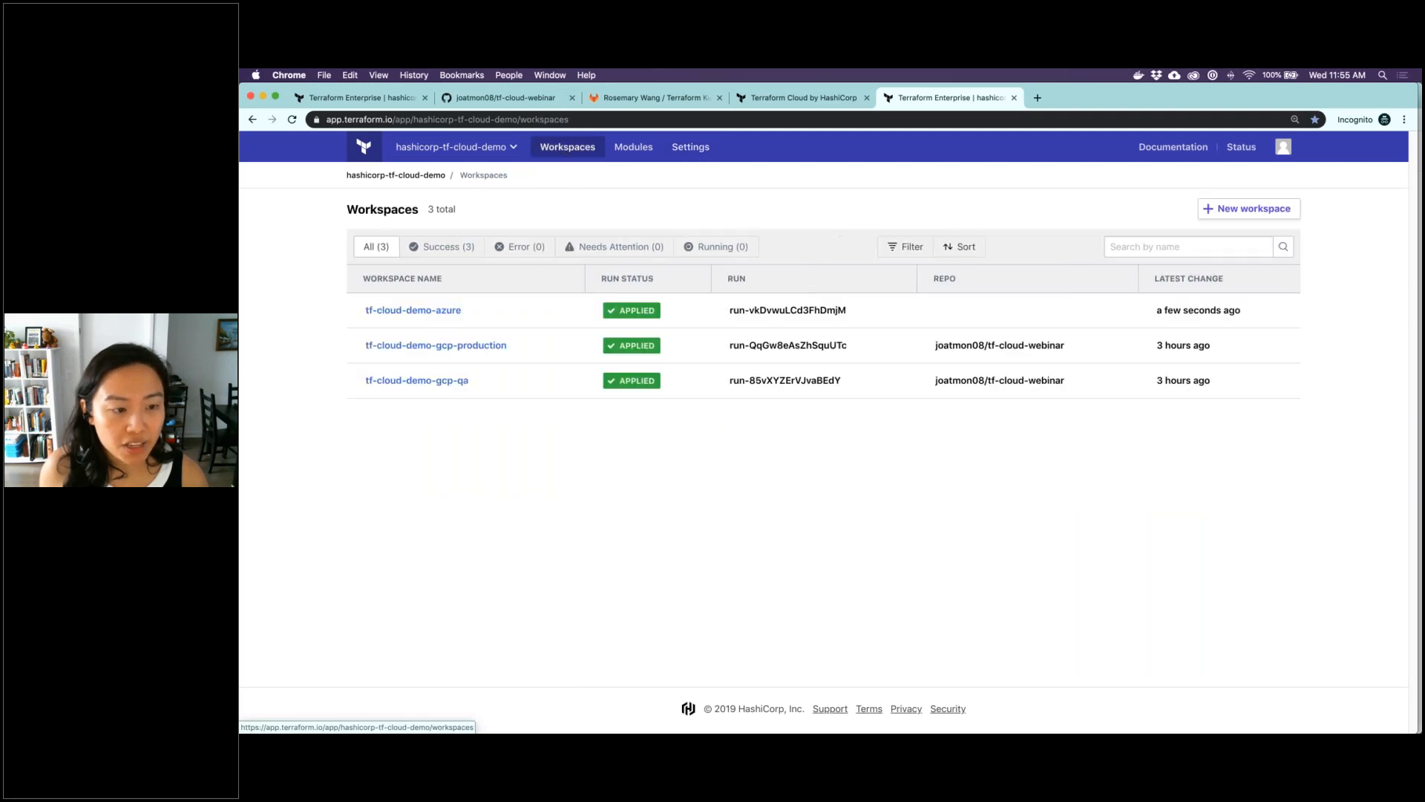
mouse_move(447, 346)
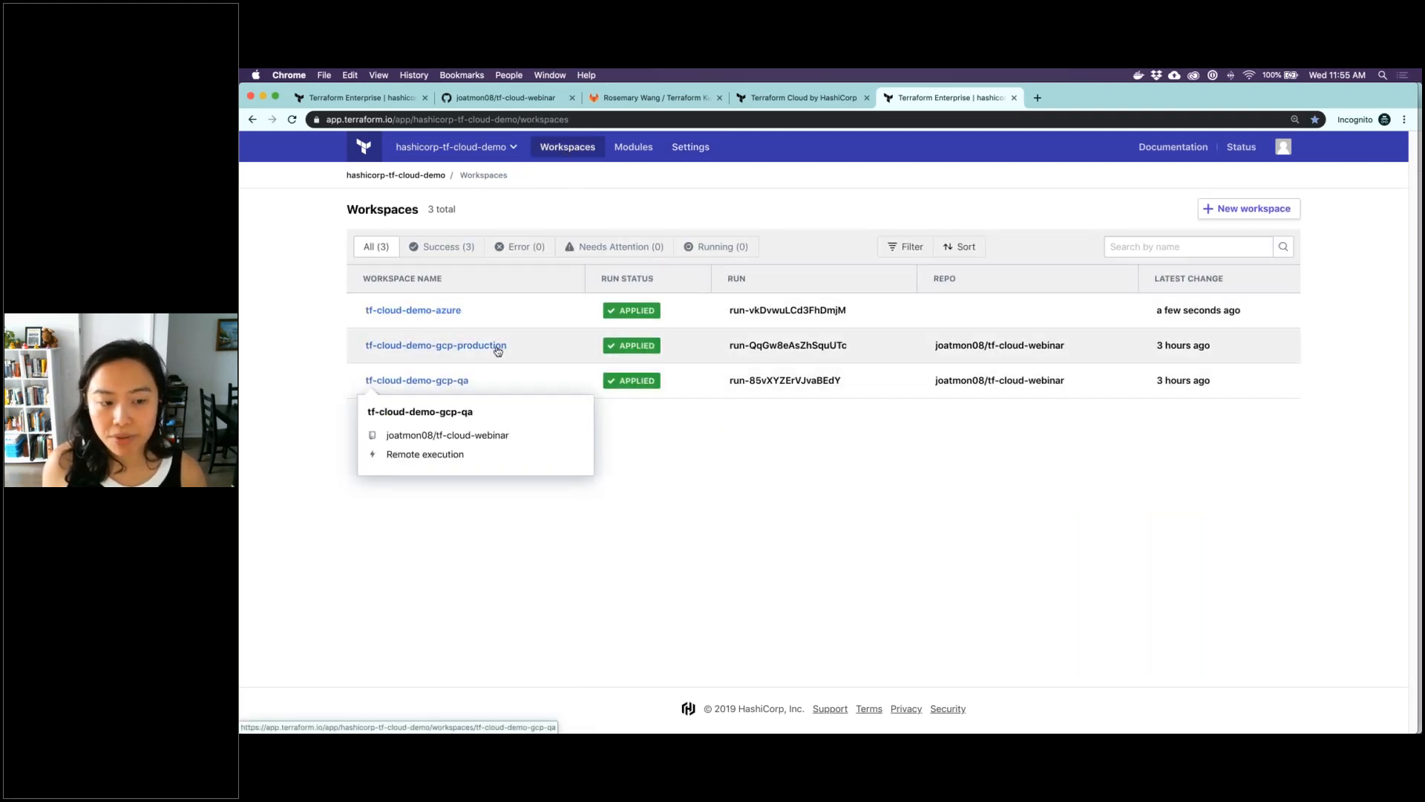
mouse_move(498, 351)
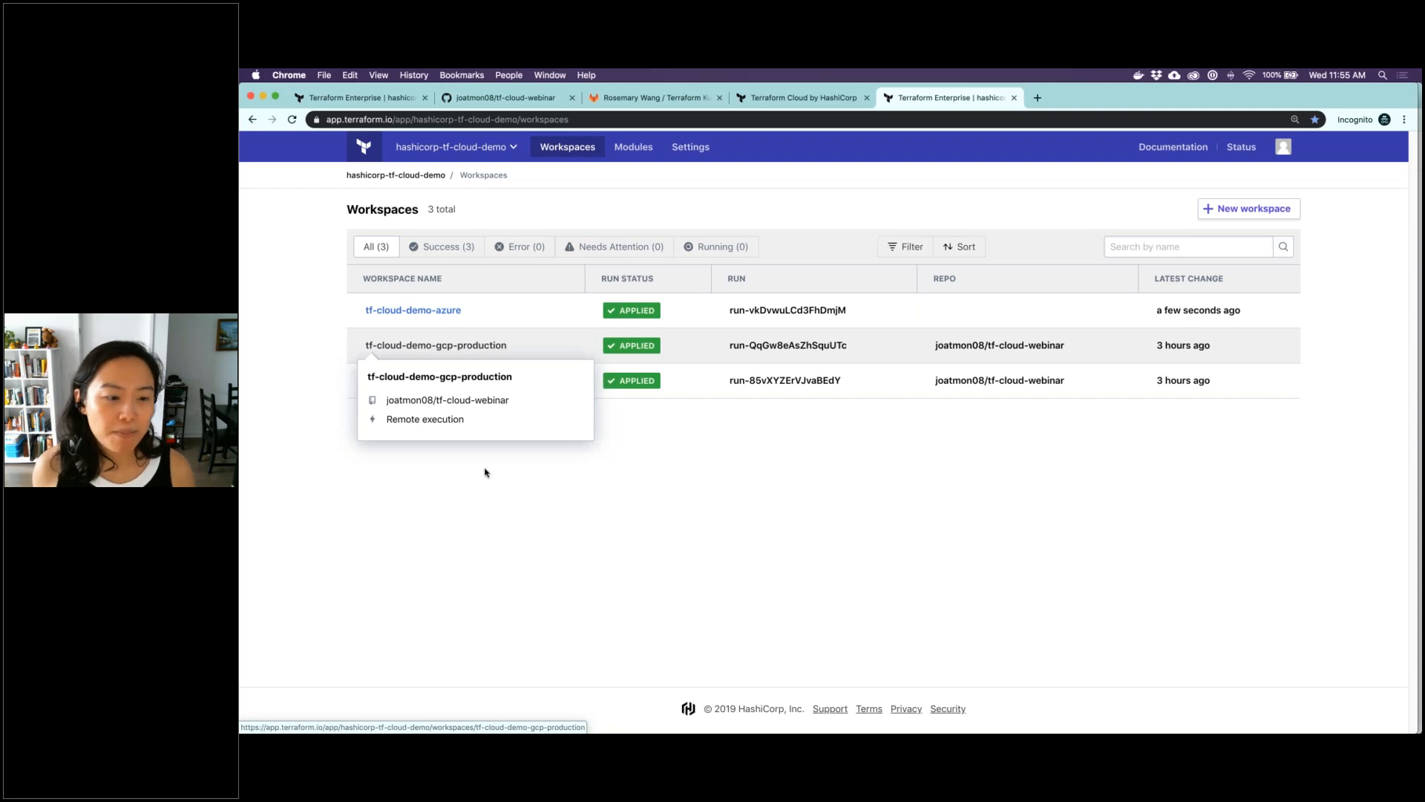
mouse_move(417, 380)
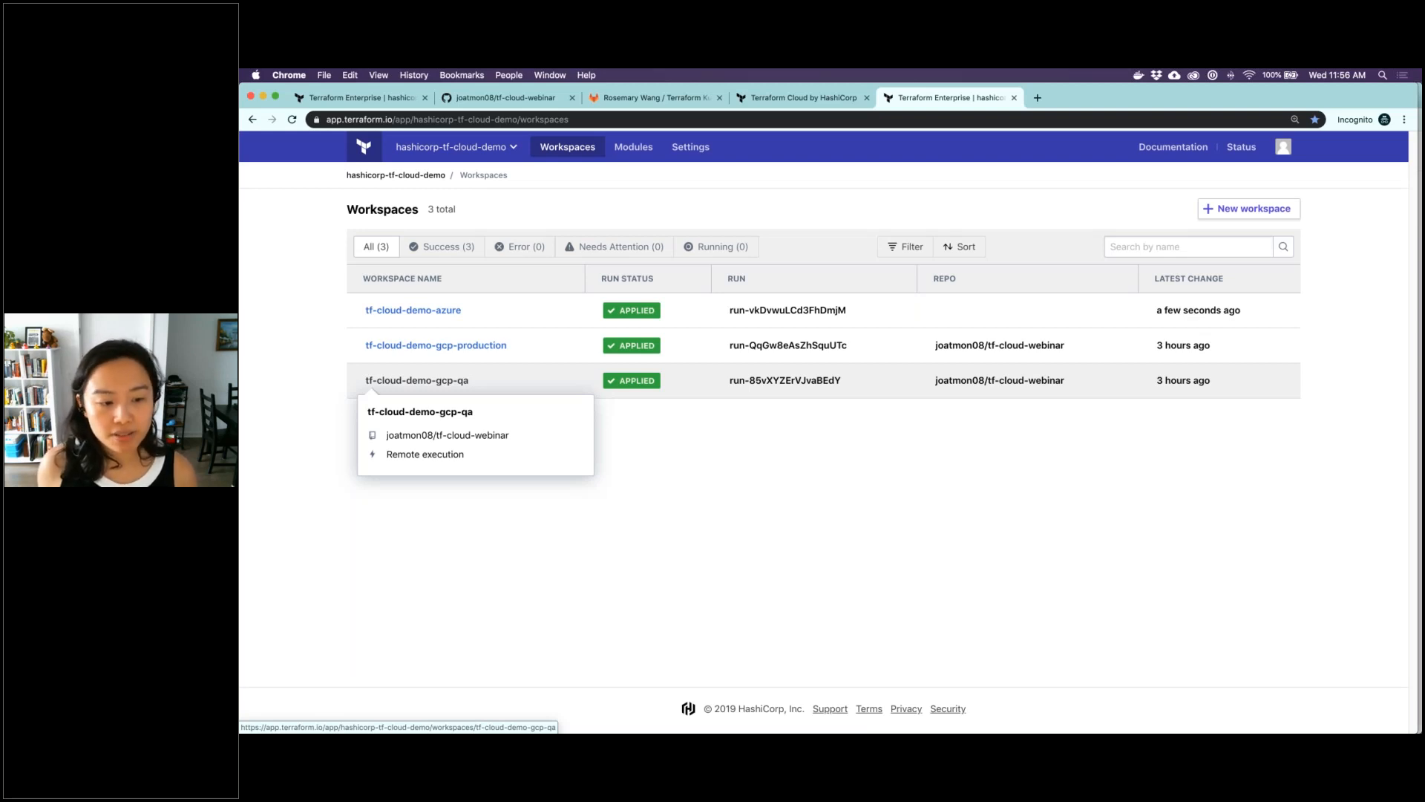
Open the tf-cloud-demo-gcp-qa workspace, review its variables and return to its runs
click(416, 381)
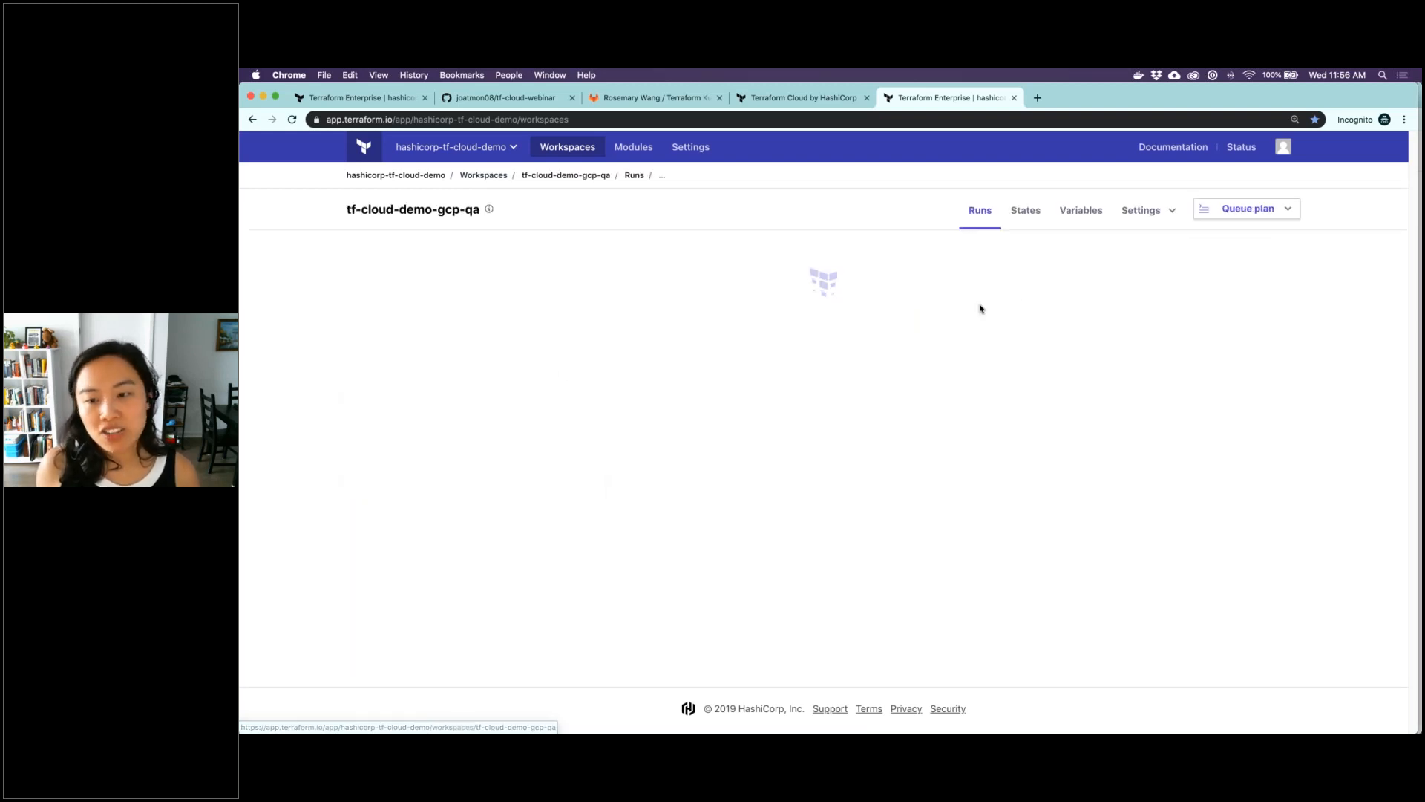
click(1061, 215)
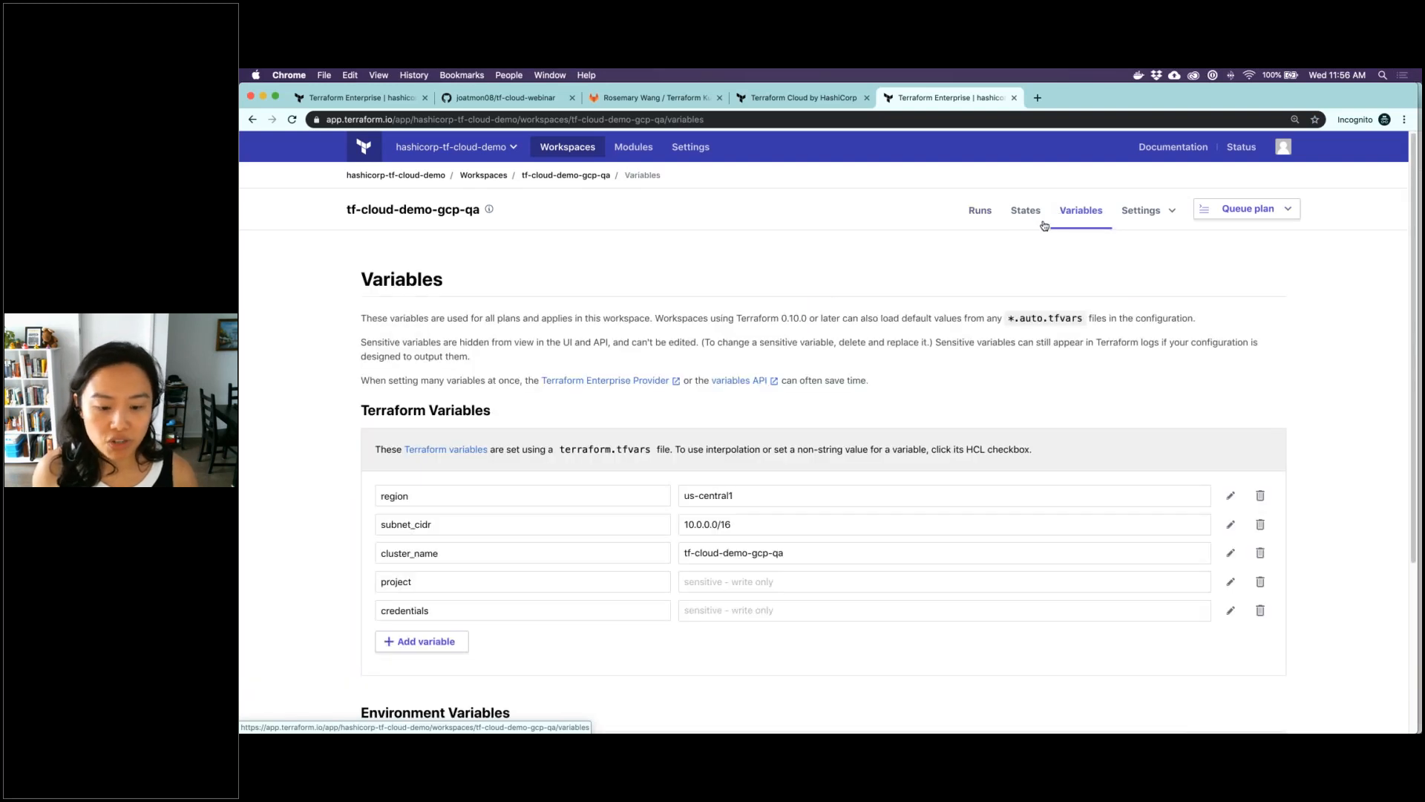
click(980, 215)
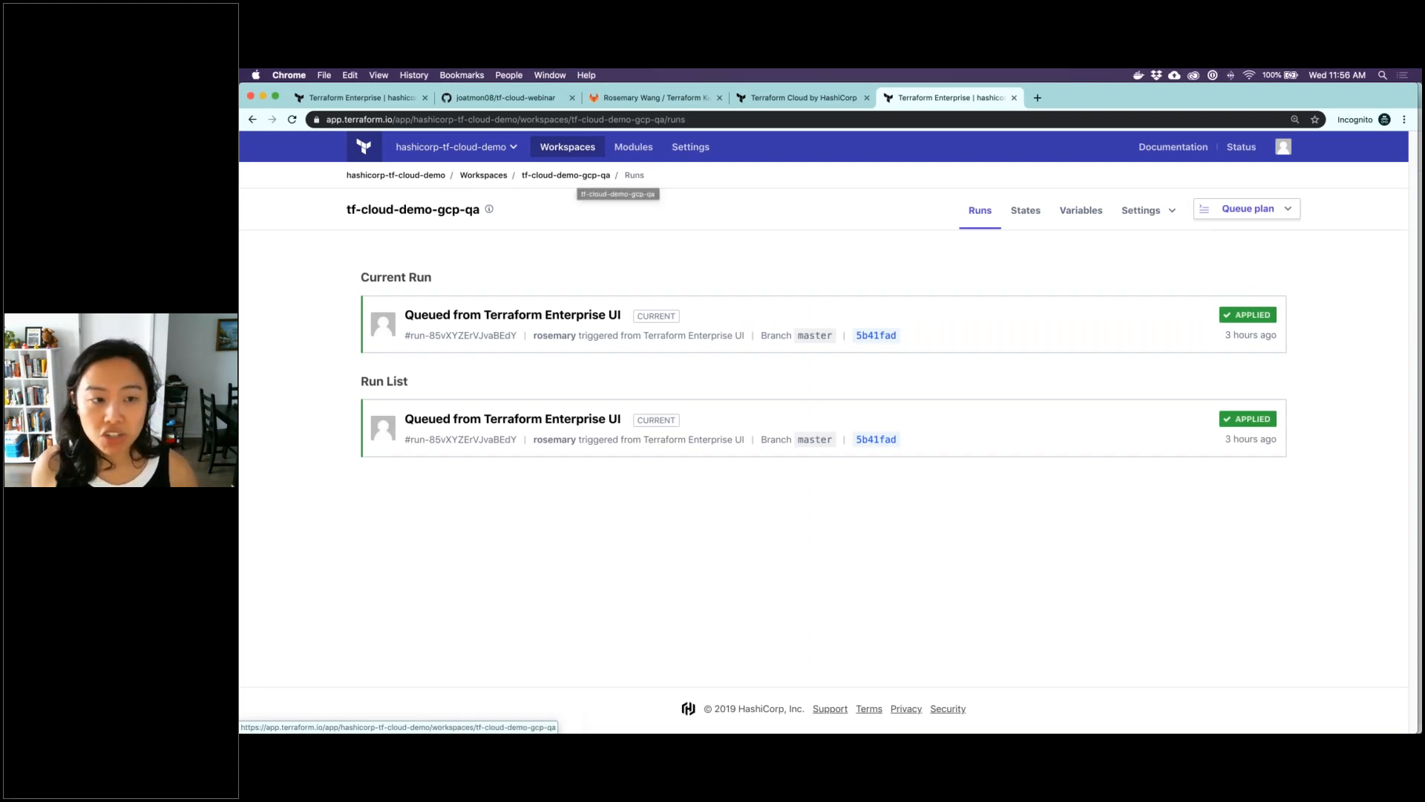
click(566, 176)
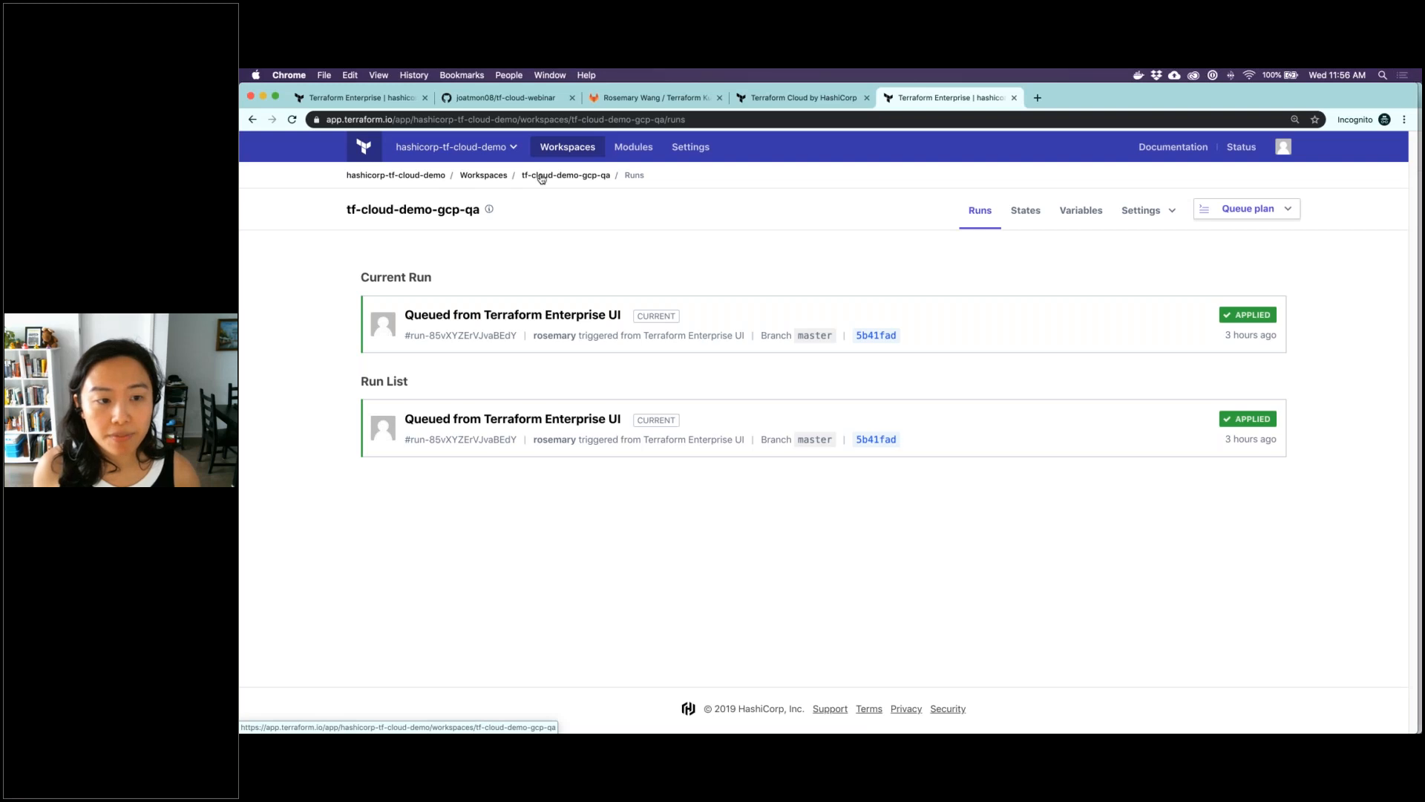
Reconnect the tf-cloud-demo-gcp-qa workspace to the tf-cloud-webinar repository on GitHub, save the version control settings, and review the run triggering and branch options
click(1130, 212)
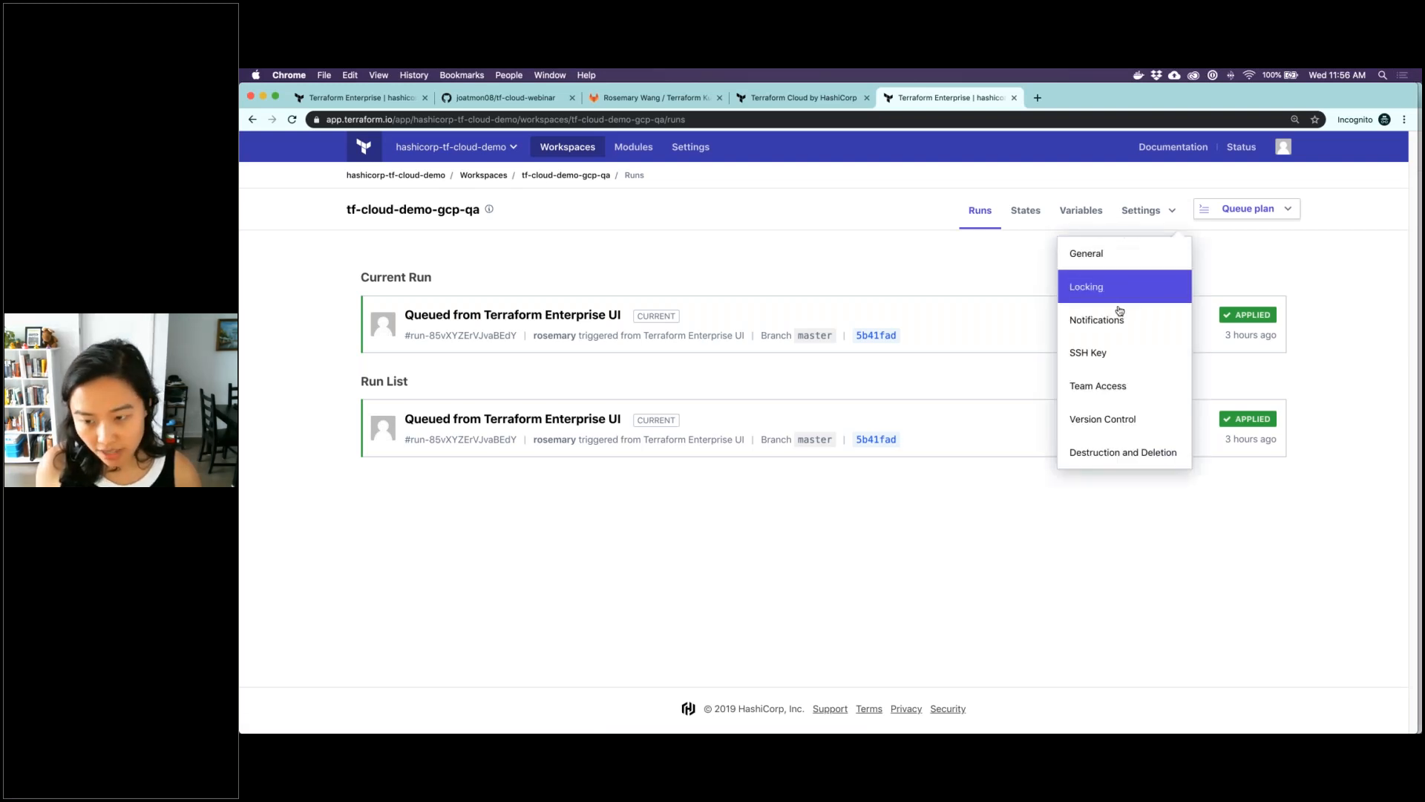
click(1121, 416)
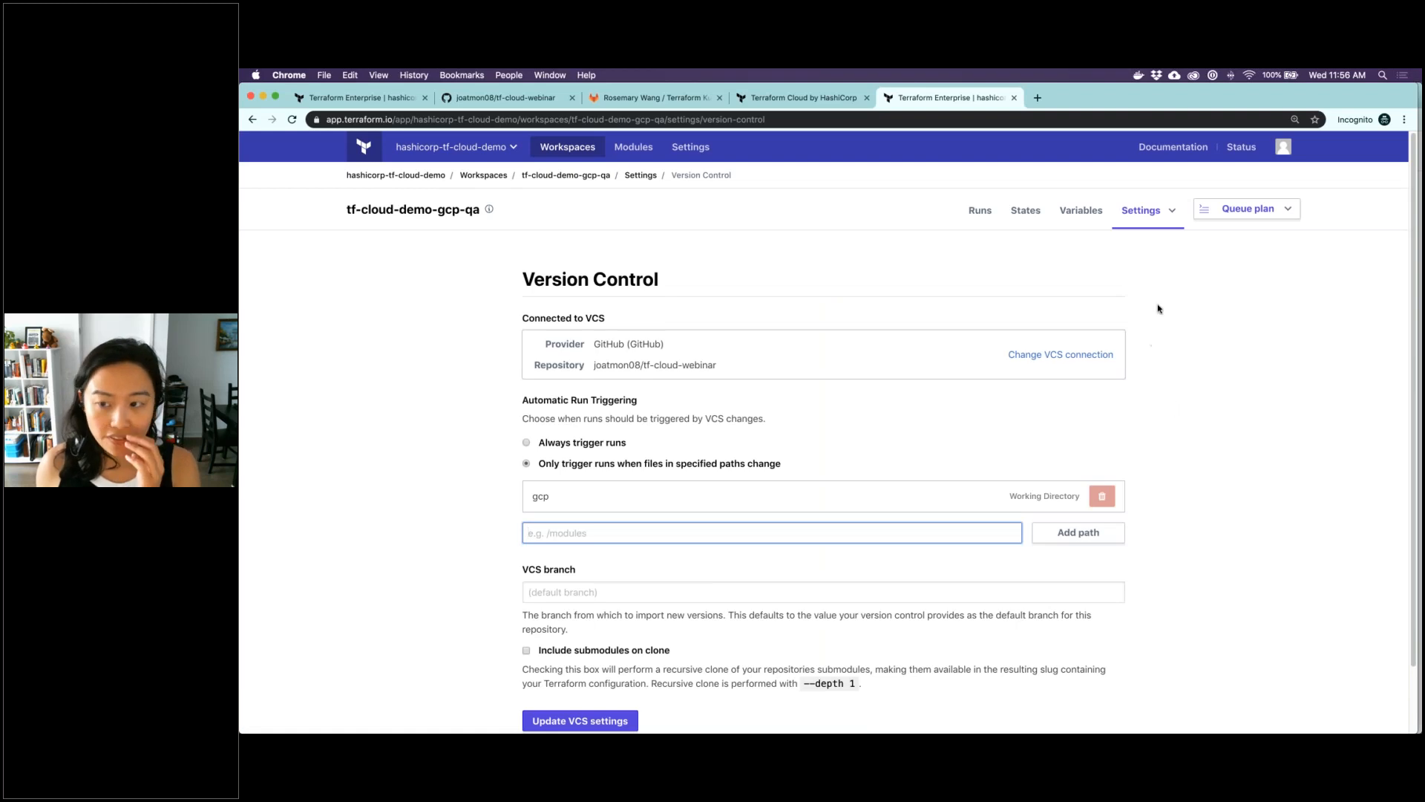
click(1058, 356)
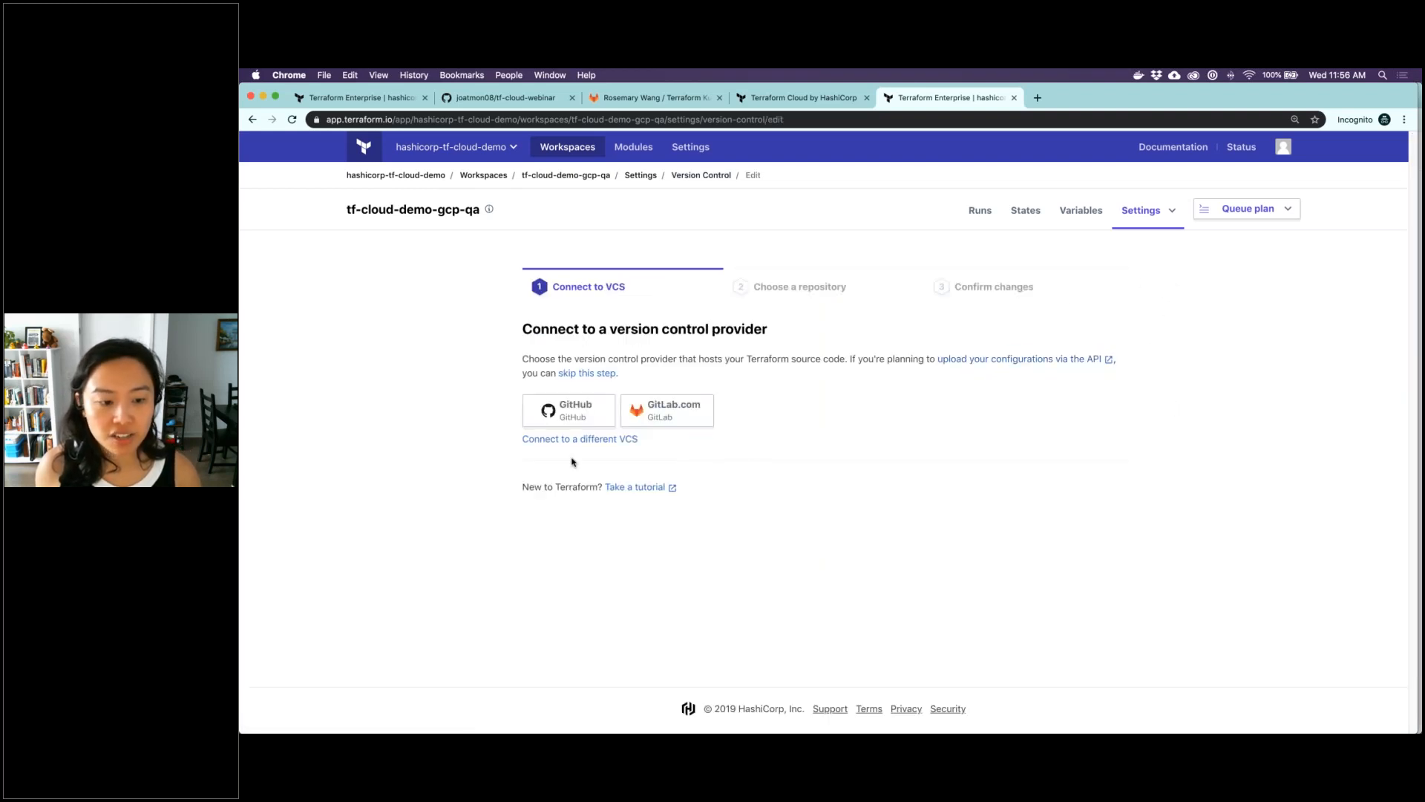
click(564, 414)
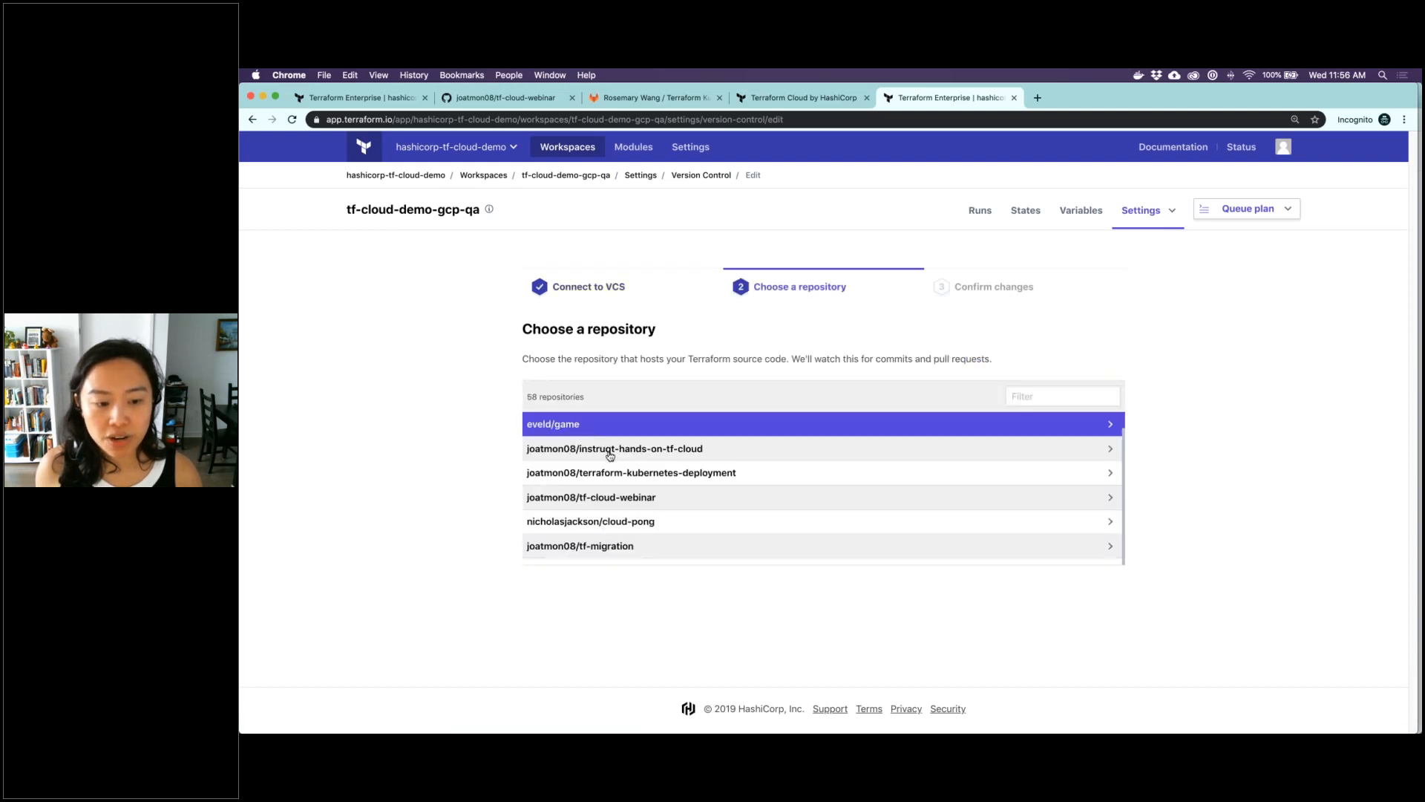
click(617, 498)
click(615, 454)
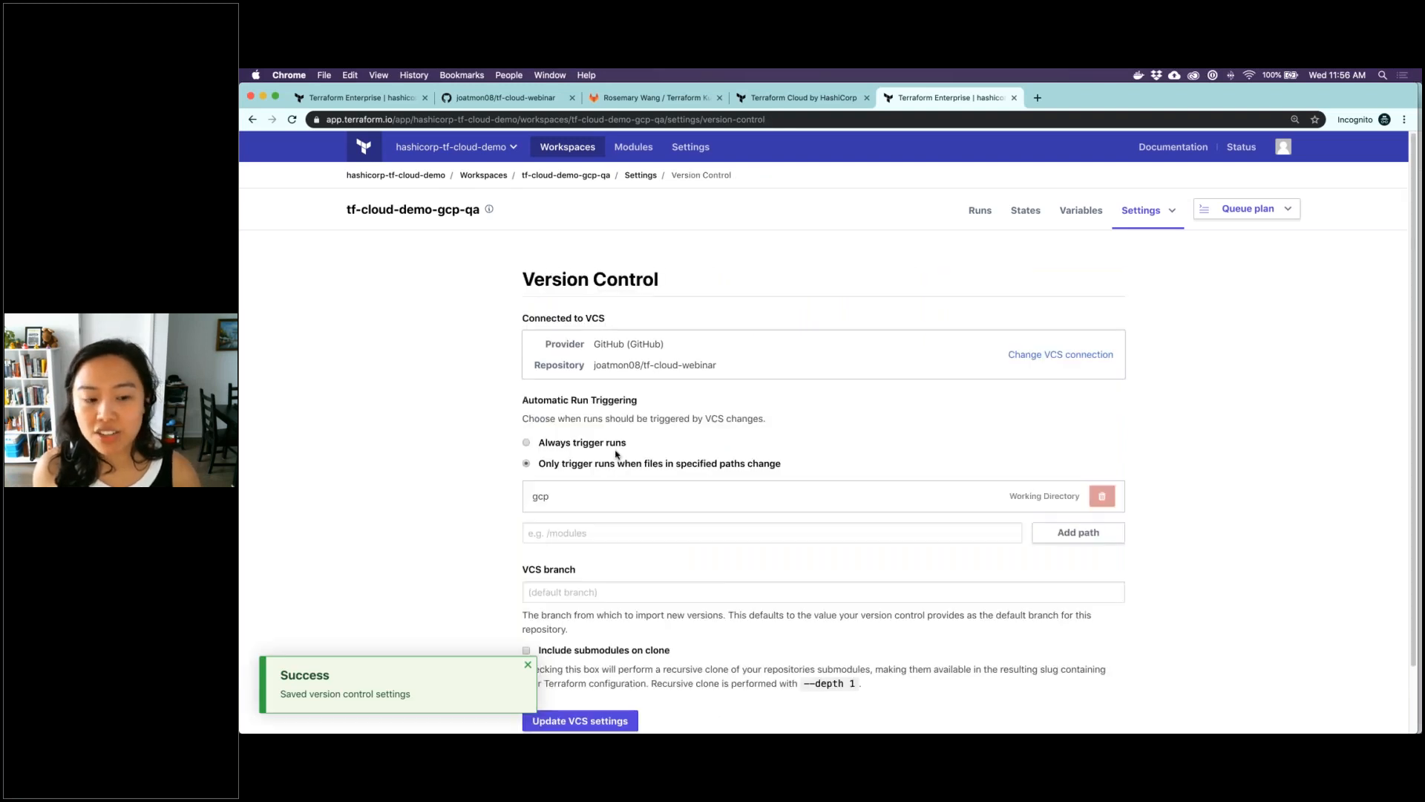
scroll(468, 467, down, 1)
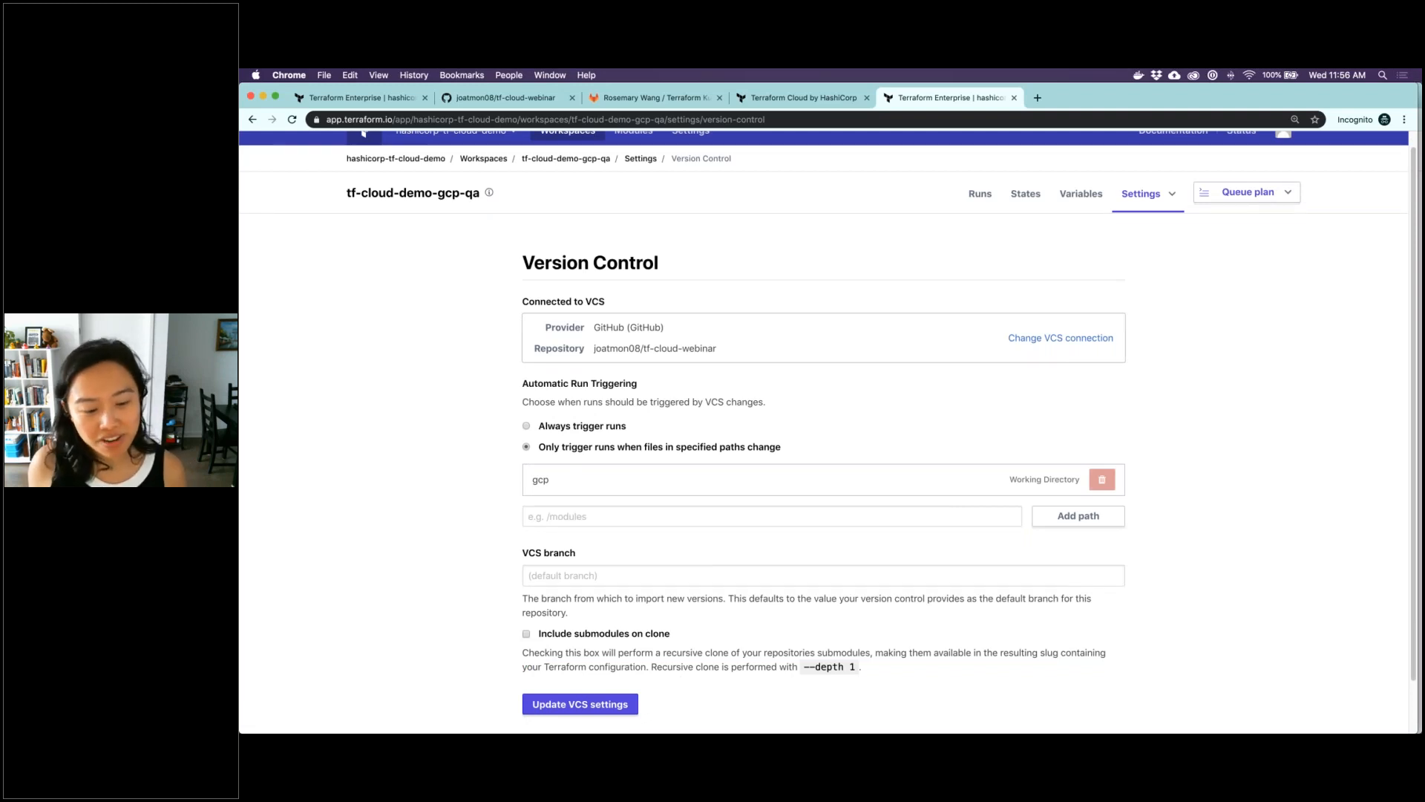
scroll(532, 487, down, 1)
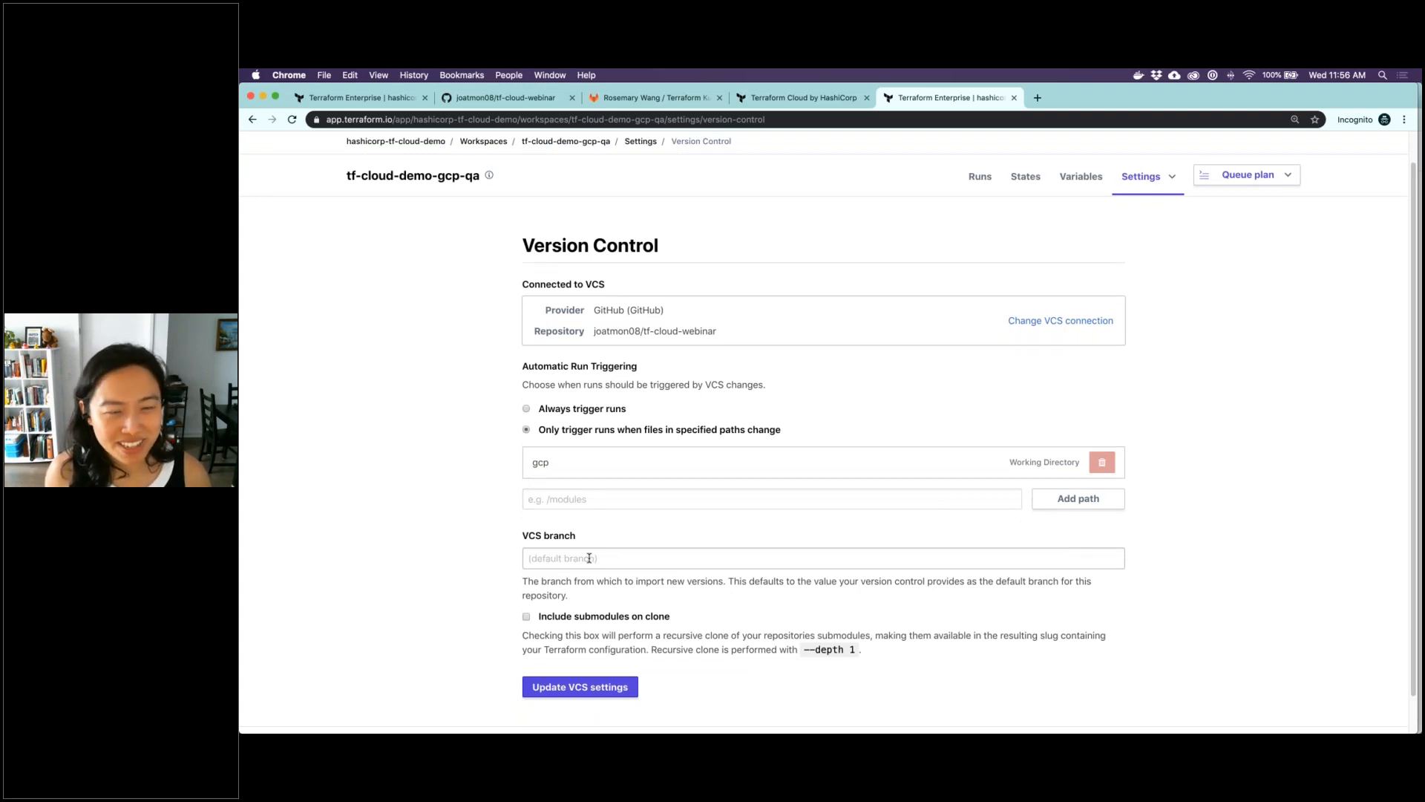
Switch to iTerm, change from the azure directory to ../gcp and clear the terminal
mouse_move(856, 722)
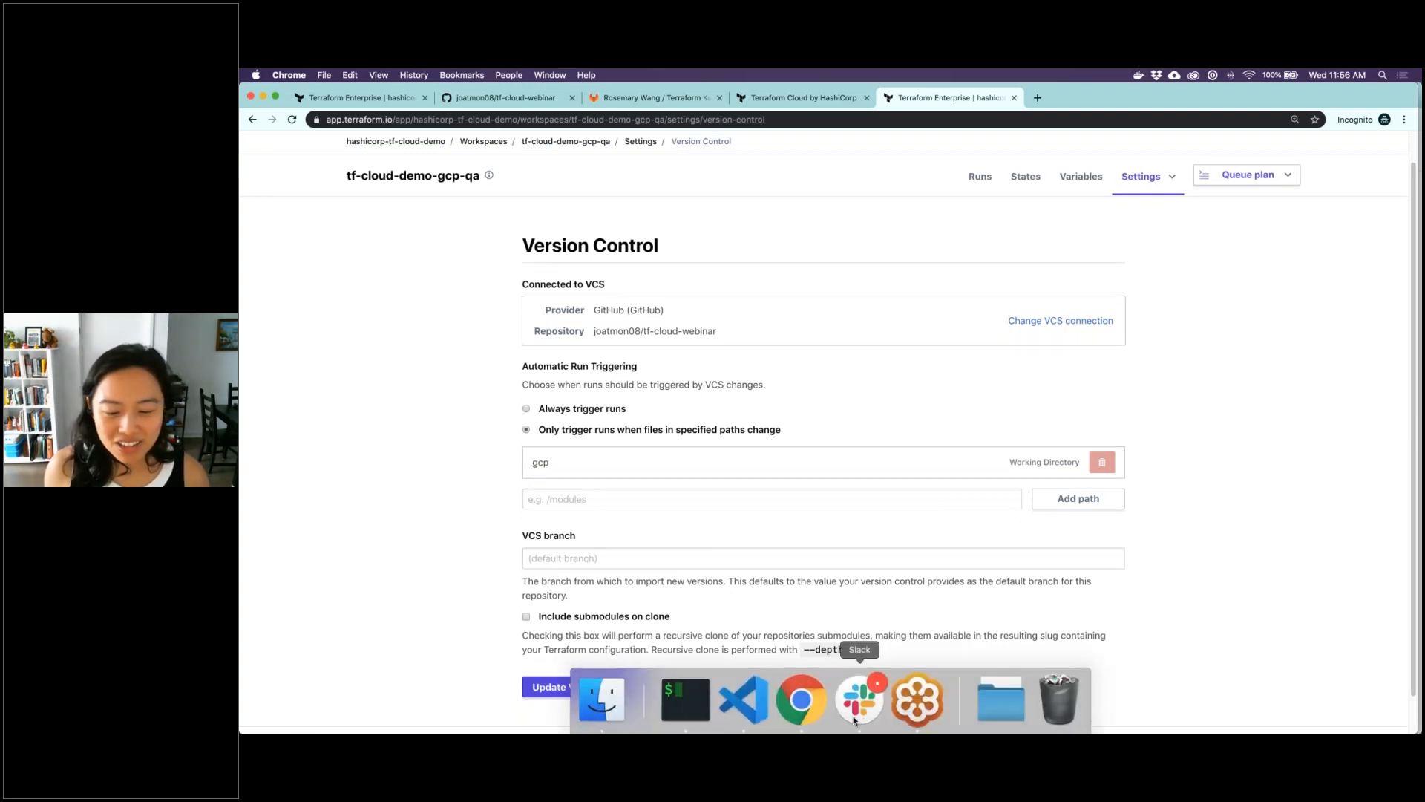
click(686, 700)
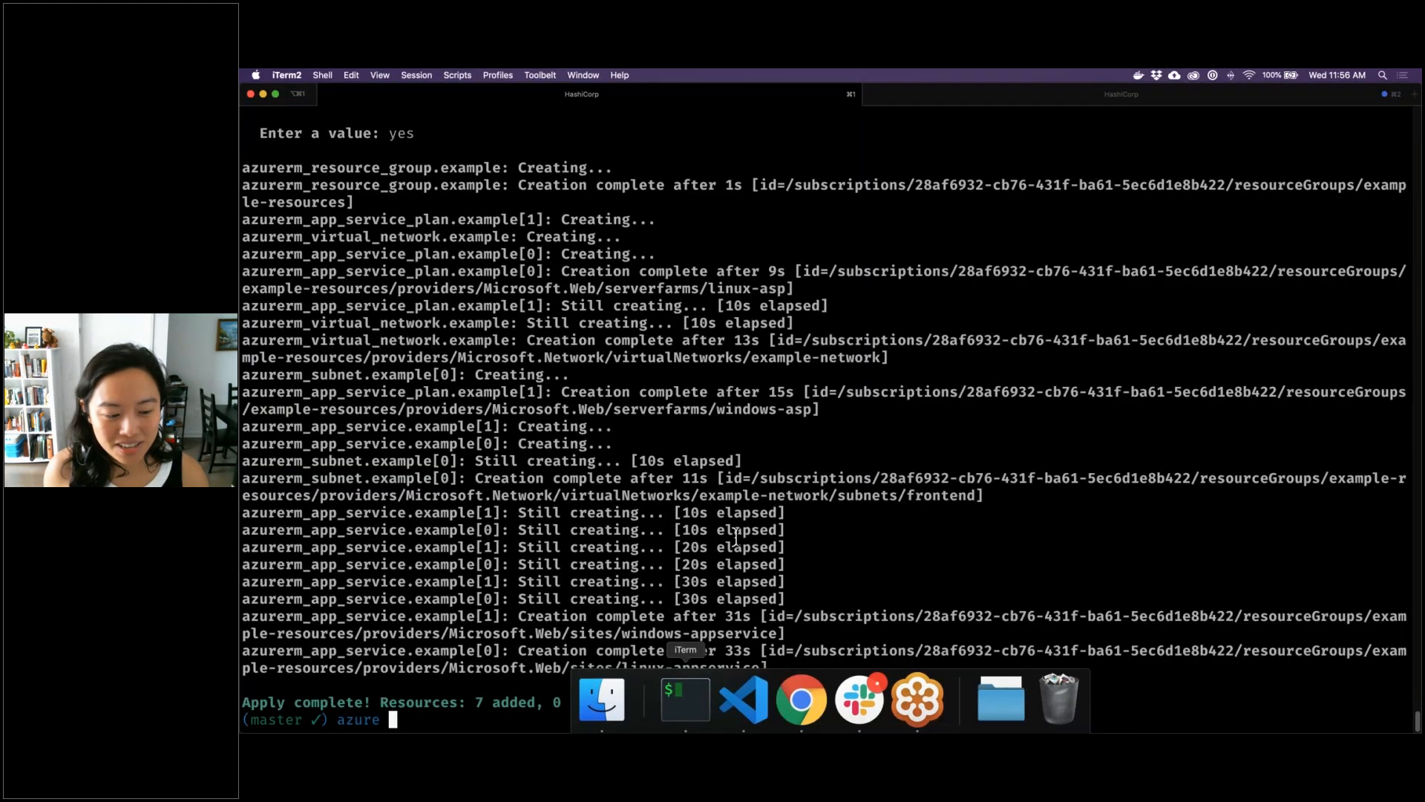
text(cd ..)
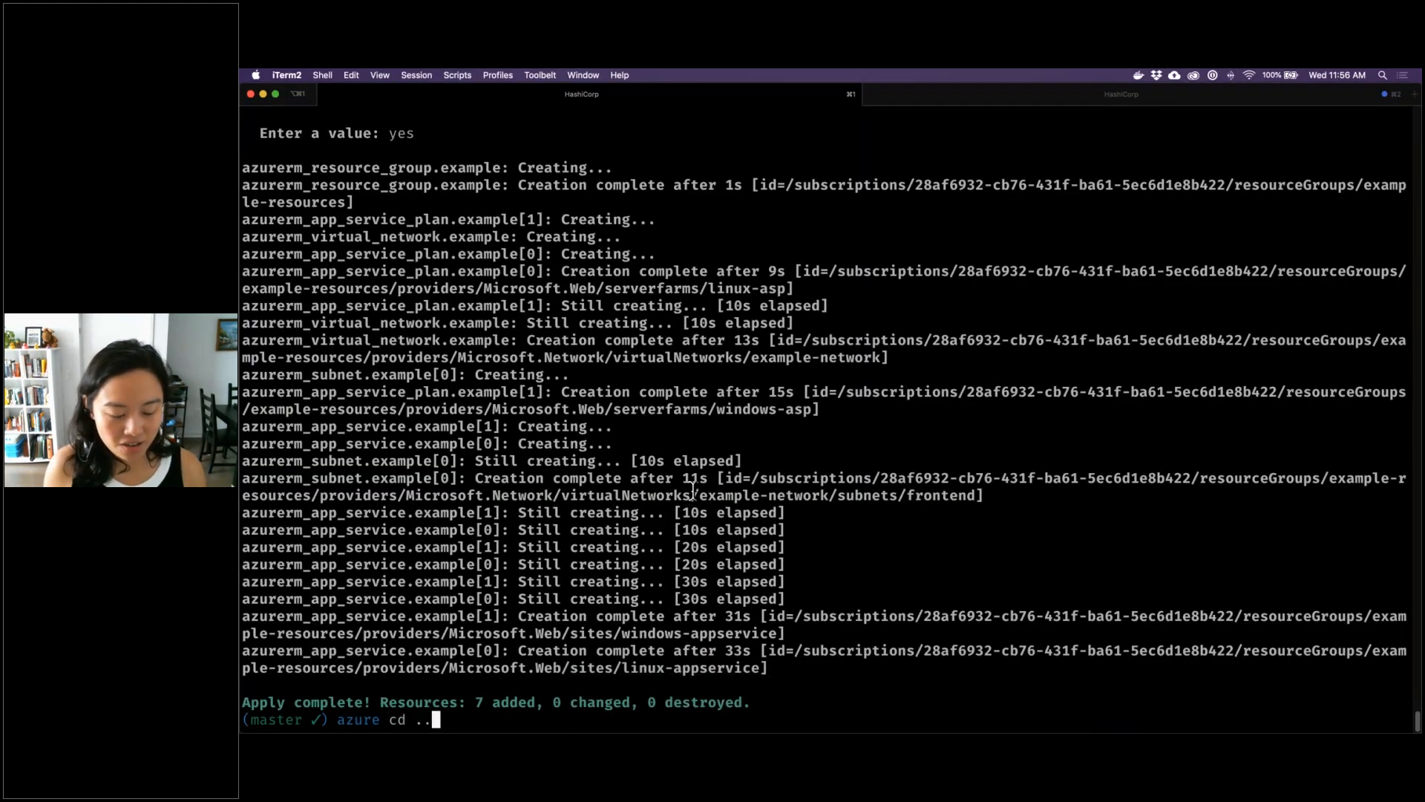
text(/gcp)
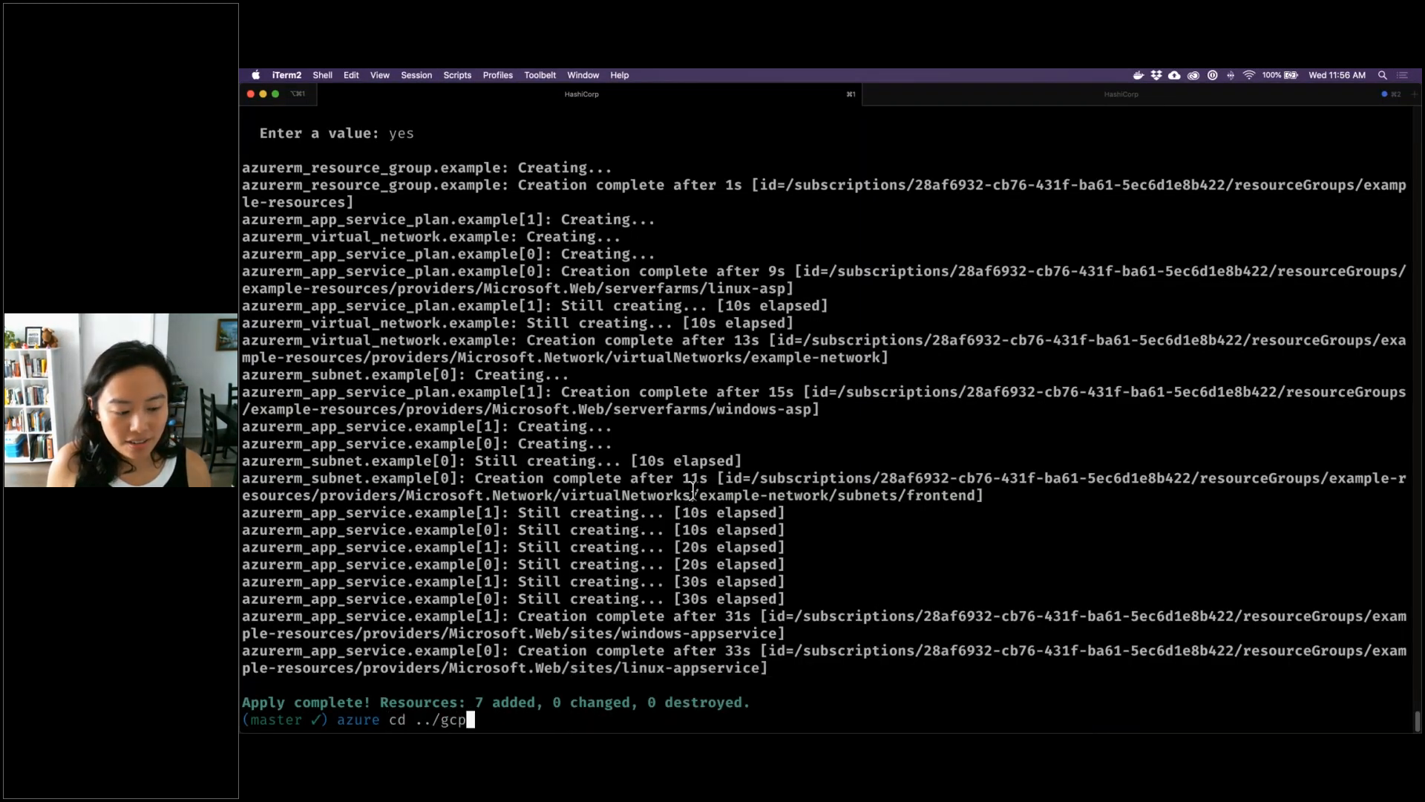
key(Return)
text(cela)
key(BackSpace)
key(BackSpace)
key(BackSpace)
text(lear)
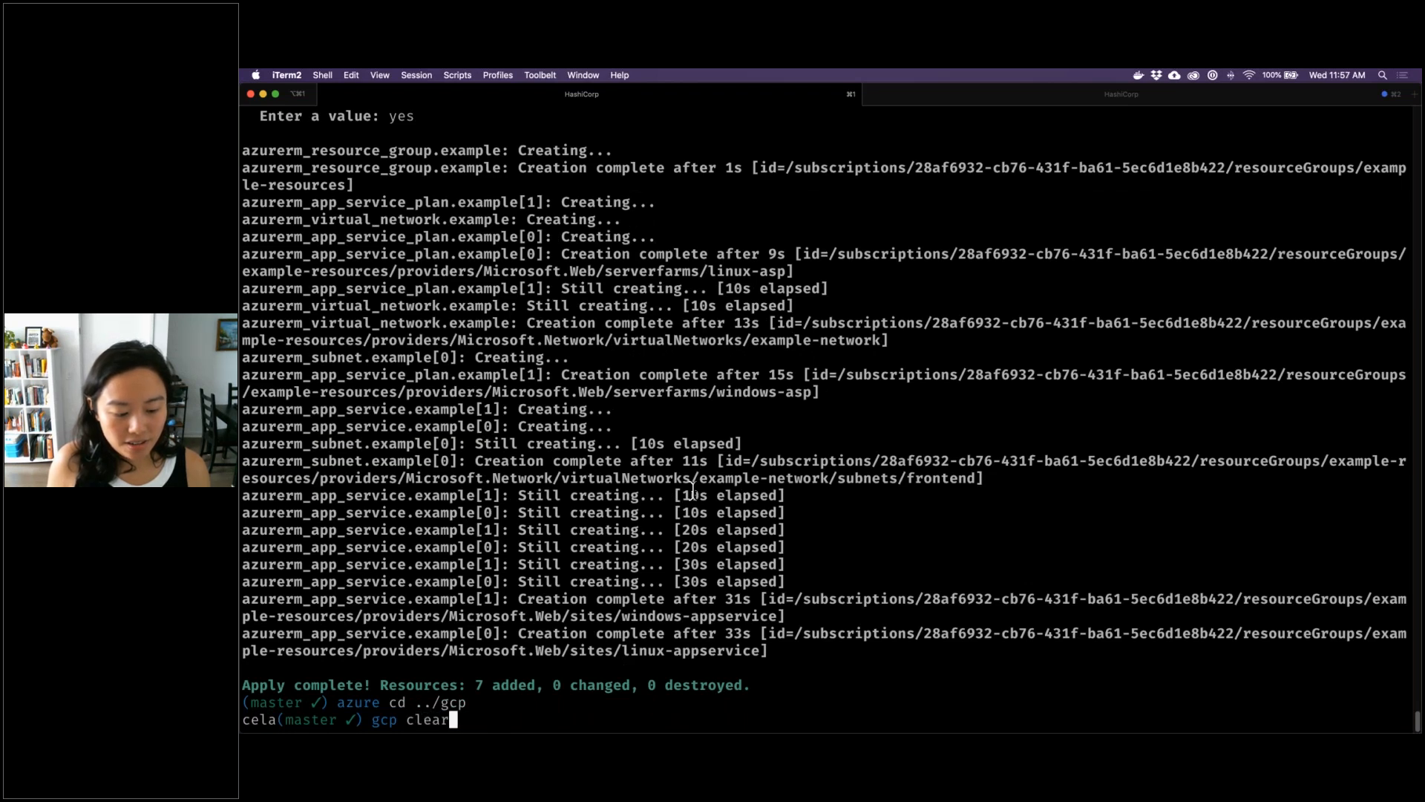
key(Return)
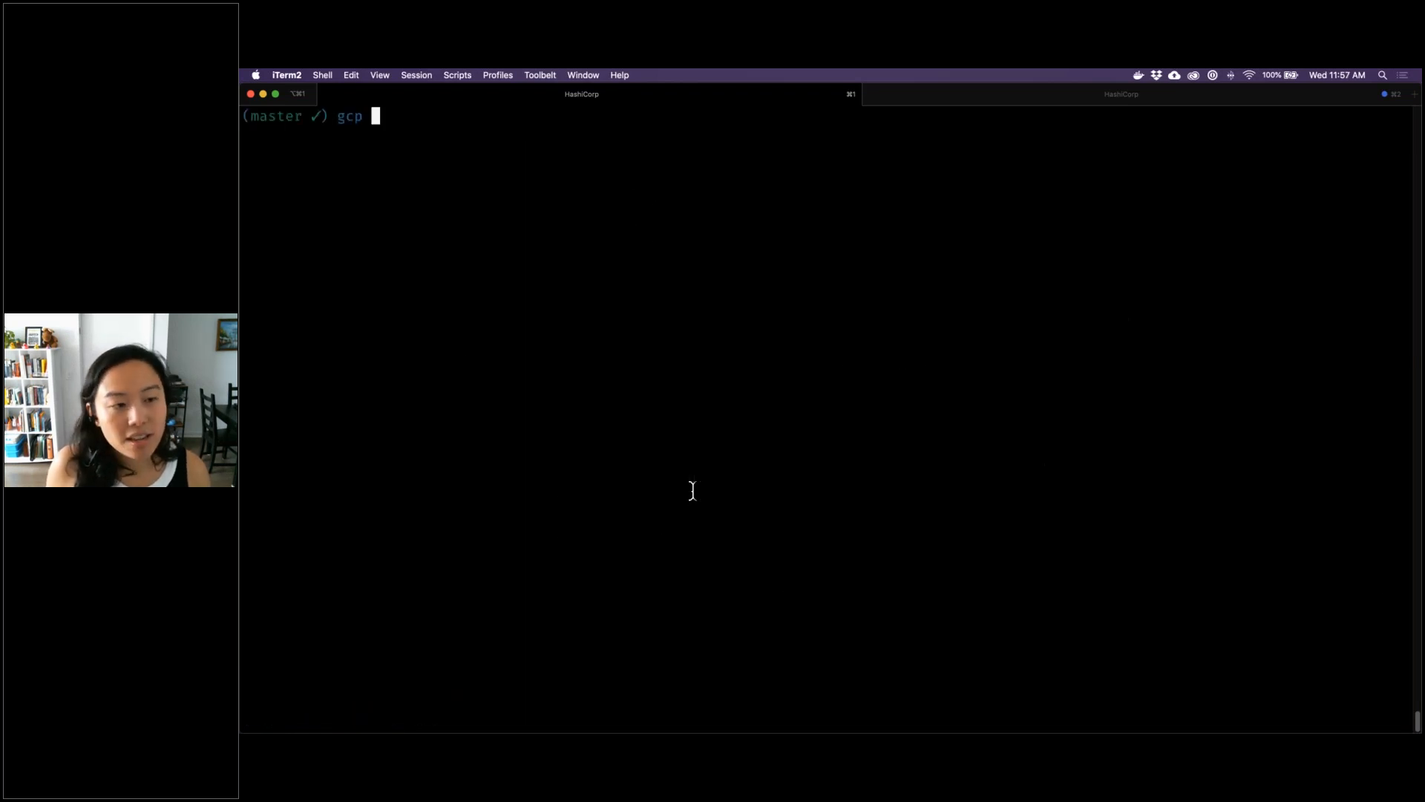
Check out the qa branch with git and push it to origin
text(git checkout qa)
key(Return)
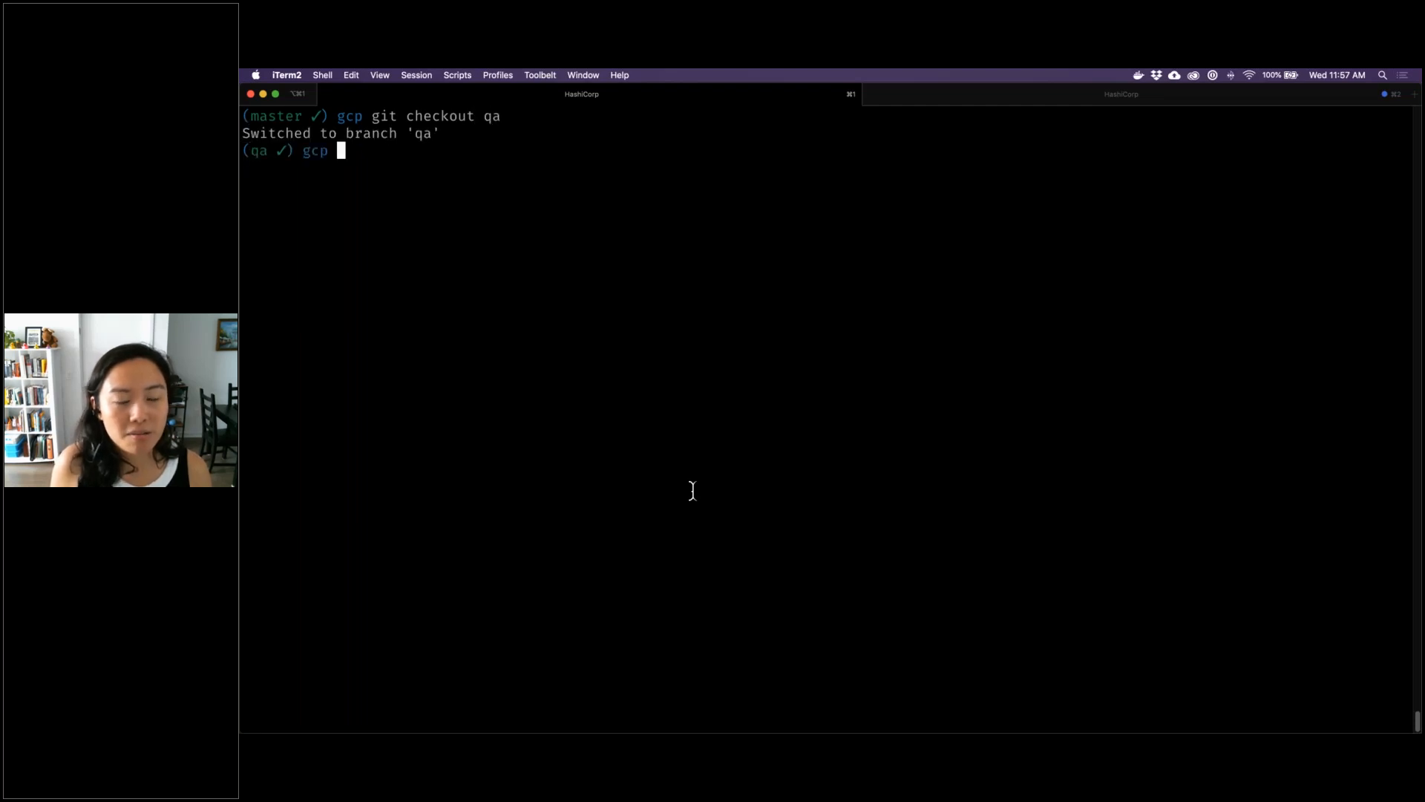
text(git push origin qa)
key(Return)
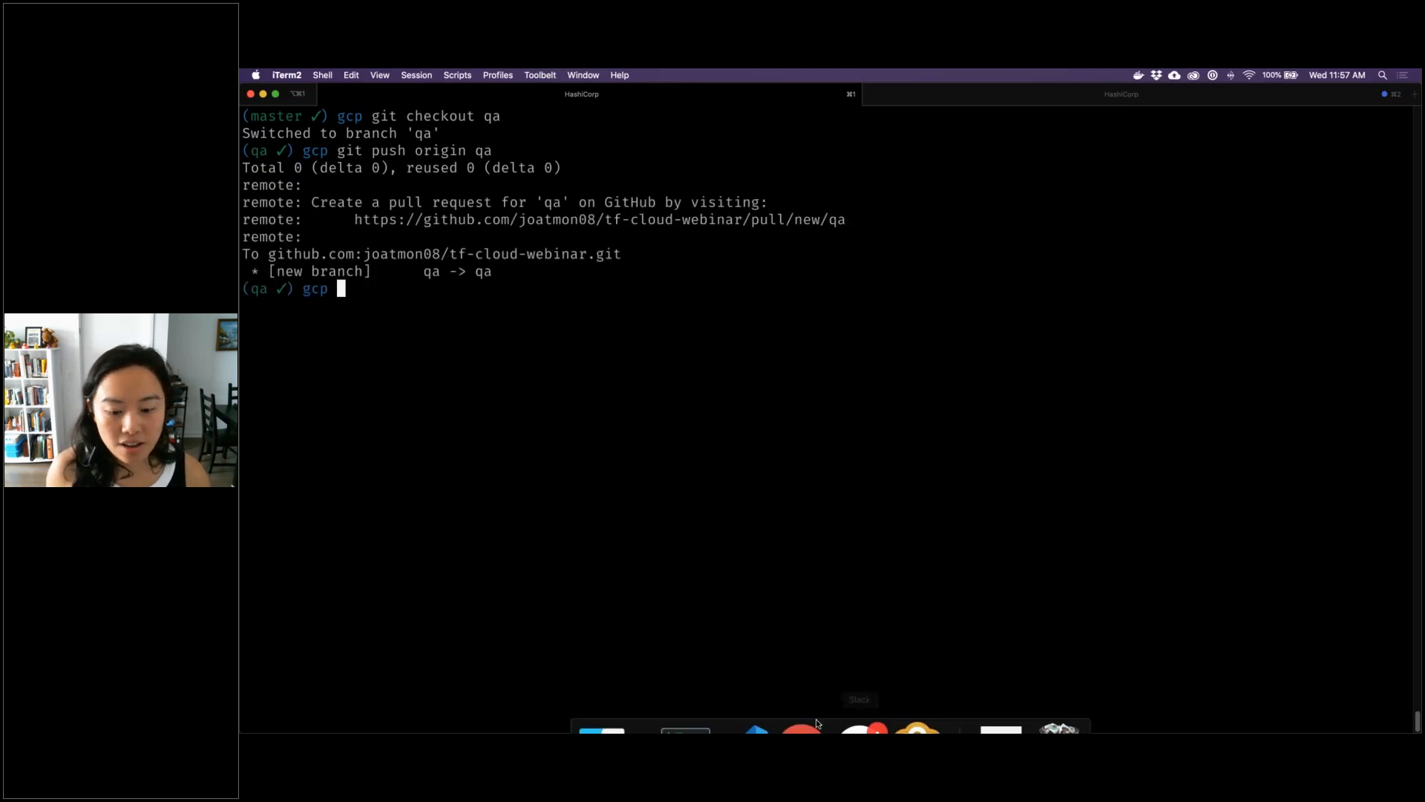
In Chrome, set the tf-cloud-demo-gcp-qa workspace's VCS branch to qa, save the version control settings, and open the workspace's runs
click(802, 704)
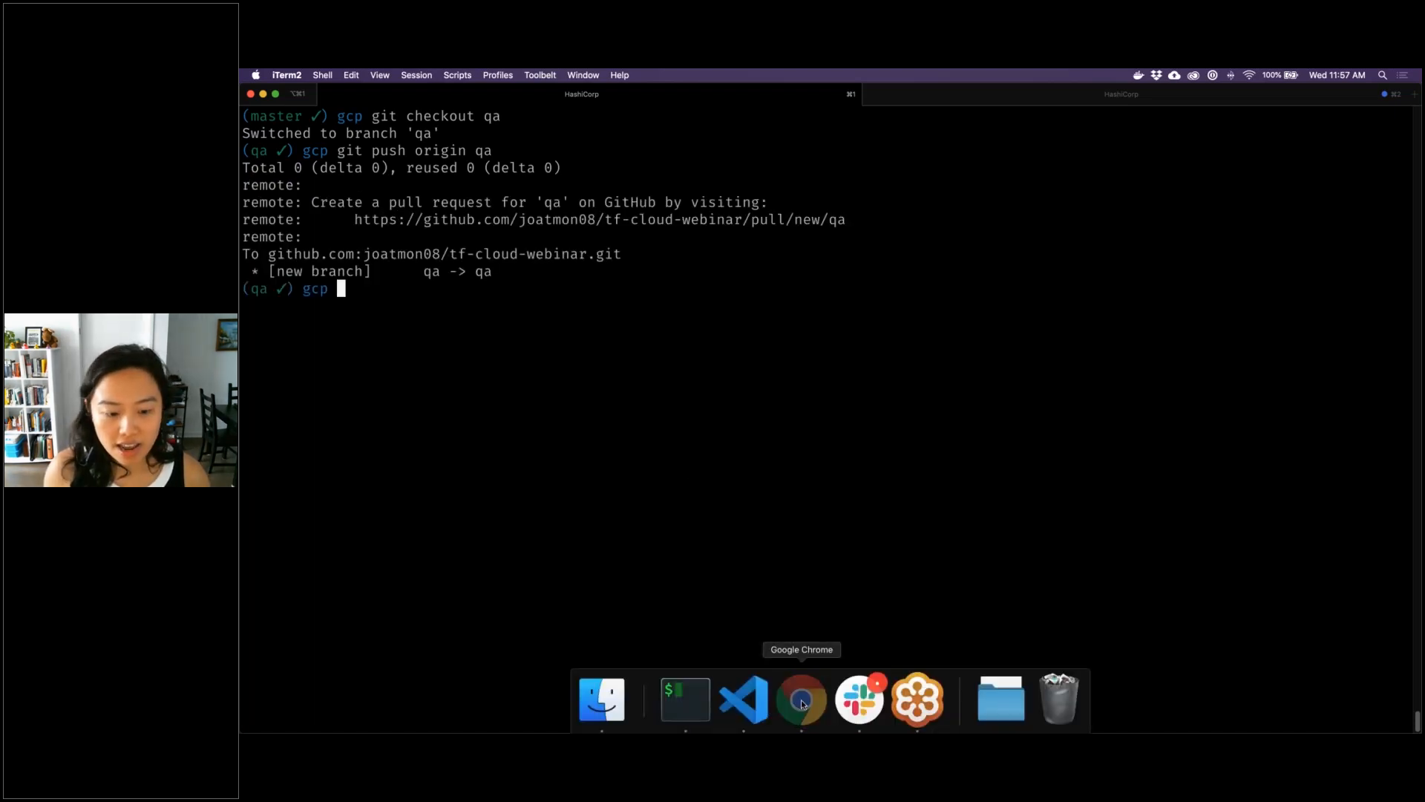
click(687, 559)
text(qa)
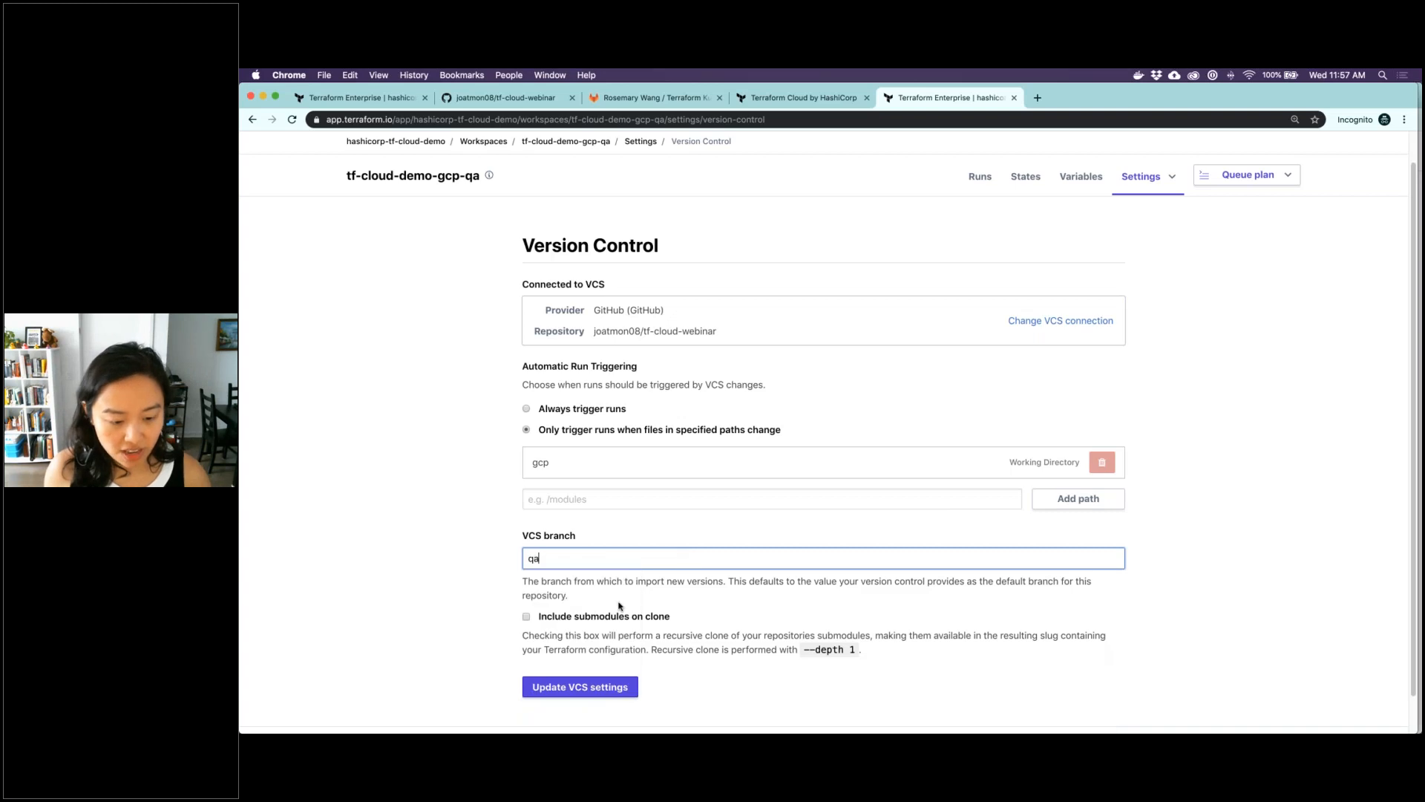
click(595, 688)
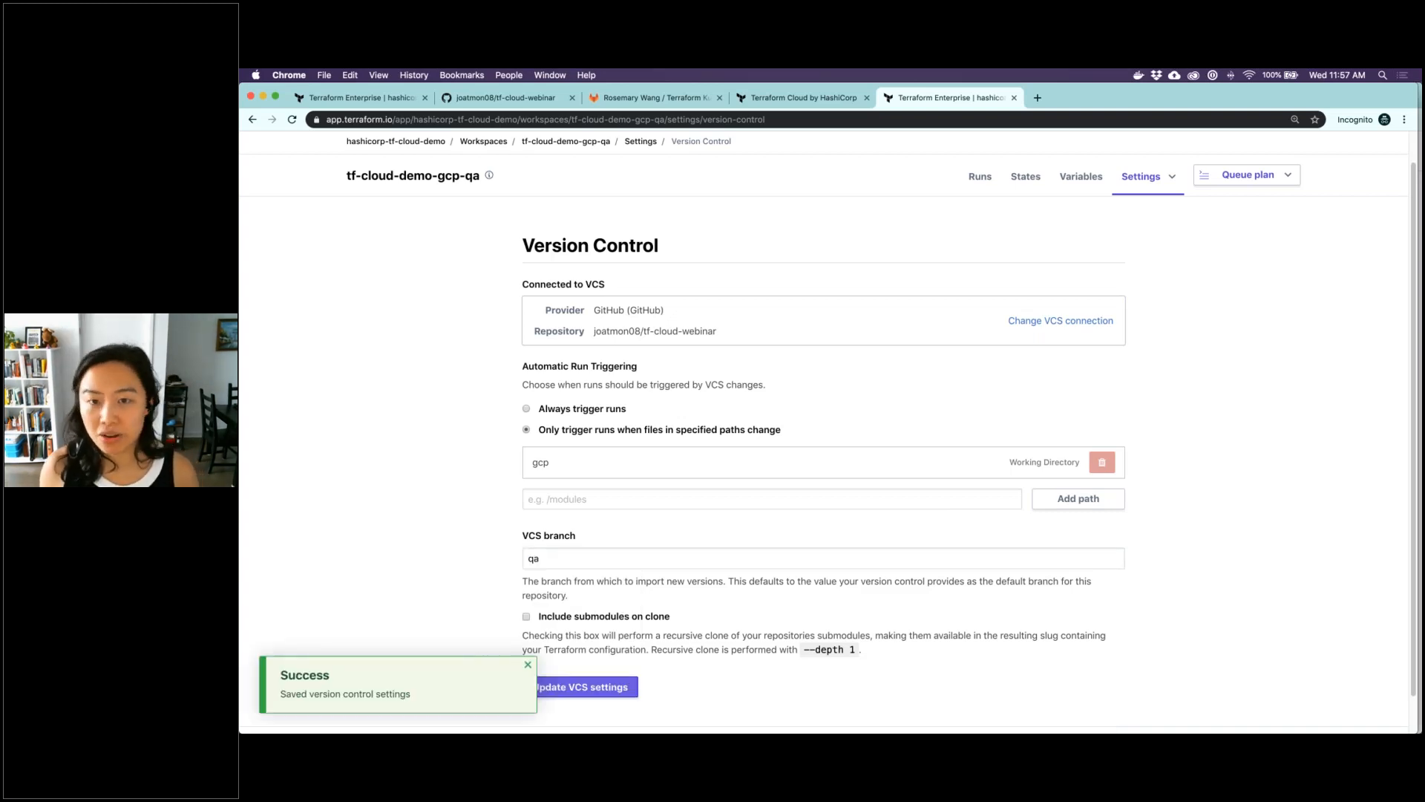
click(530, 665)
click(981, 178)
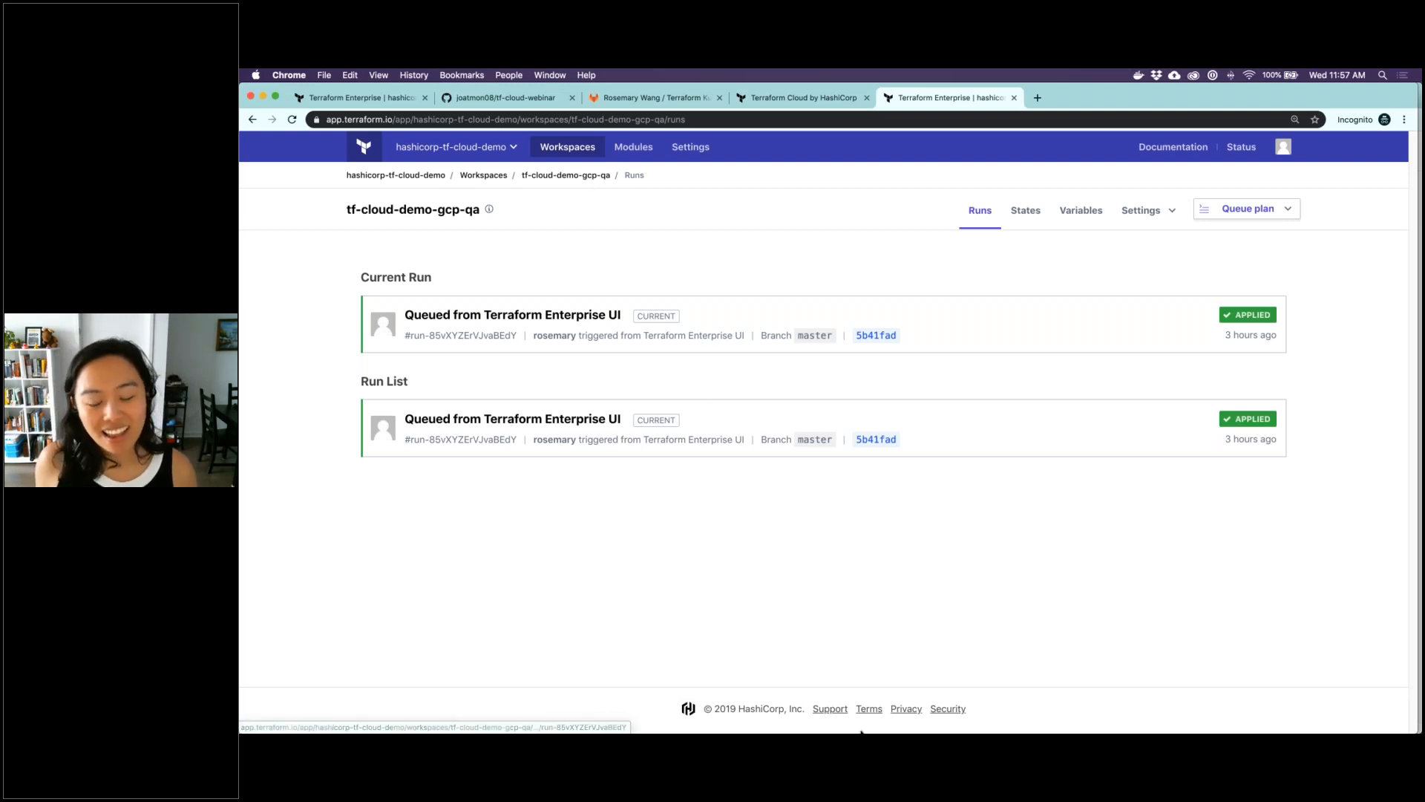
Switch back to iTerm, clear the terminal and open network.tf in vim
mouse_move(861, 732)
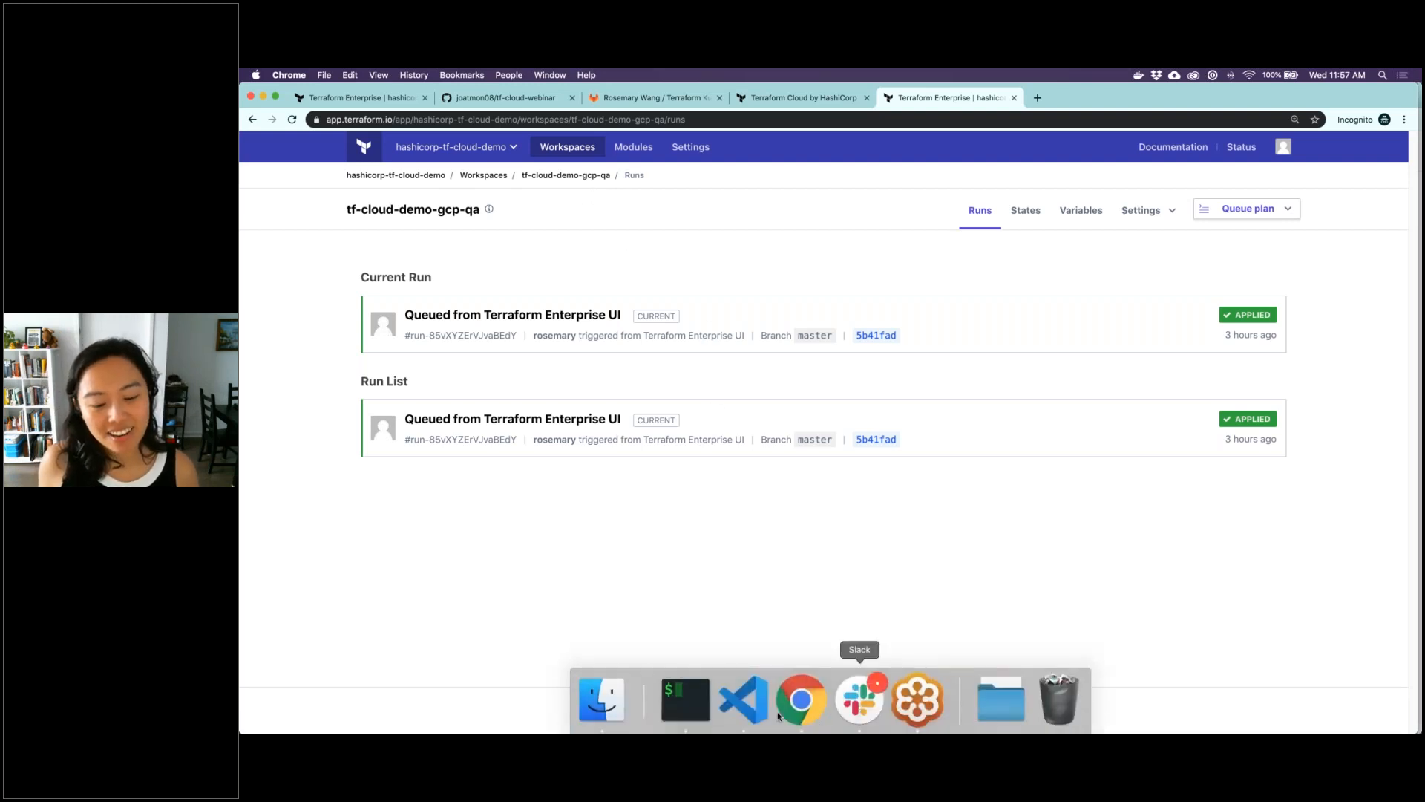
click(697, 700)
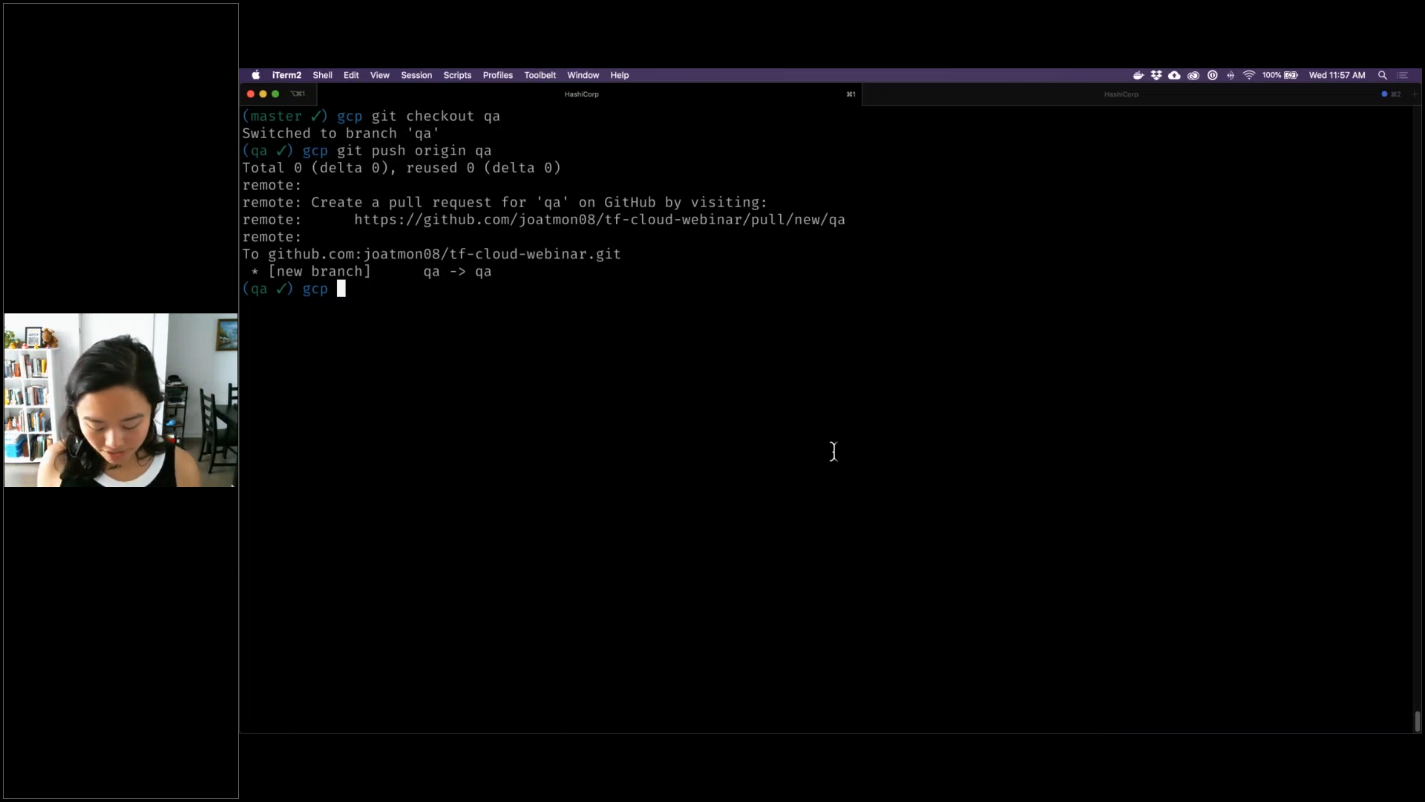
key(ctrl+l)
text(vim network.tf)
key(Return)
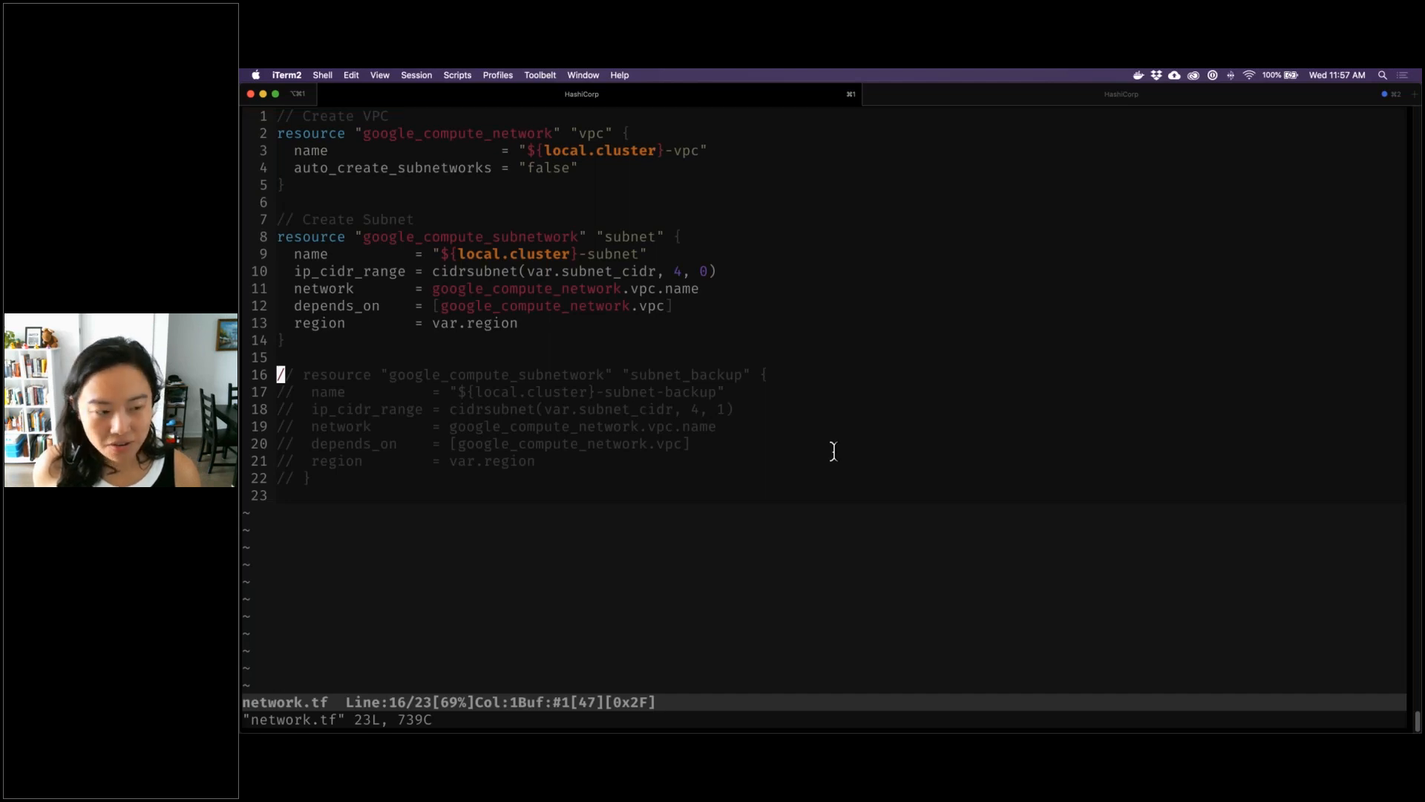
Uncomment the whole subnet_backup resource block in network.tf, then save the file and quit vim
key(ctrl+v)
key(j)
key(j)
key(j)
key(j)
key(j)
key(j)
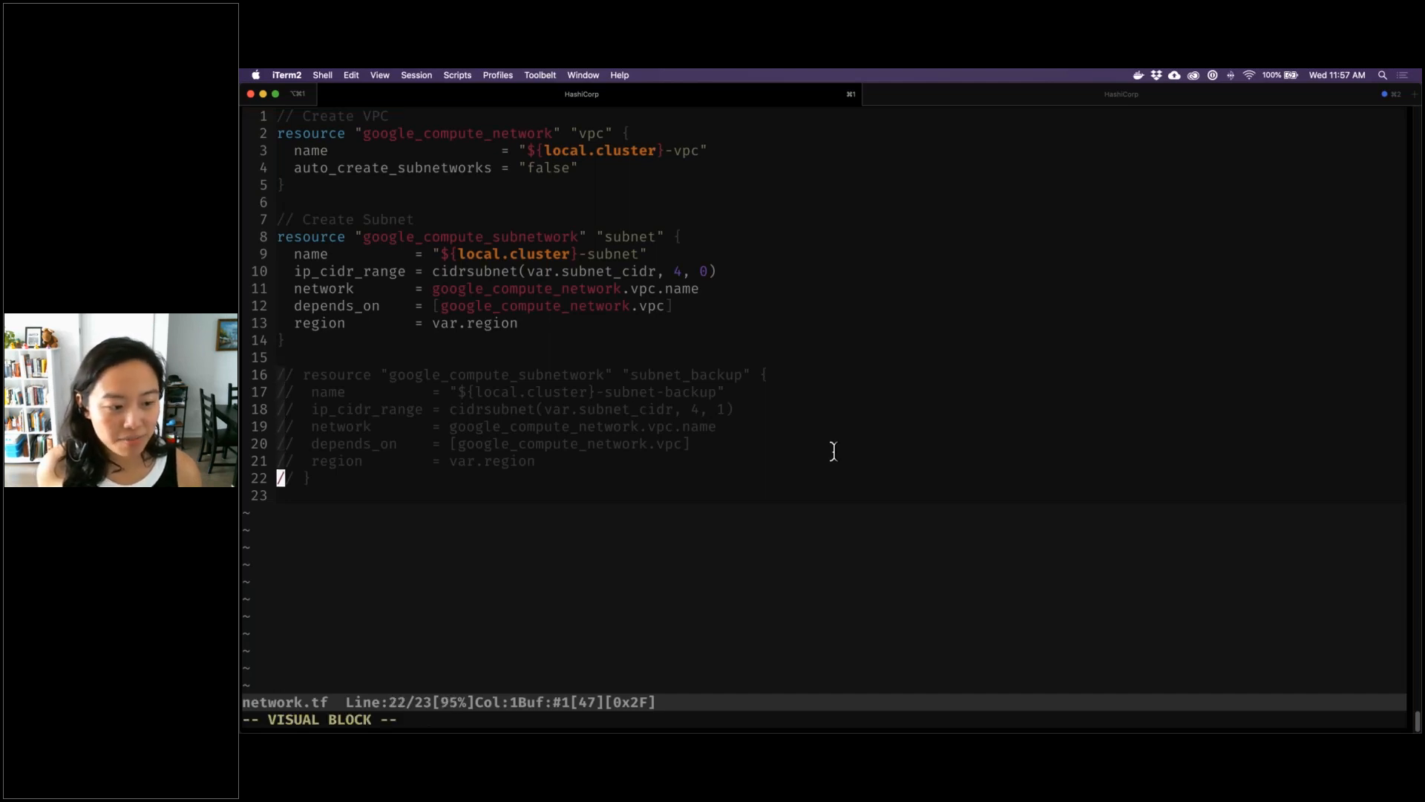
key(l)
key(l)
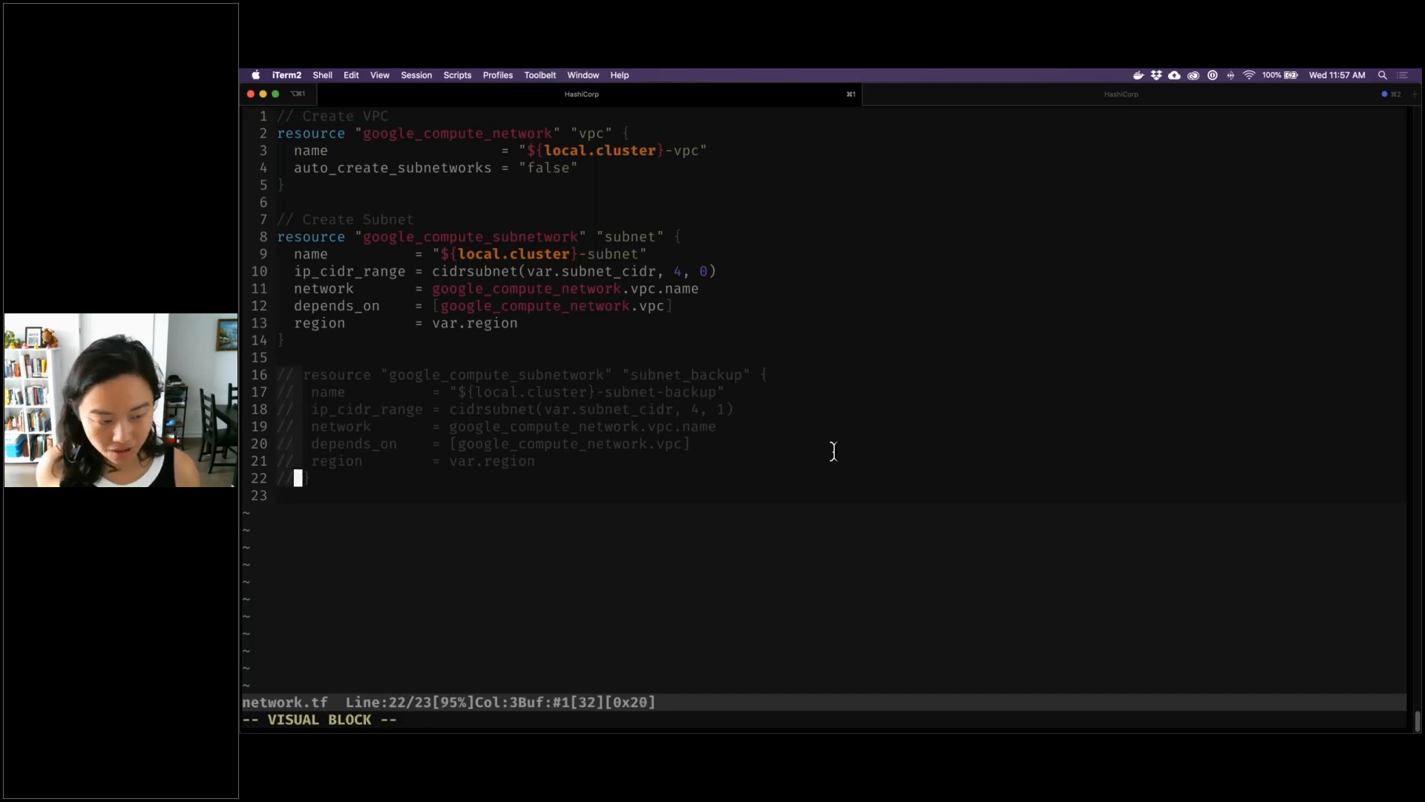
key(d)
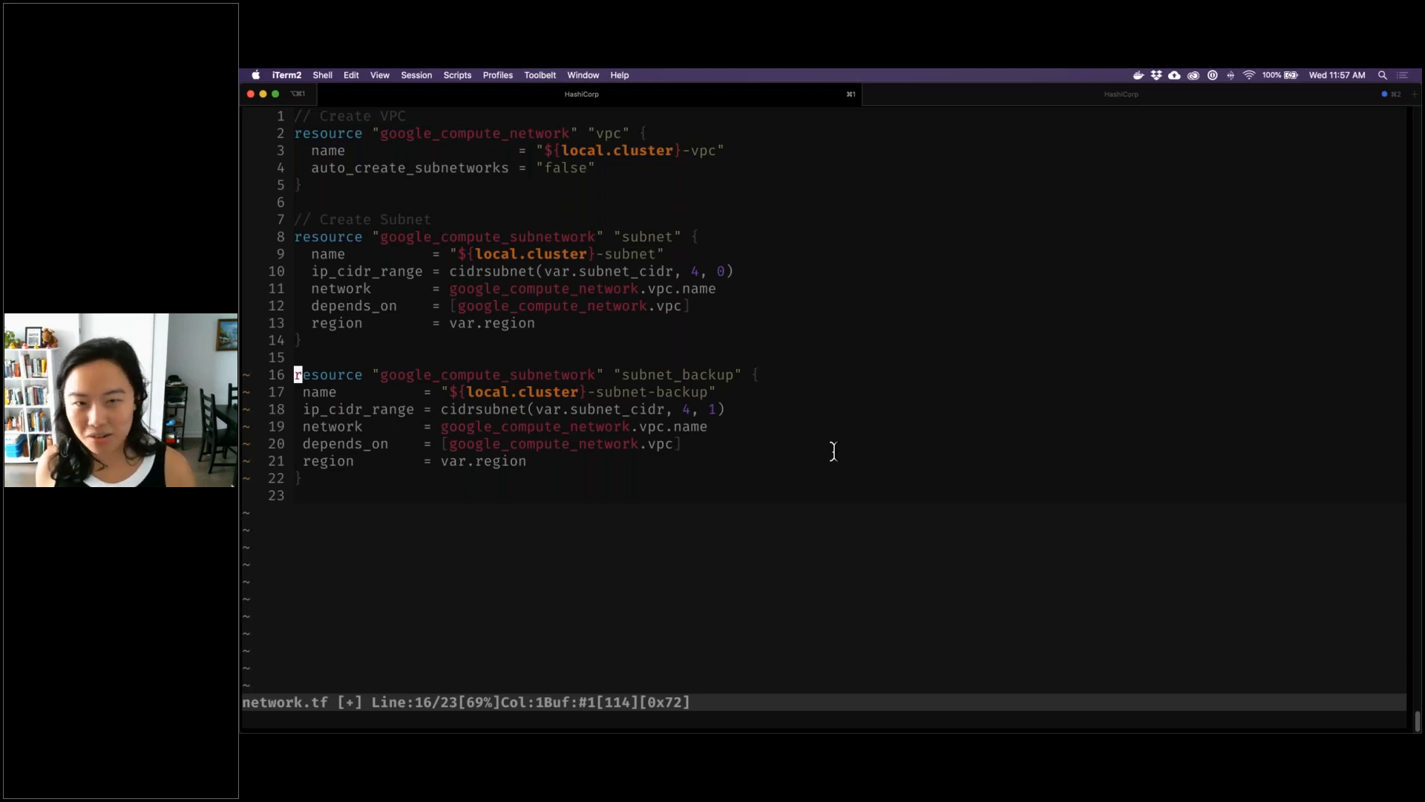
text(:wq)
key(Return)
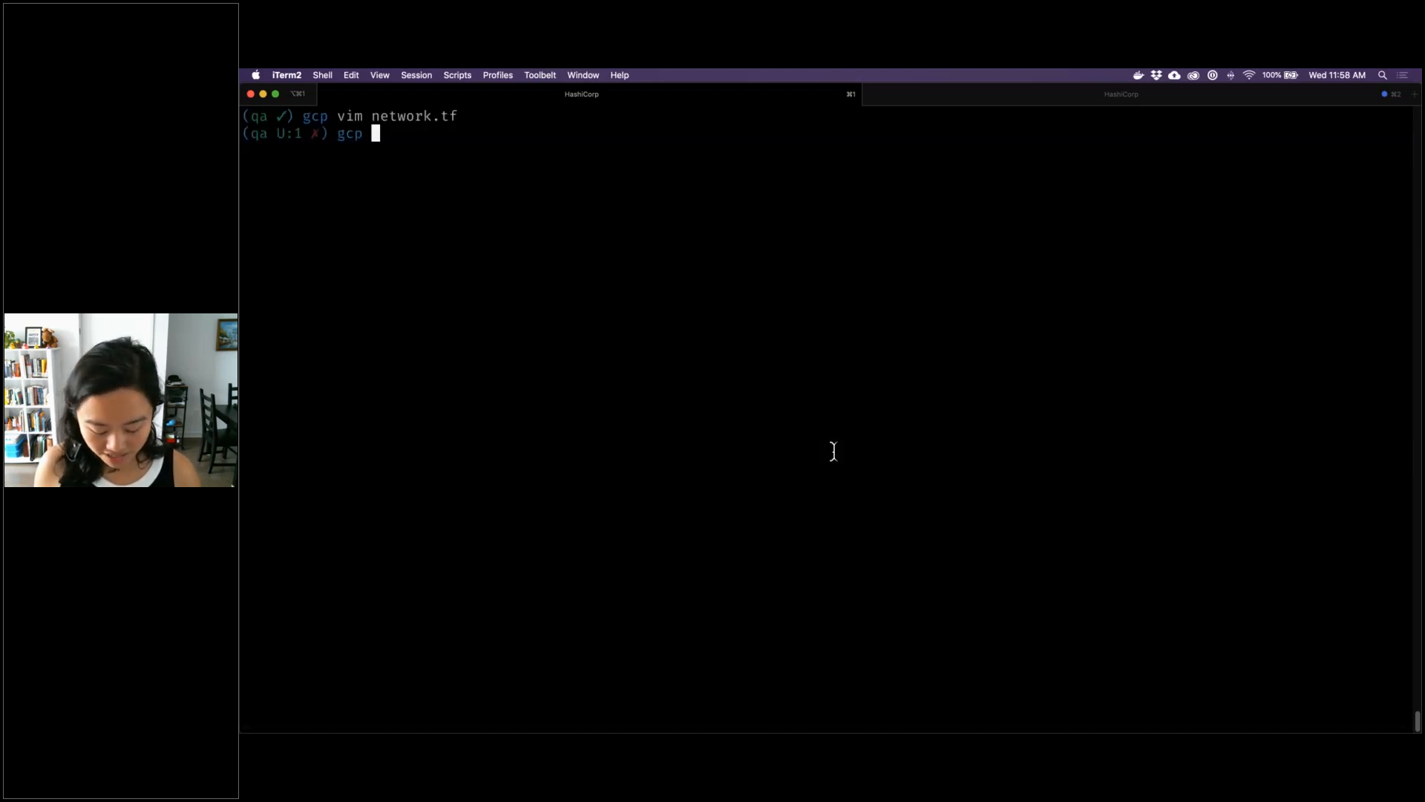
Commit all changes with the message "New subnet" and push the qa branch to origin
text(gi)
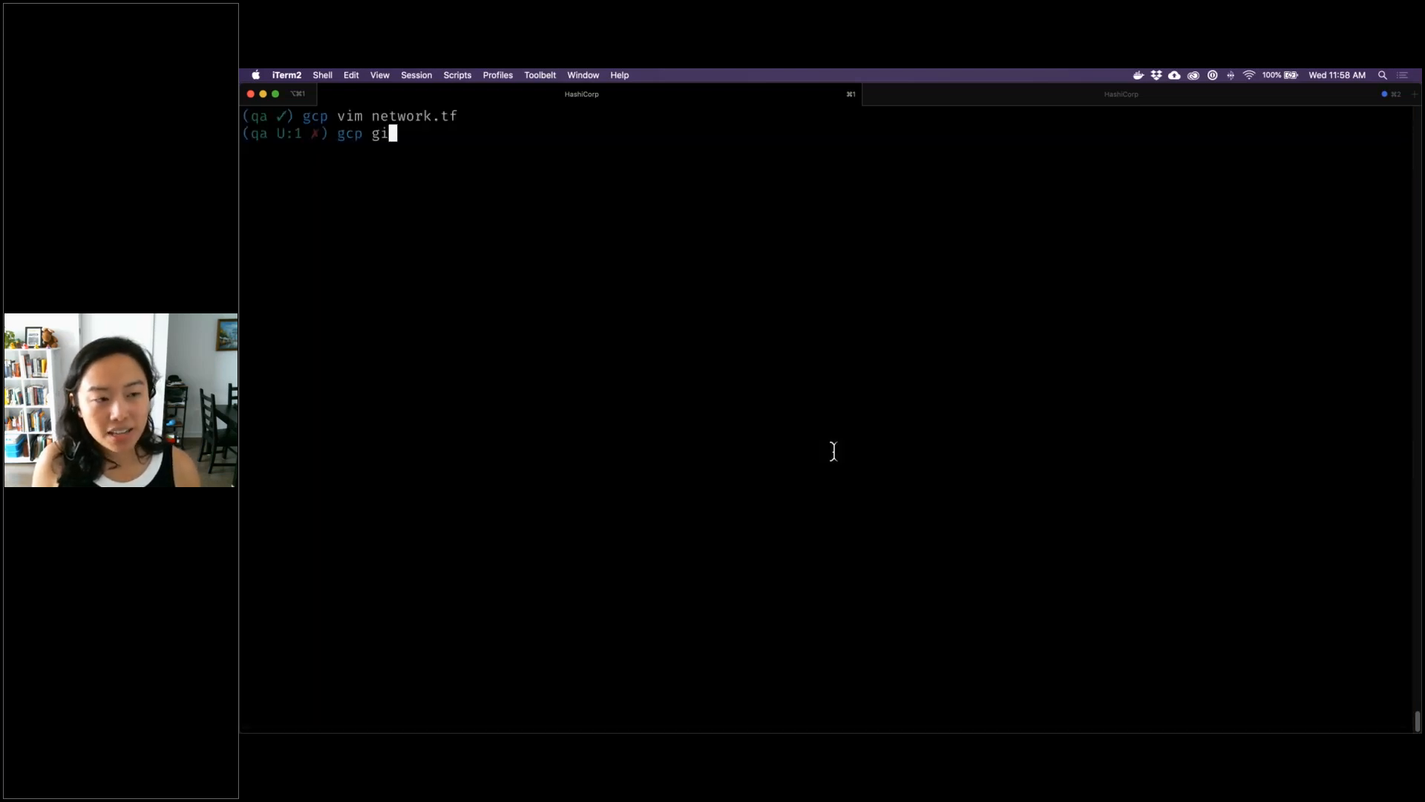
text(t commit)
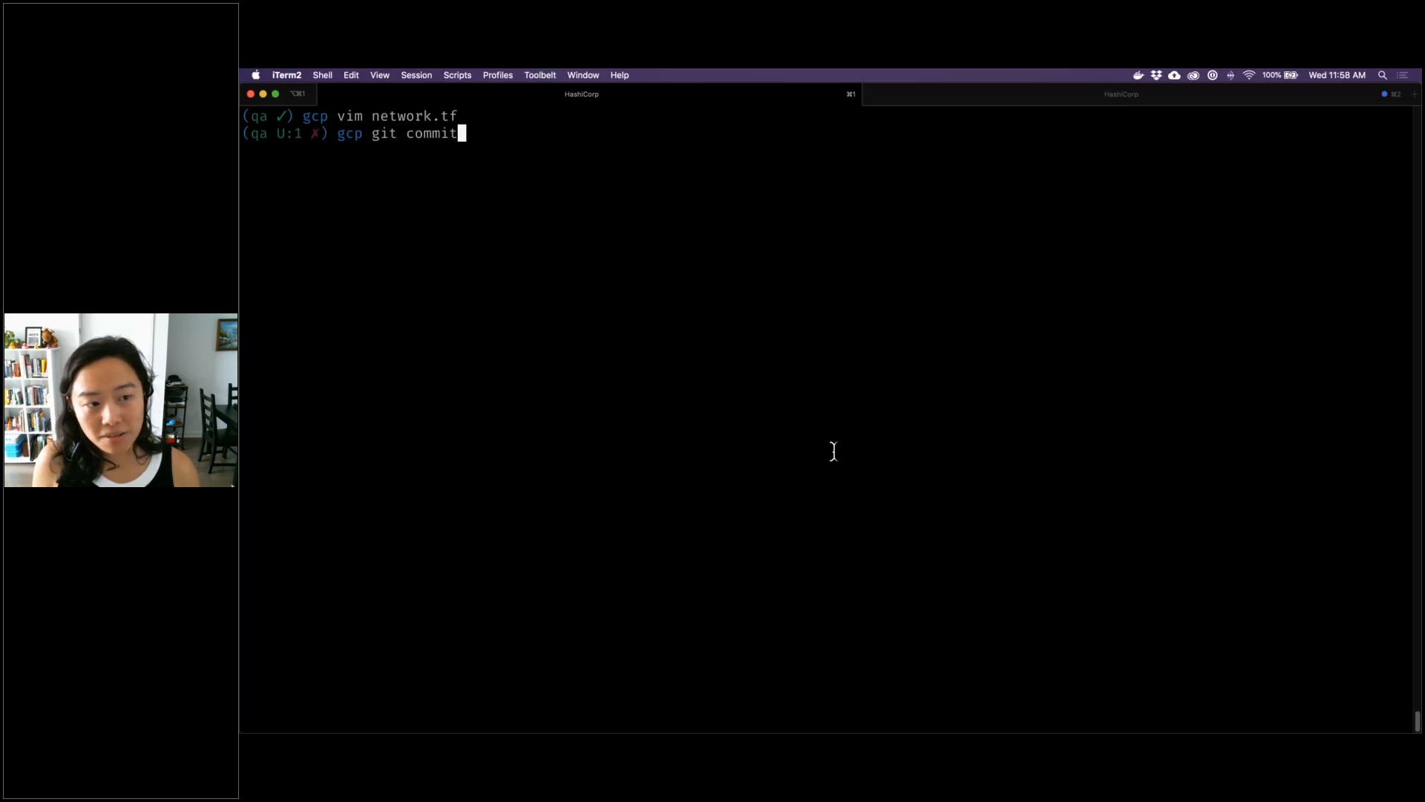
text( -a -m "New subnet")
key(Return)
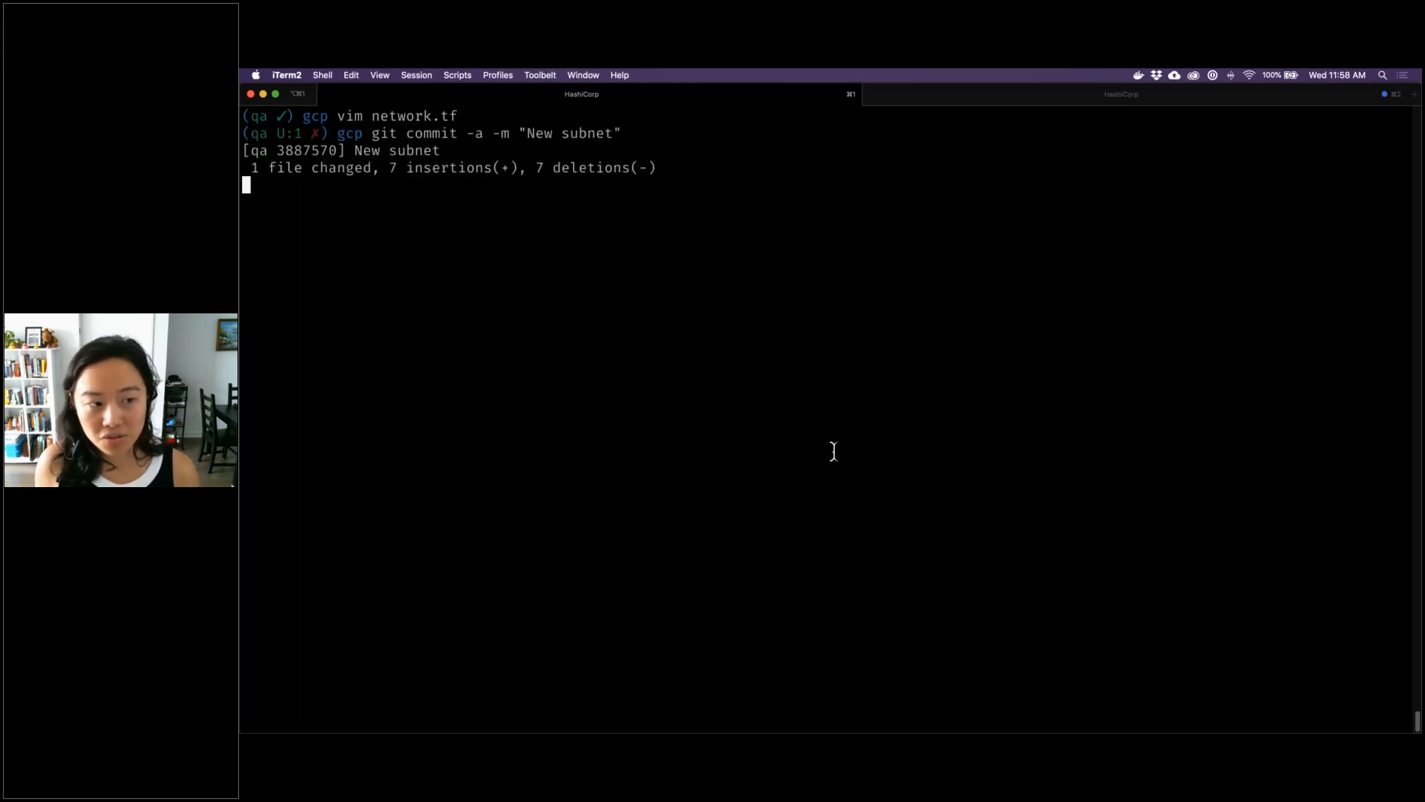
text(git push origin qa)
key(Return)
Switch to Chrome and reload the tf-cloud-demo-gcp-qa runs to check for a run triggered by the push
mouse_move(823, 717)
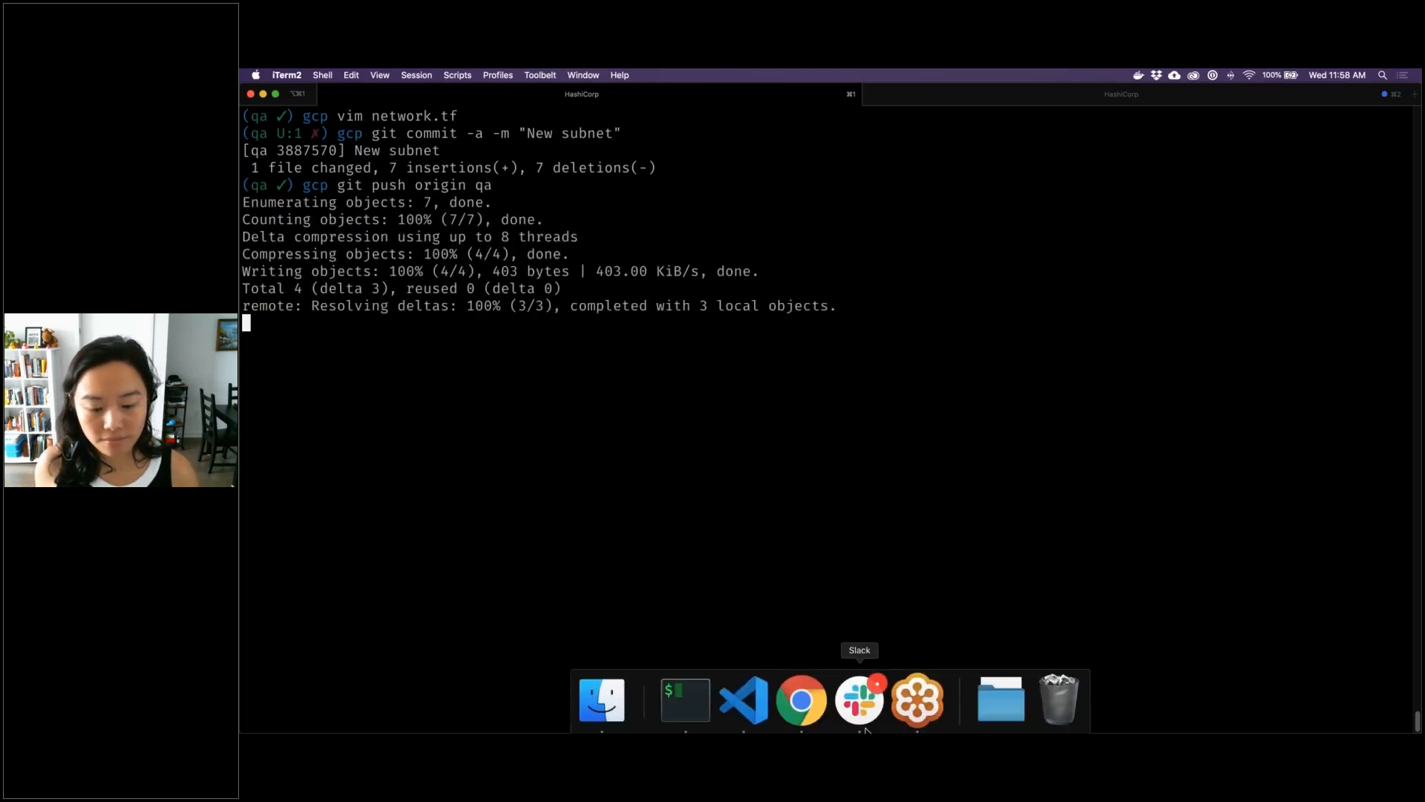
click(821, 716)
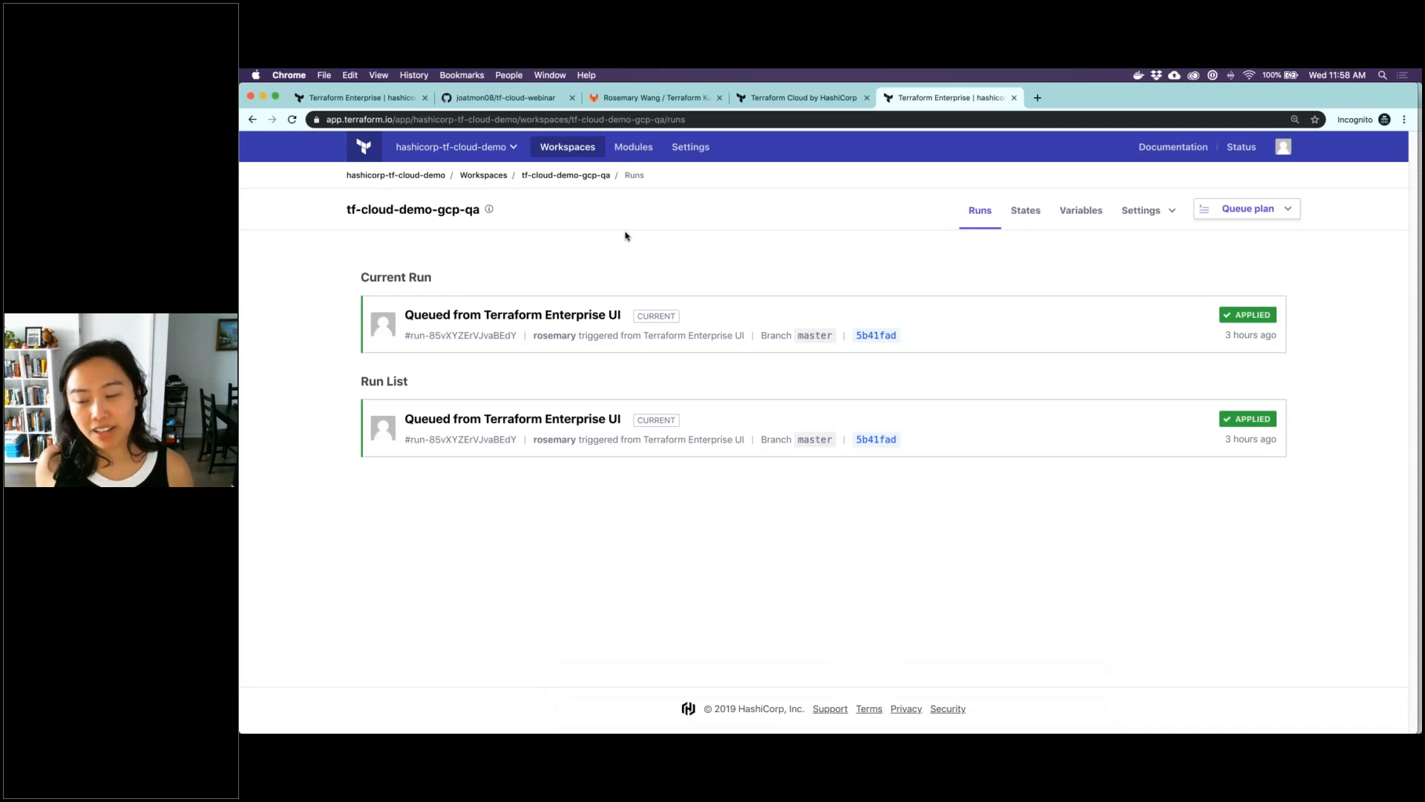
click(293, 119)
click(293, 118)
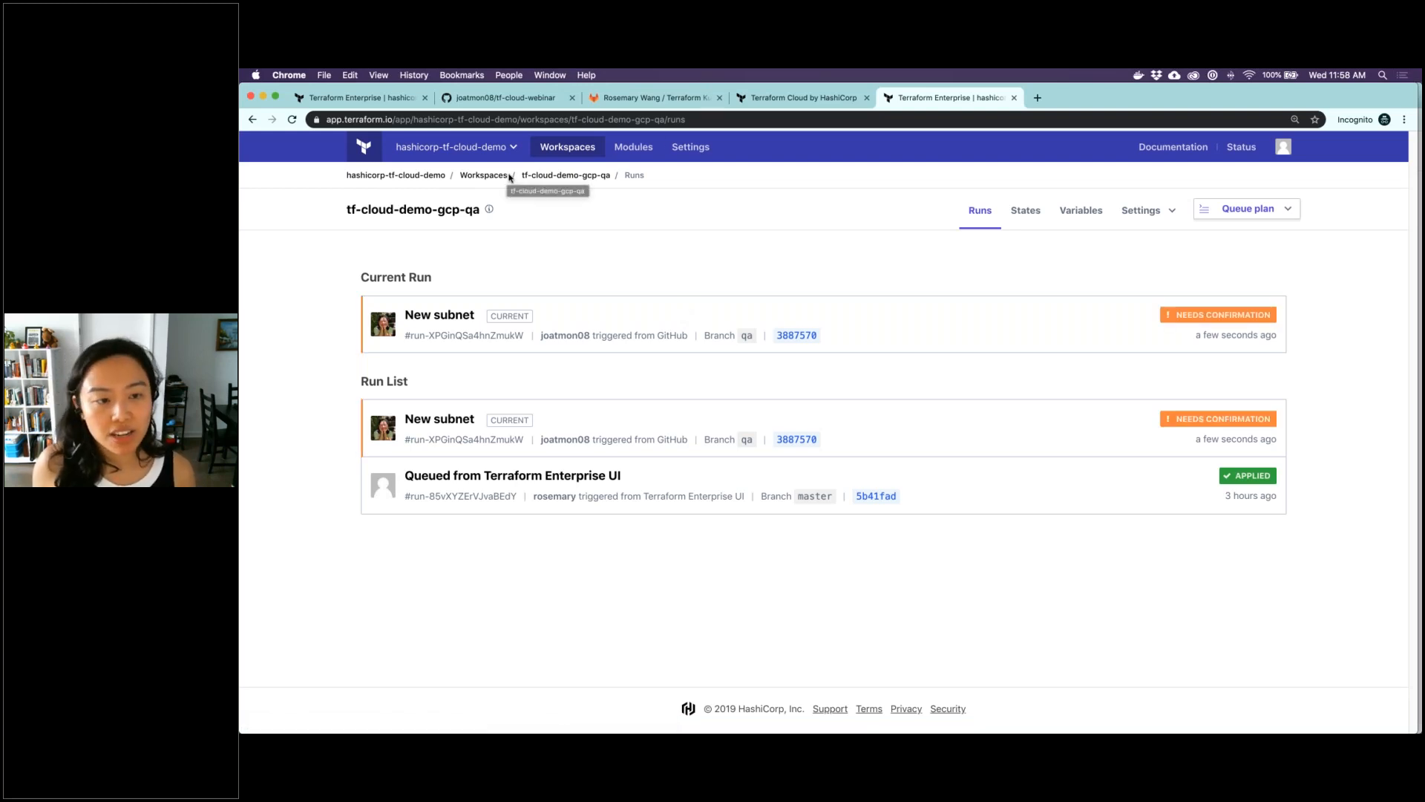
Open the New subnet run, review its plan, and confirm and apply it without a comment
click(595, 310)
scroll(595, 592, down, 5)
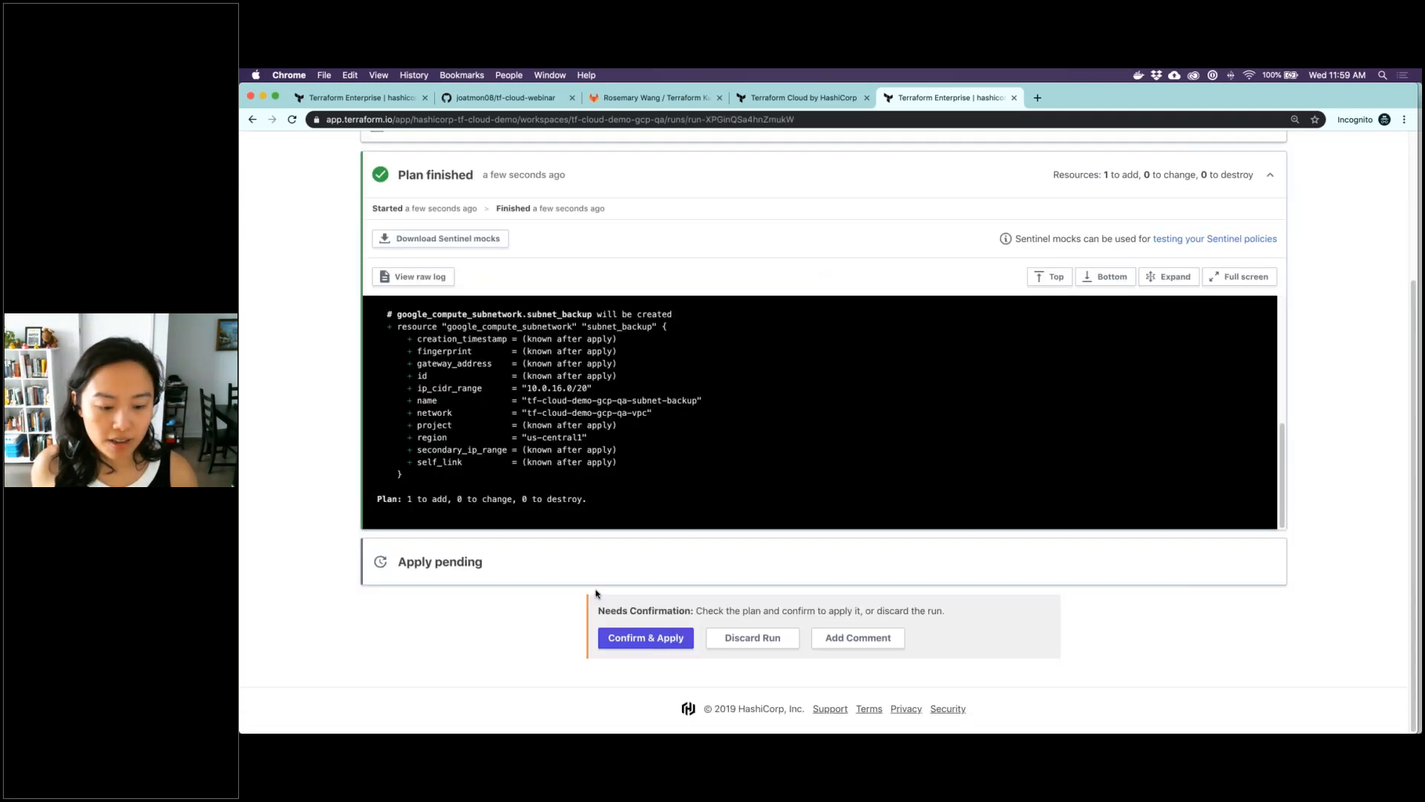
click(637, 637)
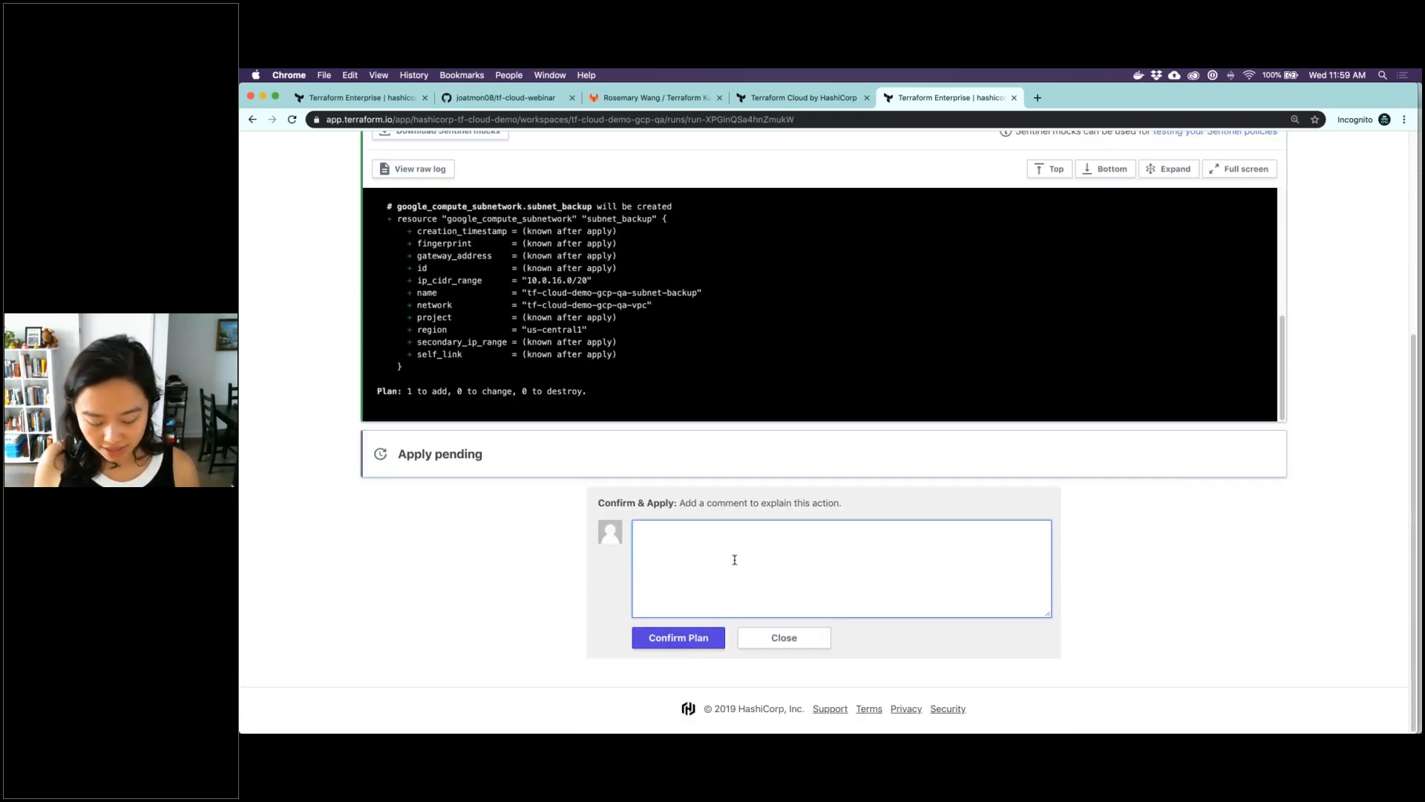
click(696, 643)
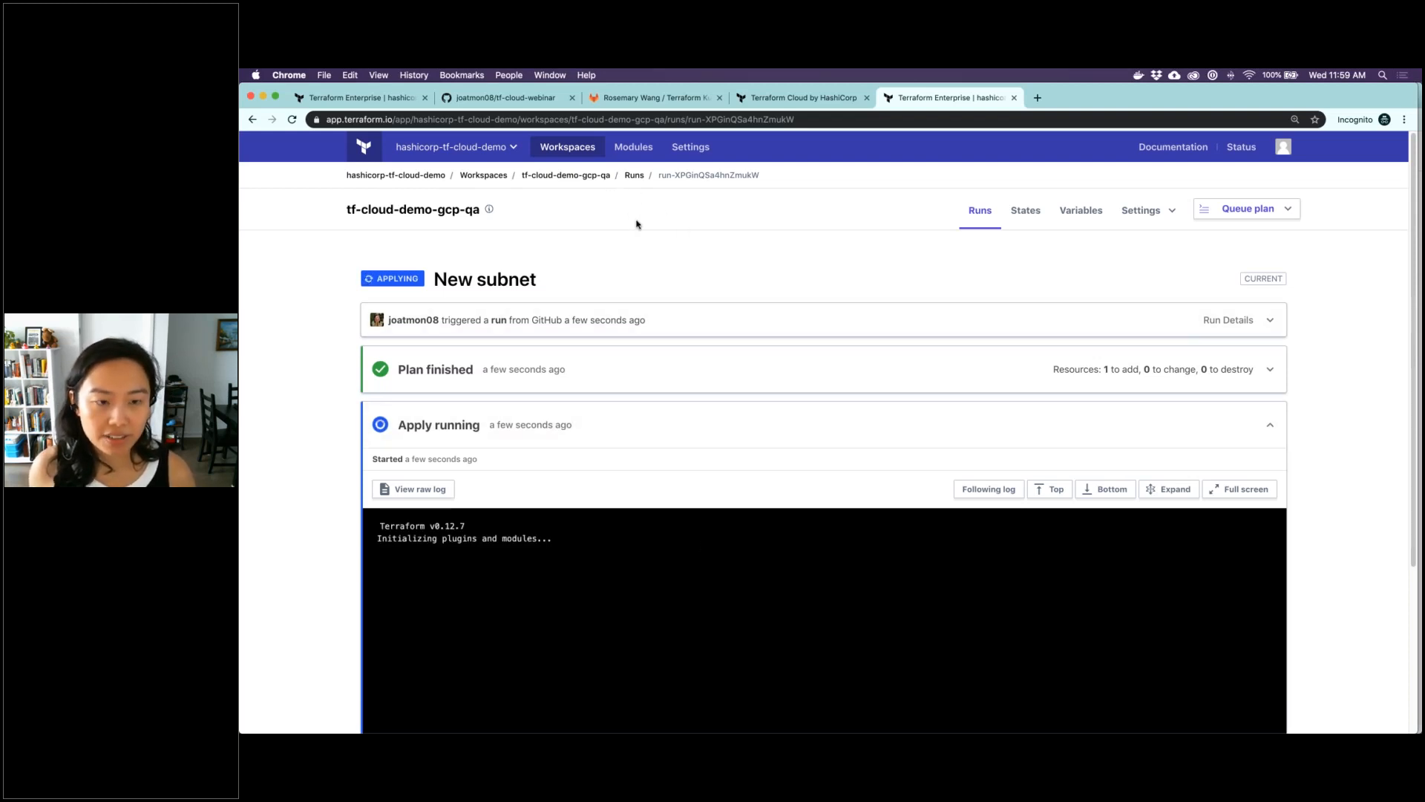
Follow the running apply's log and expand the finished plan to review its output, then collapse it again
scroll(637, 224, down, 1)
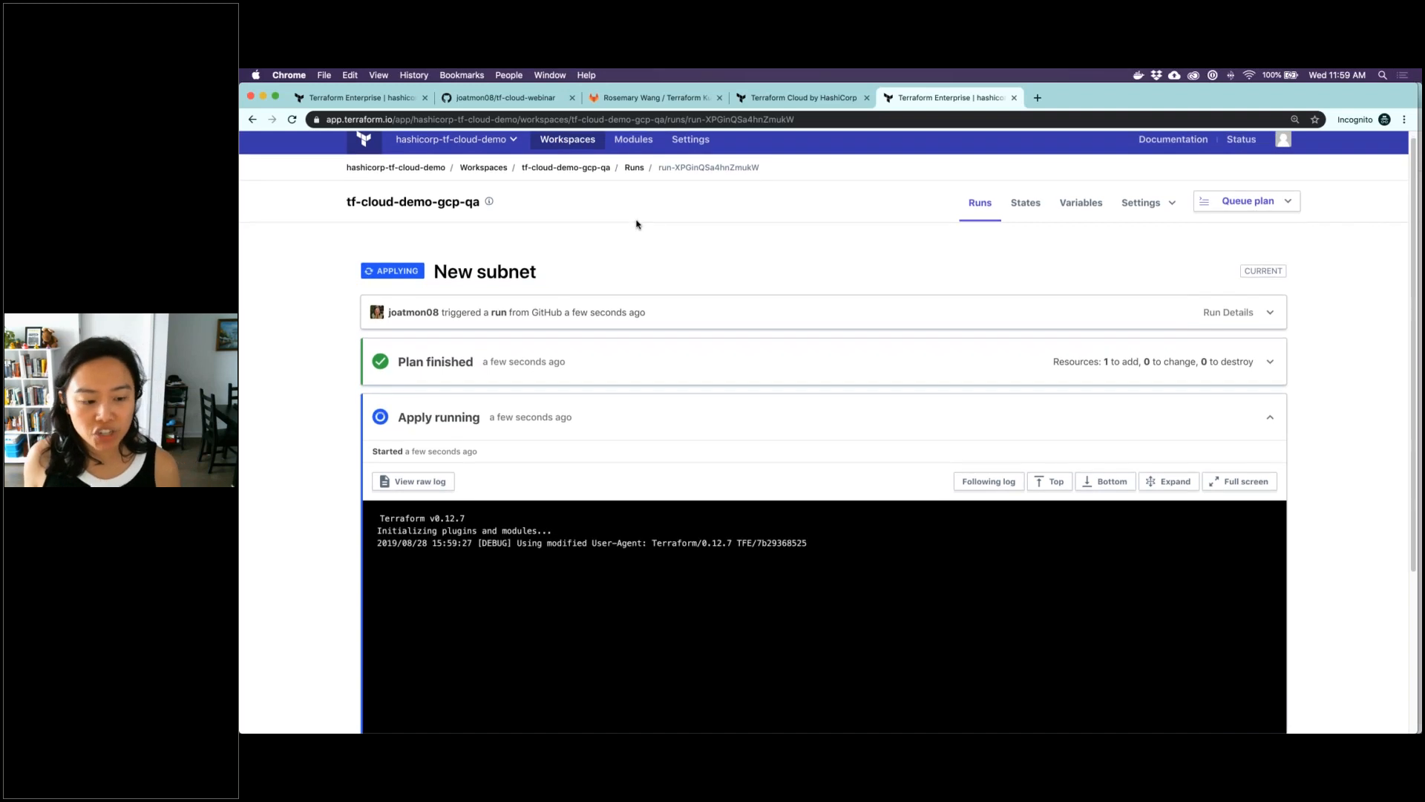
scroll(636, 224, down, 2)
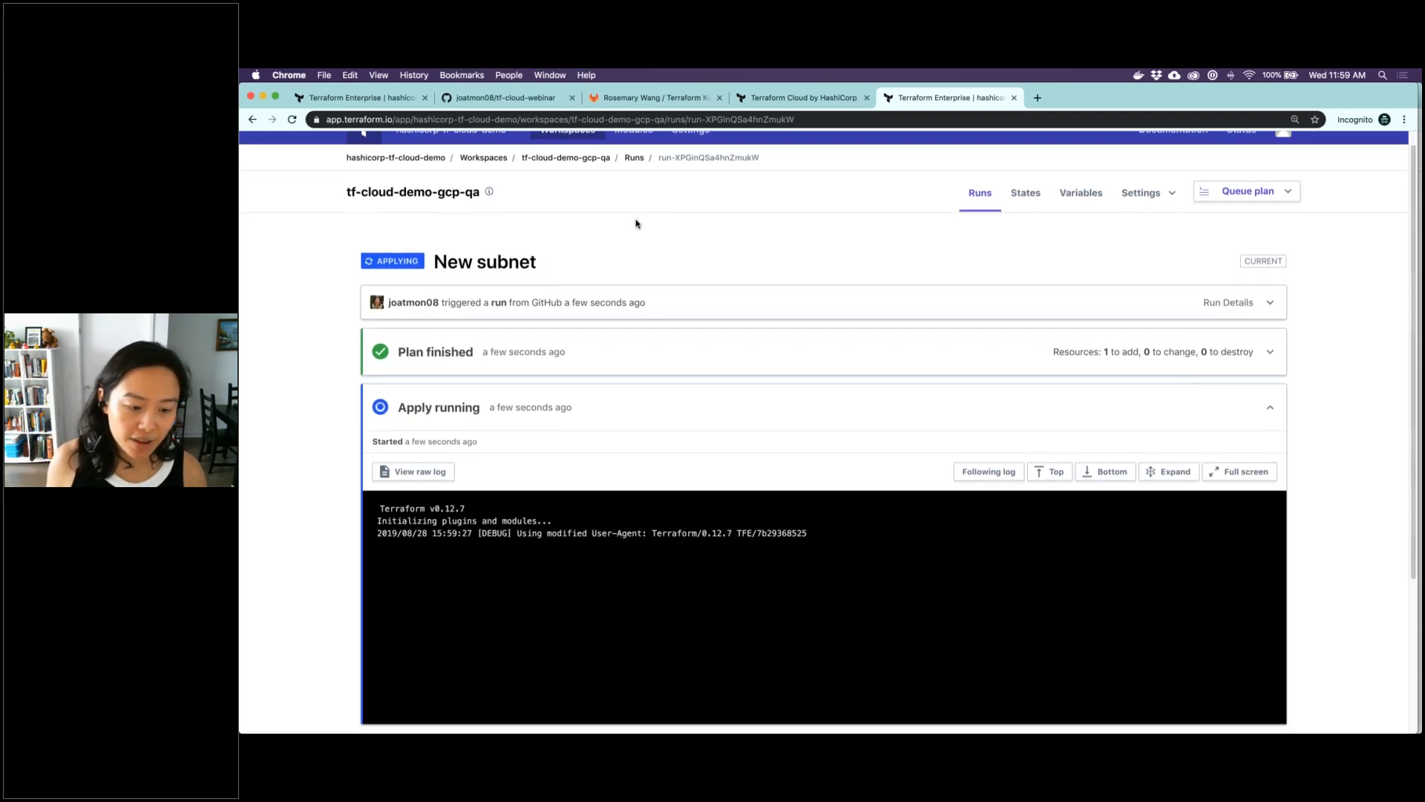
click(608, 354)
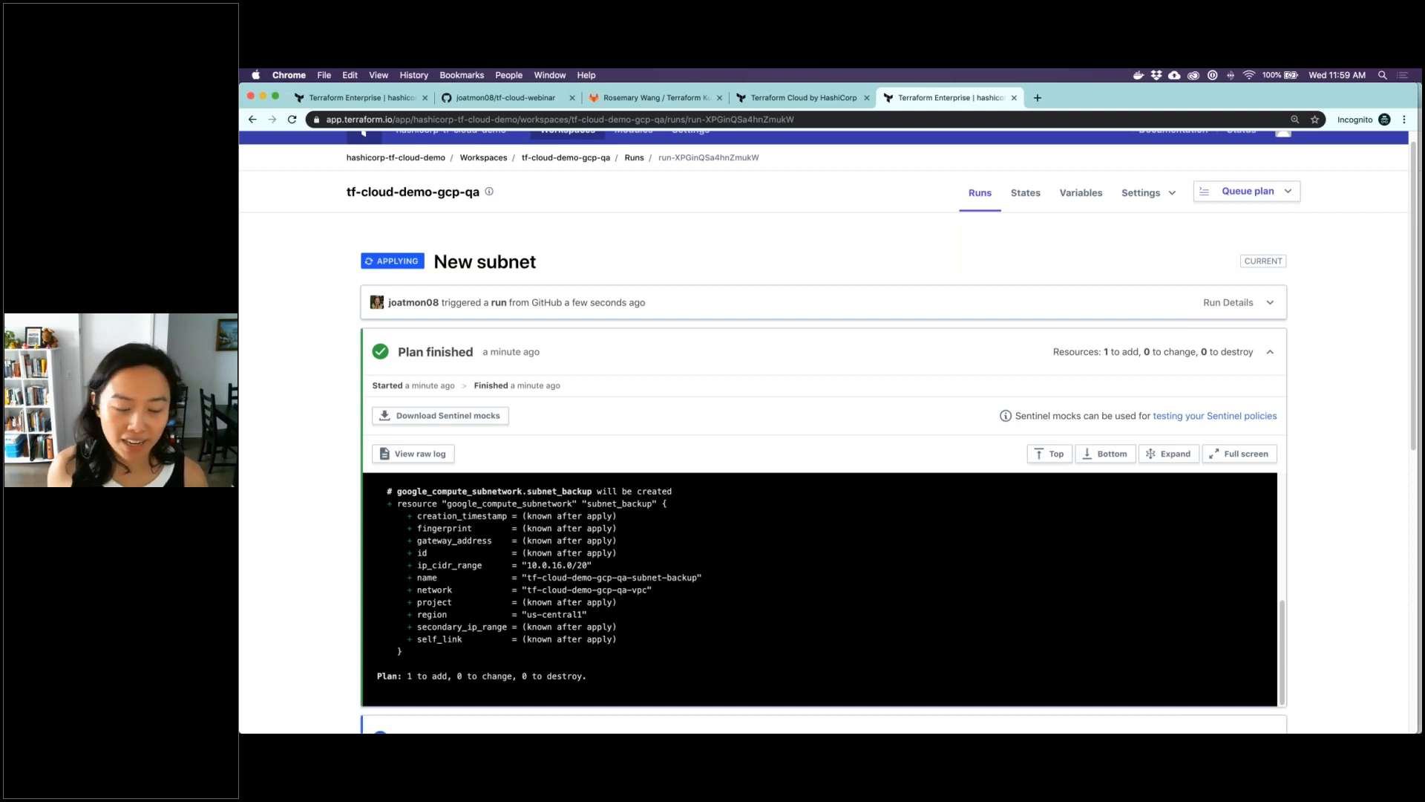
click(607, 360)
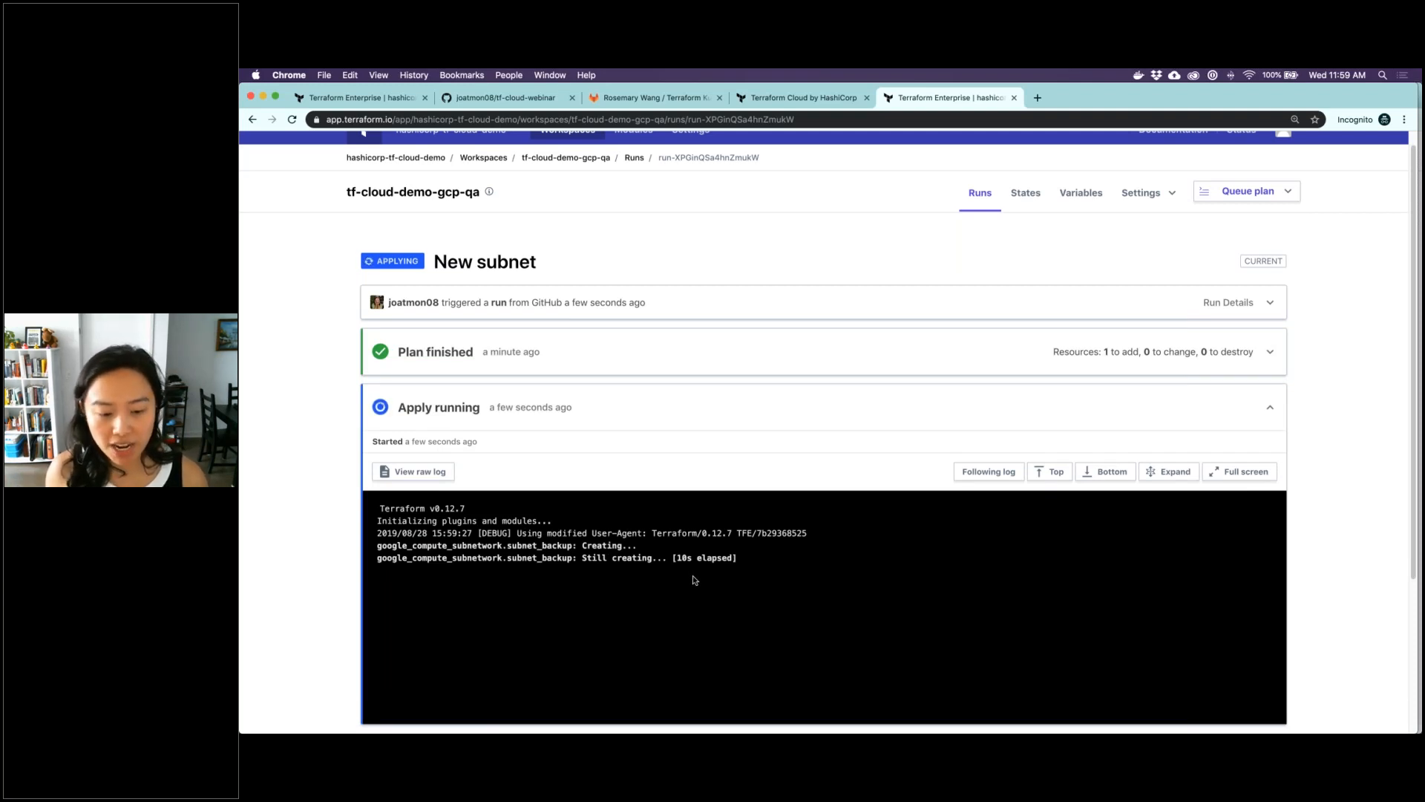
In the tf-cloud-webinar GitHub repository, create a pull request titled New subnet from qa into master with the comment "Ready!"
click(541, 99)
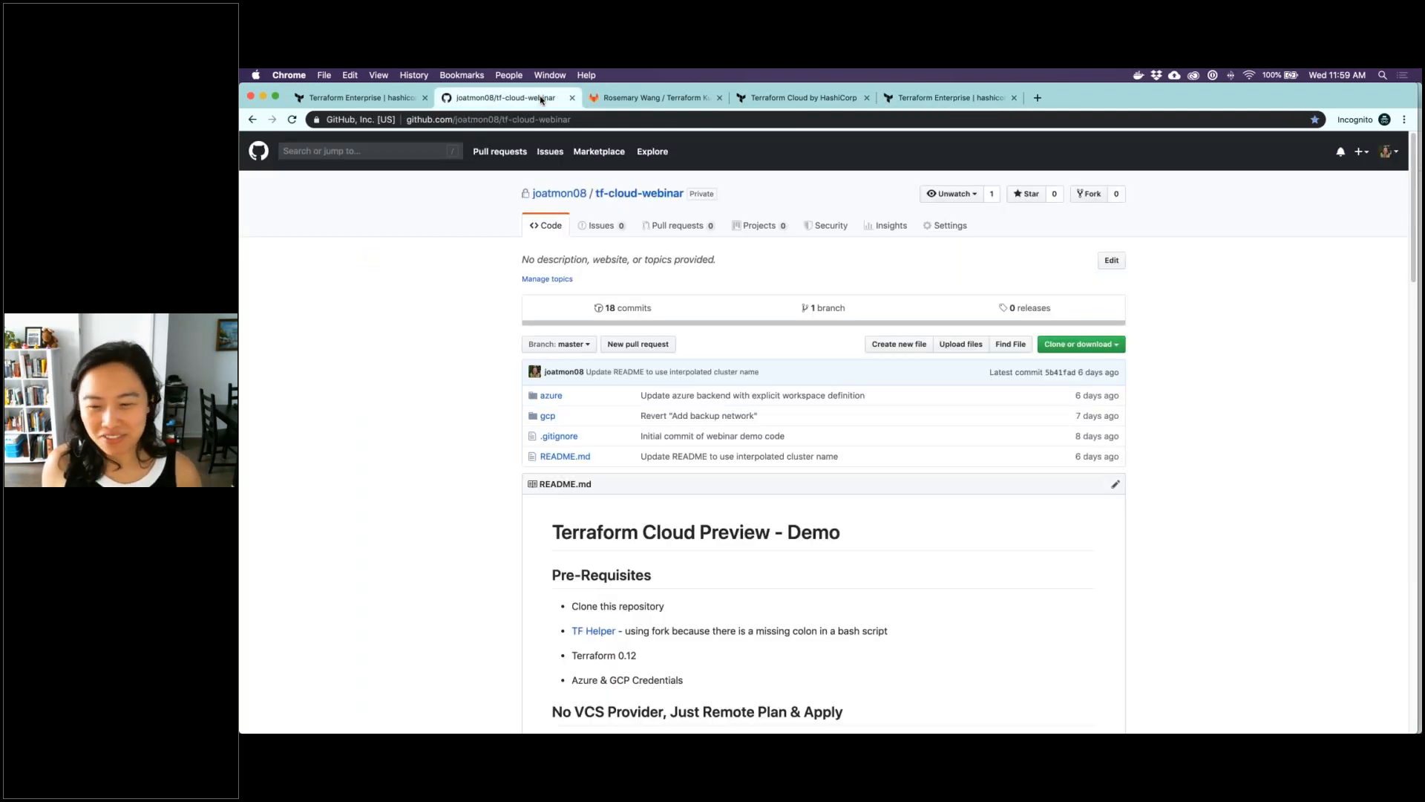
click(292, 119)
click(1051, 359)
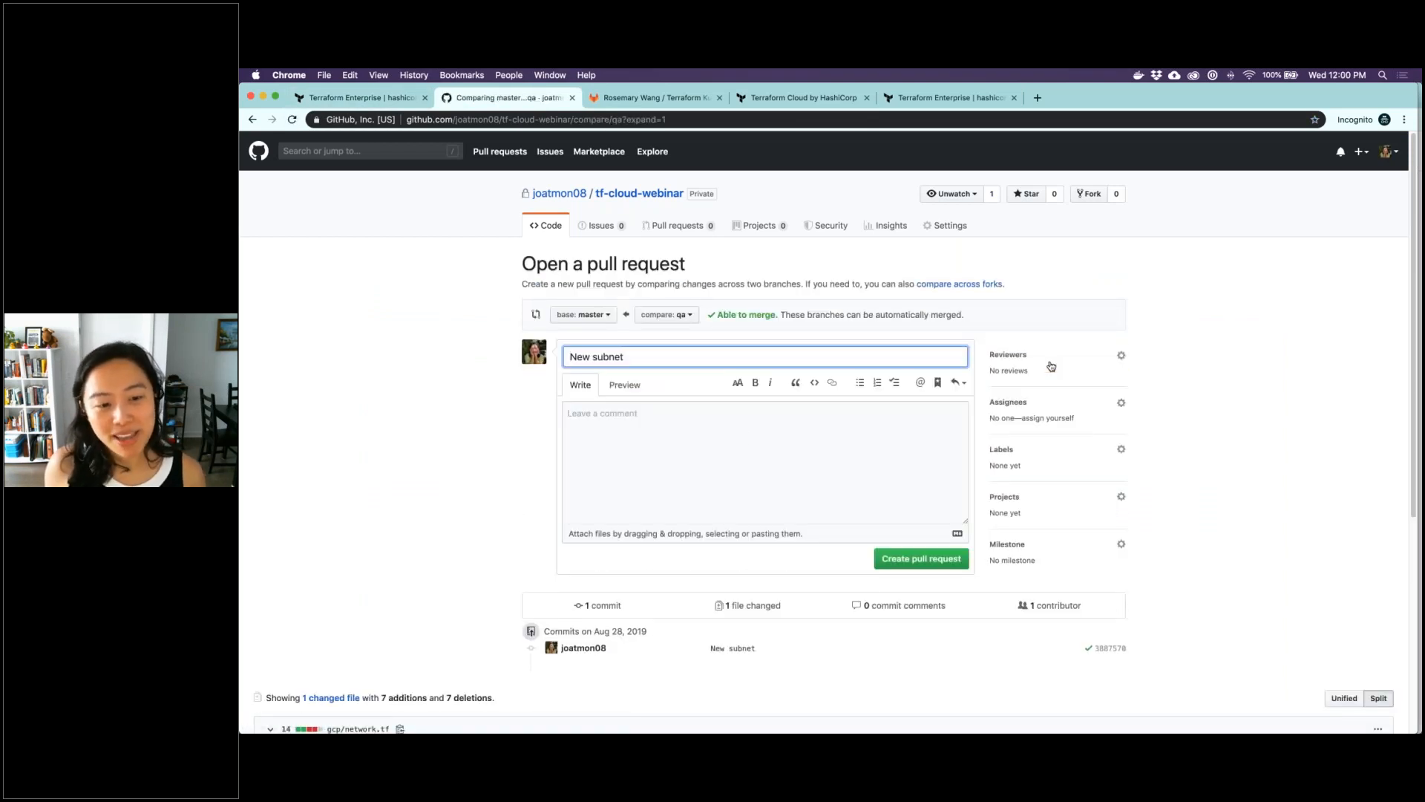
click(744, 439)
text(Ready!)
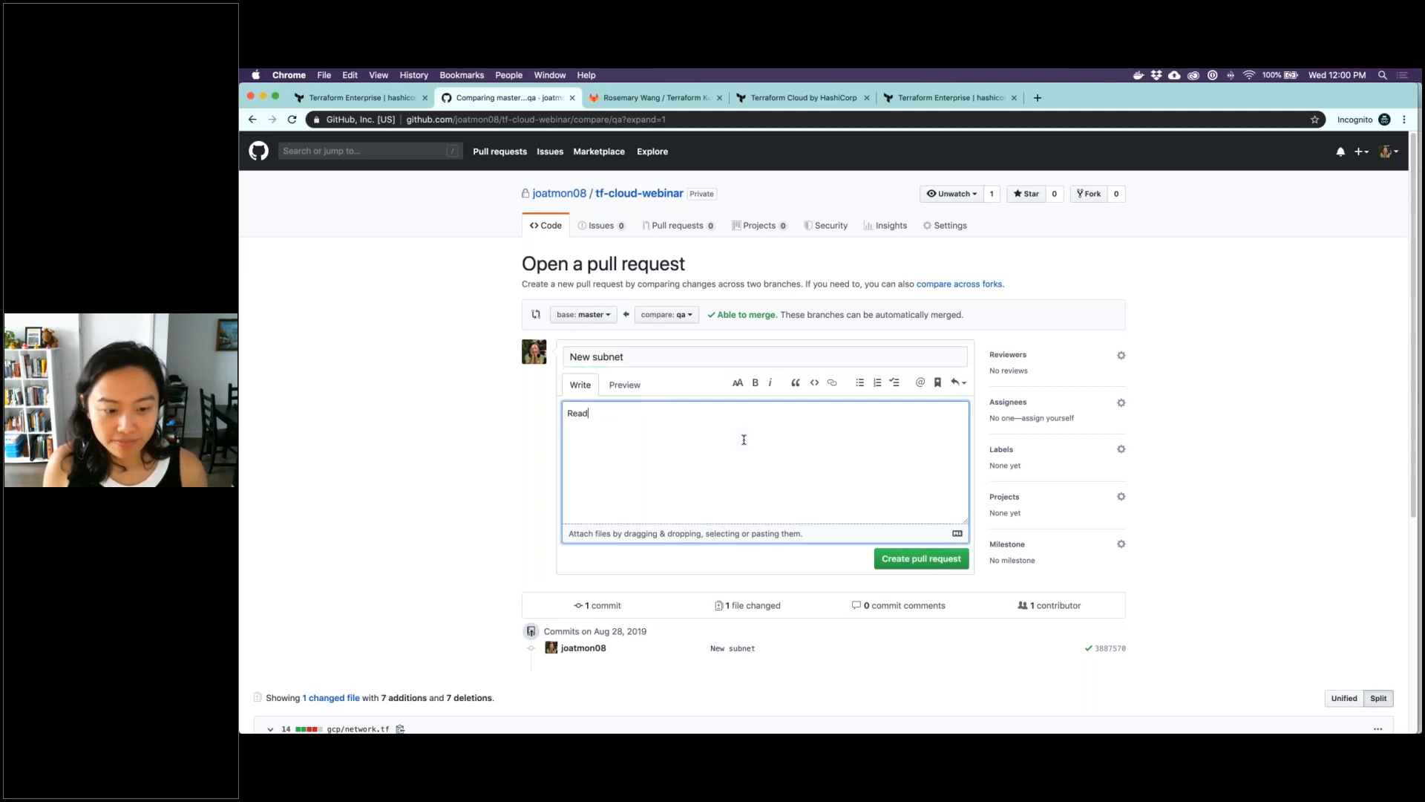
click(921, 561)
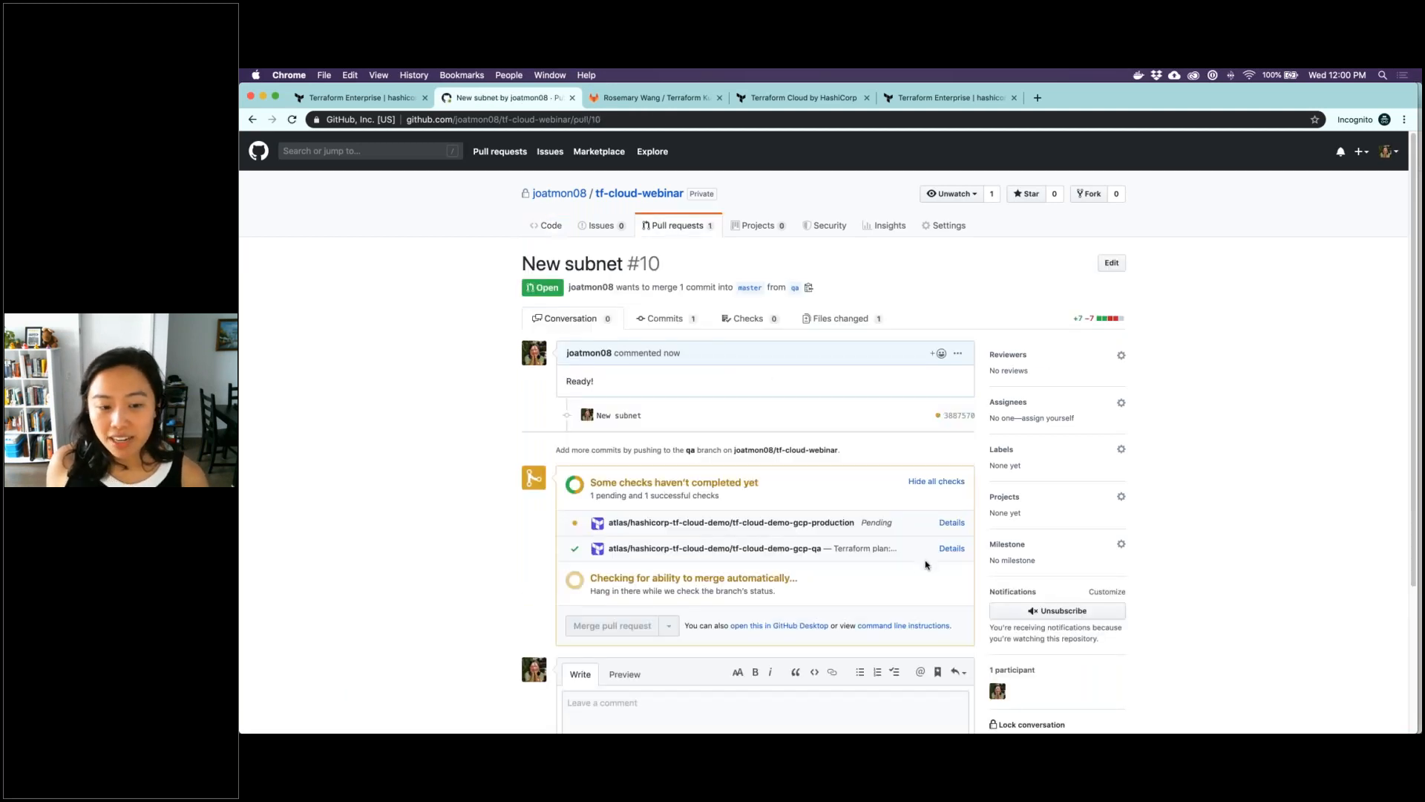
Open the details of the pull request's tf-cloud-demo-gcp-qa check, review the finished plan, and return to the pull request
scroll(910, 534, down, 1)
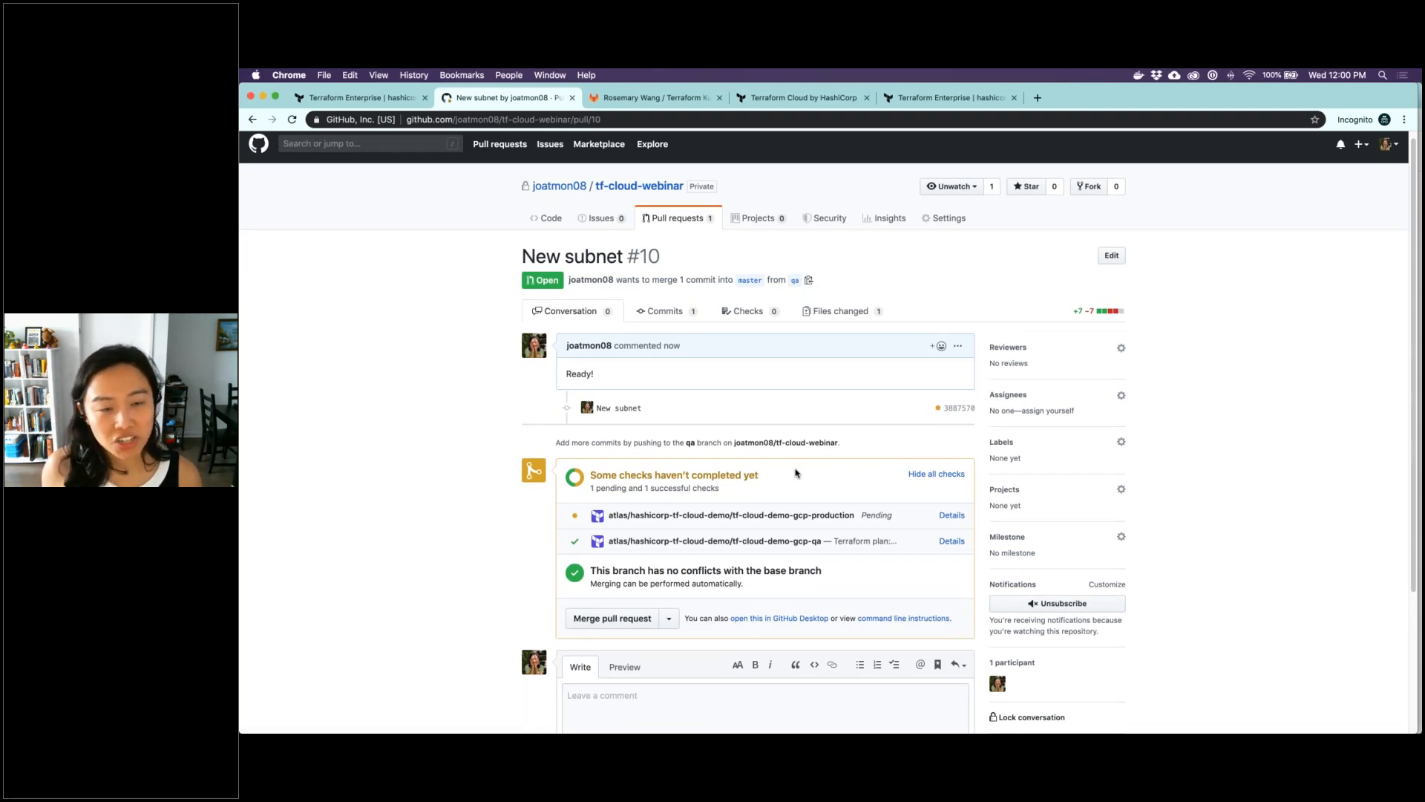
click(952, 541)
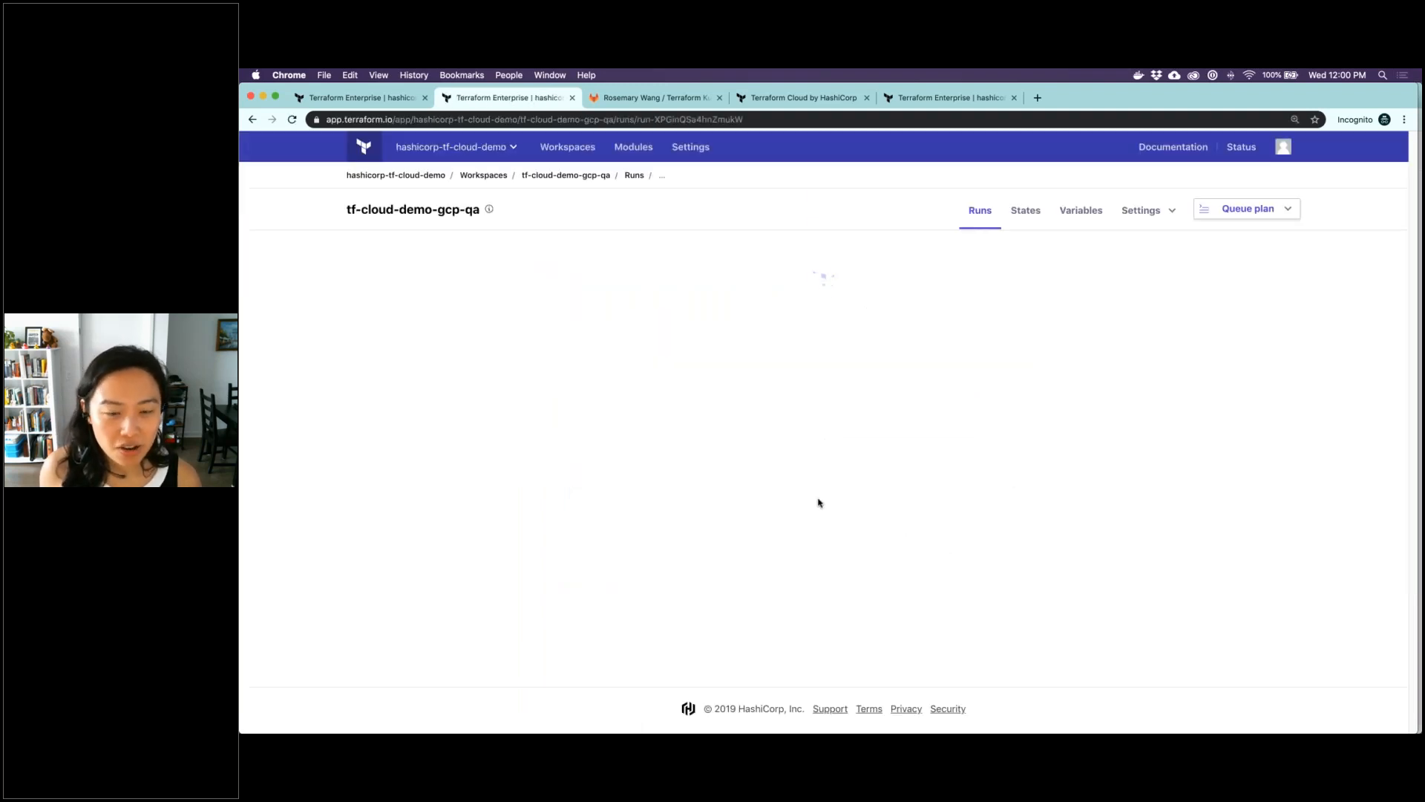
click(657, 413)
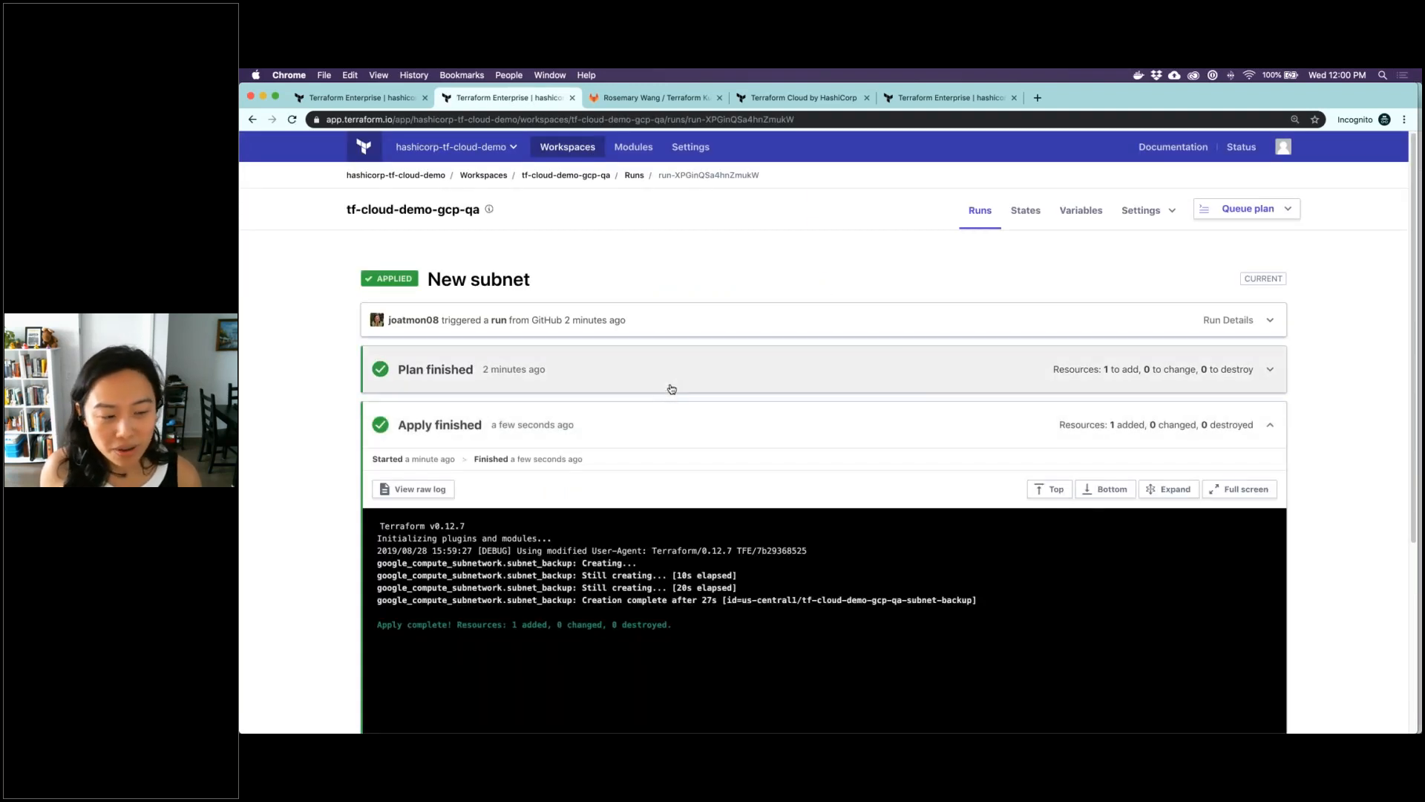
click(672, 385)
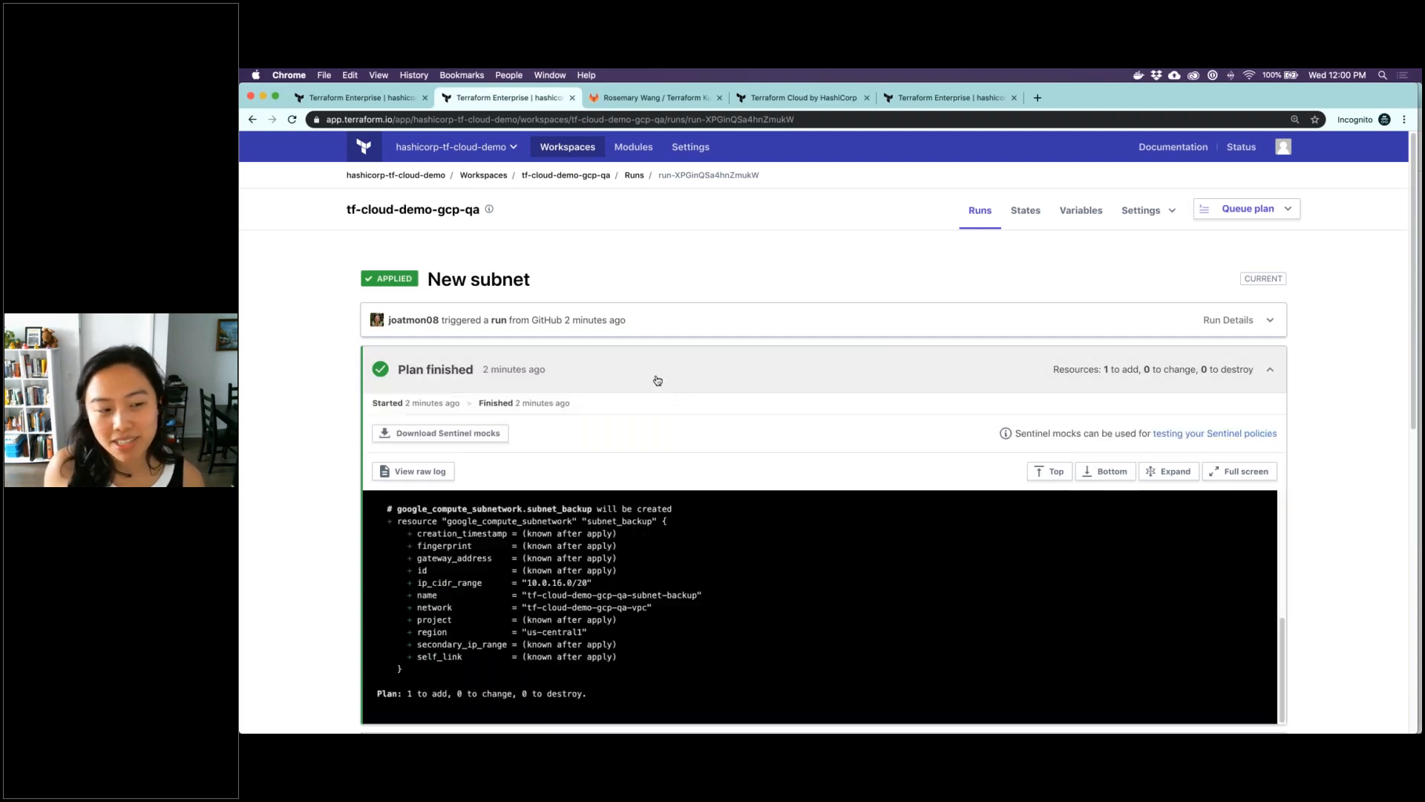
click(251, 120)
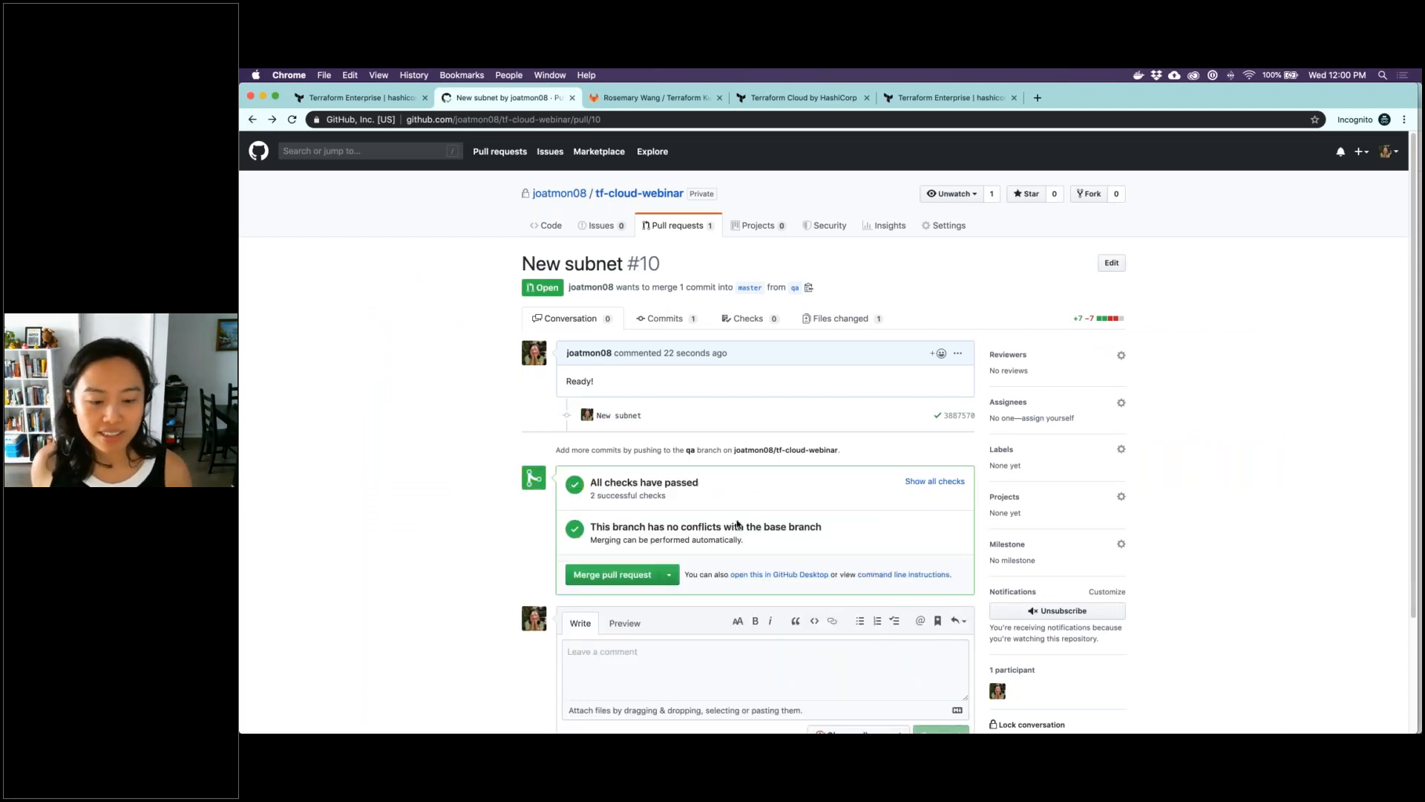
Show all checks, open the tf-cloud-demo-gcp-production check's details in a separate tab, review its speculative plan, and close that tab
click(940, 483)
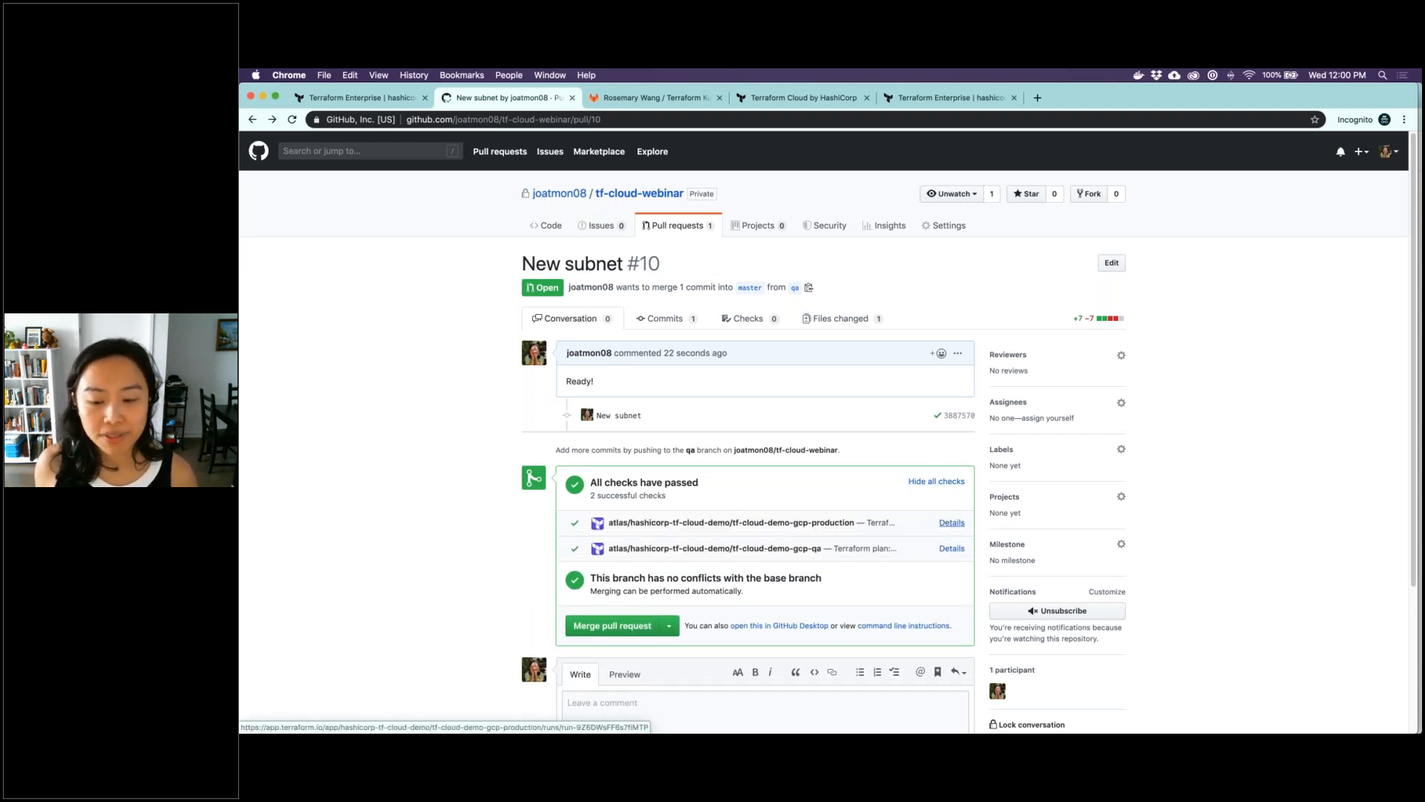
right_click(947, 526)
click(980, 529)
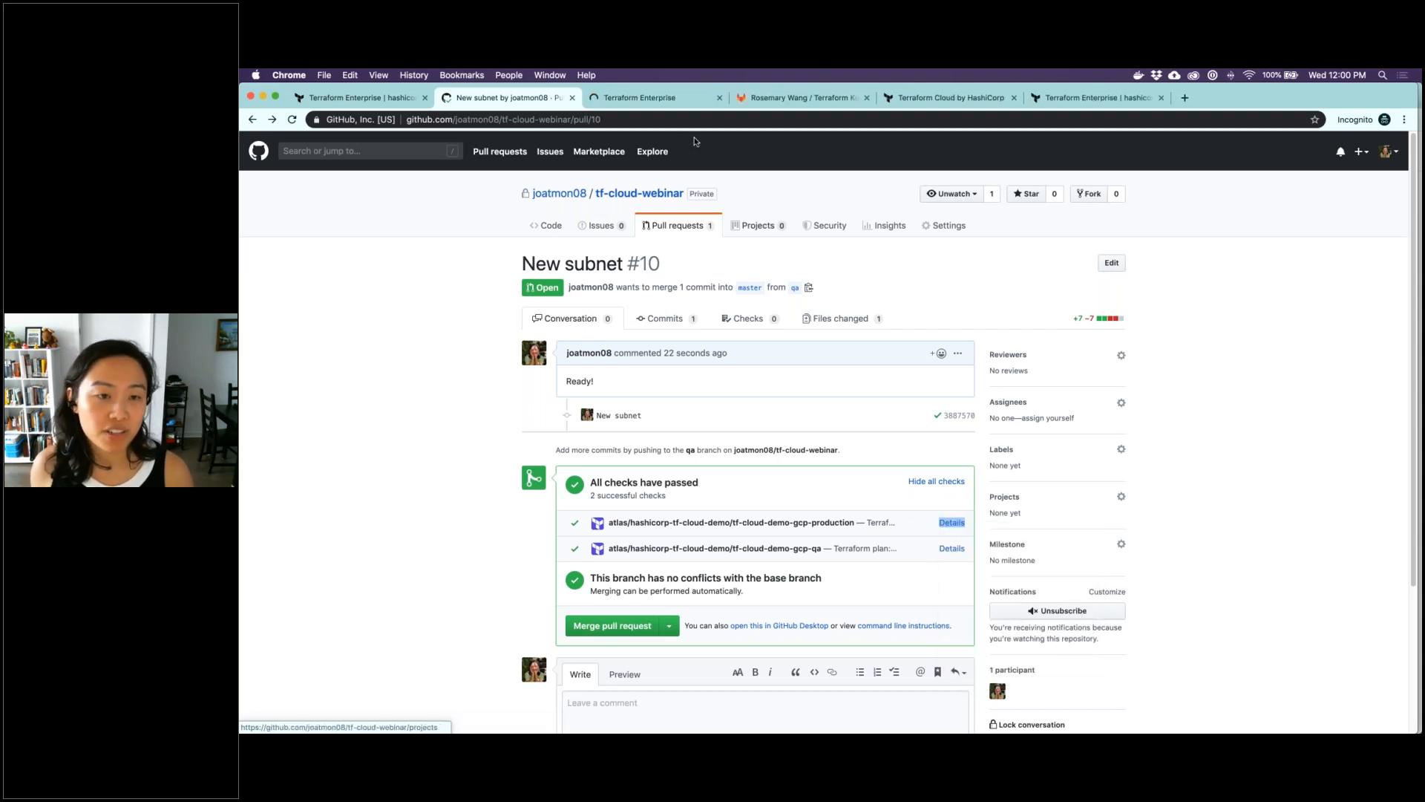
click(677, 98)
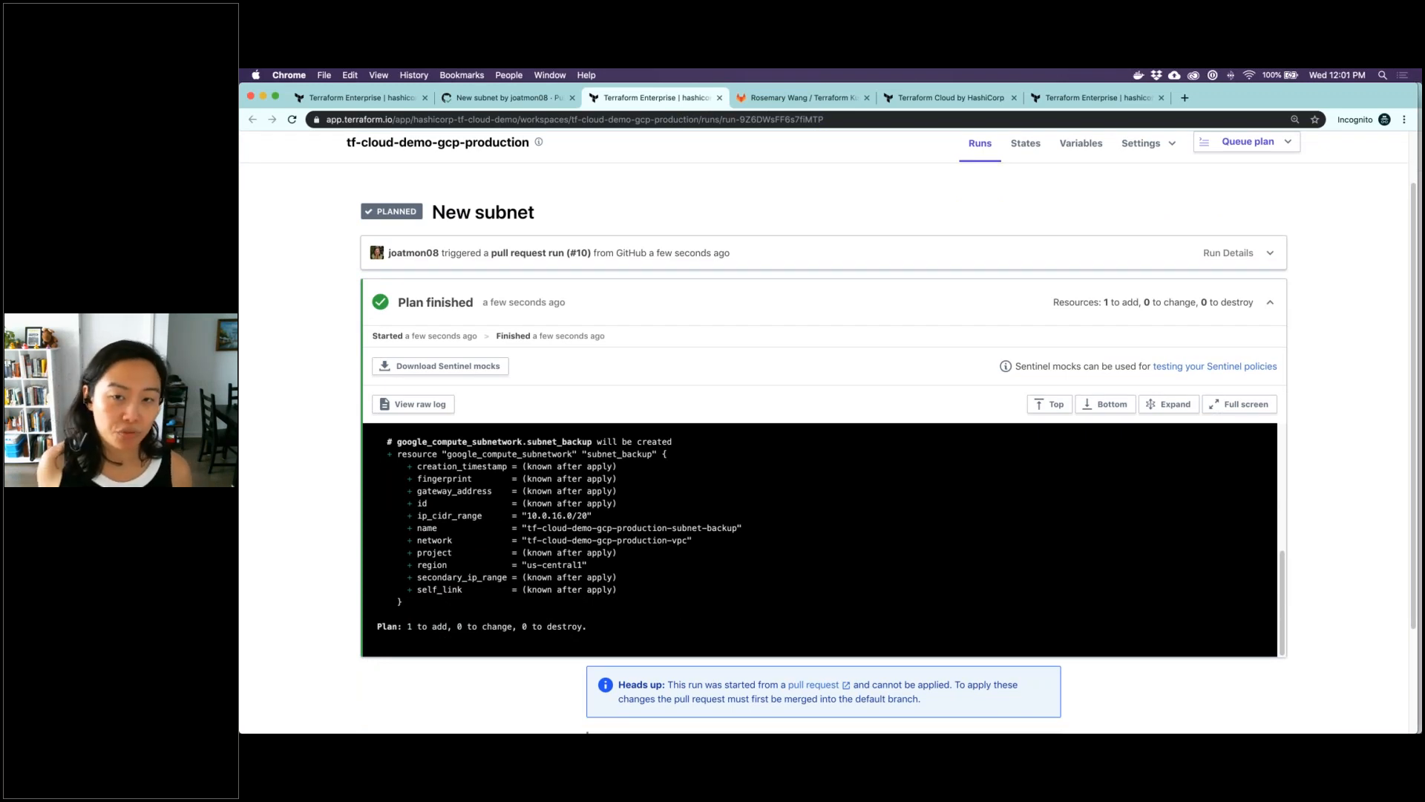
click(719, 97)
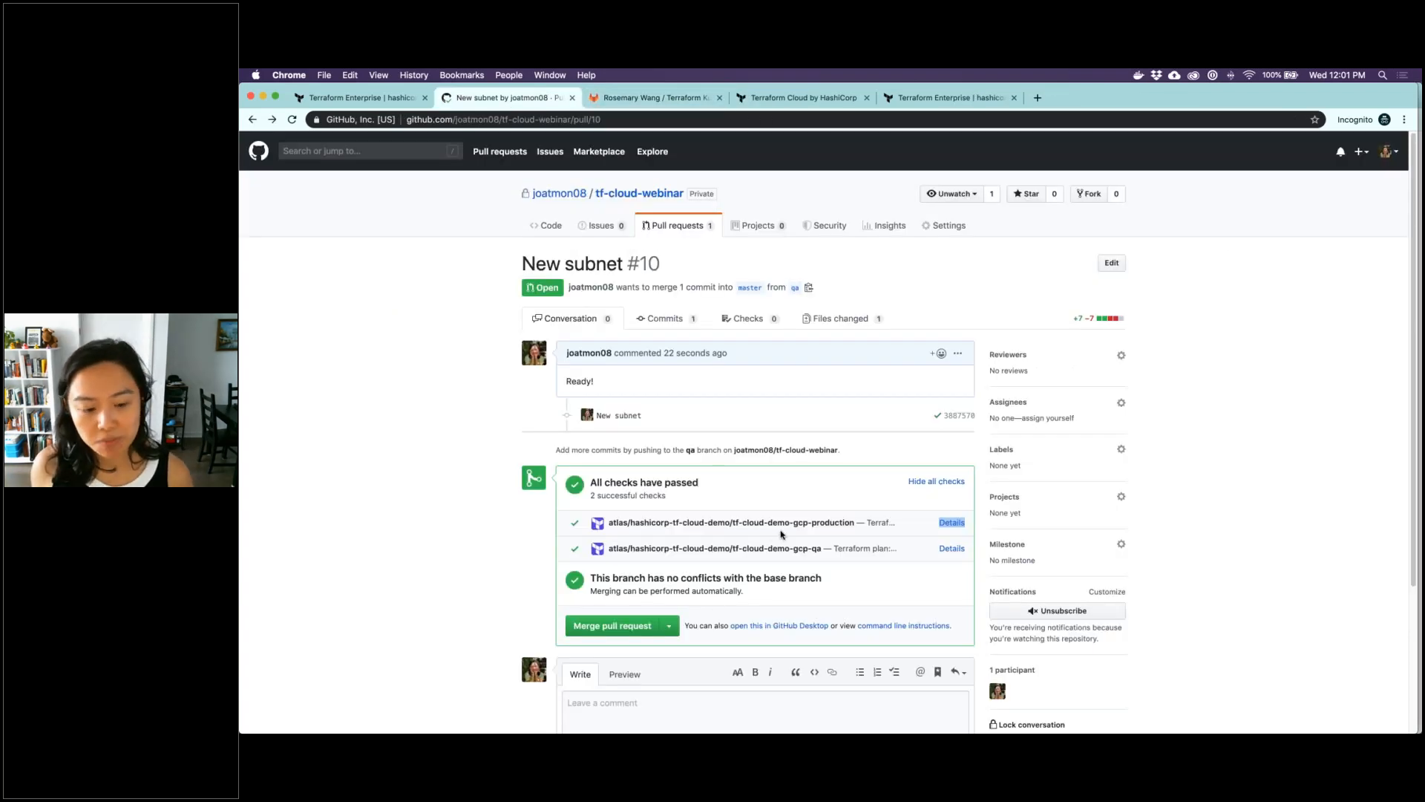
Merge the New subnet pull request into master, keeping the default merge message
scroll(780, 533, down, 1)
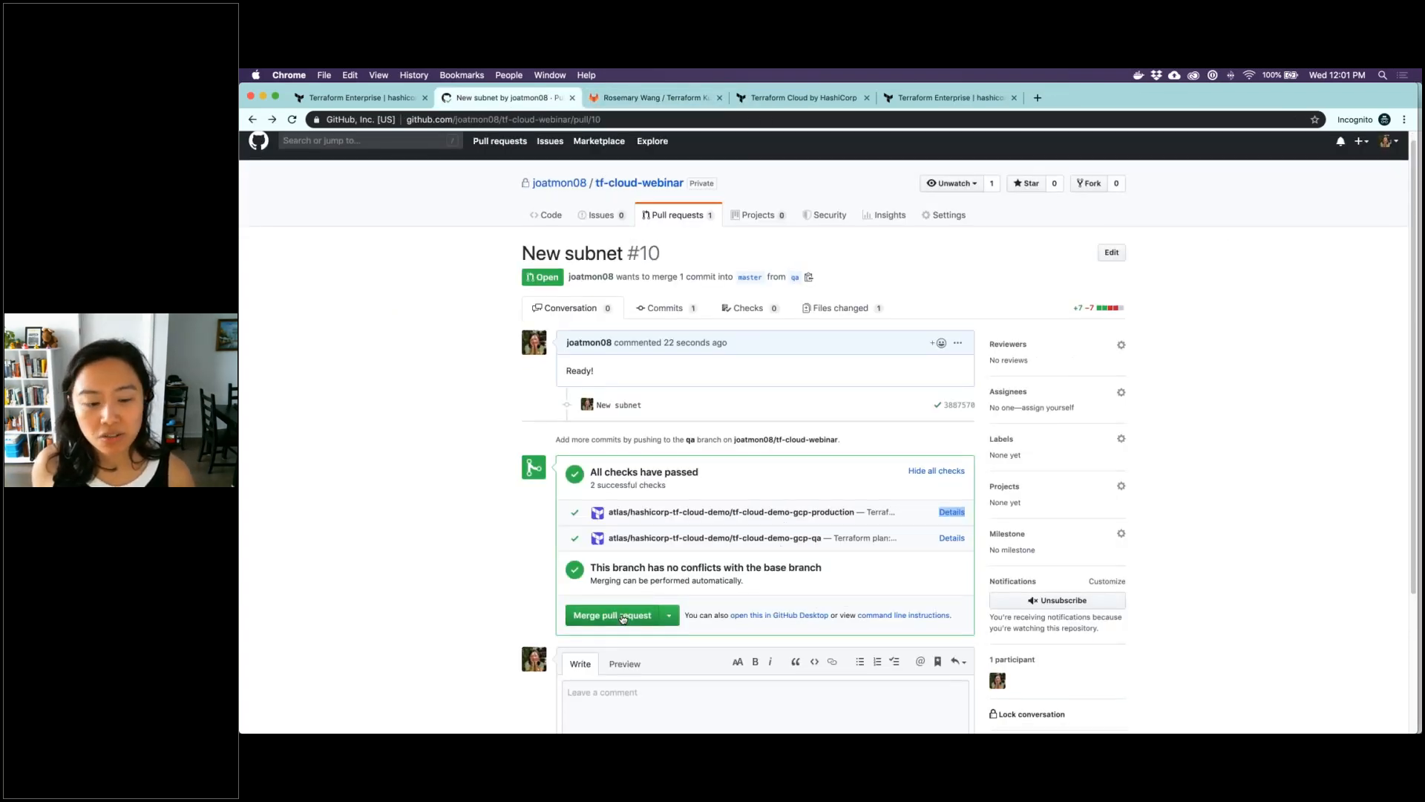
click(623, 617)
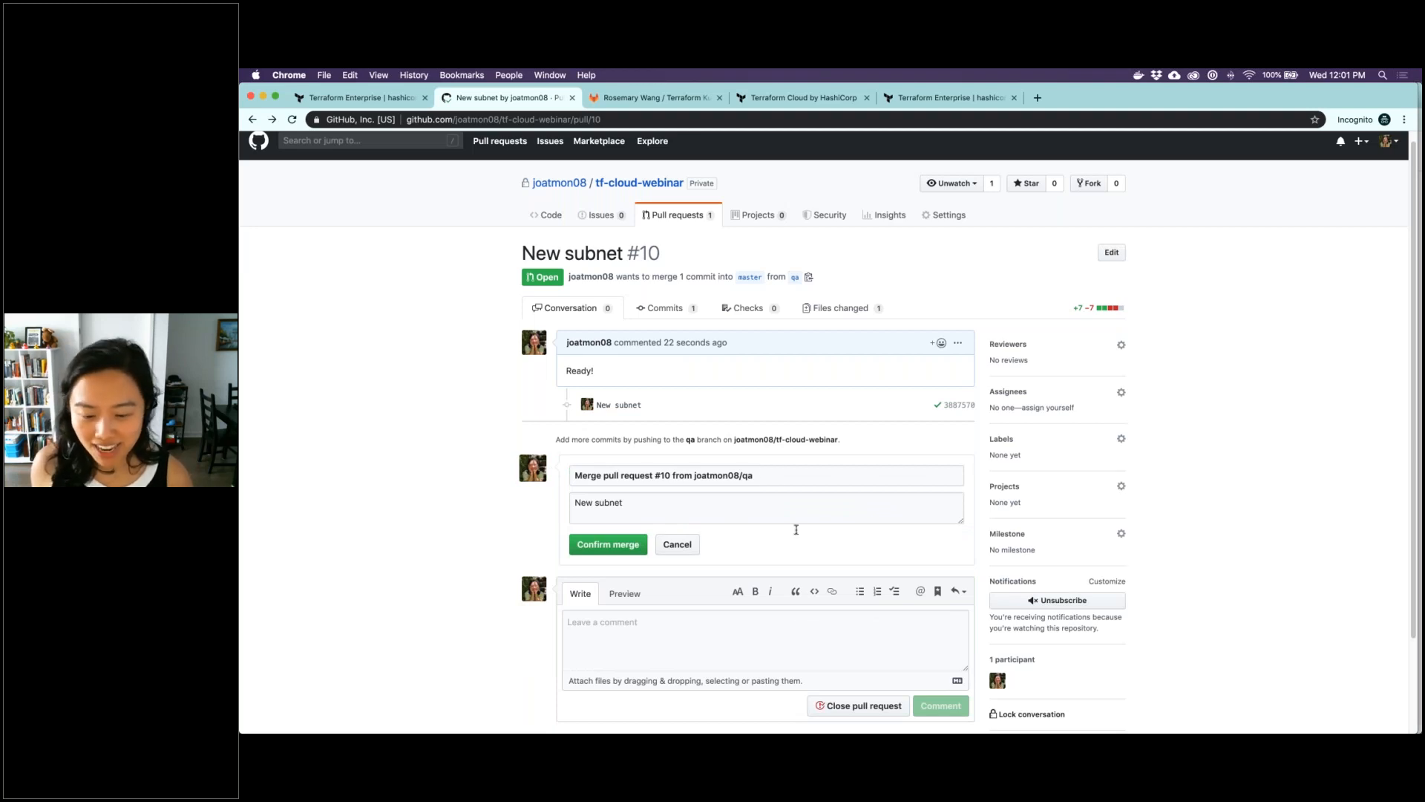
click(624, 547)
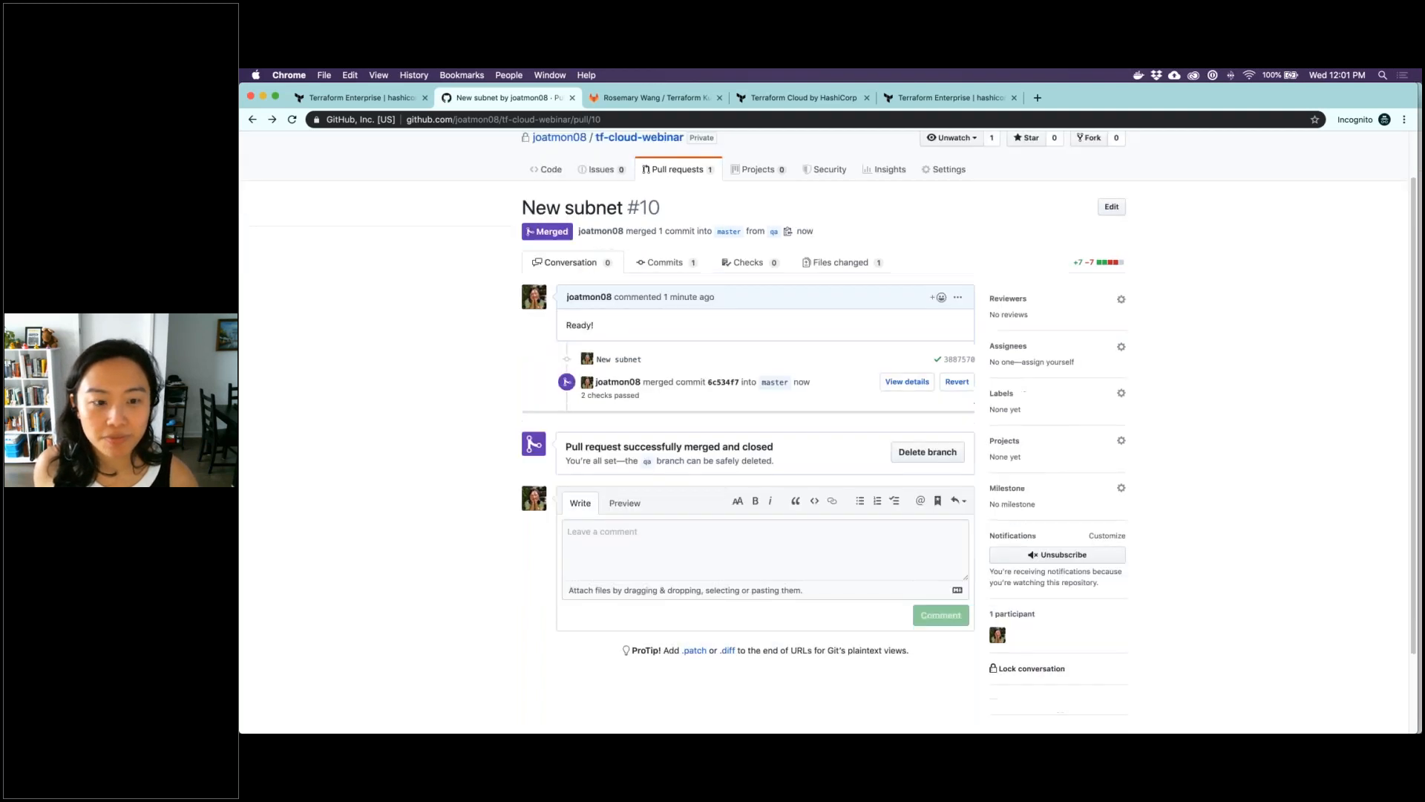
Return to the Terraform workspaces list and open the tf-cloud-demo-gcp-production workspace's current run for pull request #10
click(805, 104)
click(912, 100)
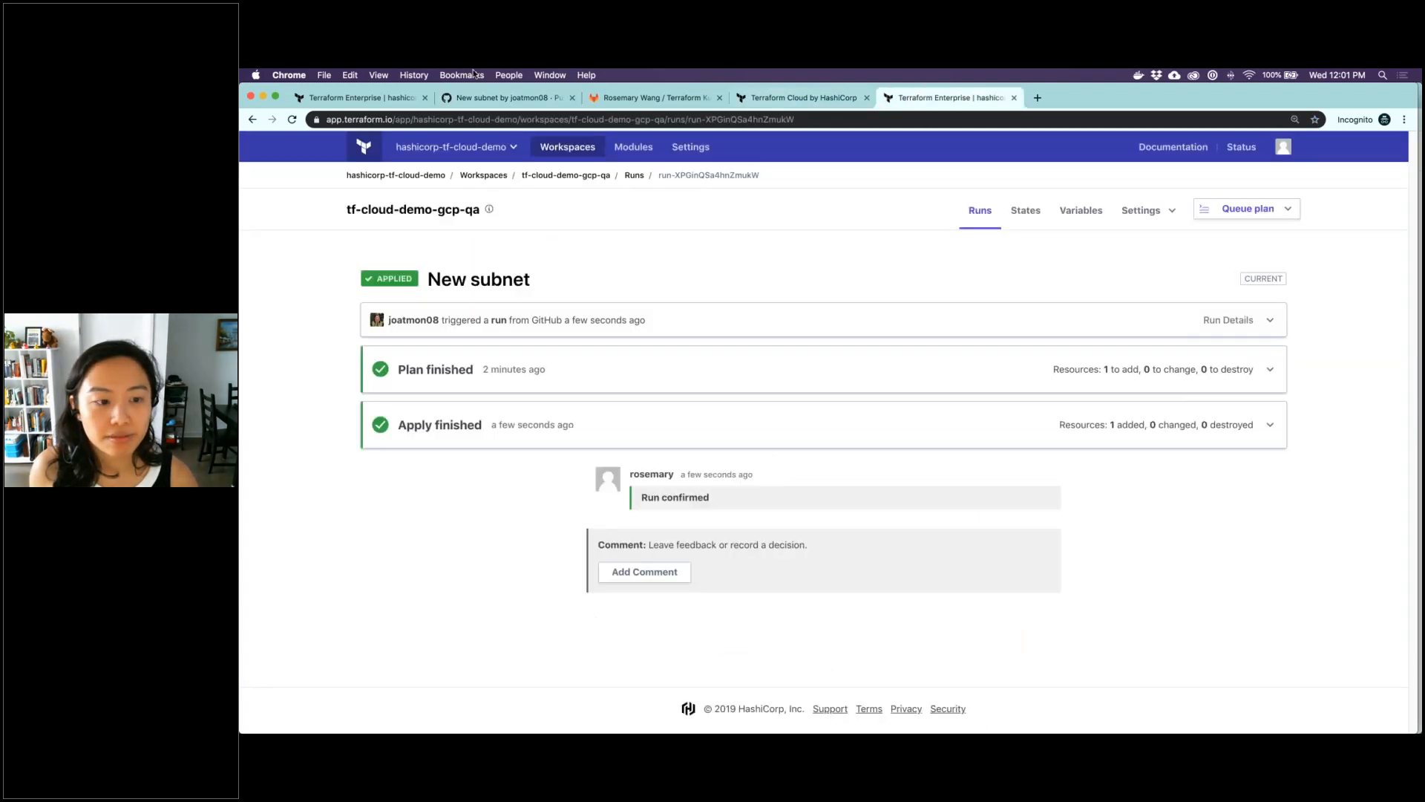
click(364, 101)
click(491, 176)
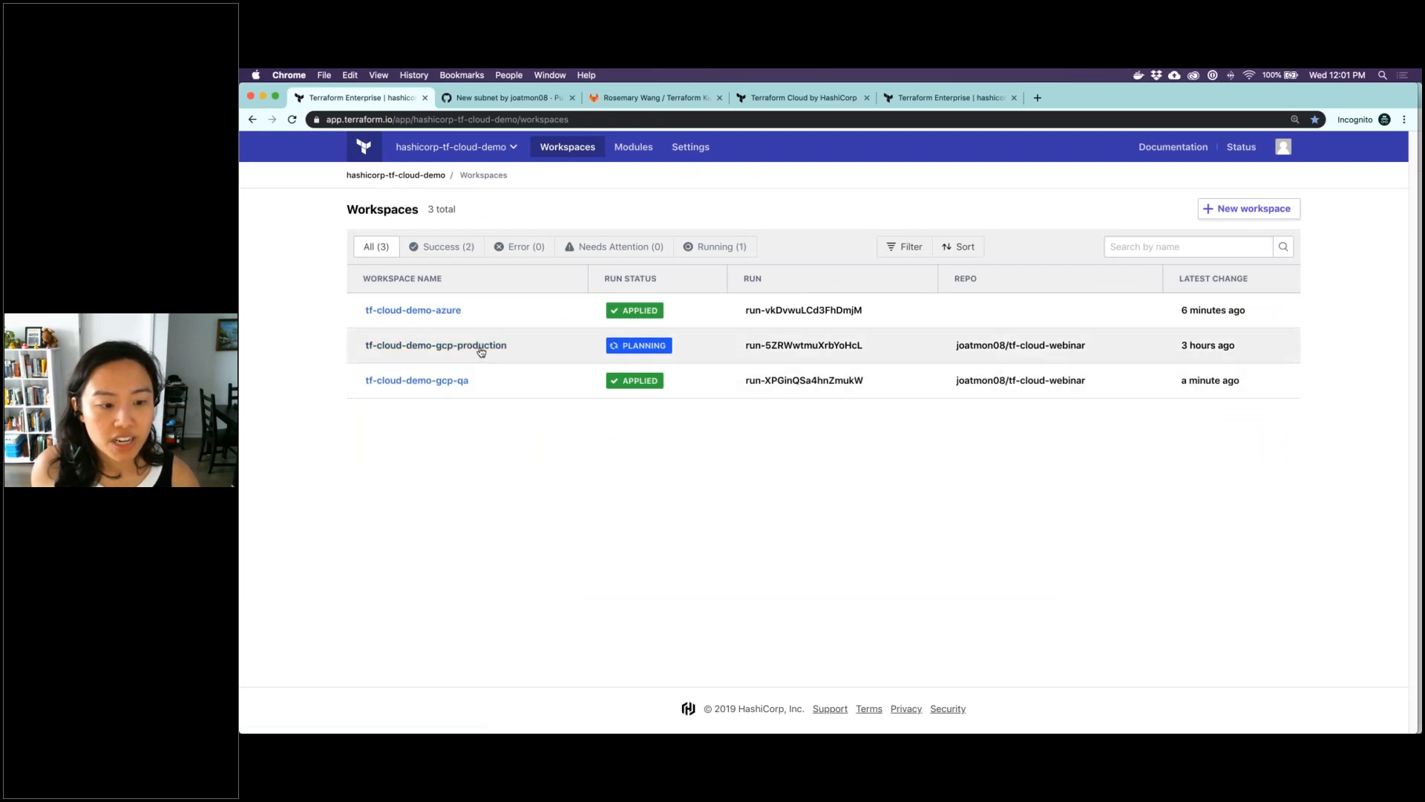
mouse_move(481, 352)
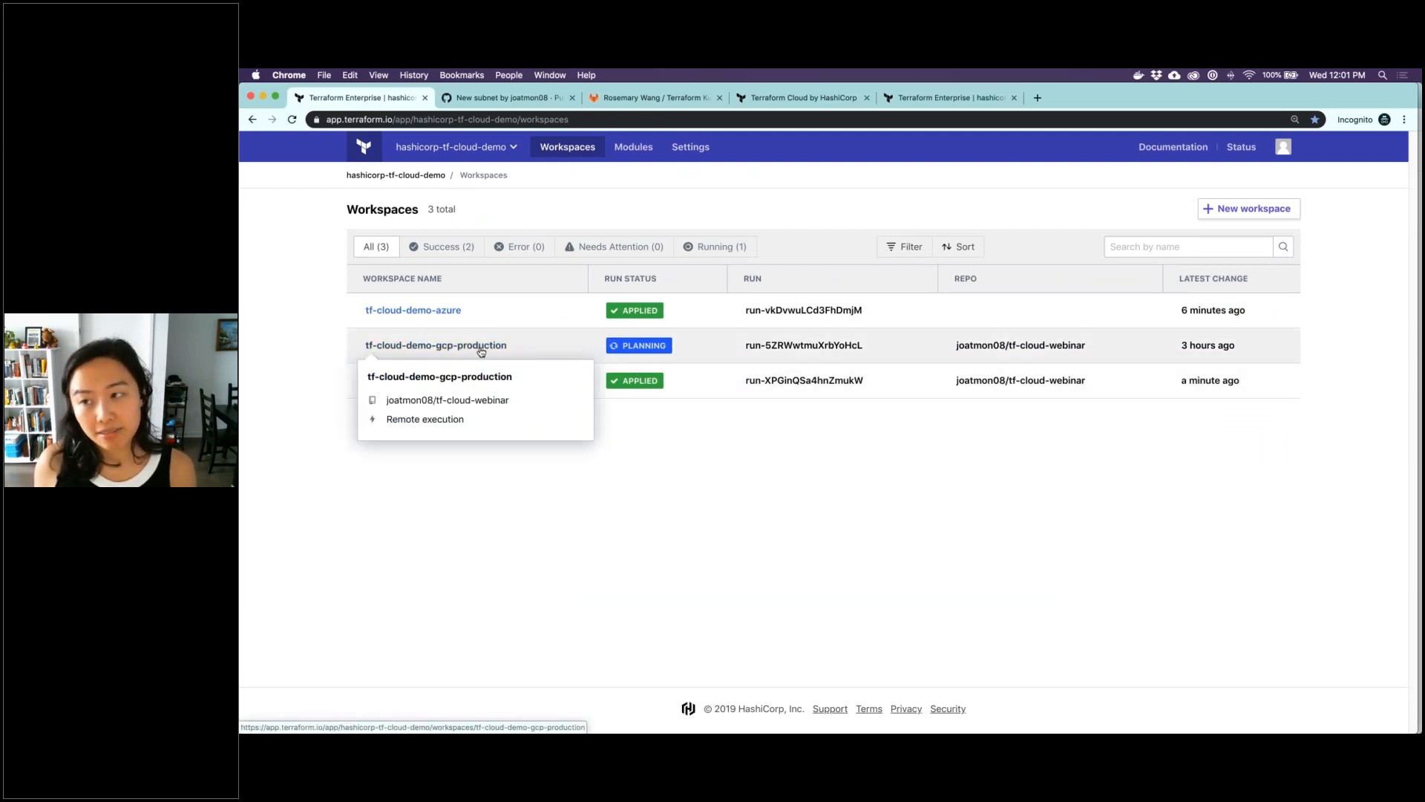
click(481, 350)
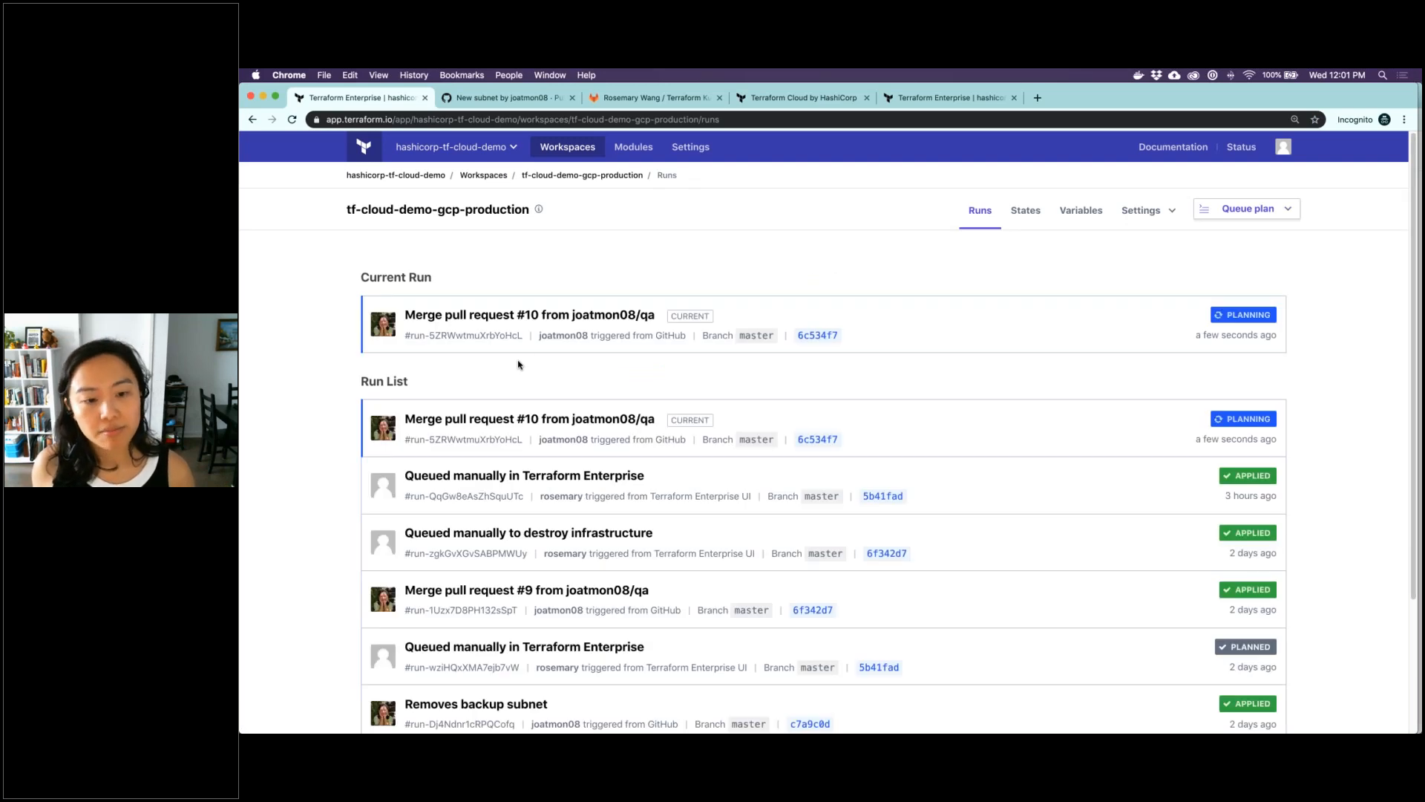
click(559, 321)
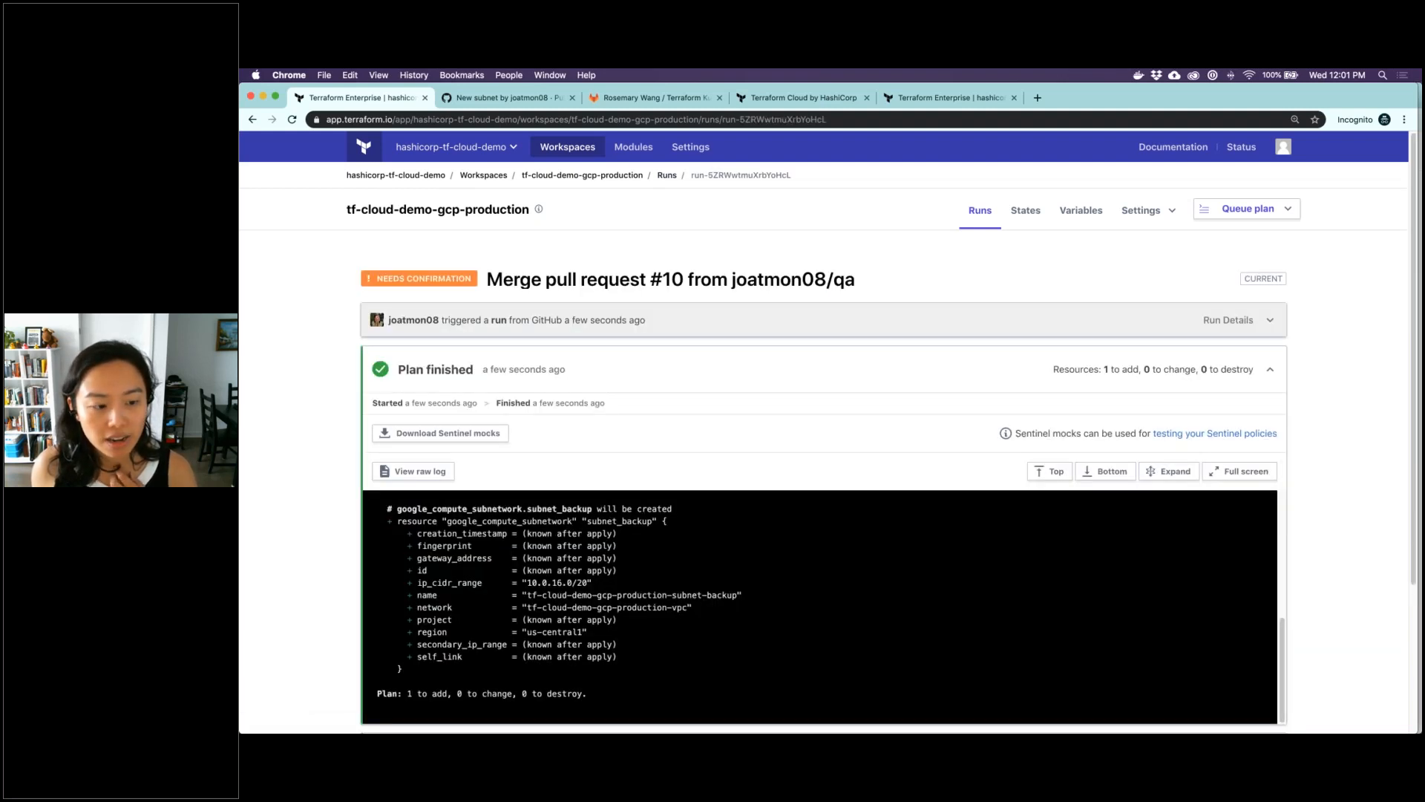
Review the production run's plan for the backup subnet, and confirm and apply it without a comment
scroll(519, 402, down, 3)
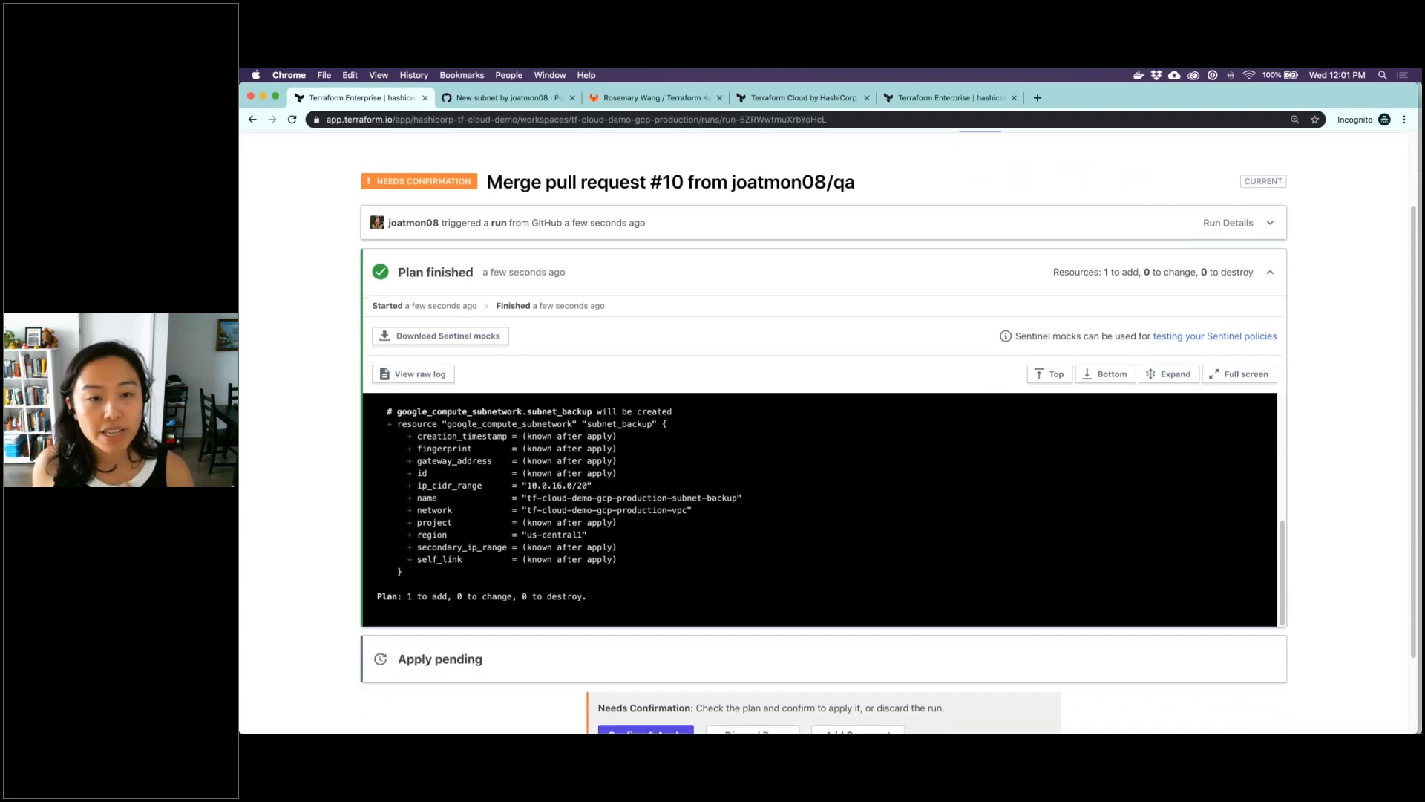
scroll(526, 404, down, 2)
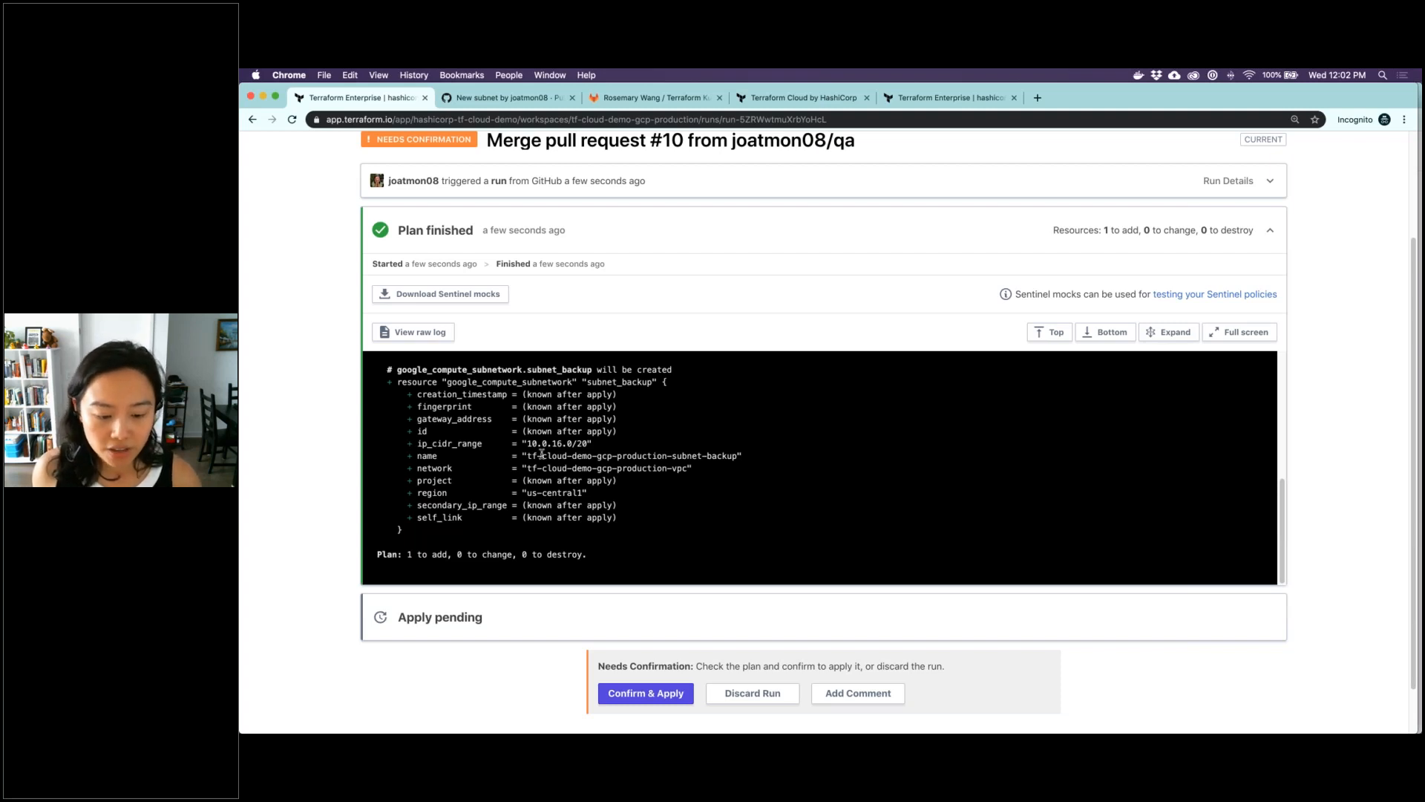
click(628, 695)
click(645, 721)
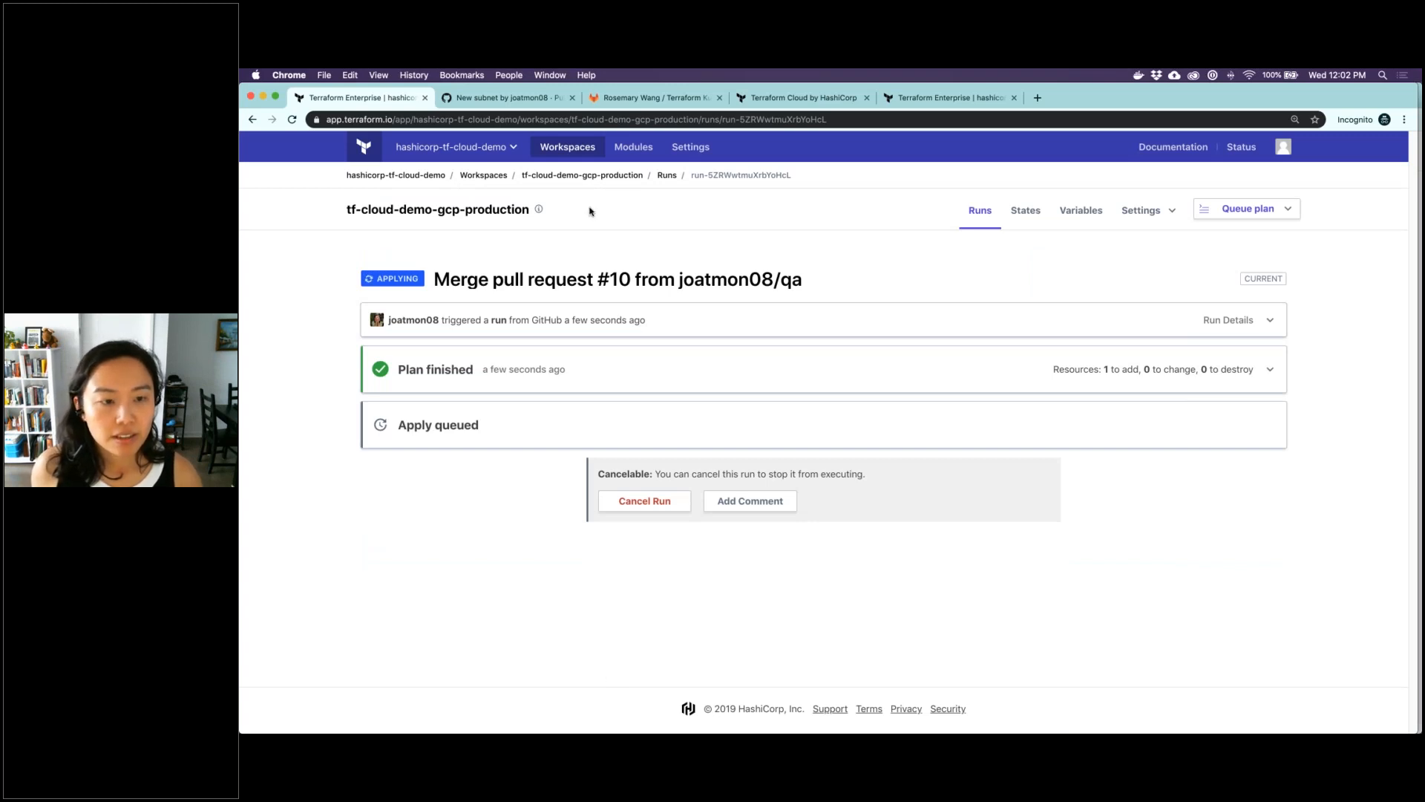
Open the tf-cloud-demo-gcp-qa workspace and examine its Terraform and environment variables, including CONFIRM_DESTROY, without changing them
click(494, 176)
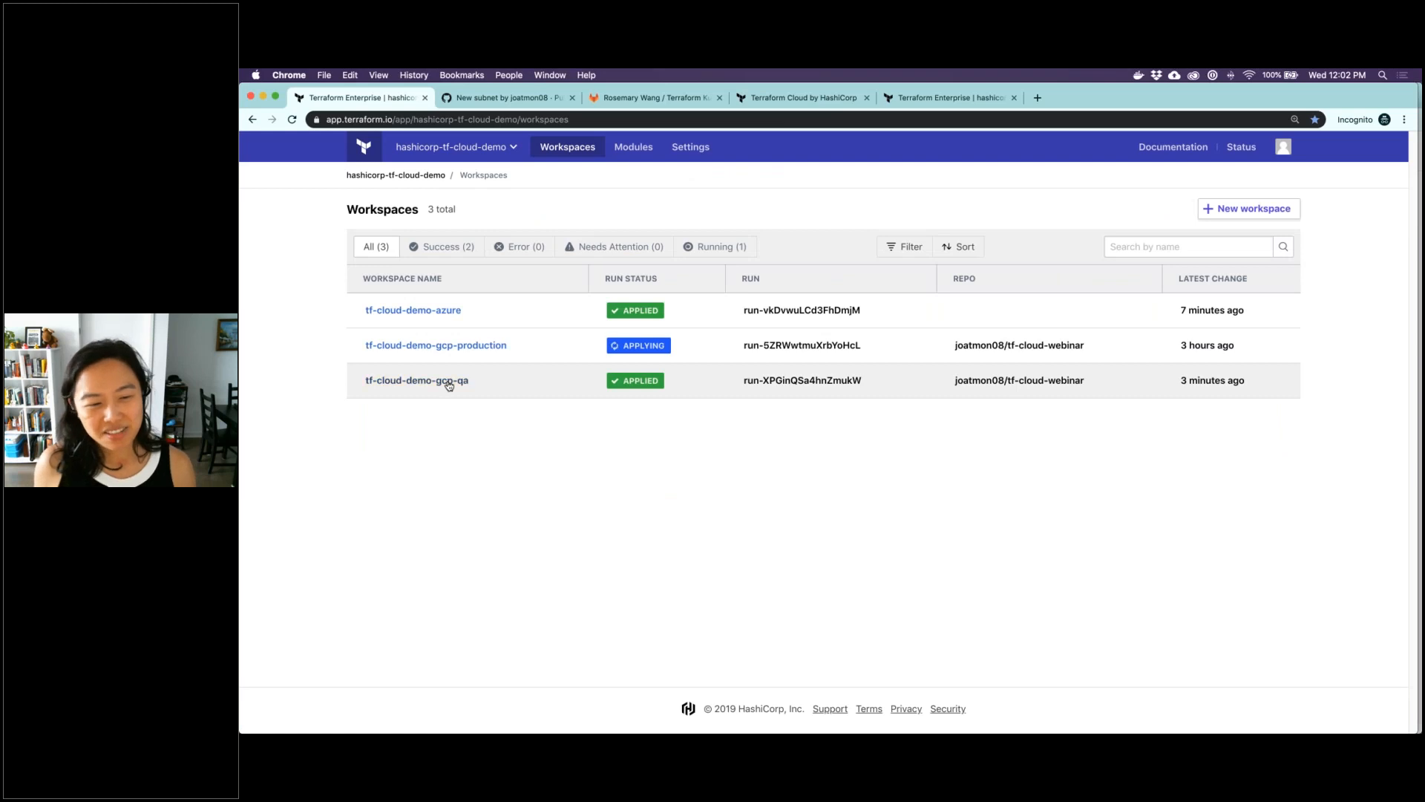
mouse_move(469, 351)
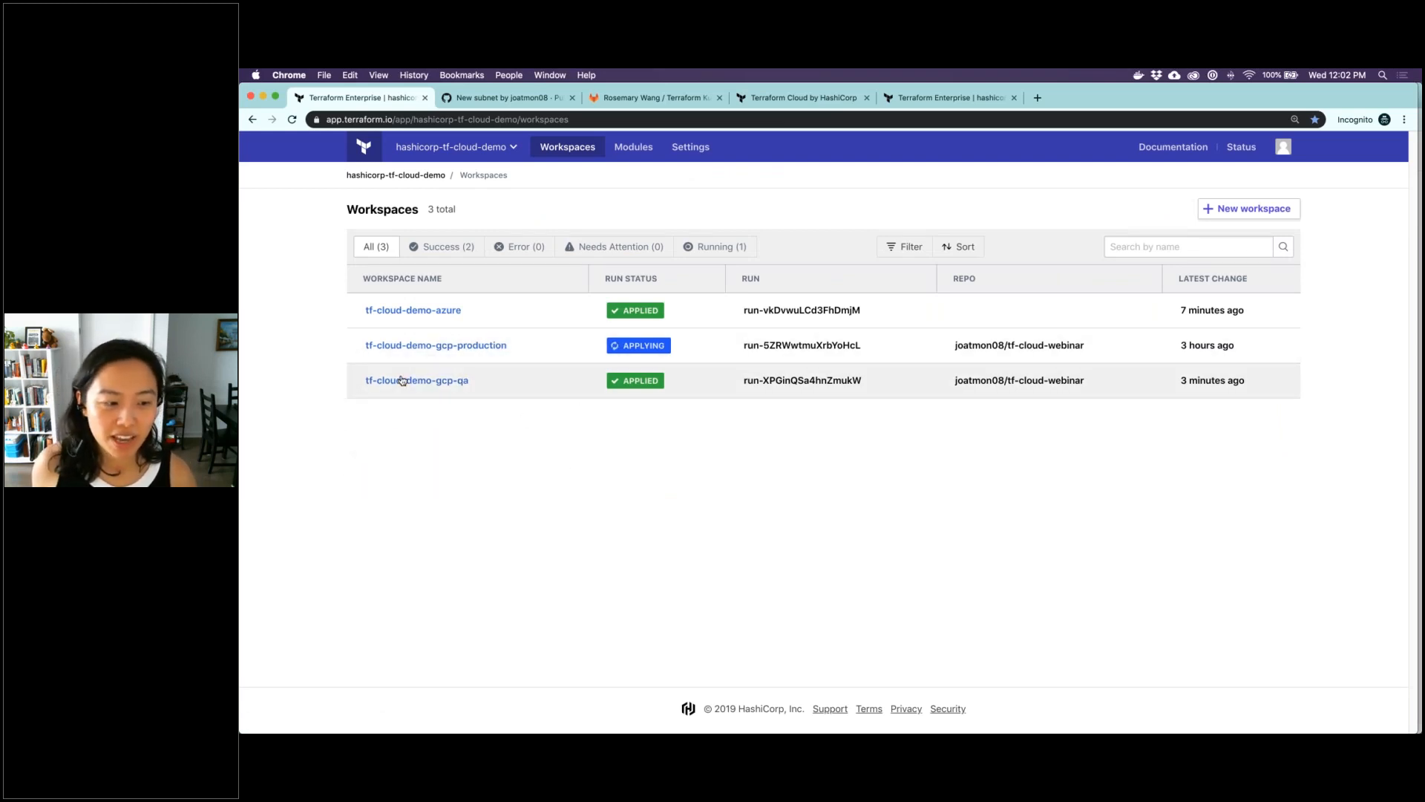
click(376, 381)
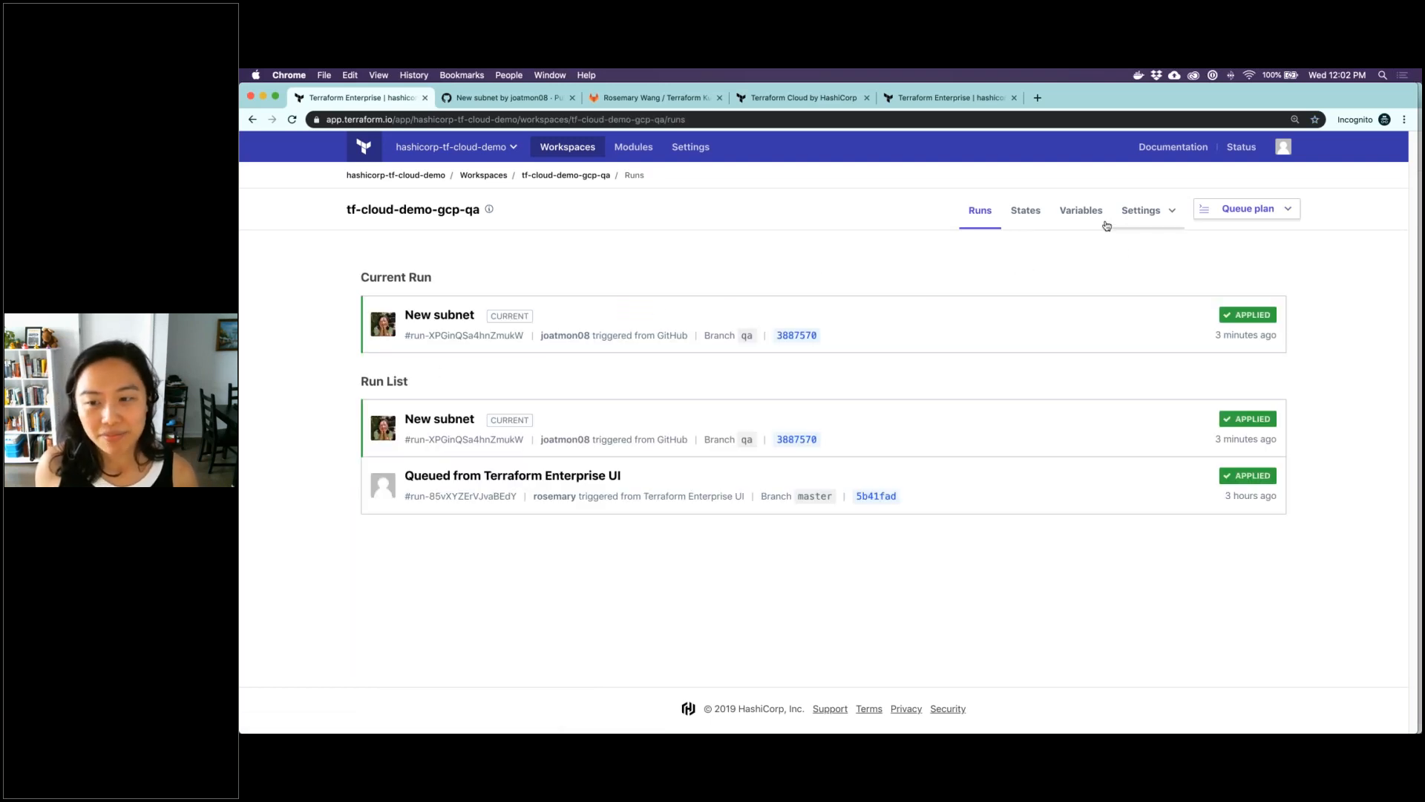
click(1083, 212)
scroll(706, 536, down, 4)
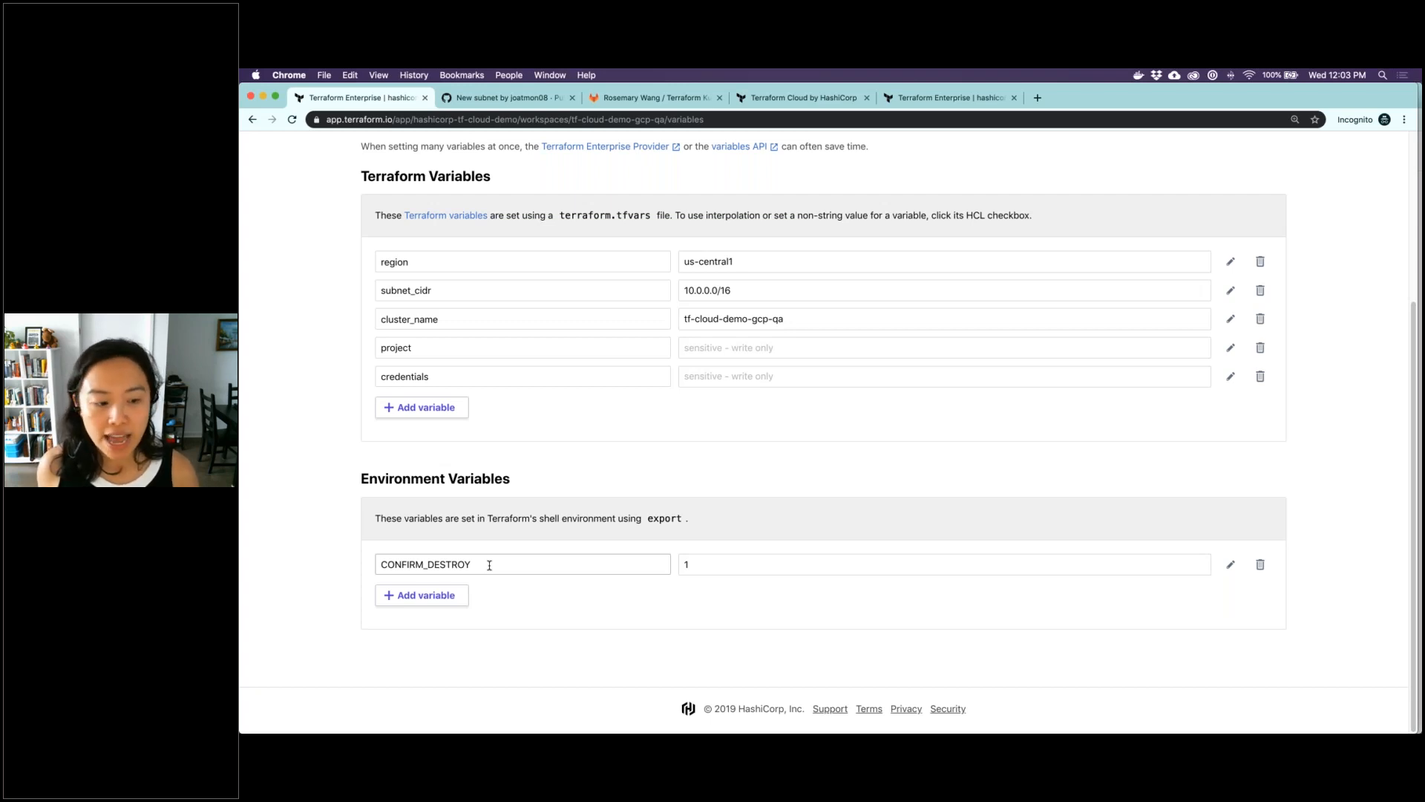
drag(360, 478, 375, 562)
click(475, 566)
click(299, 575)
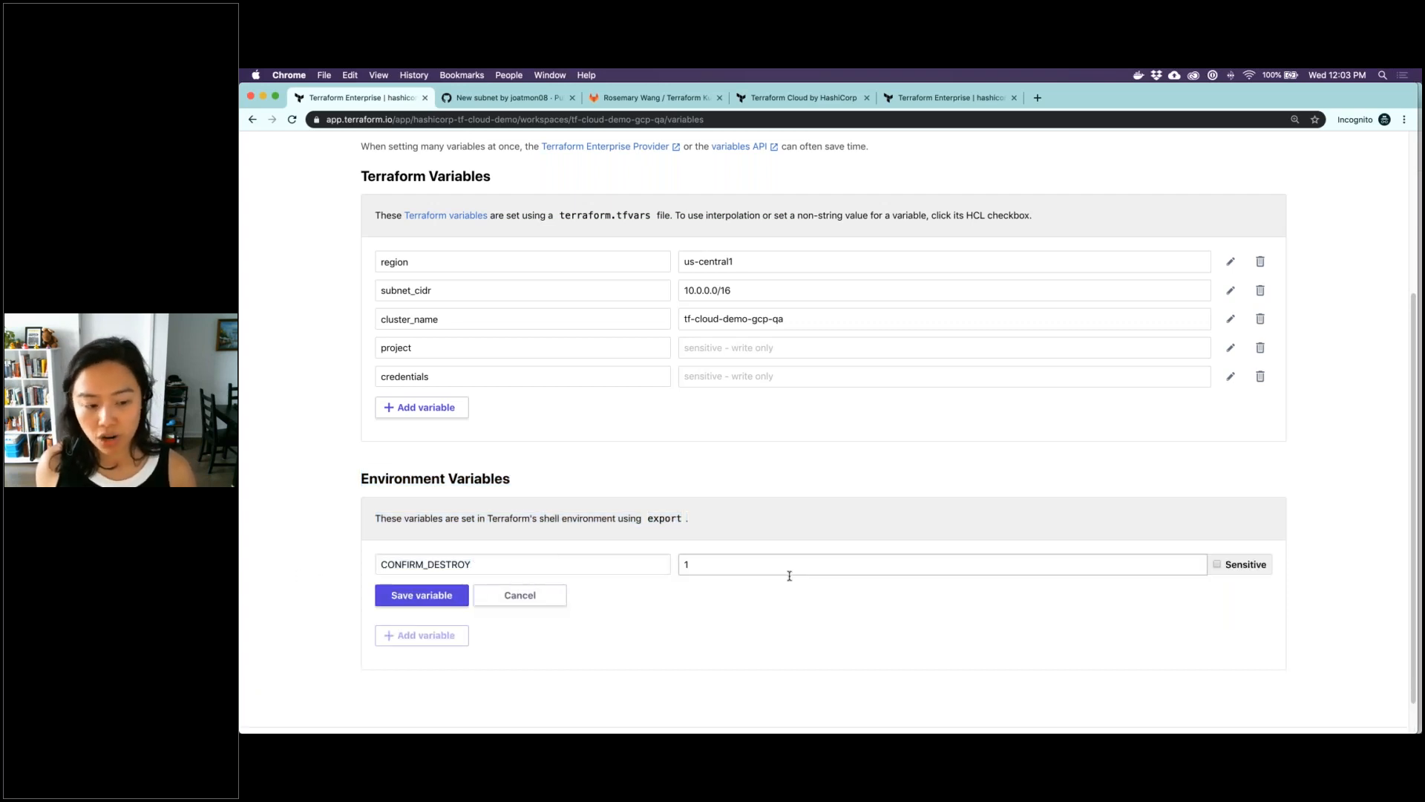
click(520, 595)
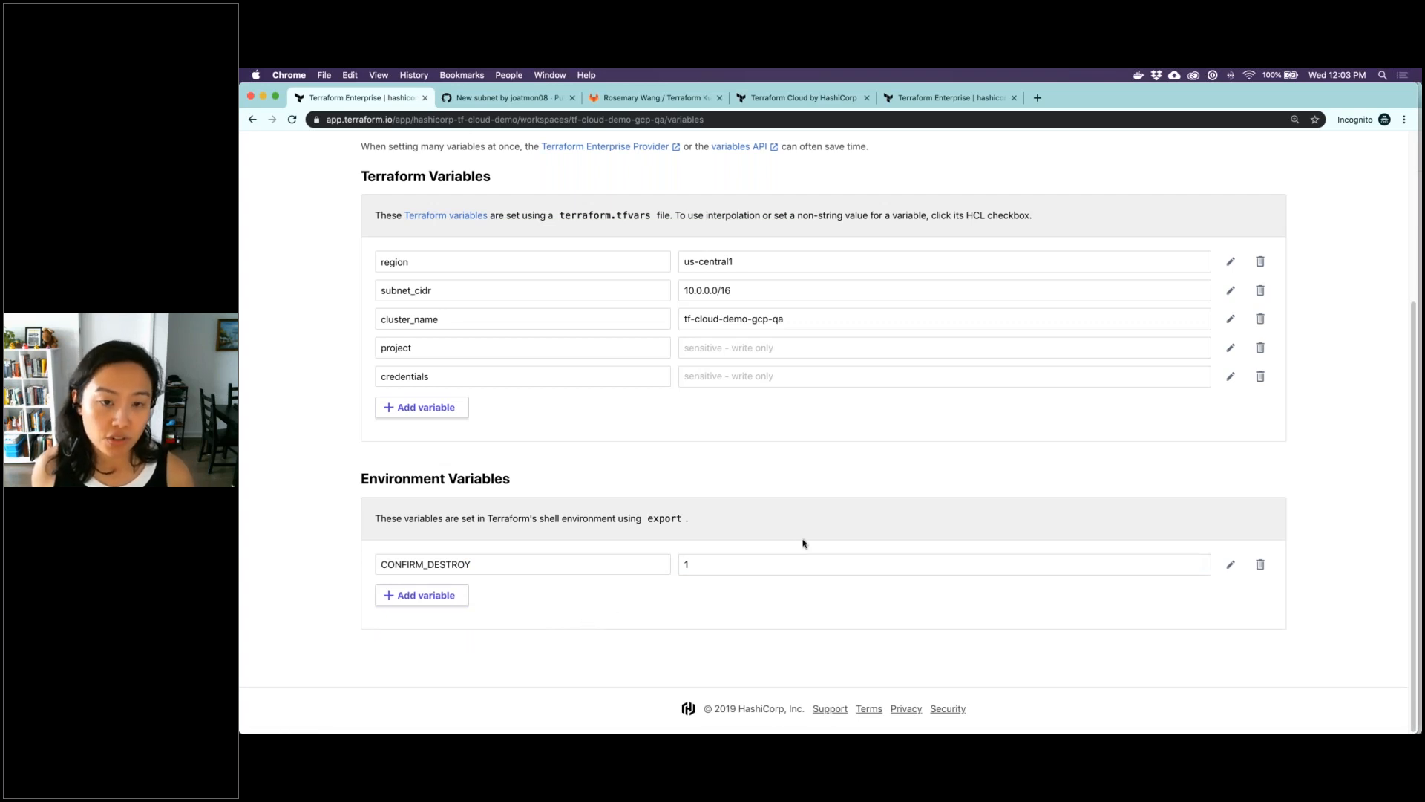
Open the New subnet state version of the tf-cloud-demo-gcp-qa workspace and examine its contents and changes
scroll(814, 518, up, 1)
scroll(812, 518, up, 5)
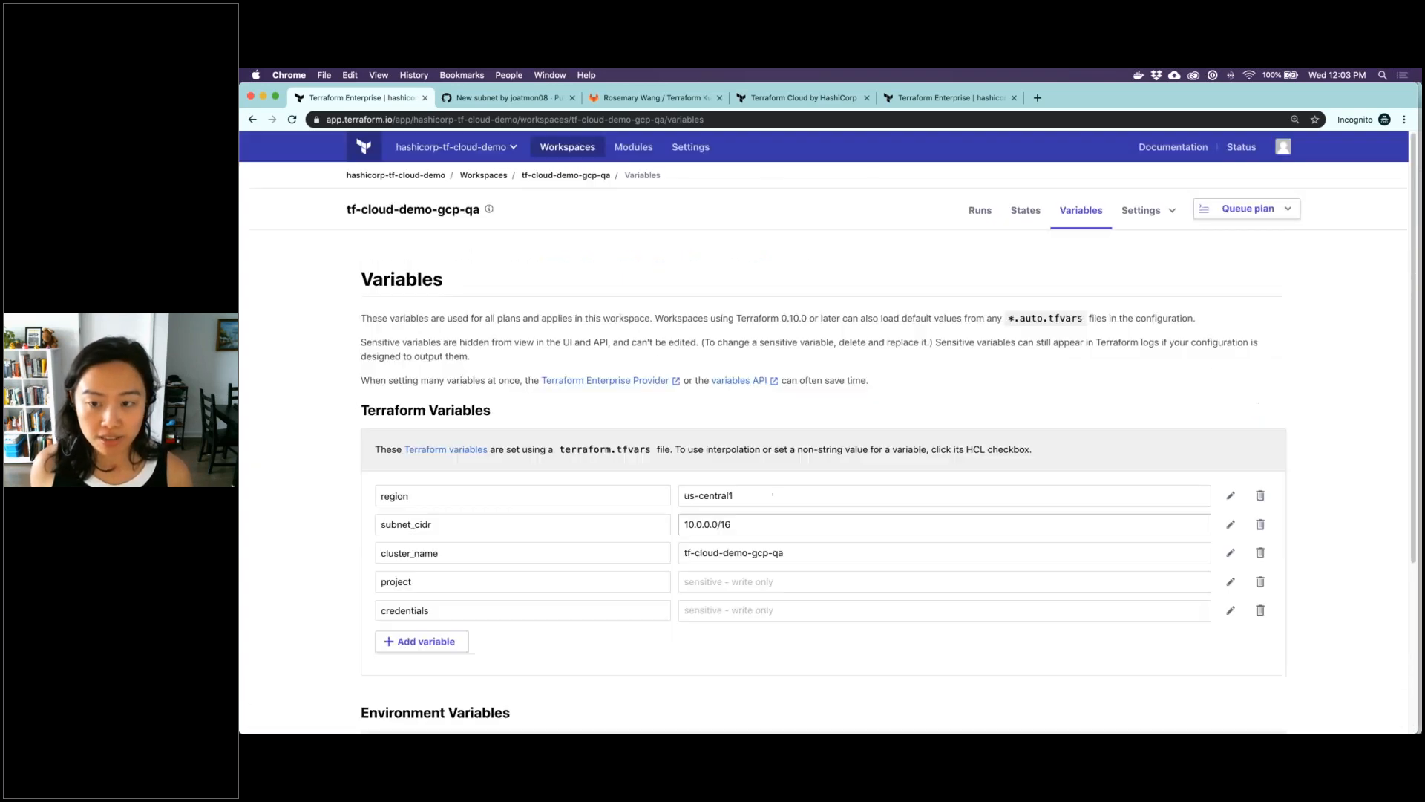
click(1022, 219)
click(595, 305)
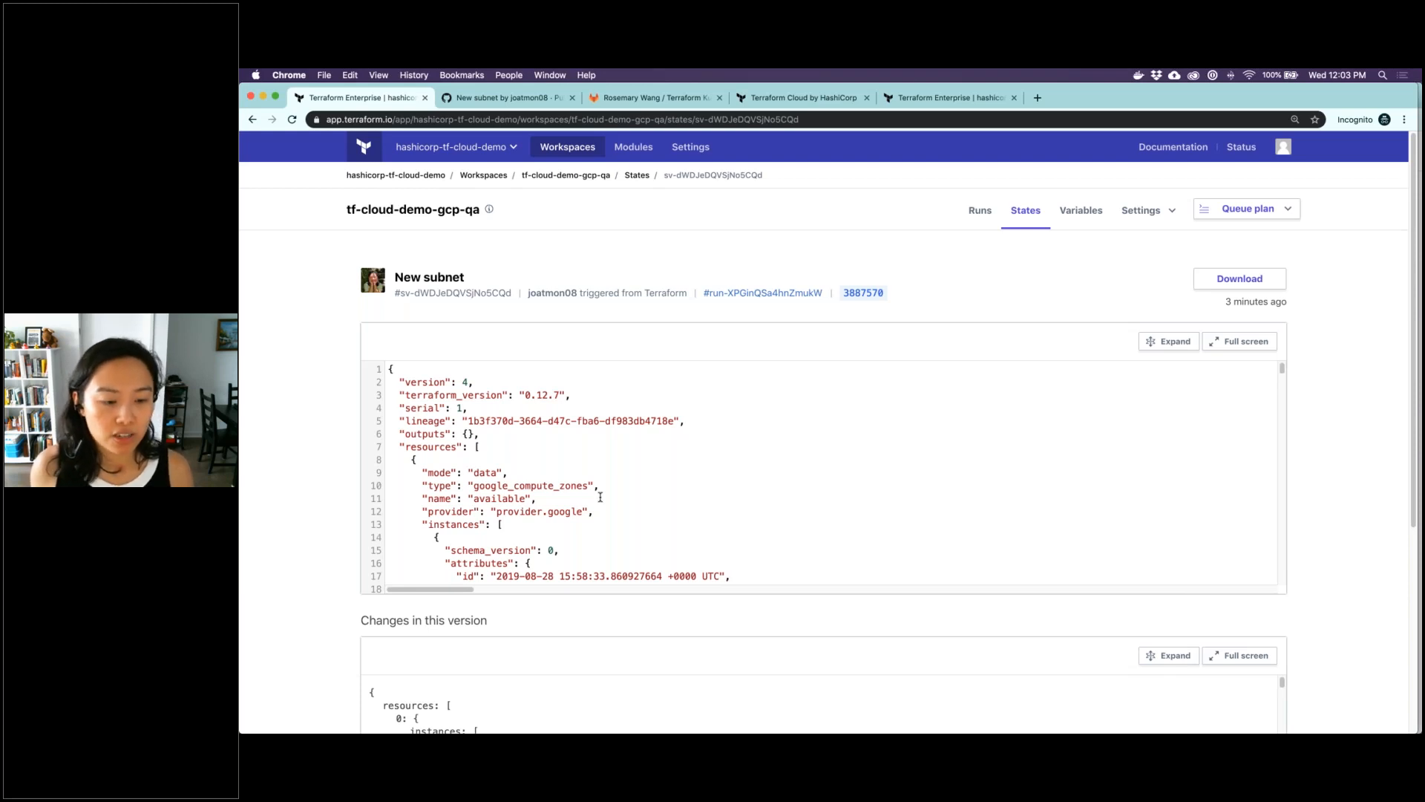
scroll(600, 497, down, 2)
scroll(819, 445, up, 2)
Queue a destroy plan for the tf-cloud-demo-gcp-qa workspace from its Destruction and Deletion settings
click(1134, 219)
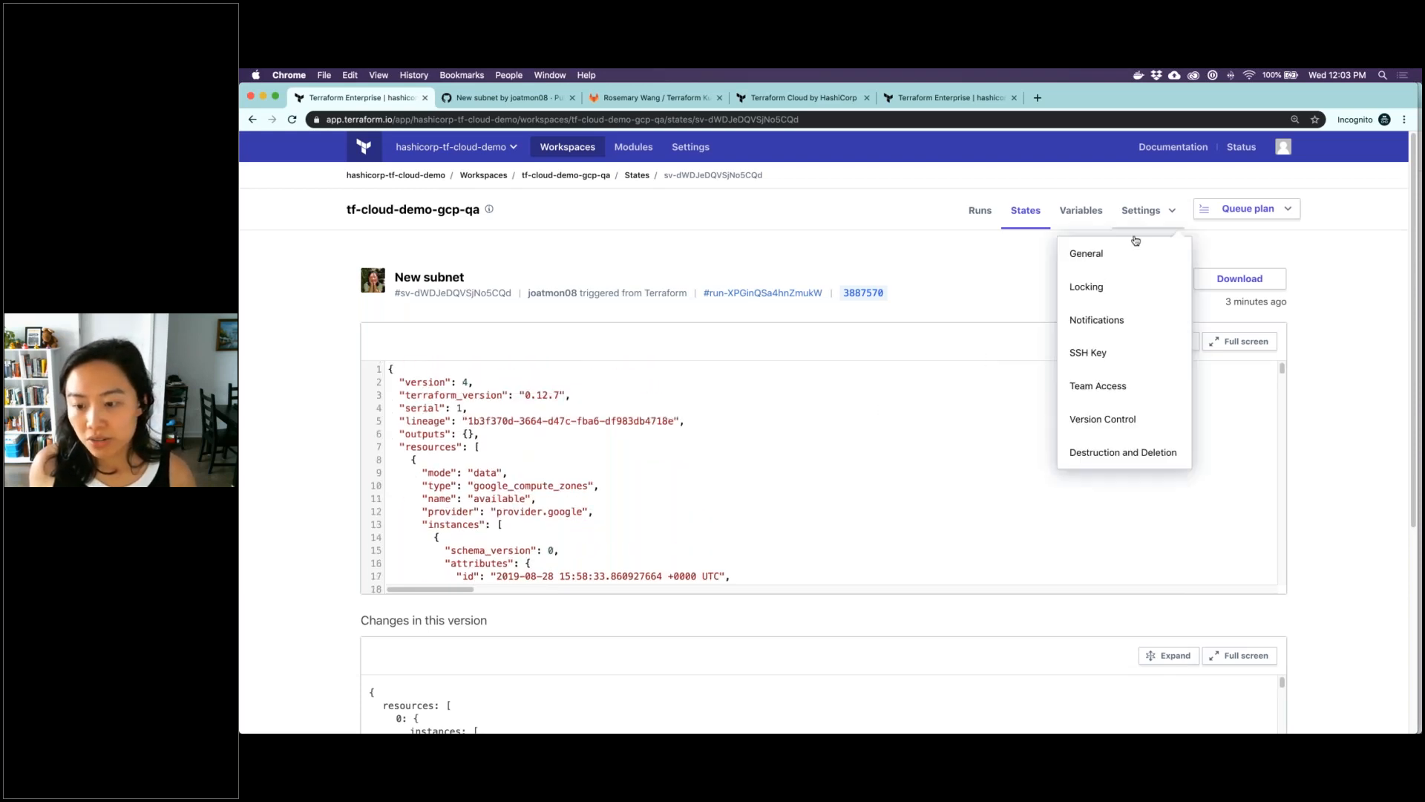
click(1115, 449)
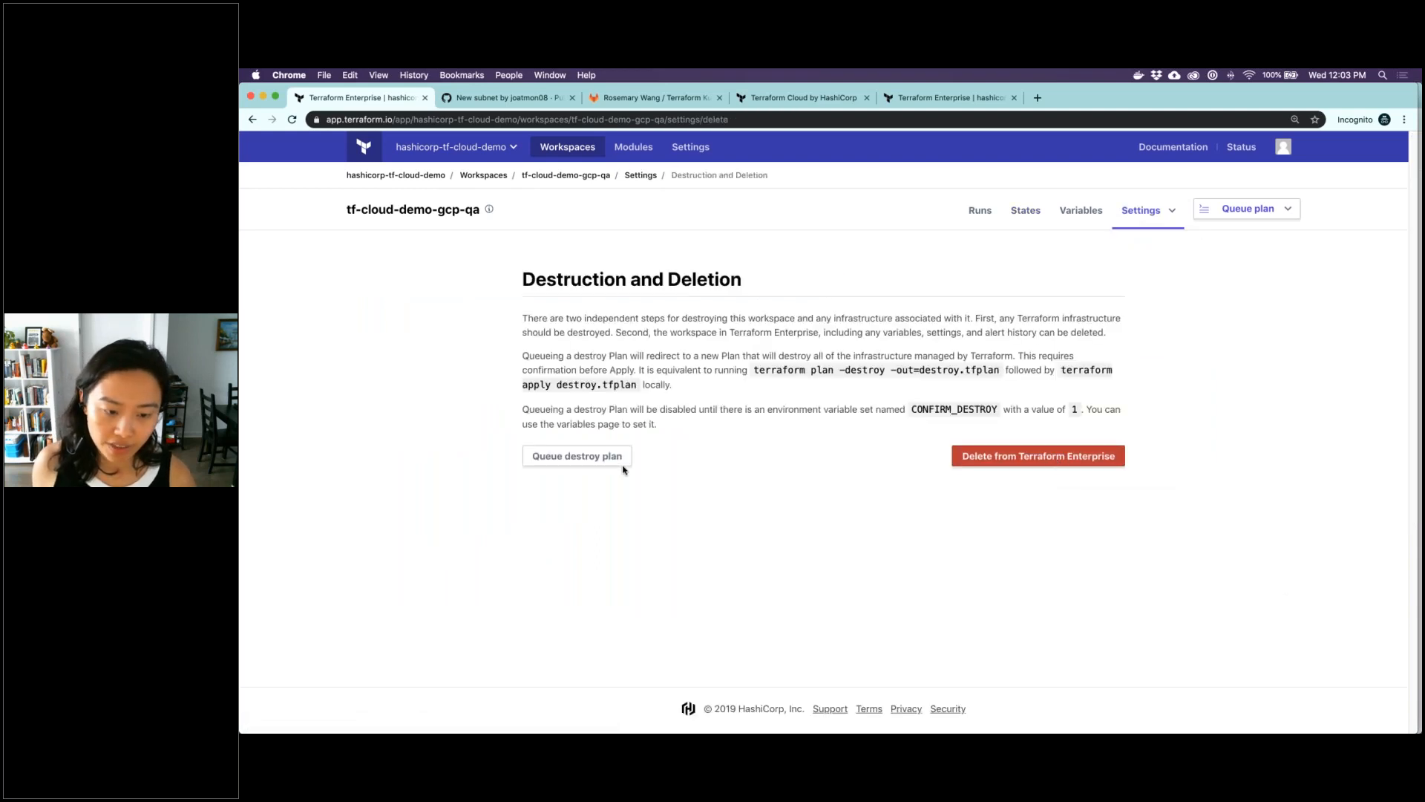
click(612, 459)
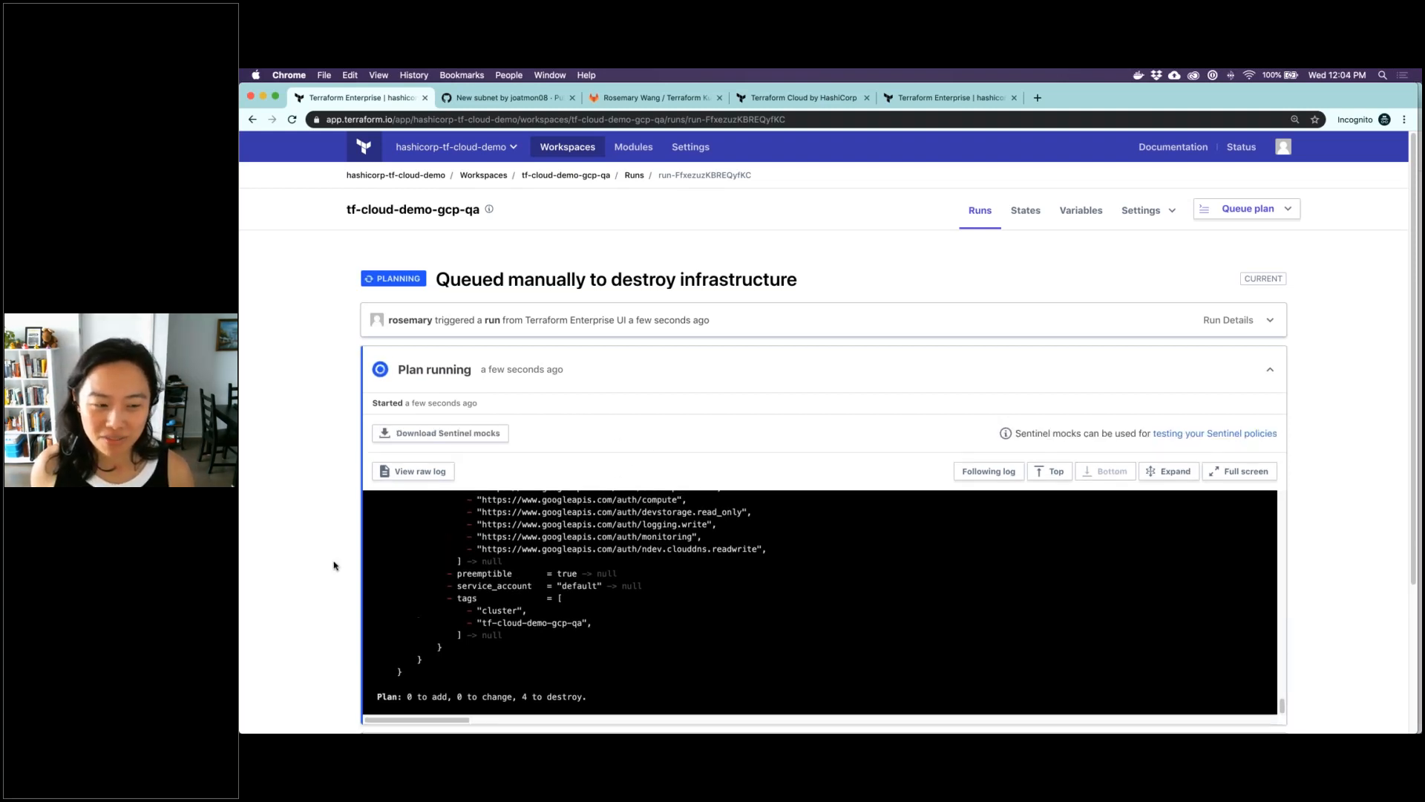
Review the qa workspace's destroy plan, and confirm and apply it without a comment
scroll(333, 565, down, 1)
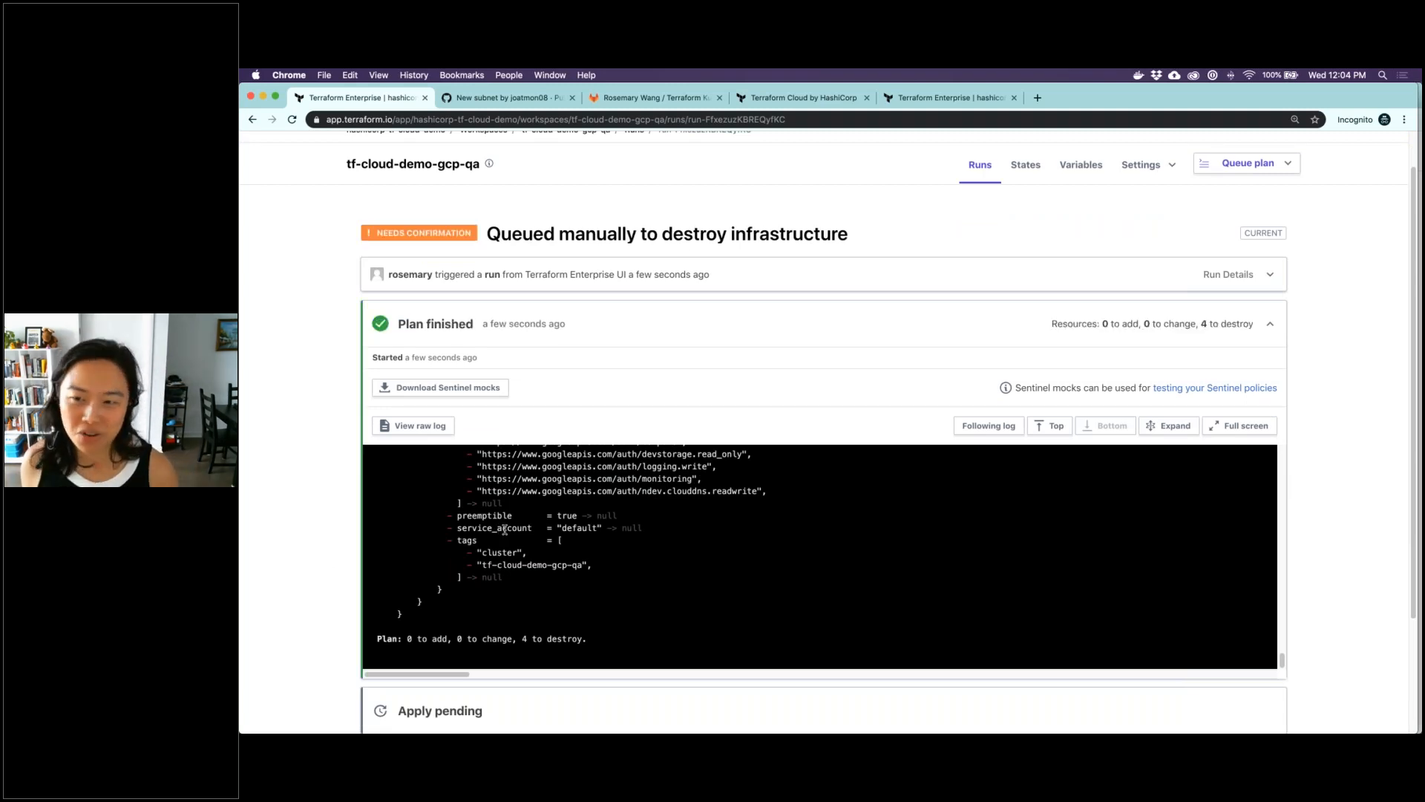
scroll(520, 557, down, 5)
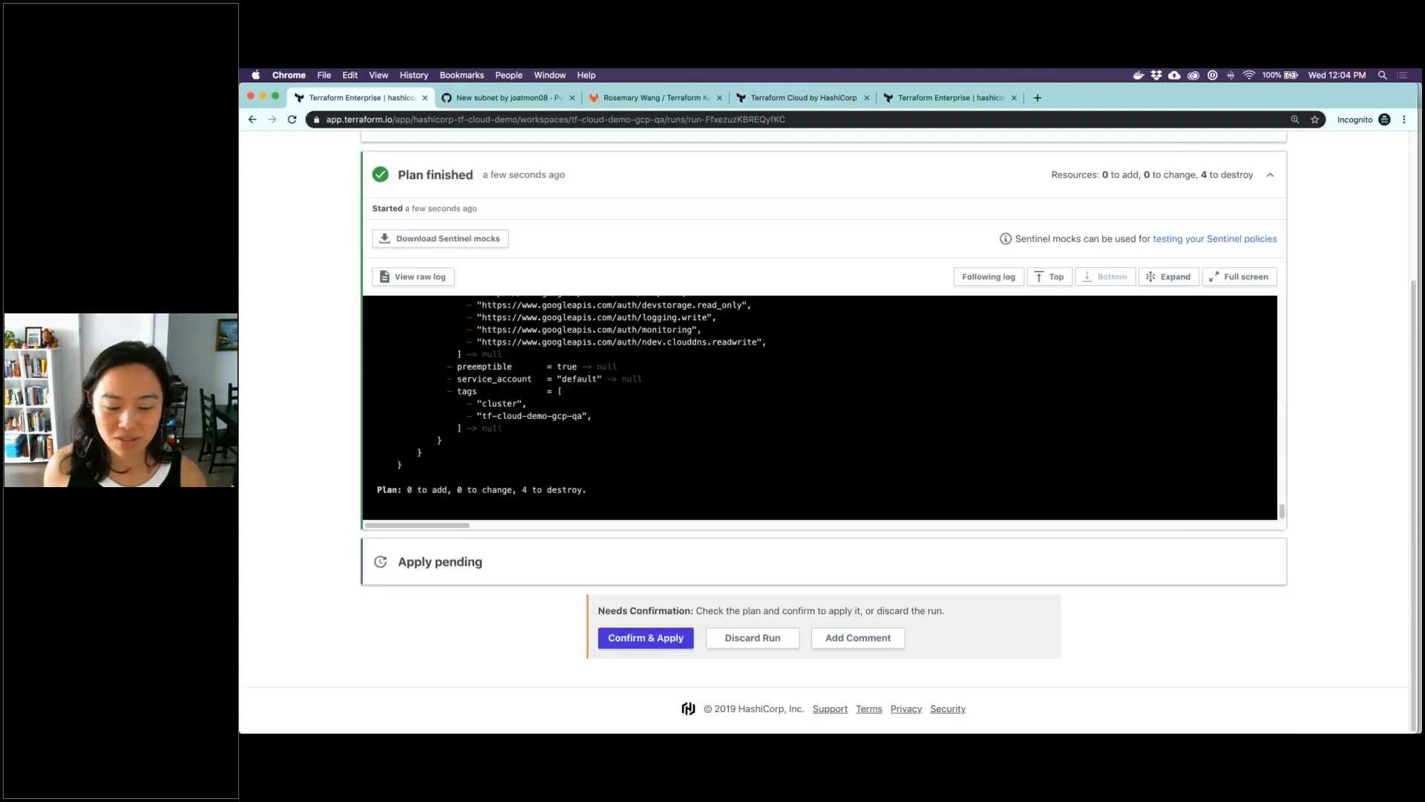
click(653, 637)
scroll(663, 715, down, 1)
click(665, 709)
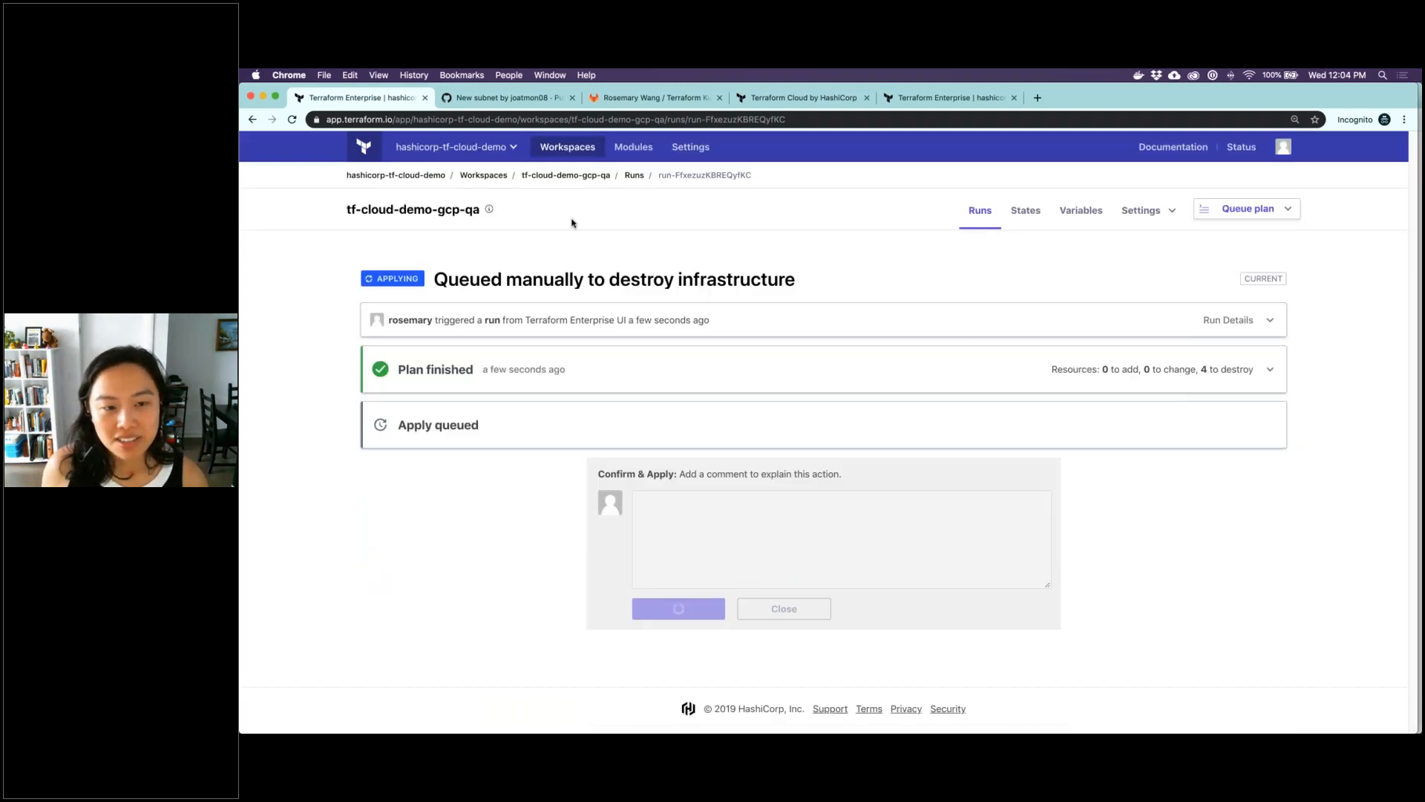
Delete the CONFIRM_DESTROY environment variable from the tf-cloud-demo-gcp-production workspace
click(506, 175)
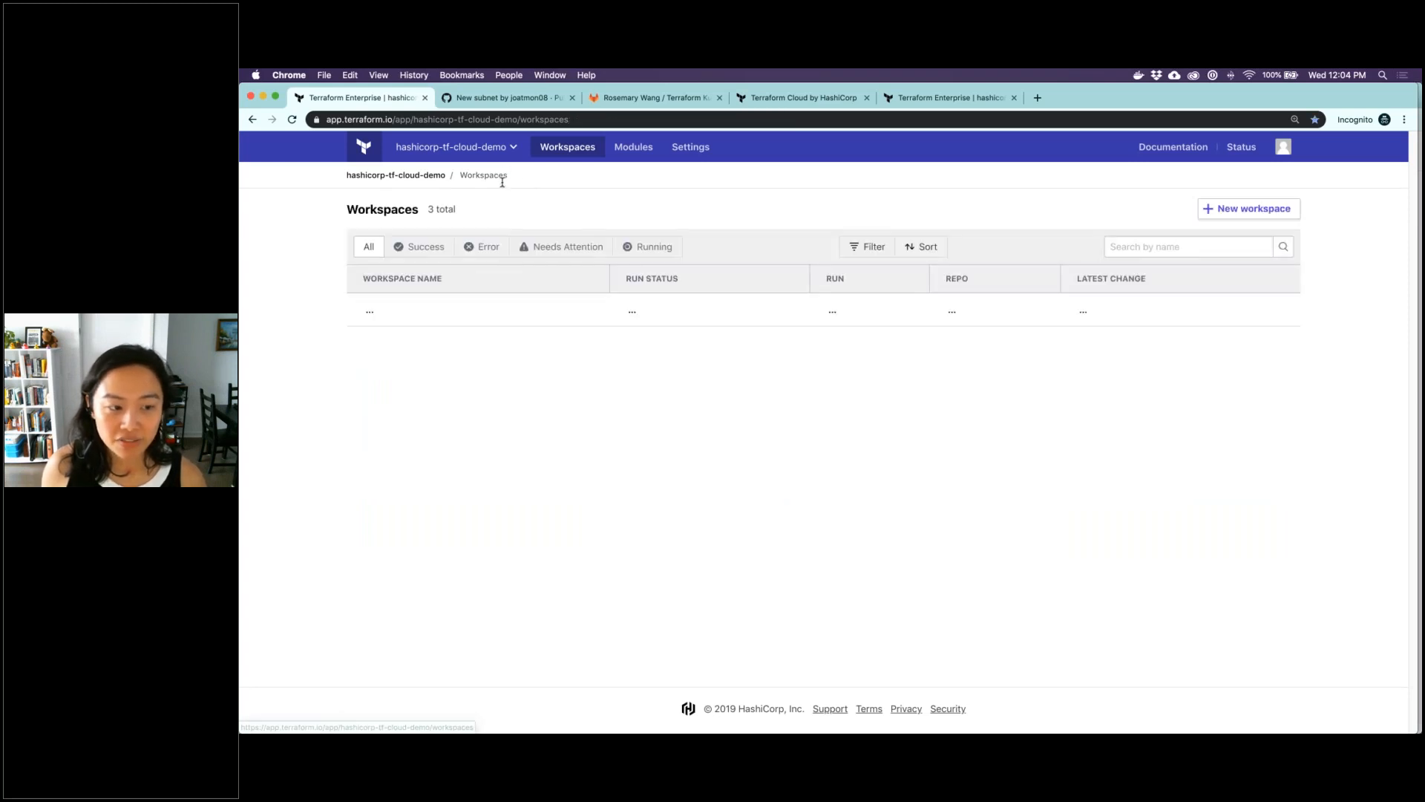
mouse_move(430, 354)
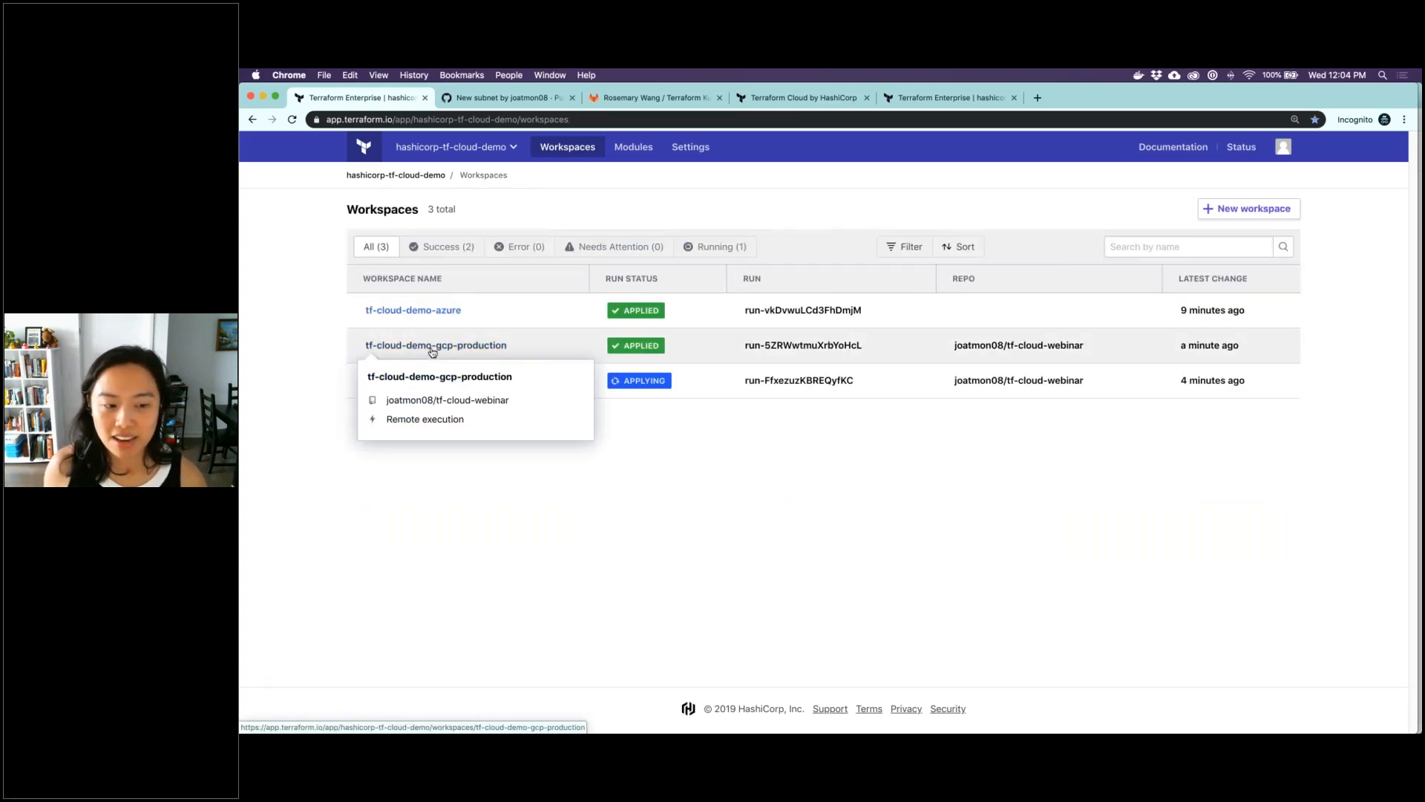
click(432, 346)
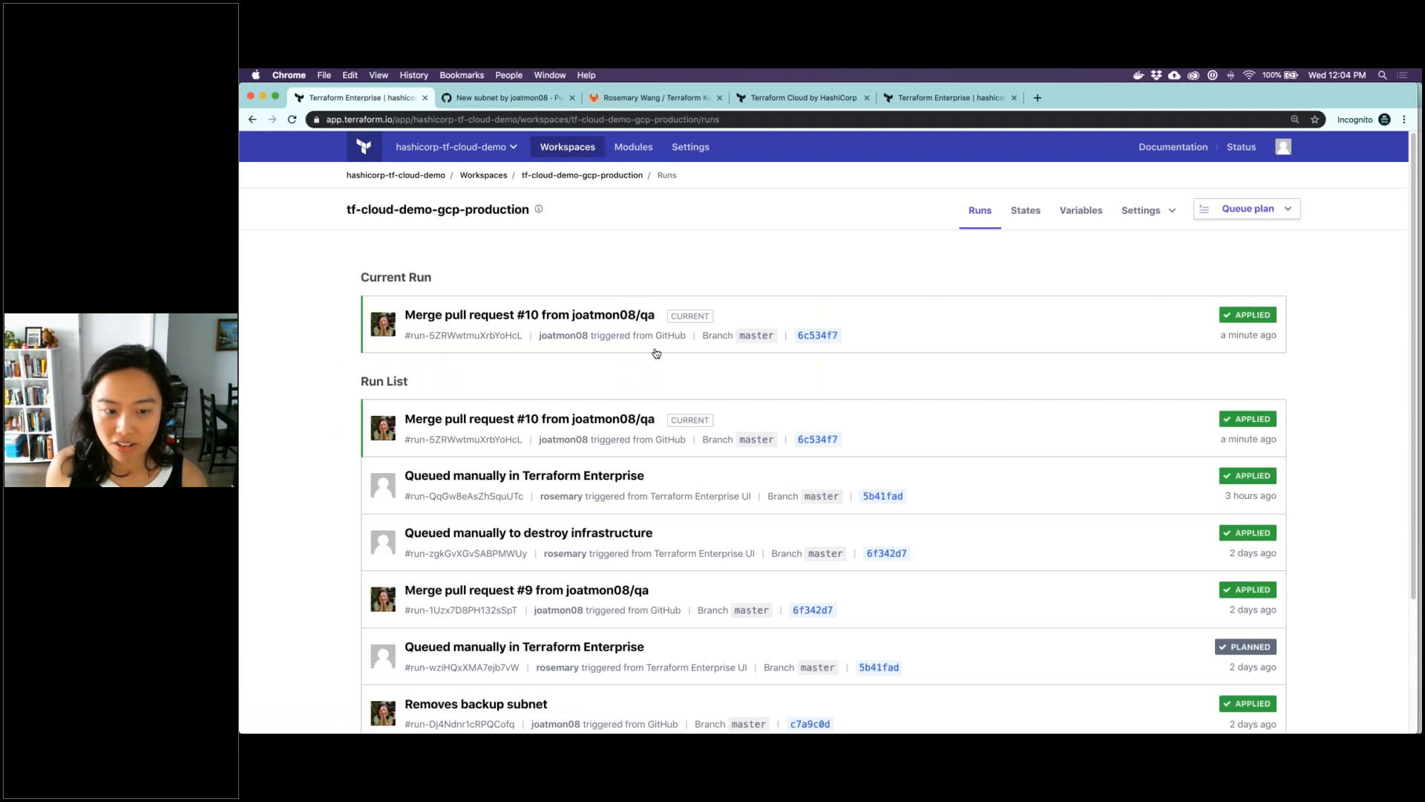
click(1084, 214)
scroll(865, 547, down, 5)
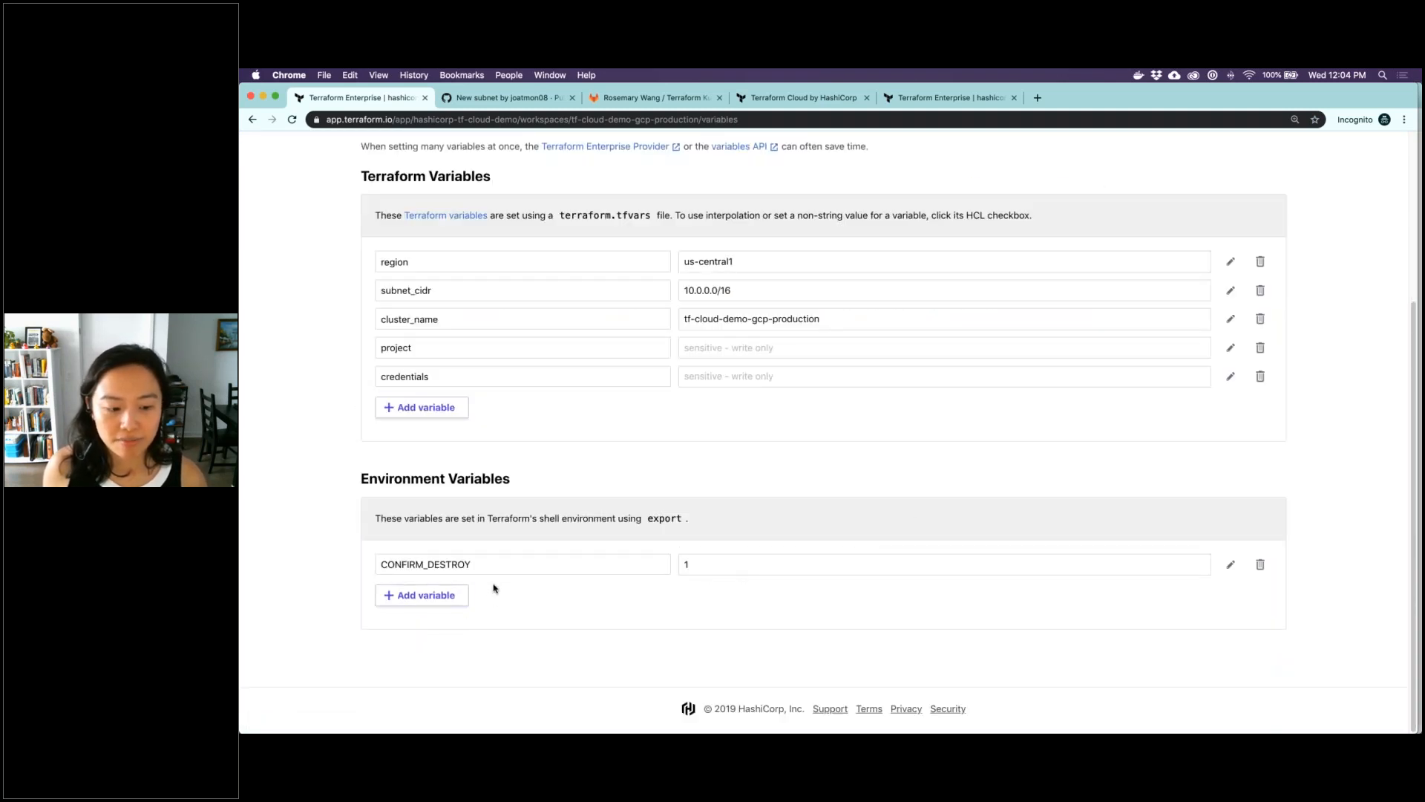
click(1260, 564)
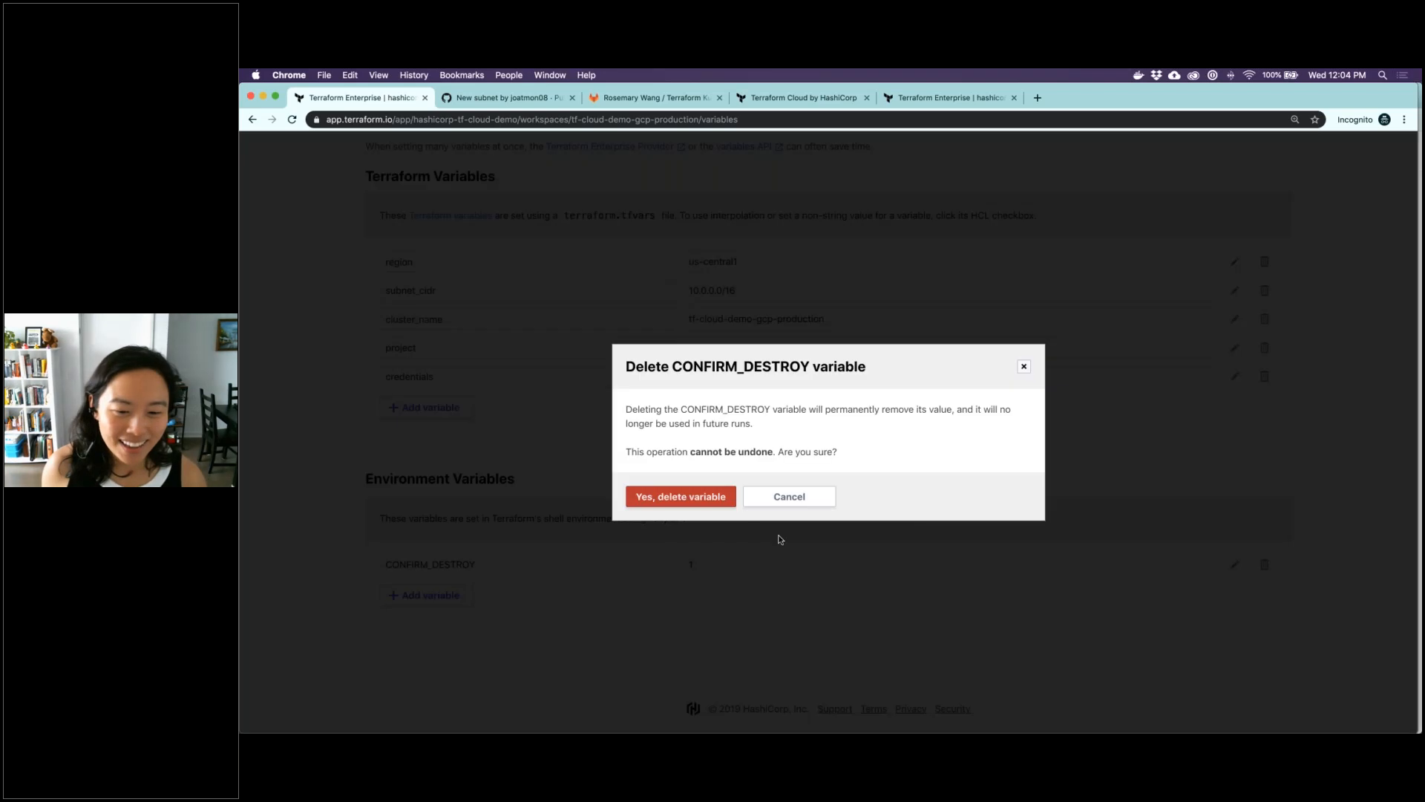
click(726, 503)
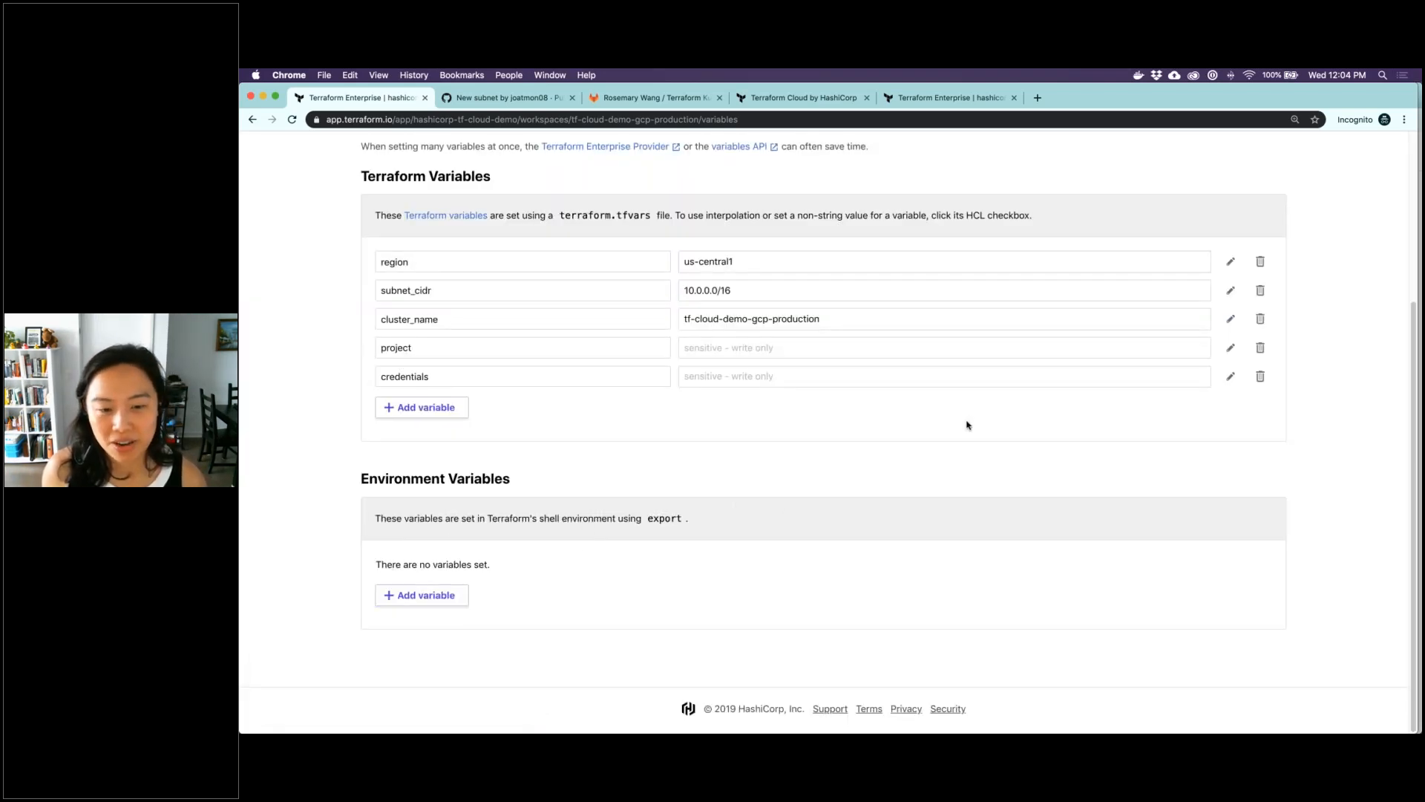
Check the production workspace's runs and the organization's workspace list, and open the organization's module registry
scroll(969, 425, up, 3)
click(967, 213)
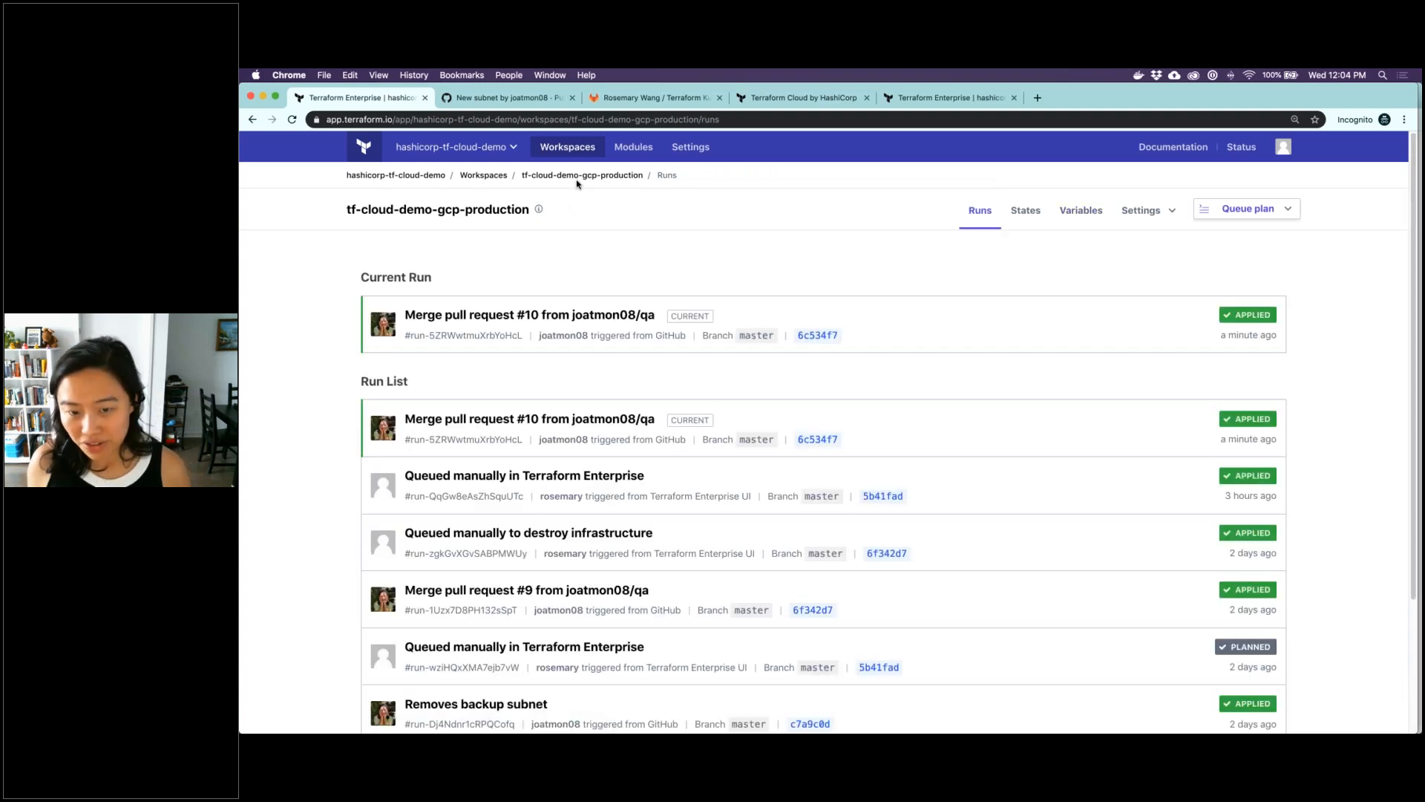
click(500, 176)
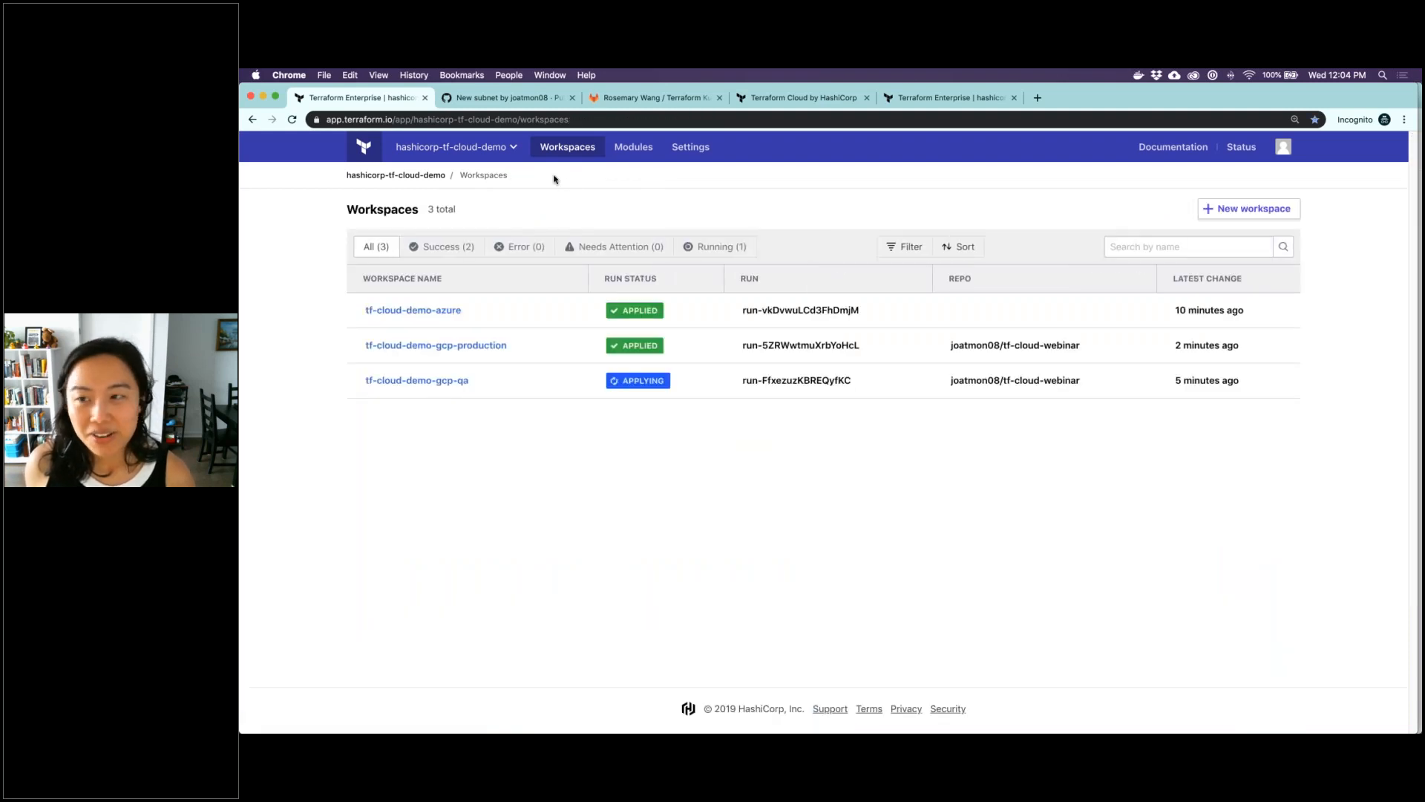
click(643, 153)
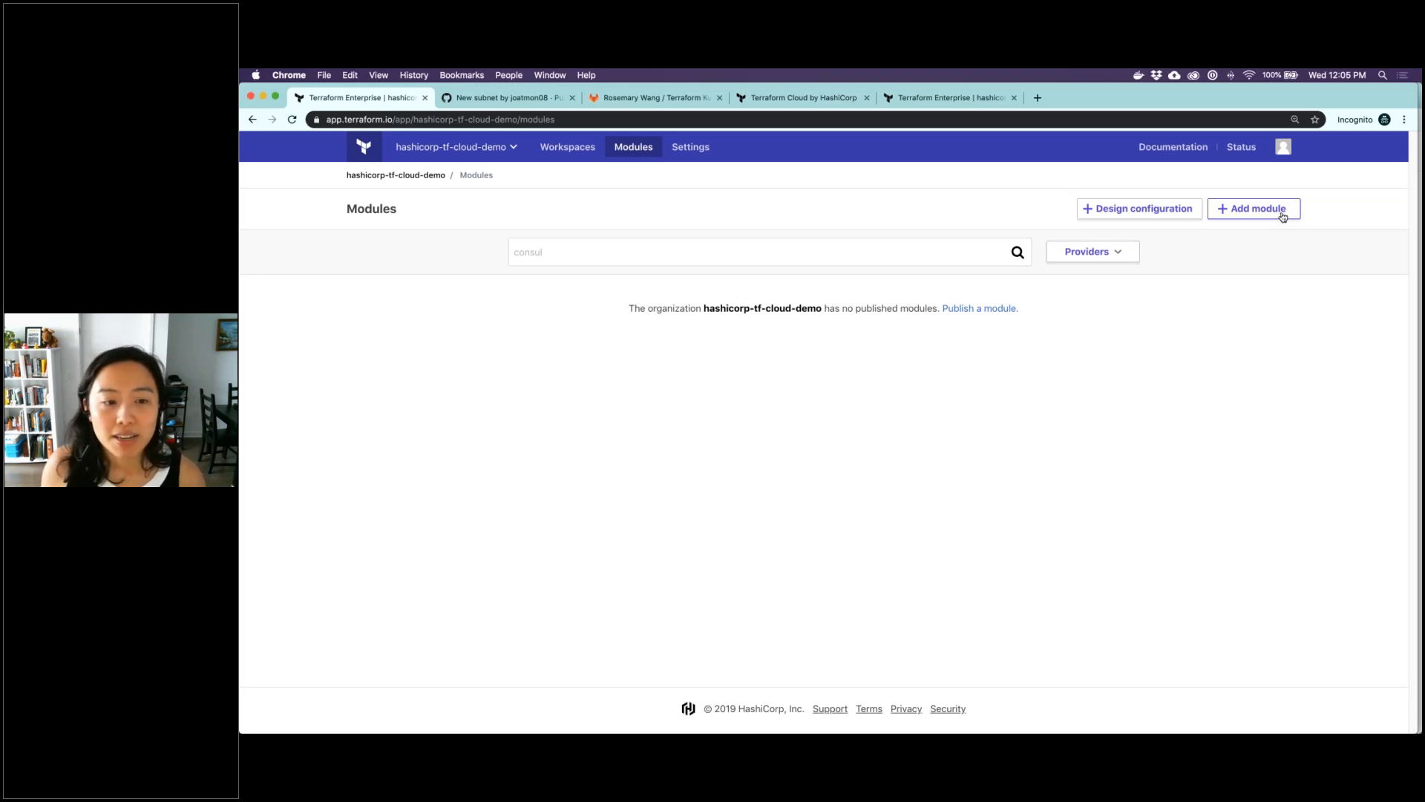
Switch to iTerm2's terraform-kubernetes-deployment session, enlarge its text, and list the repository's files
mouse_move(872, 732)
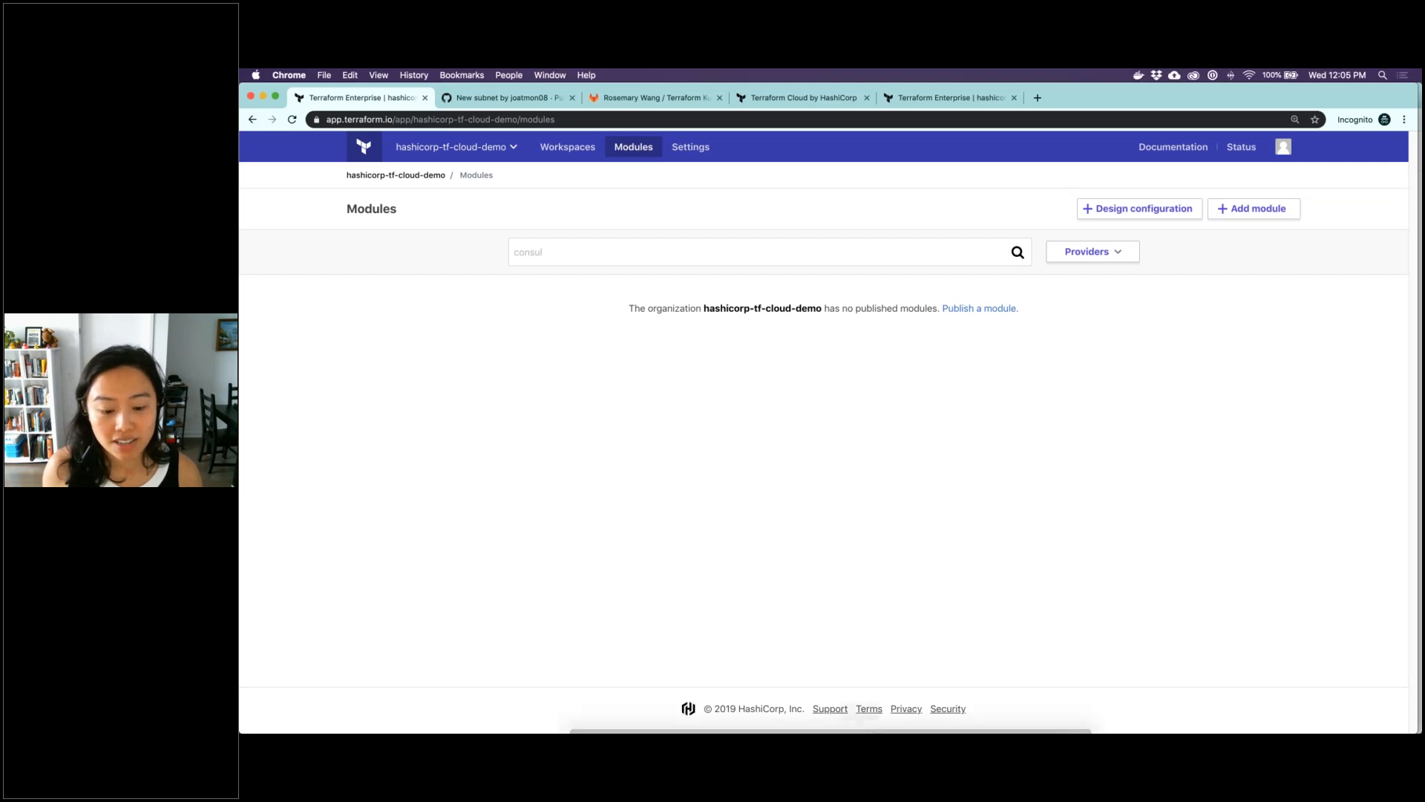
click(684, 699)
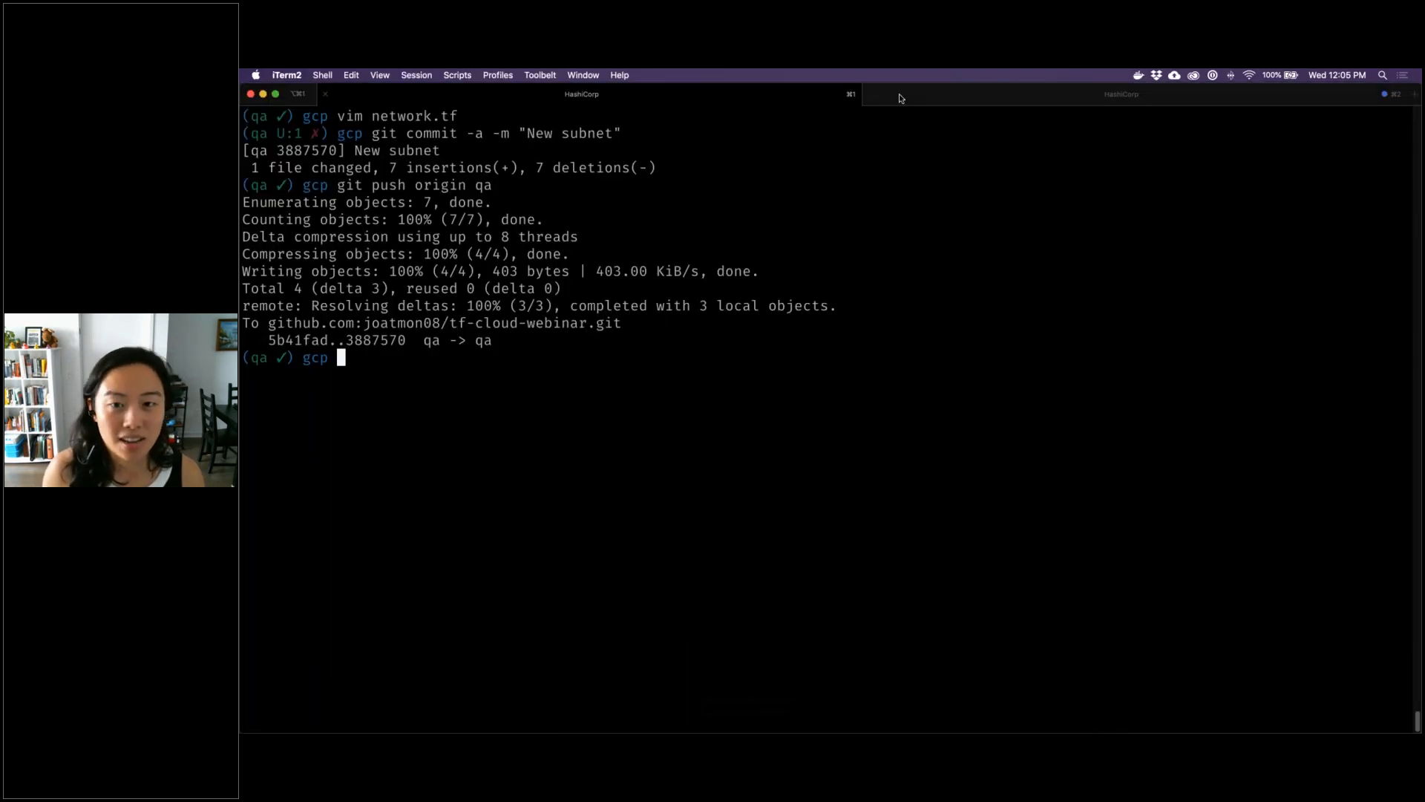
click(912, 98)
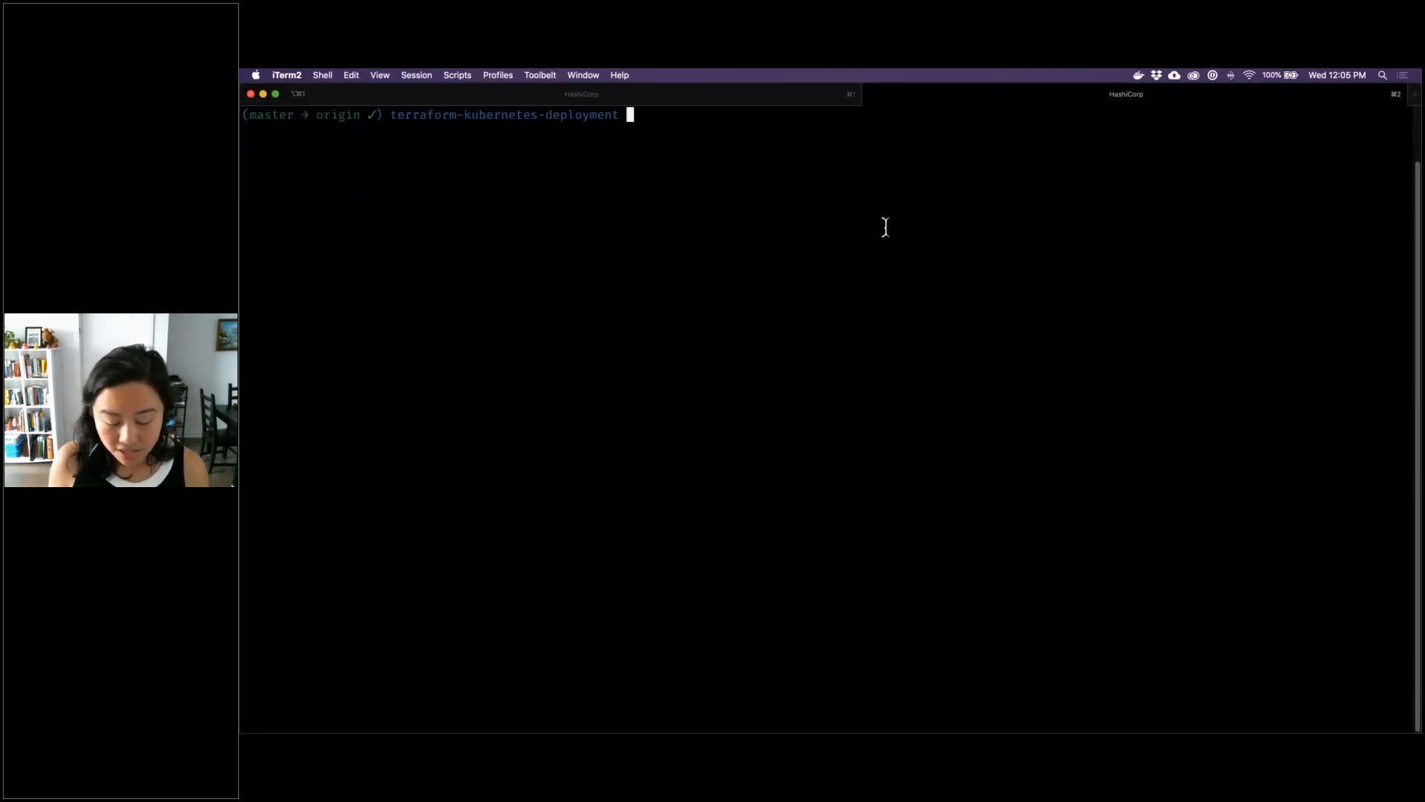
key(super+equal)
key(super+equal)
key(super+equal)
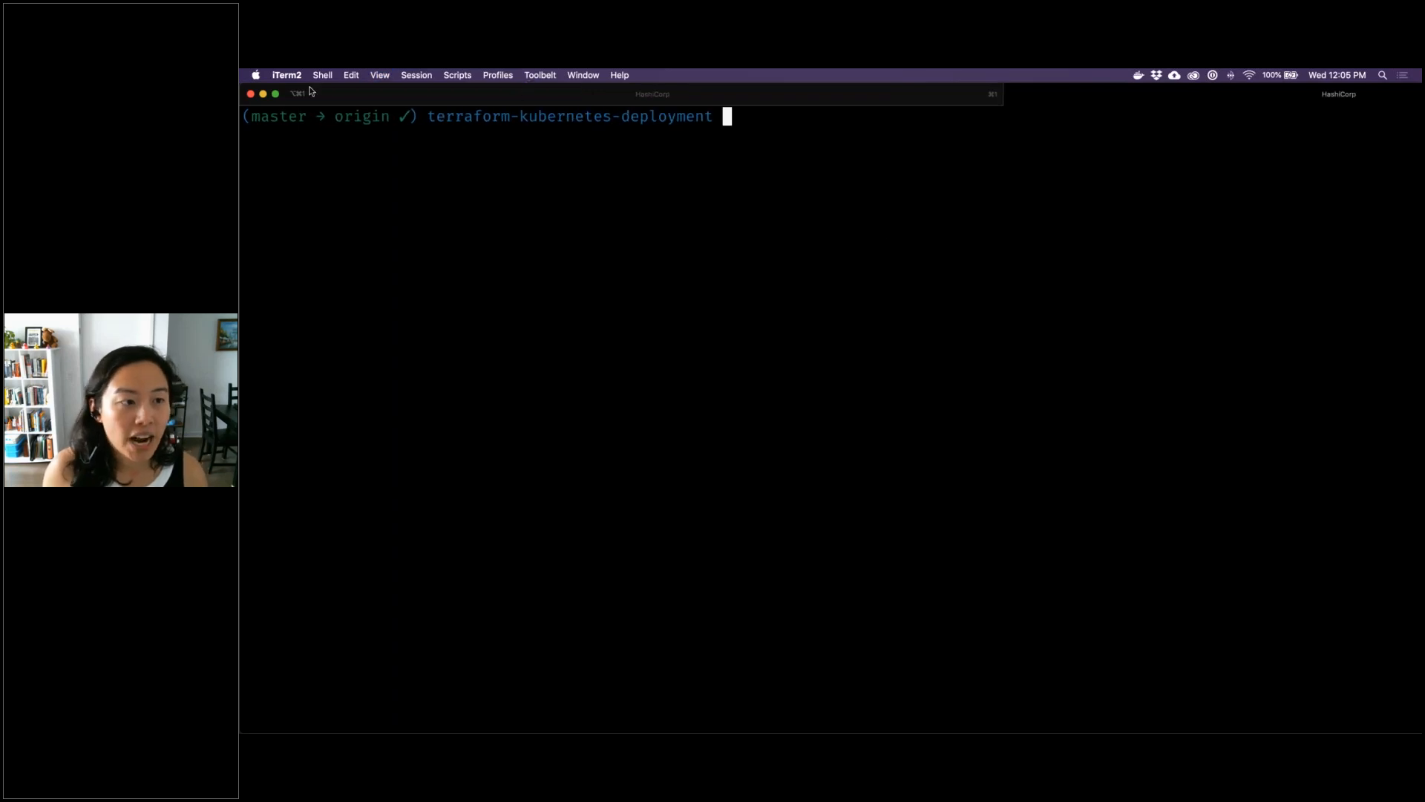
double_click(300, 93)
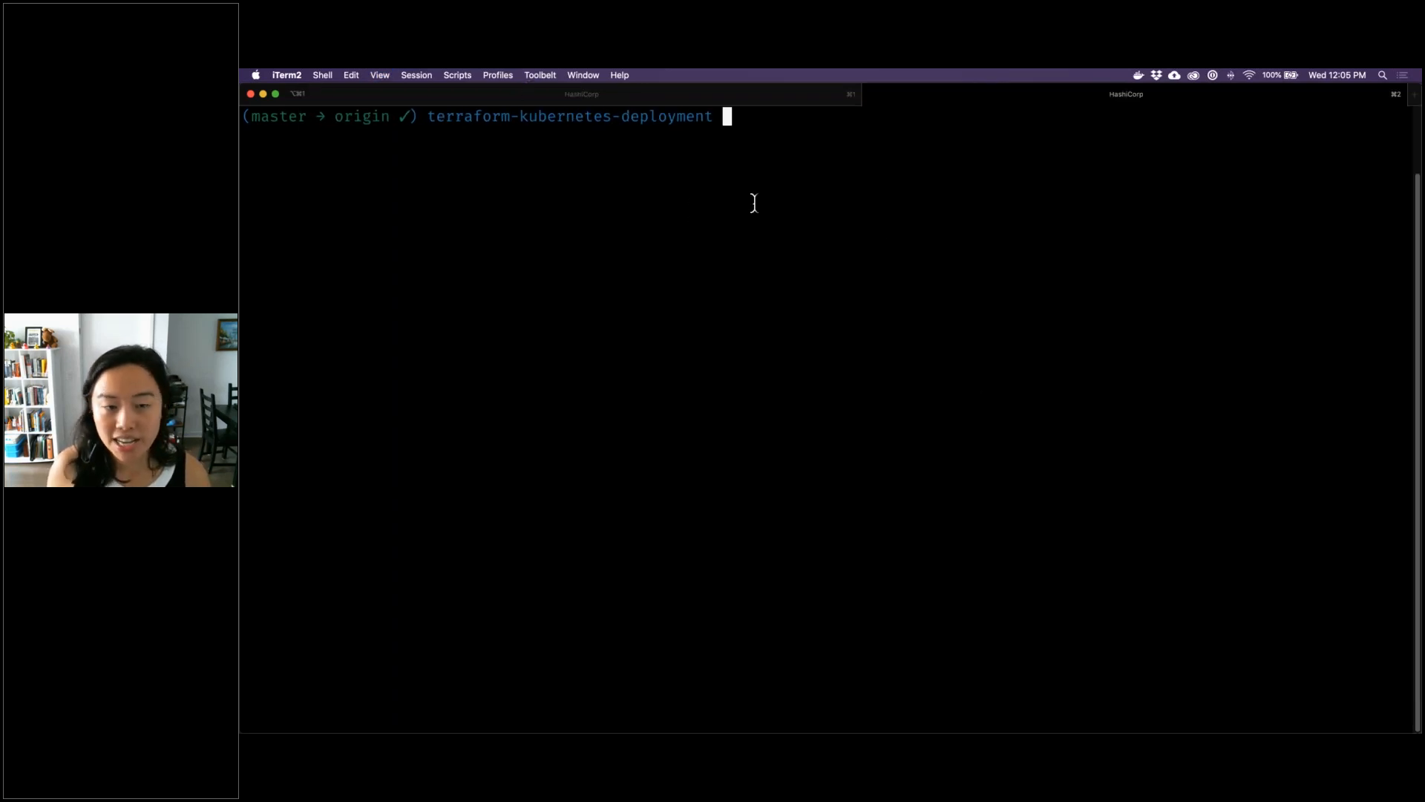
text(ls)
key(Return)
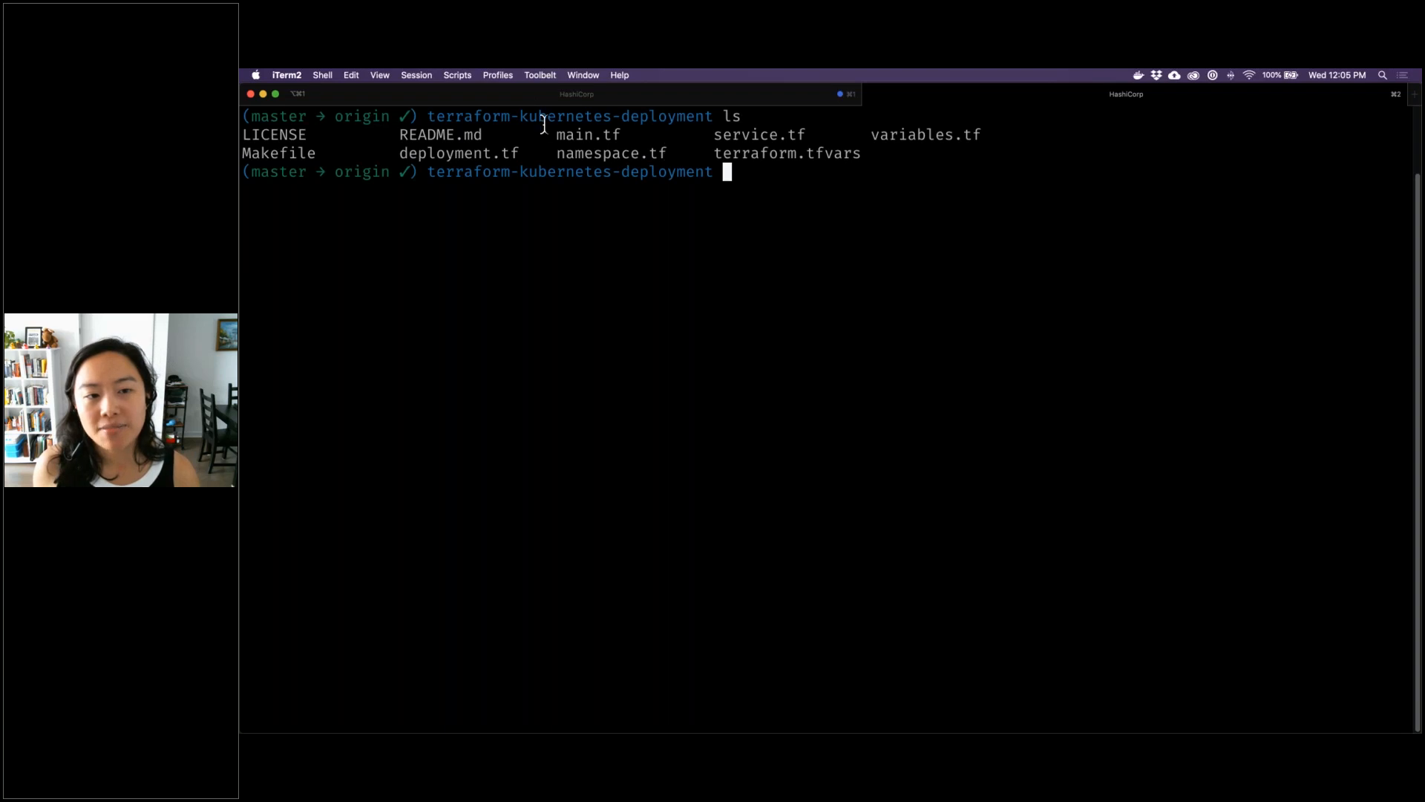
Enlarge the terminal text one more level and list the terraform-kubernetes-deployment files again on a cleared screen
drag(557, 134, 620, 134)
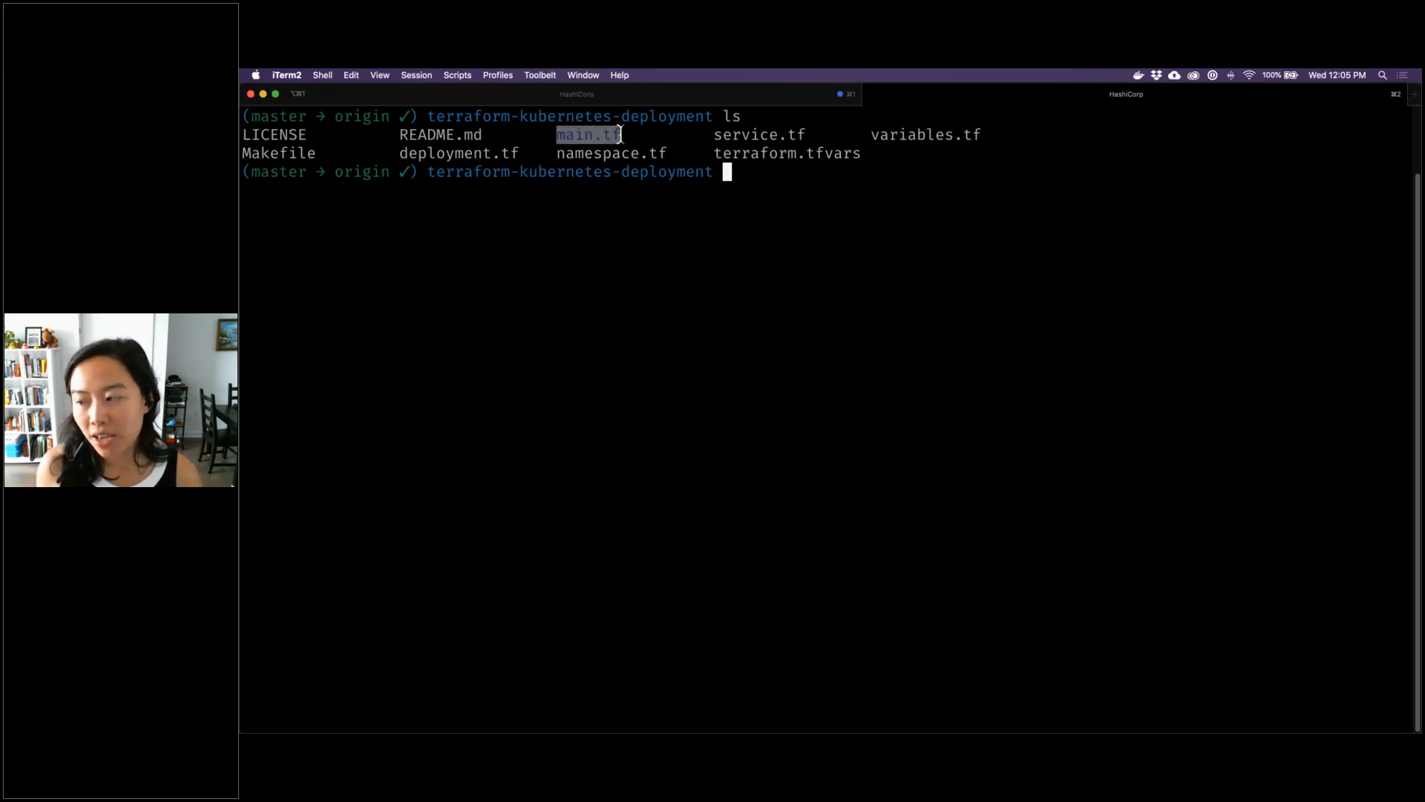
click(785, 192)
key(super+plus)
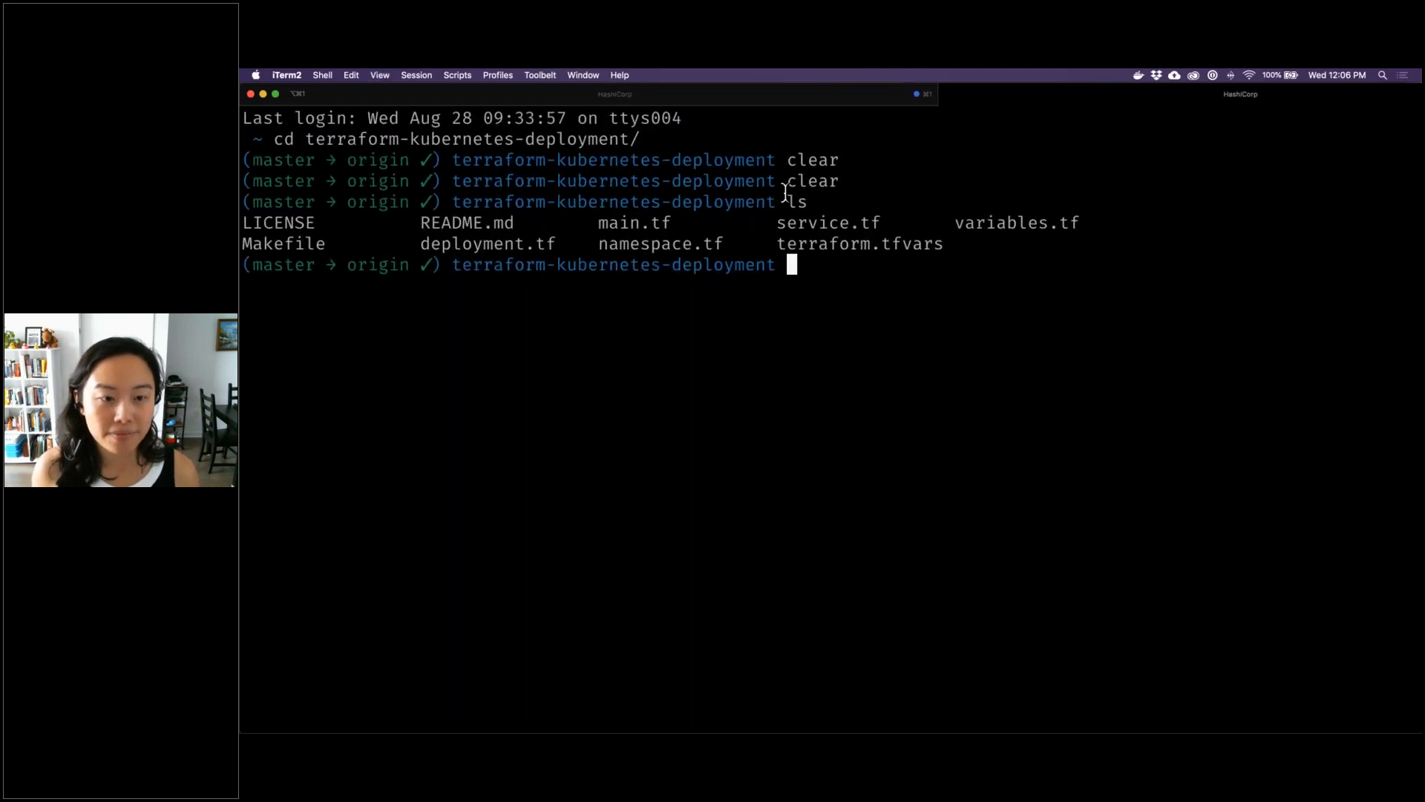
text(clear)
key(Return)
text(ls)
key(Return)
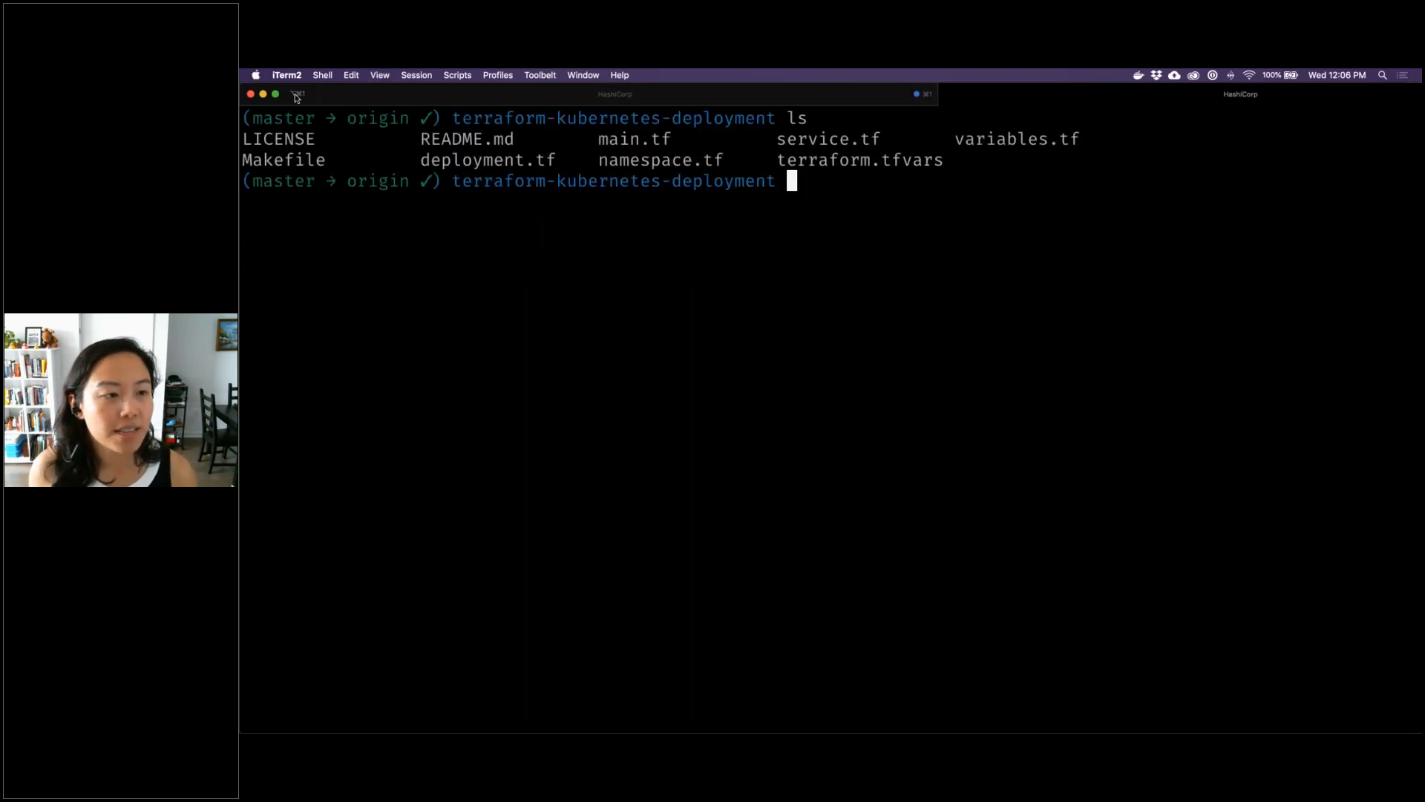
double_click(297, 98)
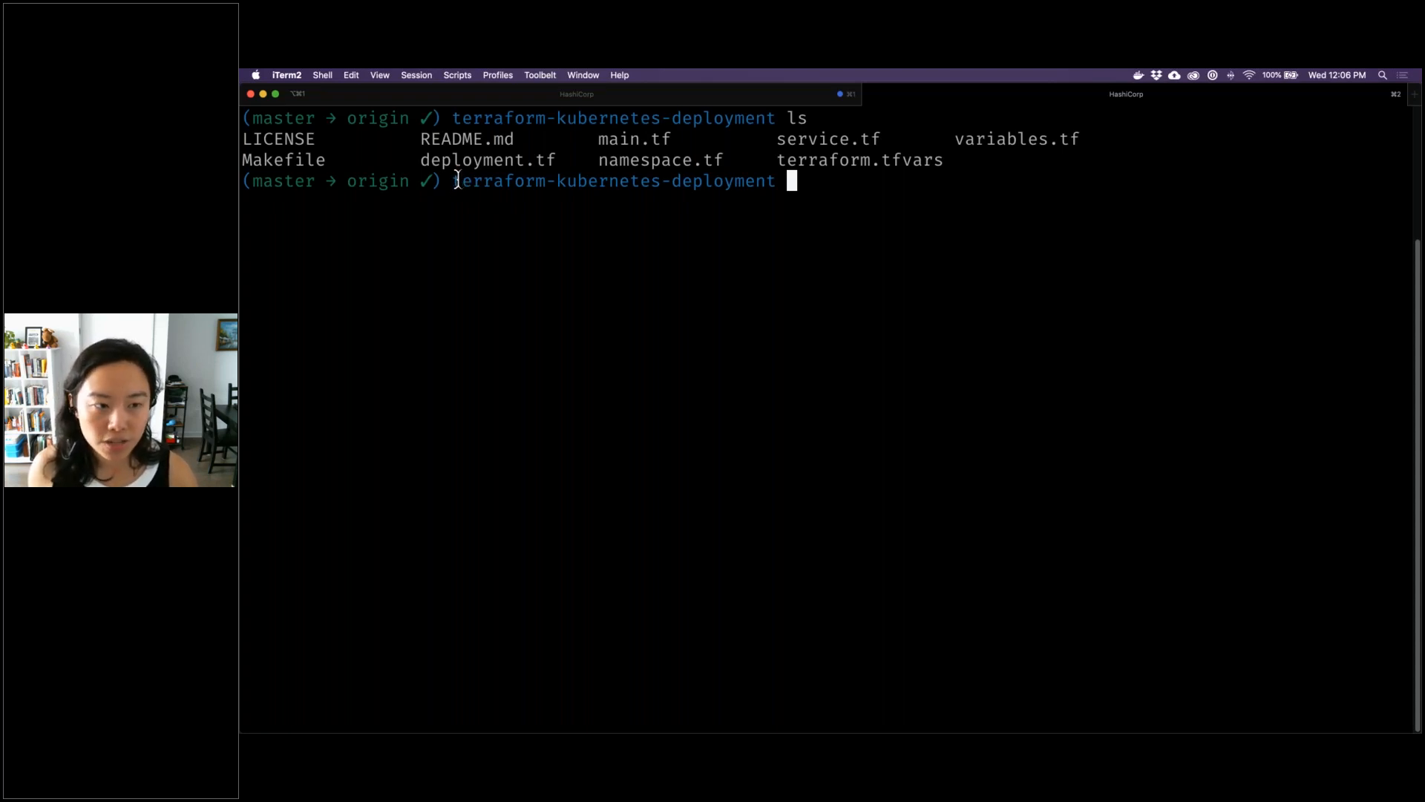
drag(455, 180, 779, 185)
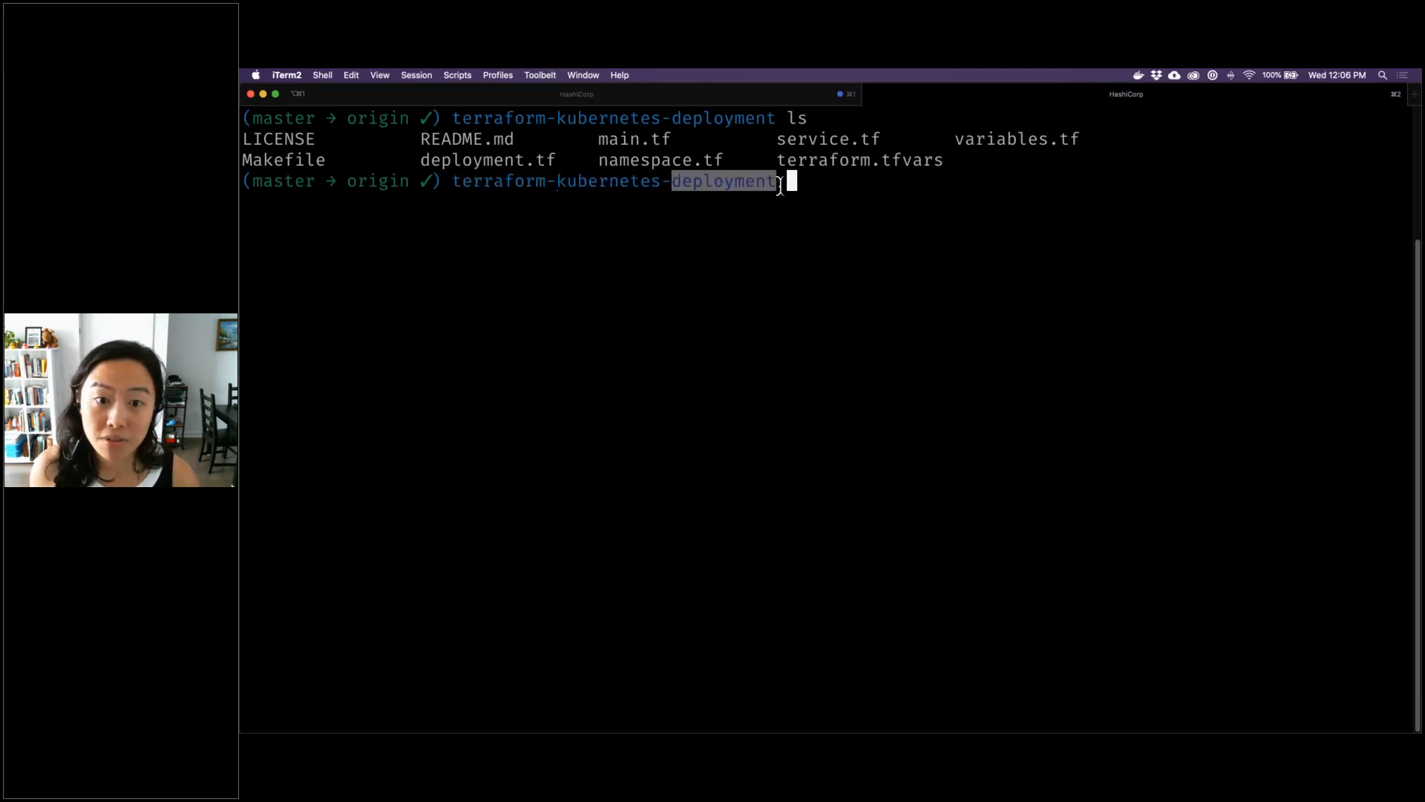
click(799, 188)
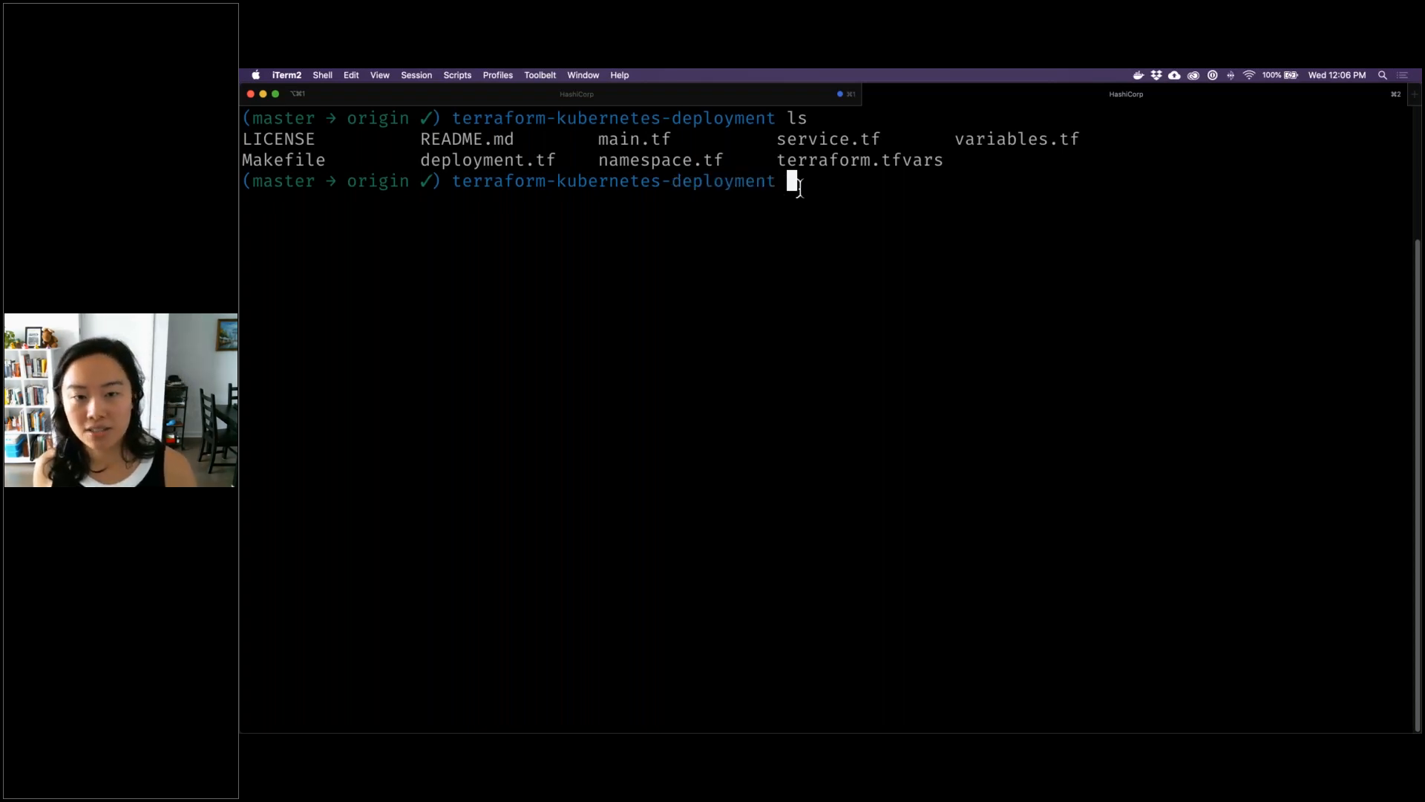
Tag the terraform-kubernetes-deployment repository as v0.0.1 and push that tag to origin
text(gi)
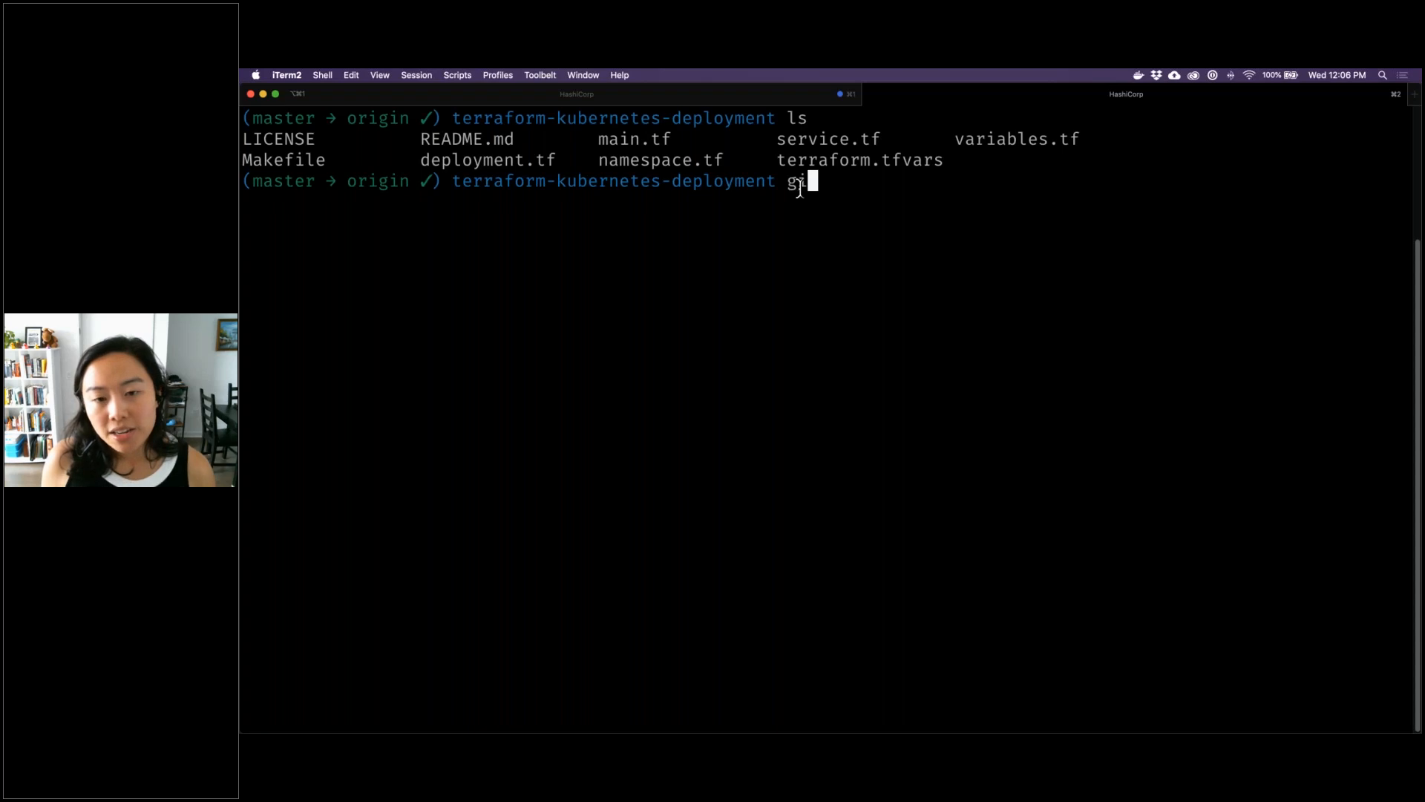
text(t tag v0)
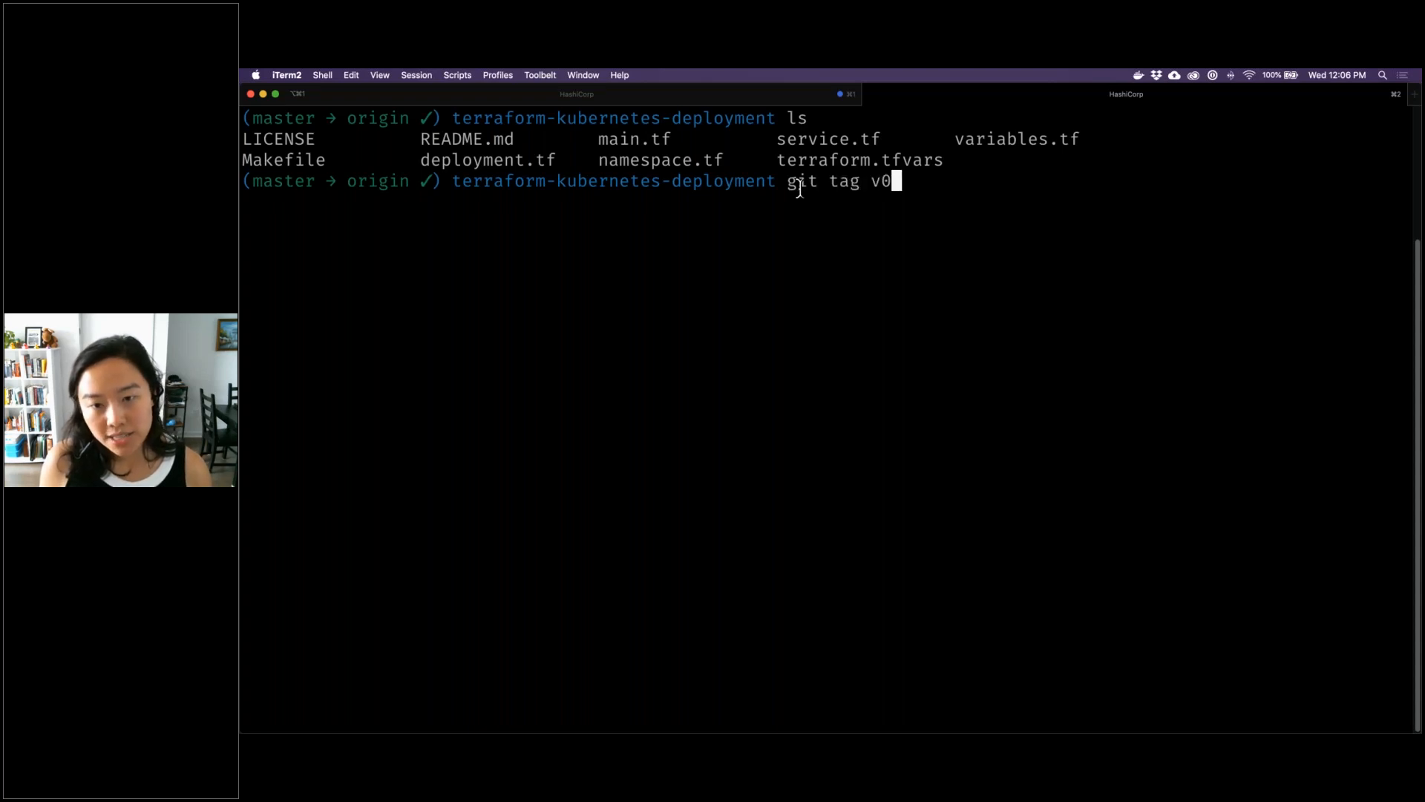
text(.0.1)
key(Return)
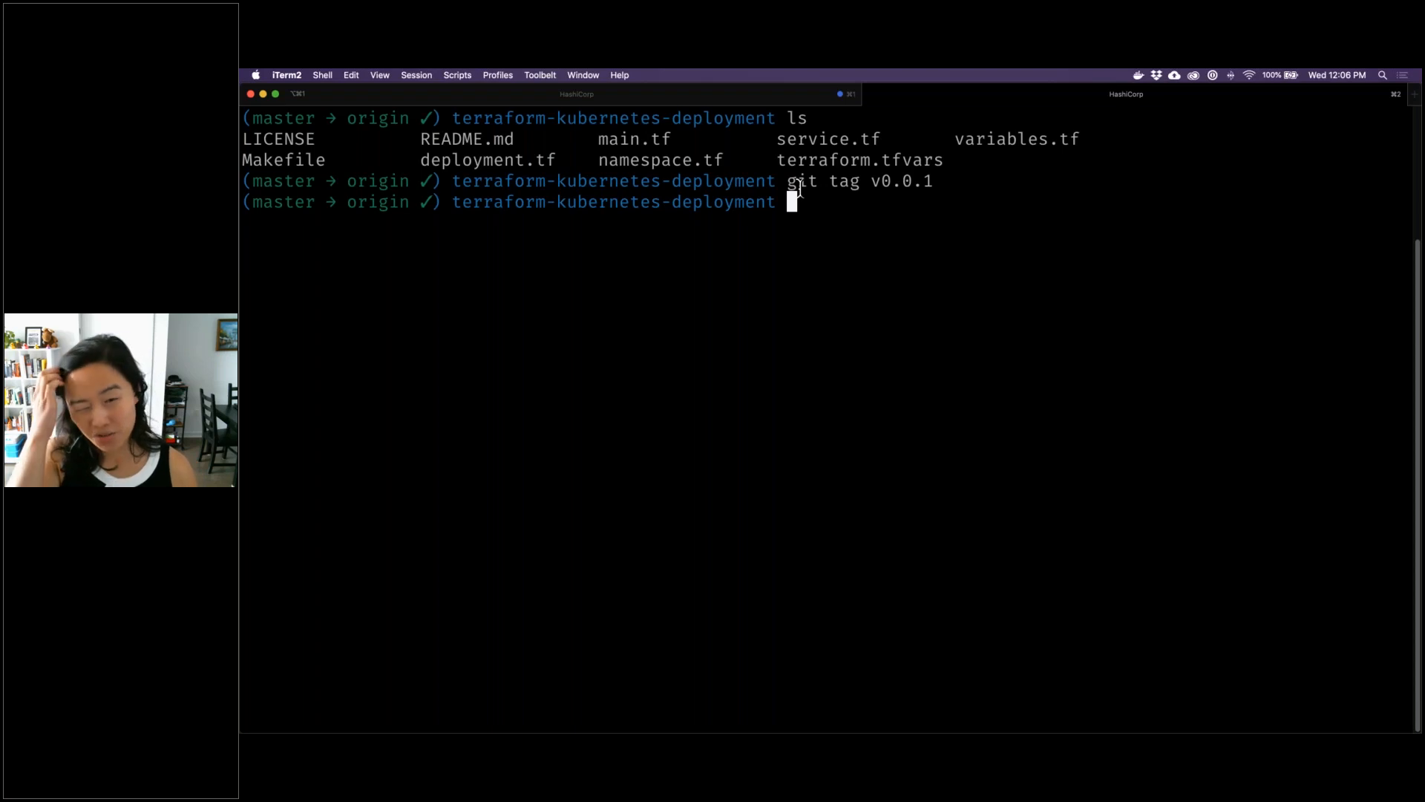
text(git )
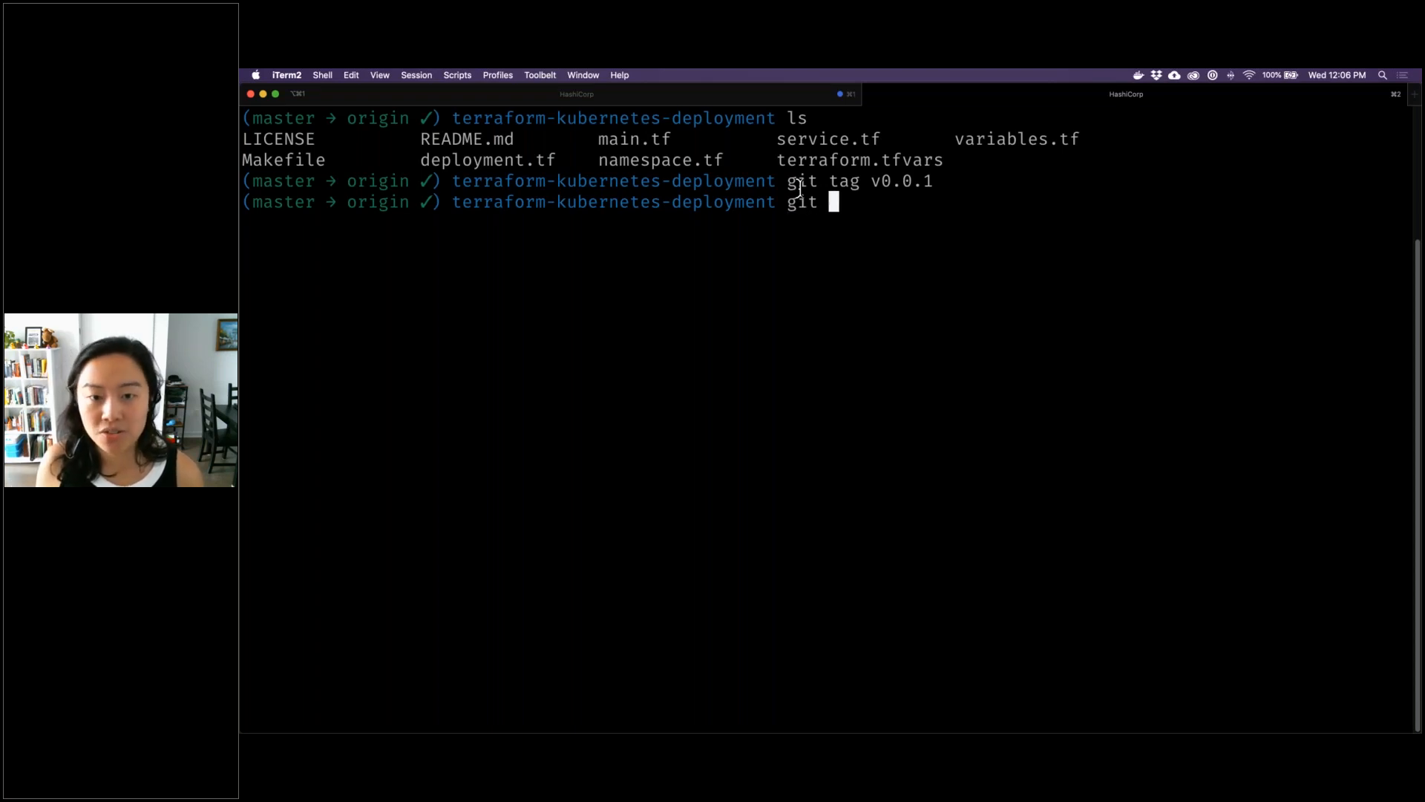
text(push )
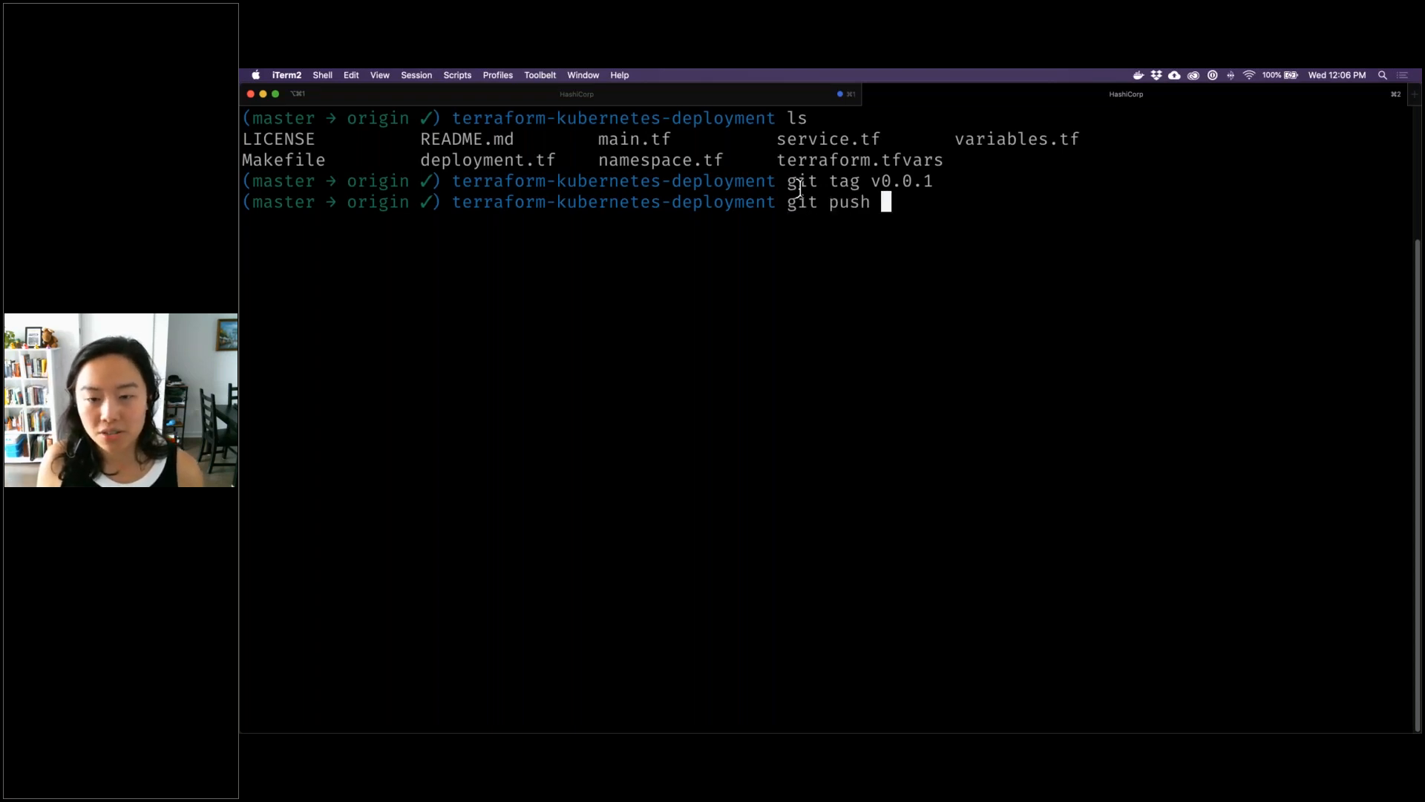
text(origin v0.0.1)
key(Return)
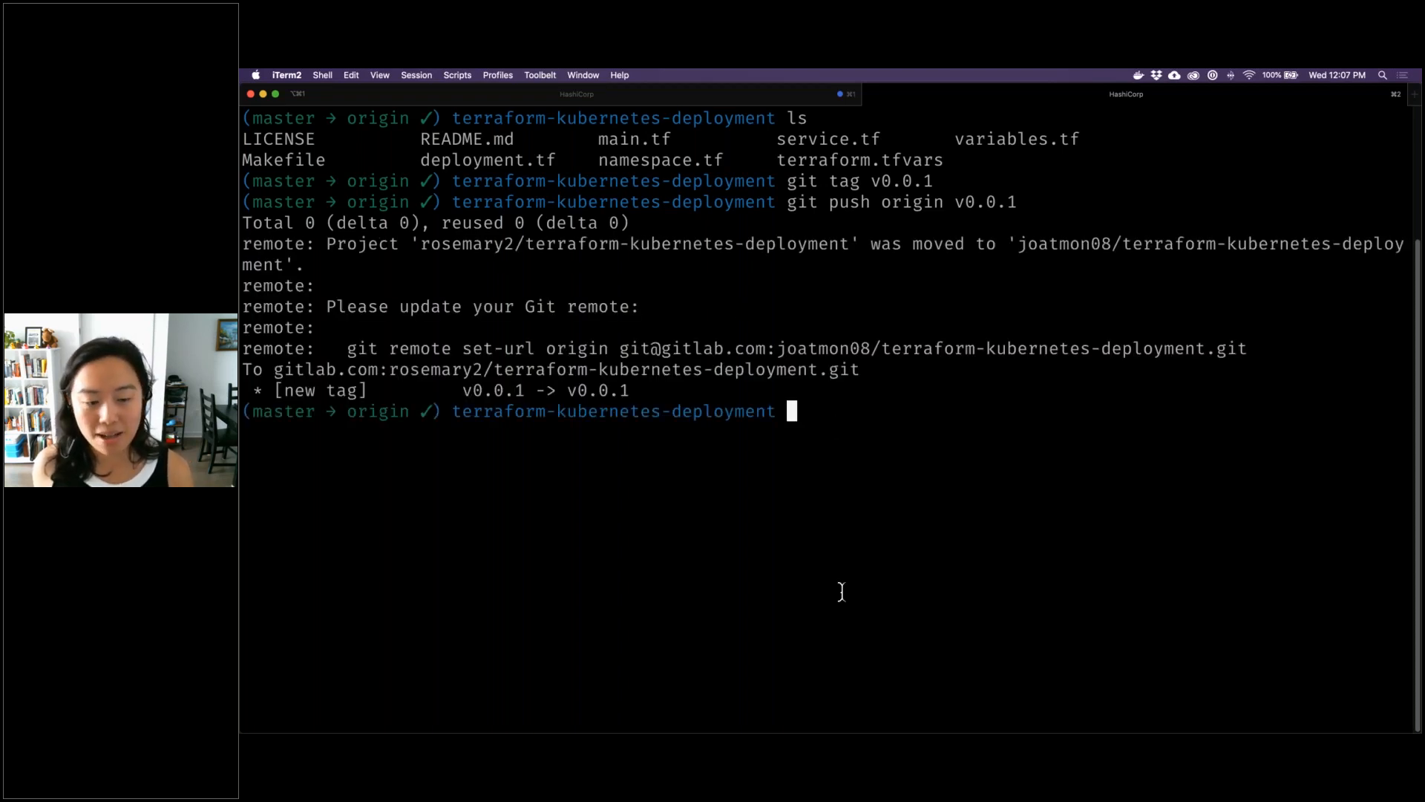
Switch to Chrome and publish a module to the organization's registry from the terraform-kubernetes-deployment repository, using the GitLab.com VCS connection
mouse_move(849, 707)
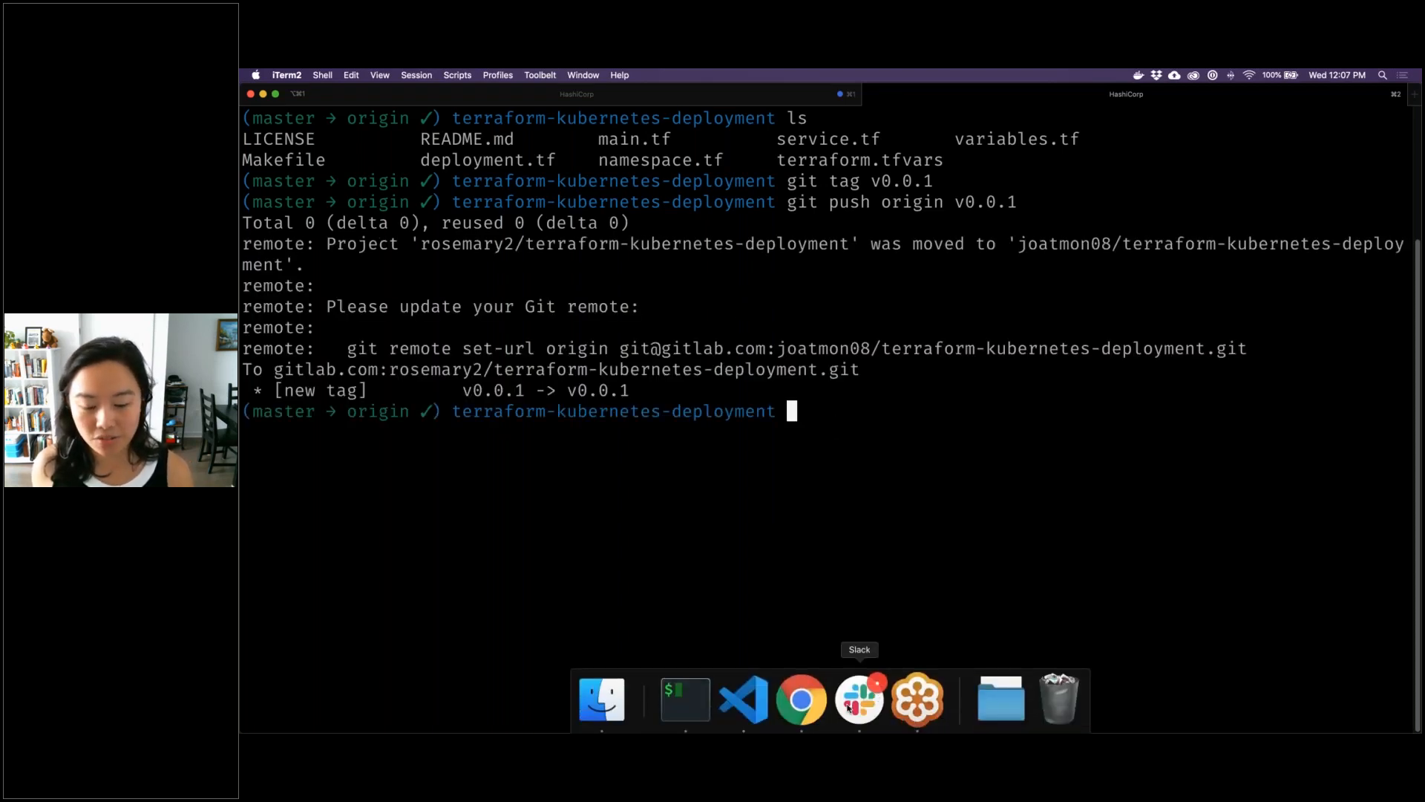
click(802, 702)
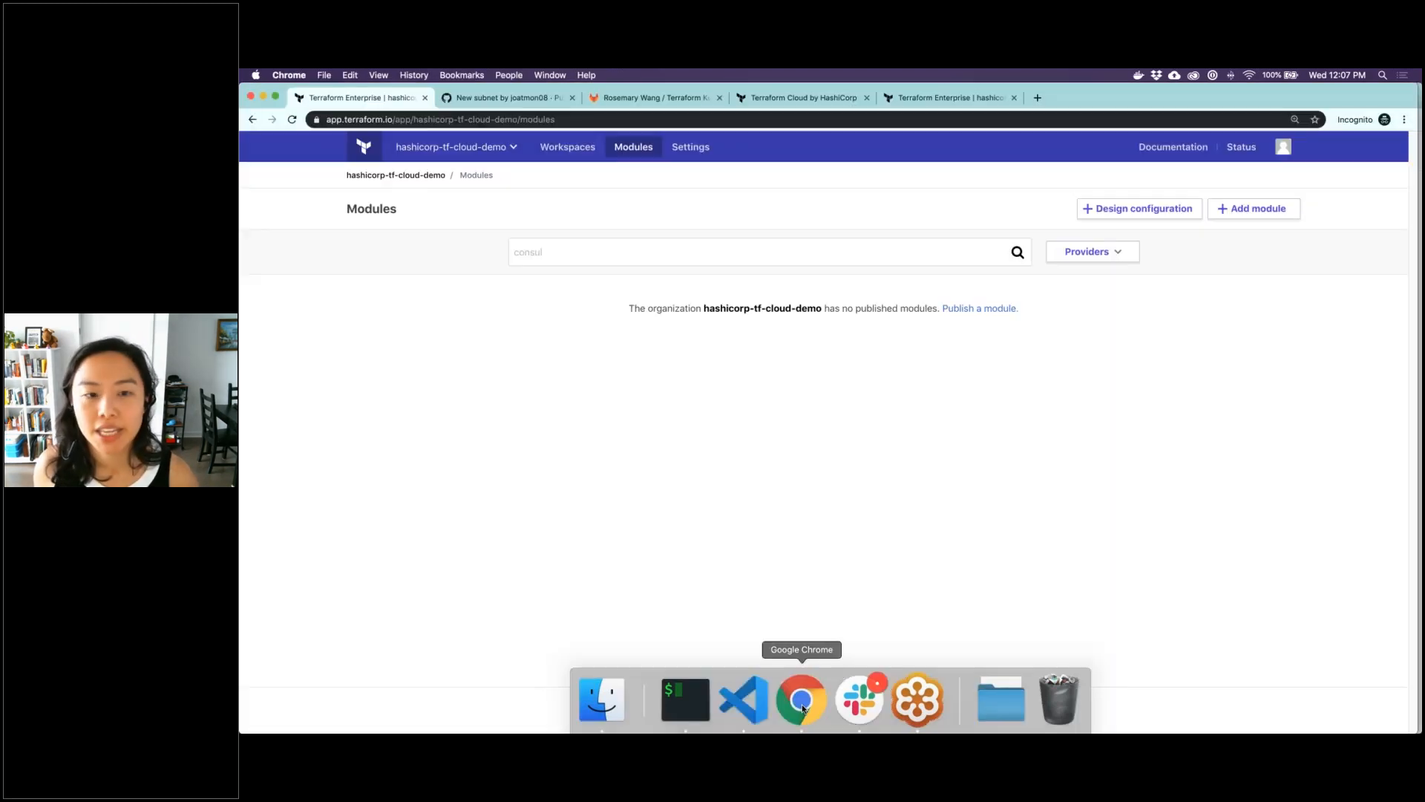
click(1226, 207)
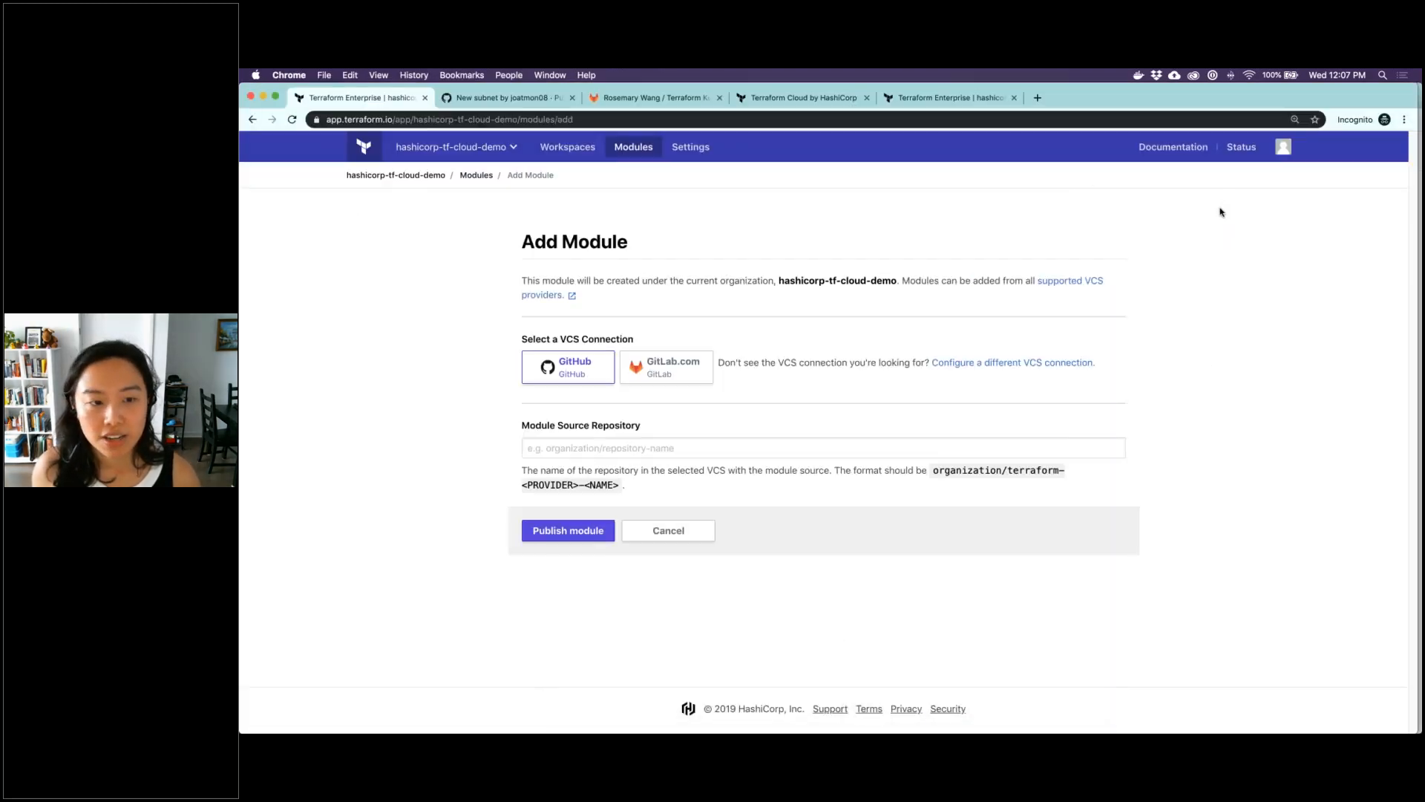
click(653, 380)
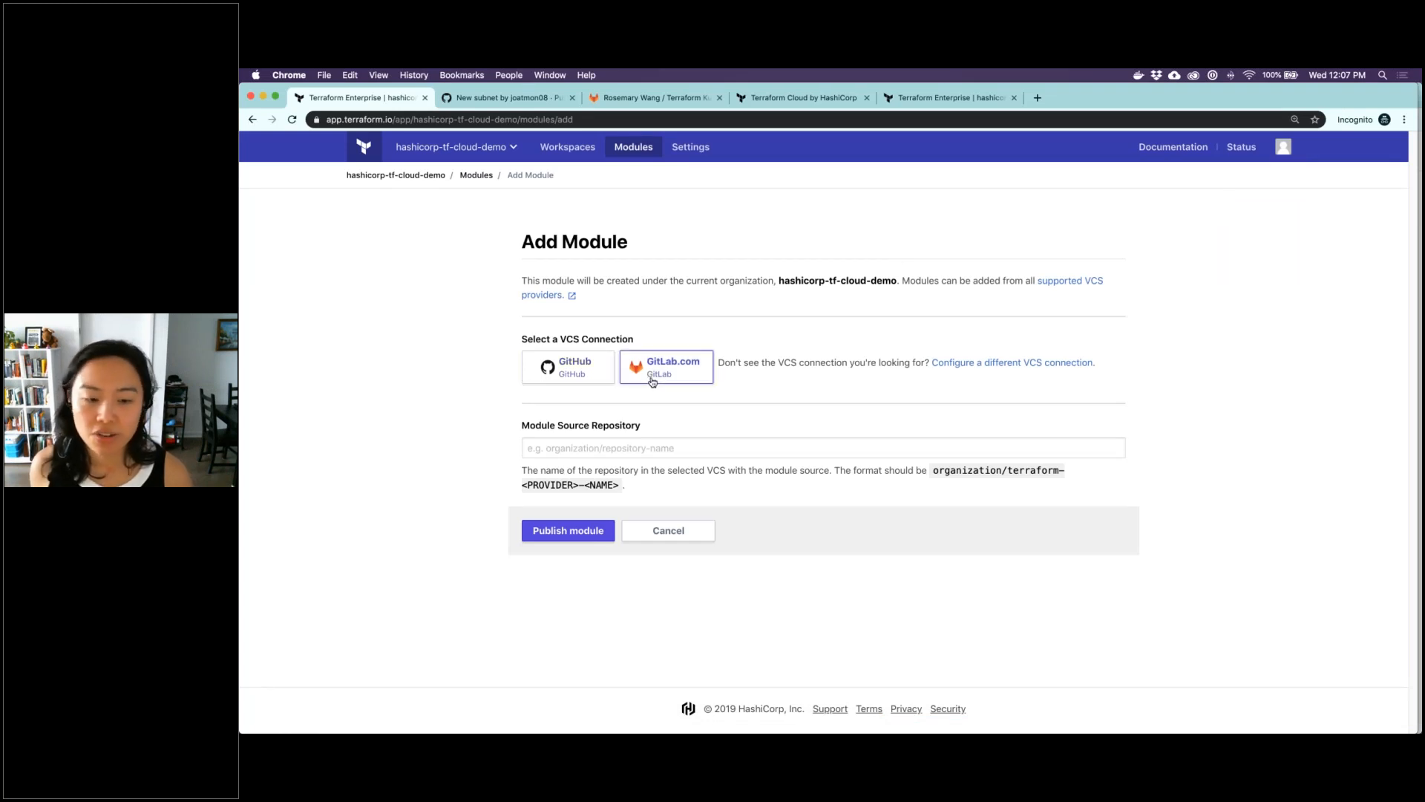
click(644, 442)
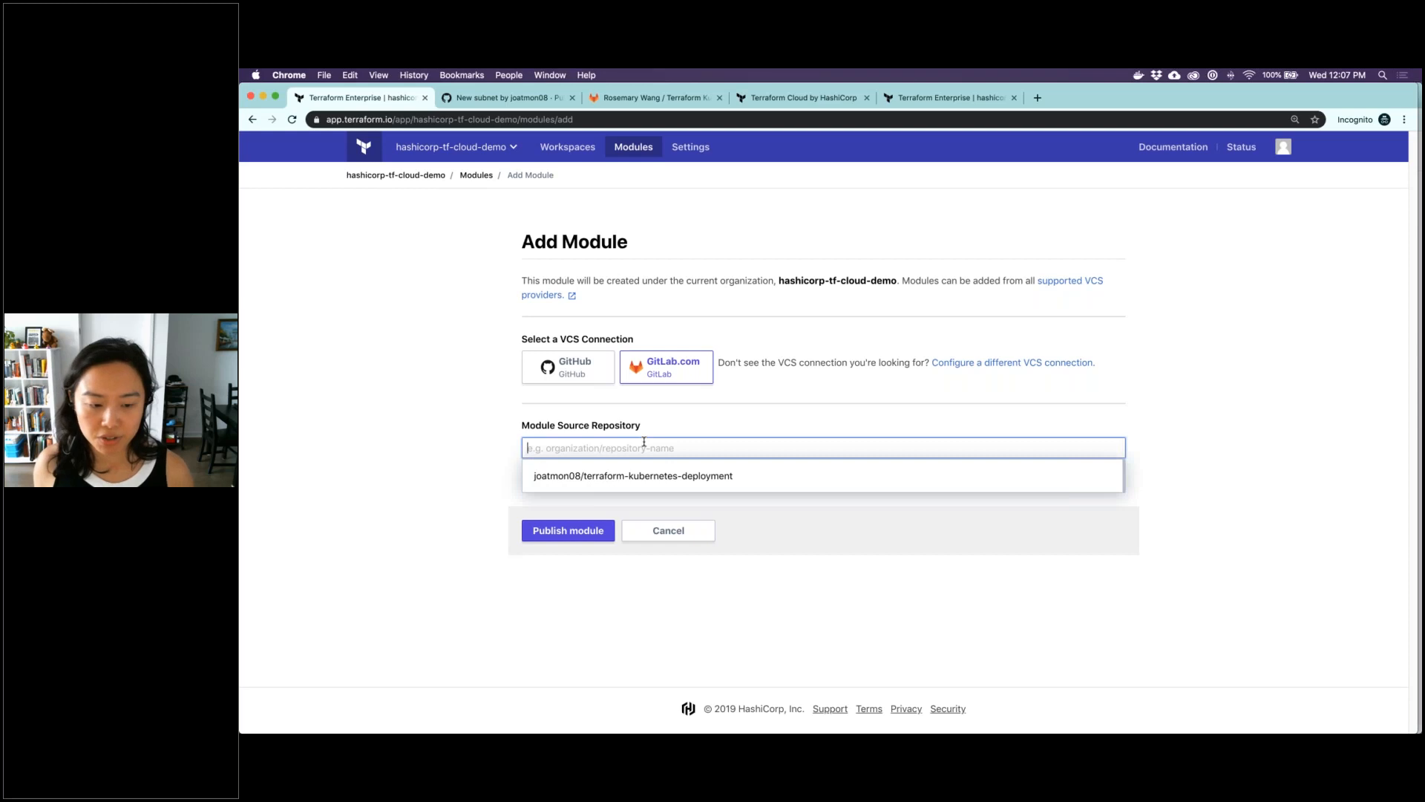
click(645, 481)
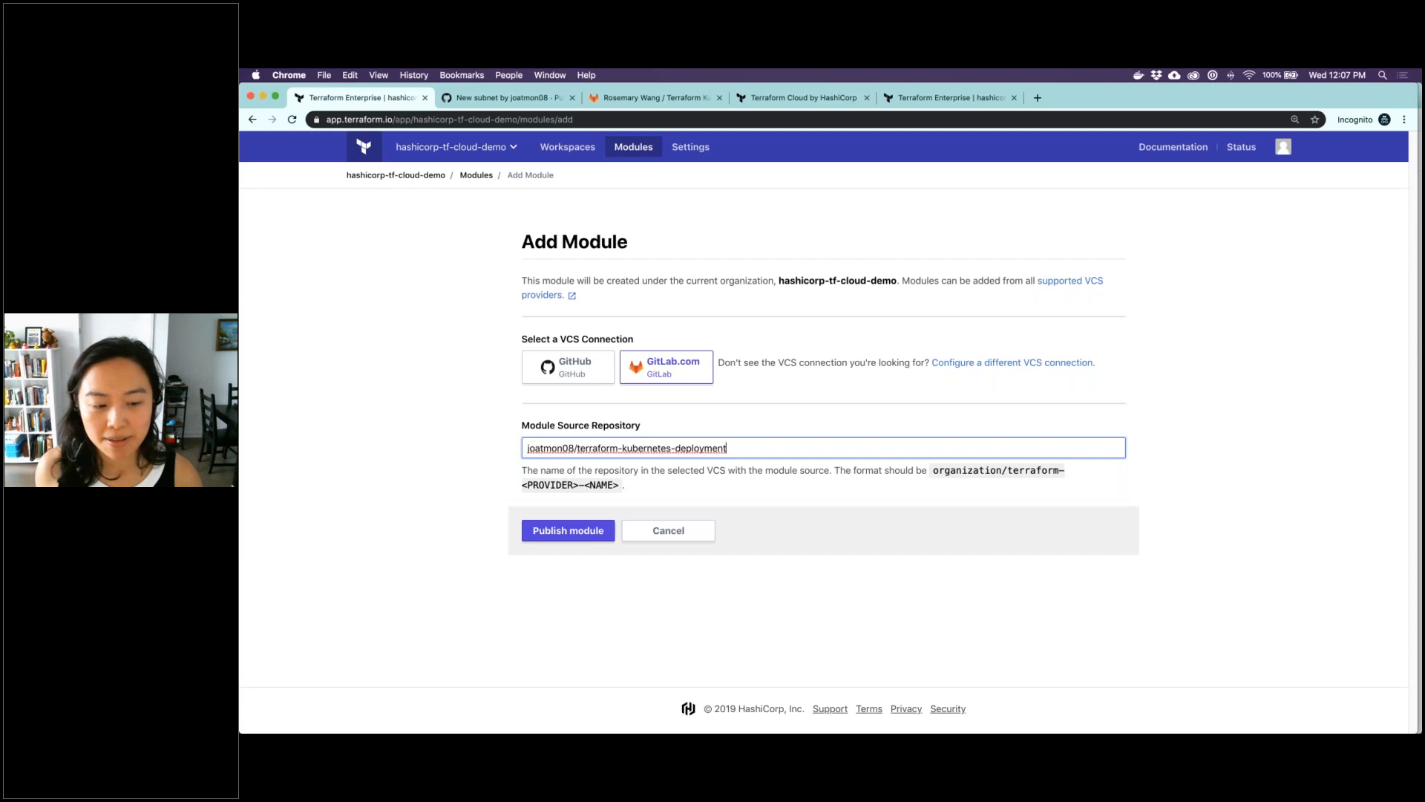
drag(626, 485, 518, 471)
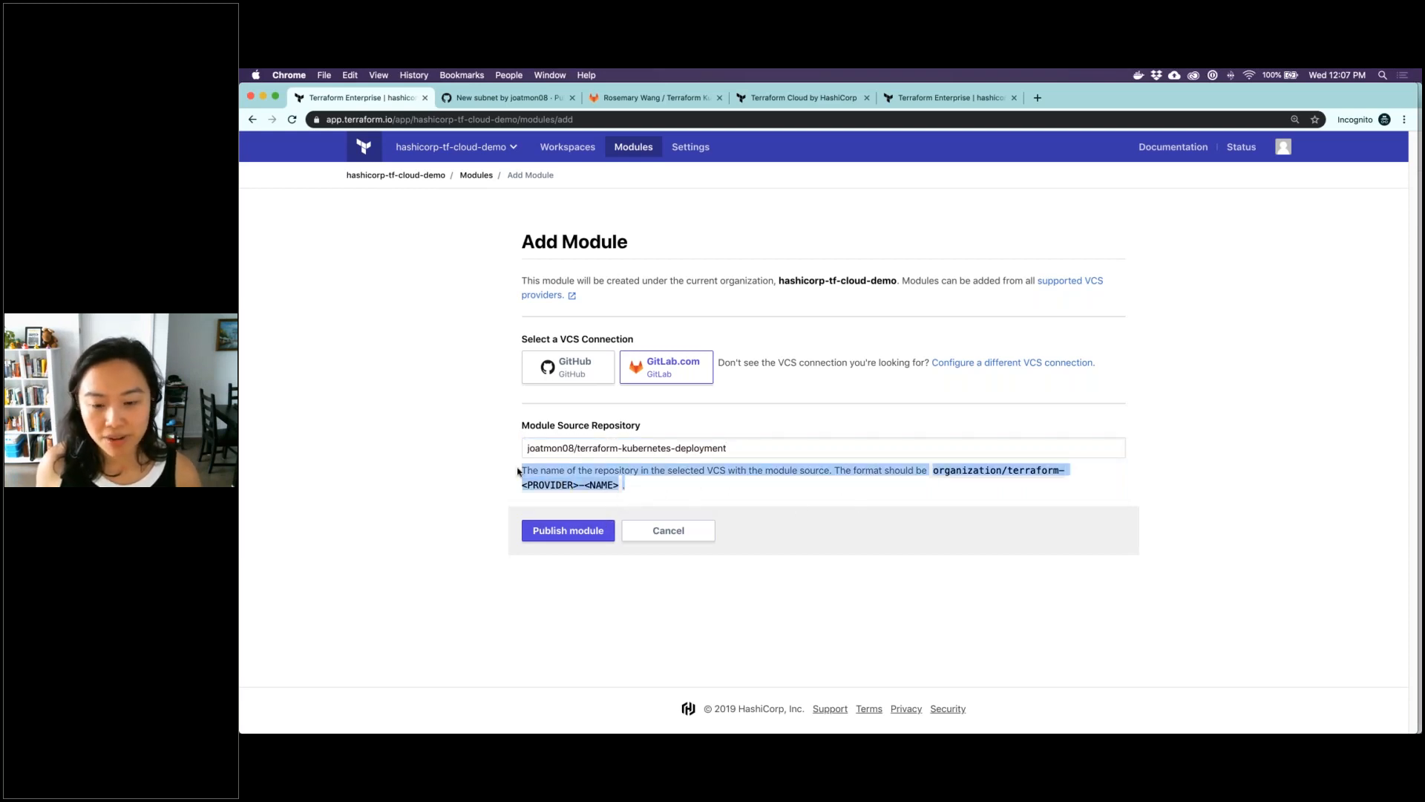
click(645, 480)
click(568, 528)
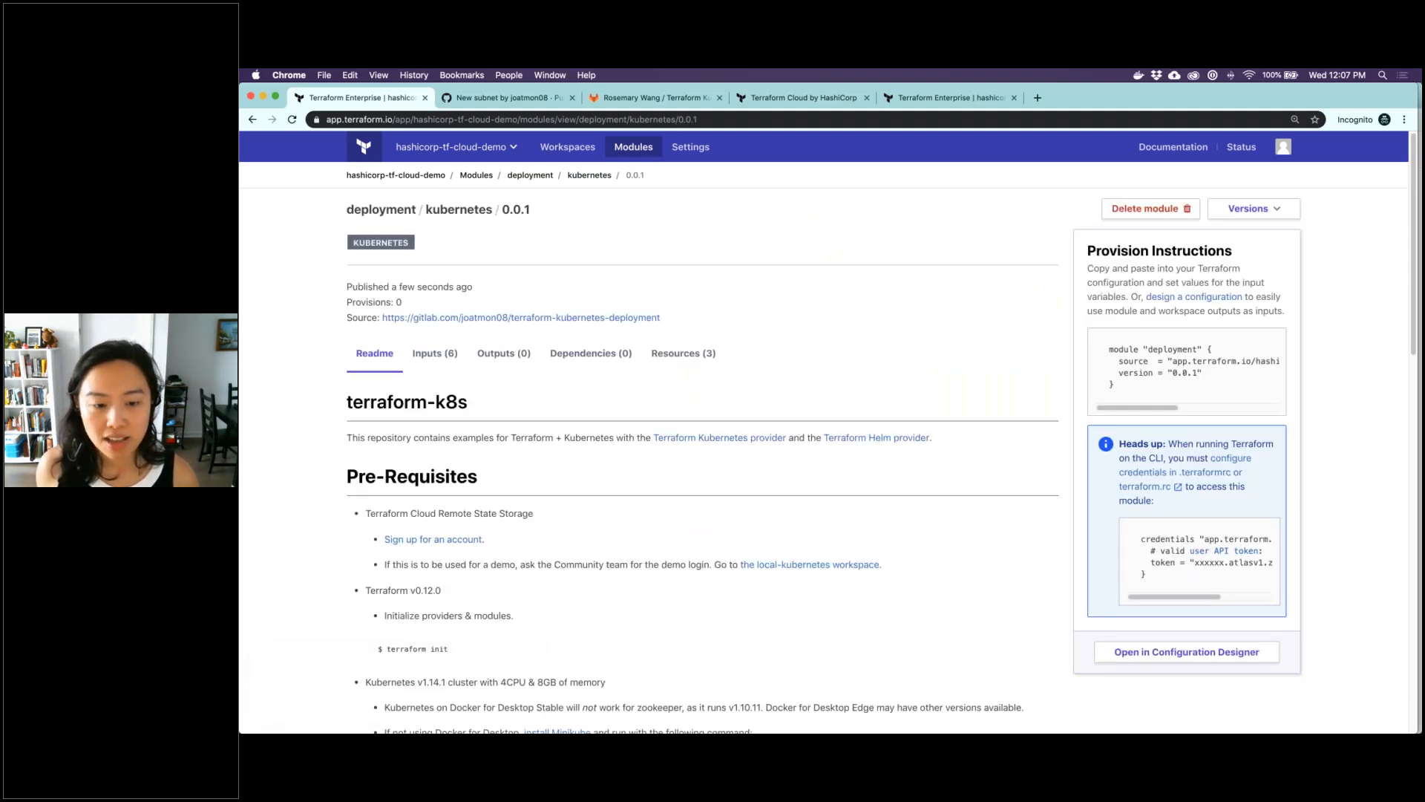
Read through the published deployment module's readme and review the list of resources it defines
scroll(611, 483, down, 2)
scroll(595, 482, down, 5)
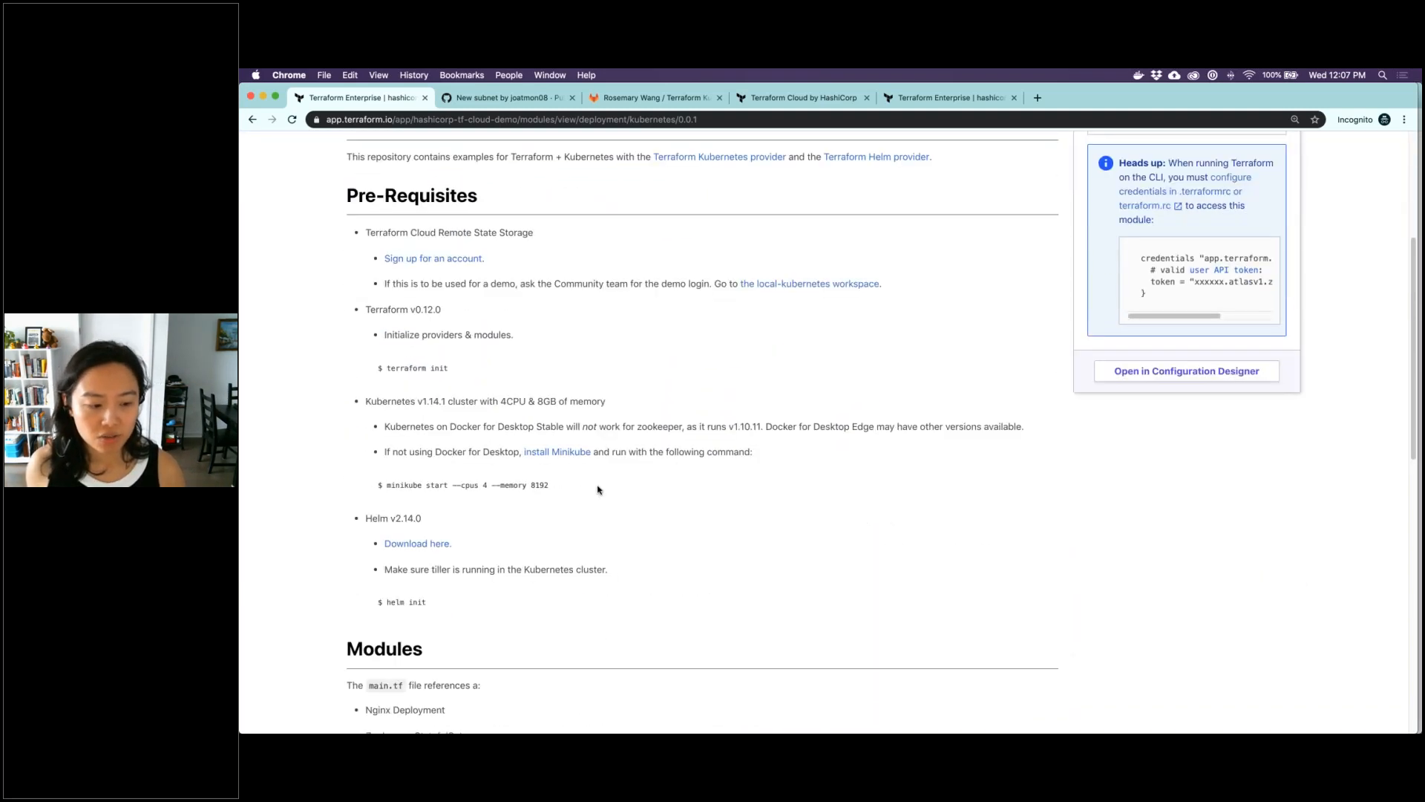
scroll(646, 416, up, 5)
click(696, 353)
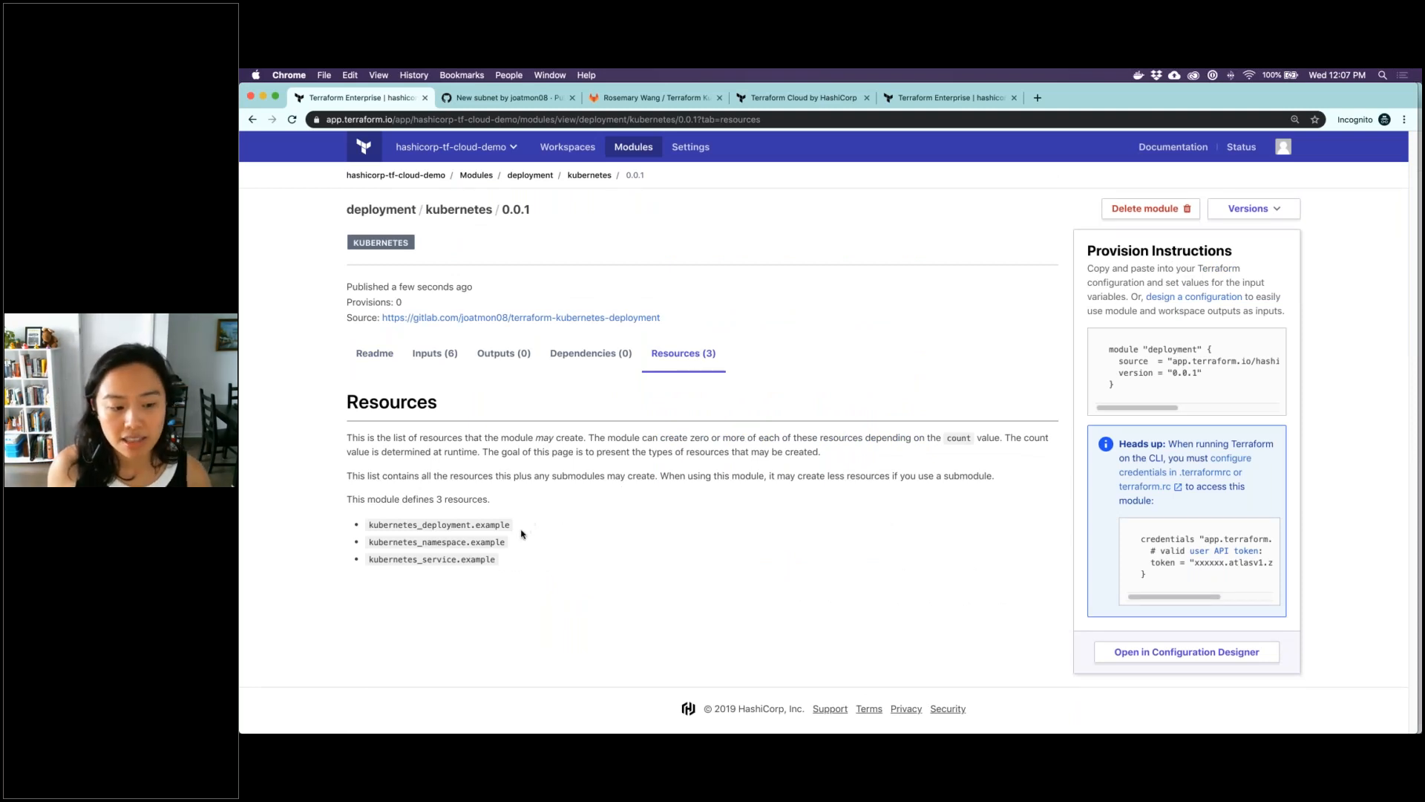
drag(504, 562, 368, 524)
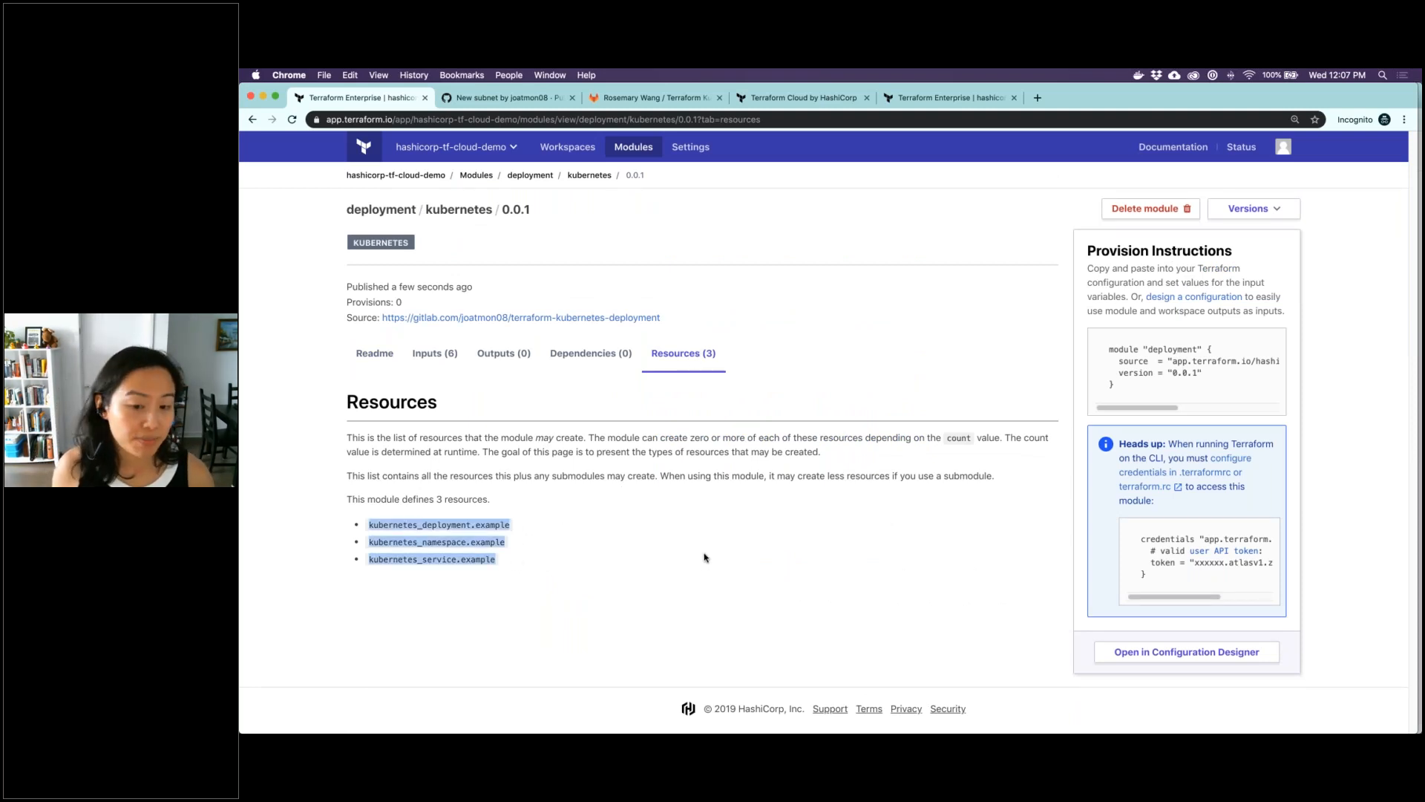
click(706, 557)
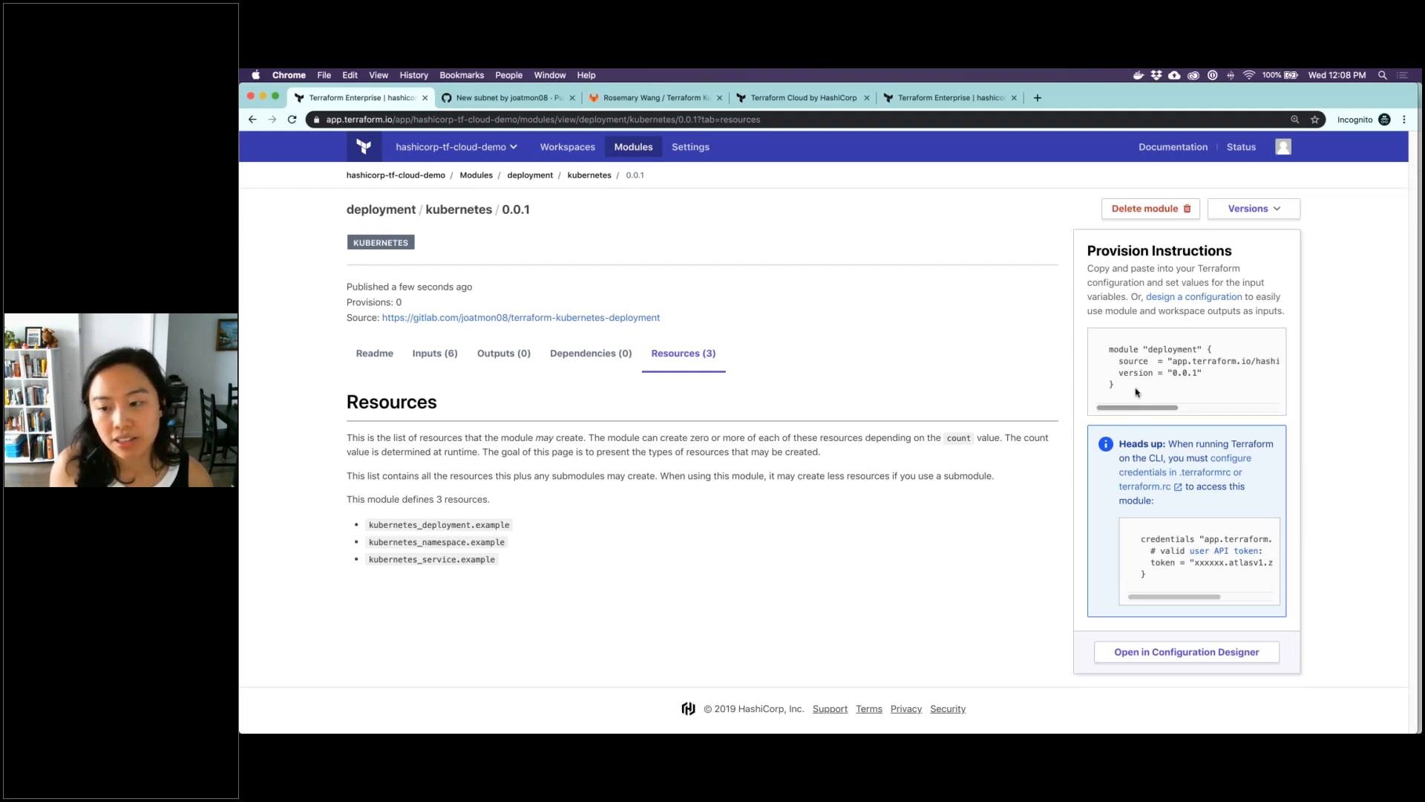
Examine the module source and version in the deployment module's provision instructions snippet
drag(1147, 414, 1179, 413)
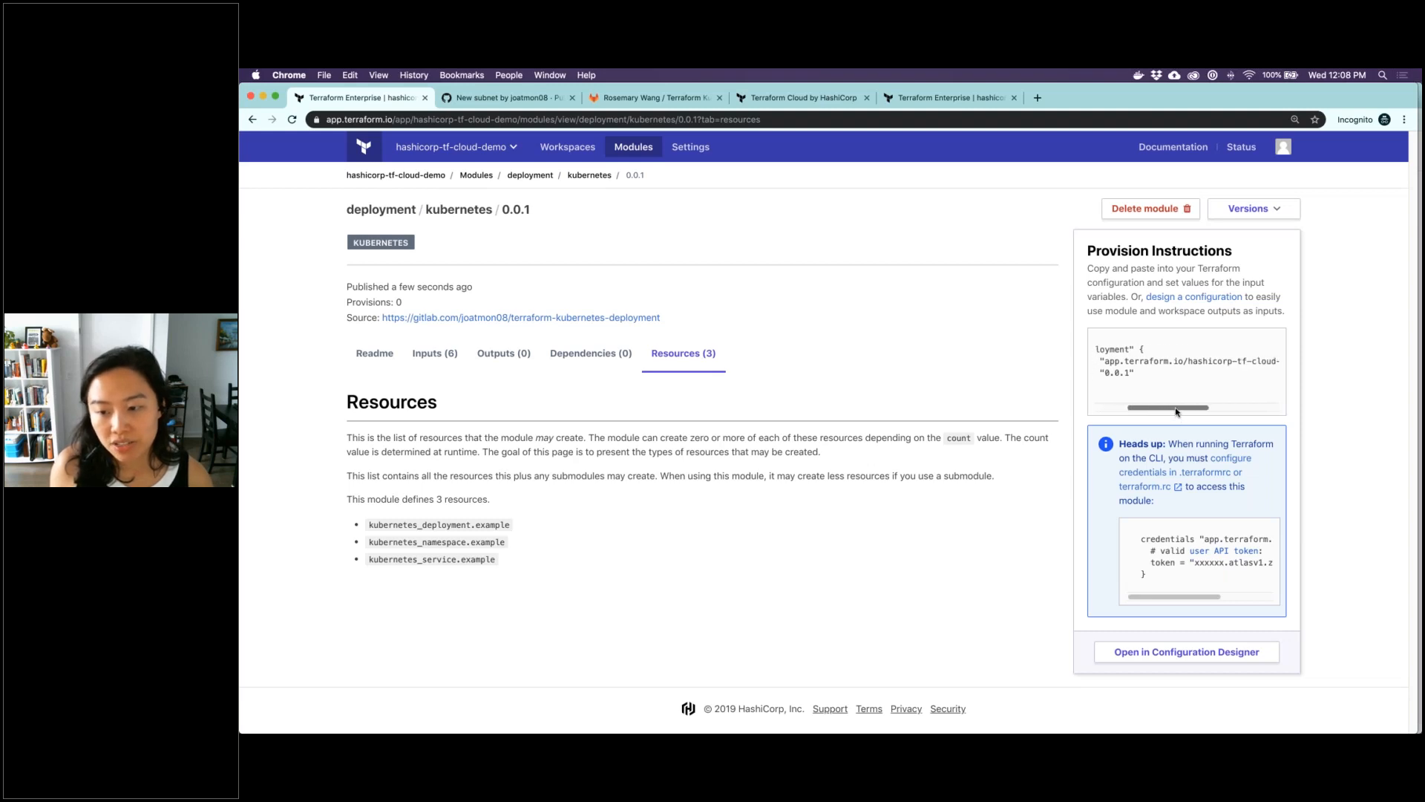
drag(1112, 359, 1134, 394)
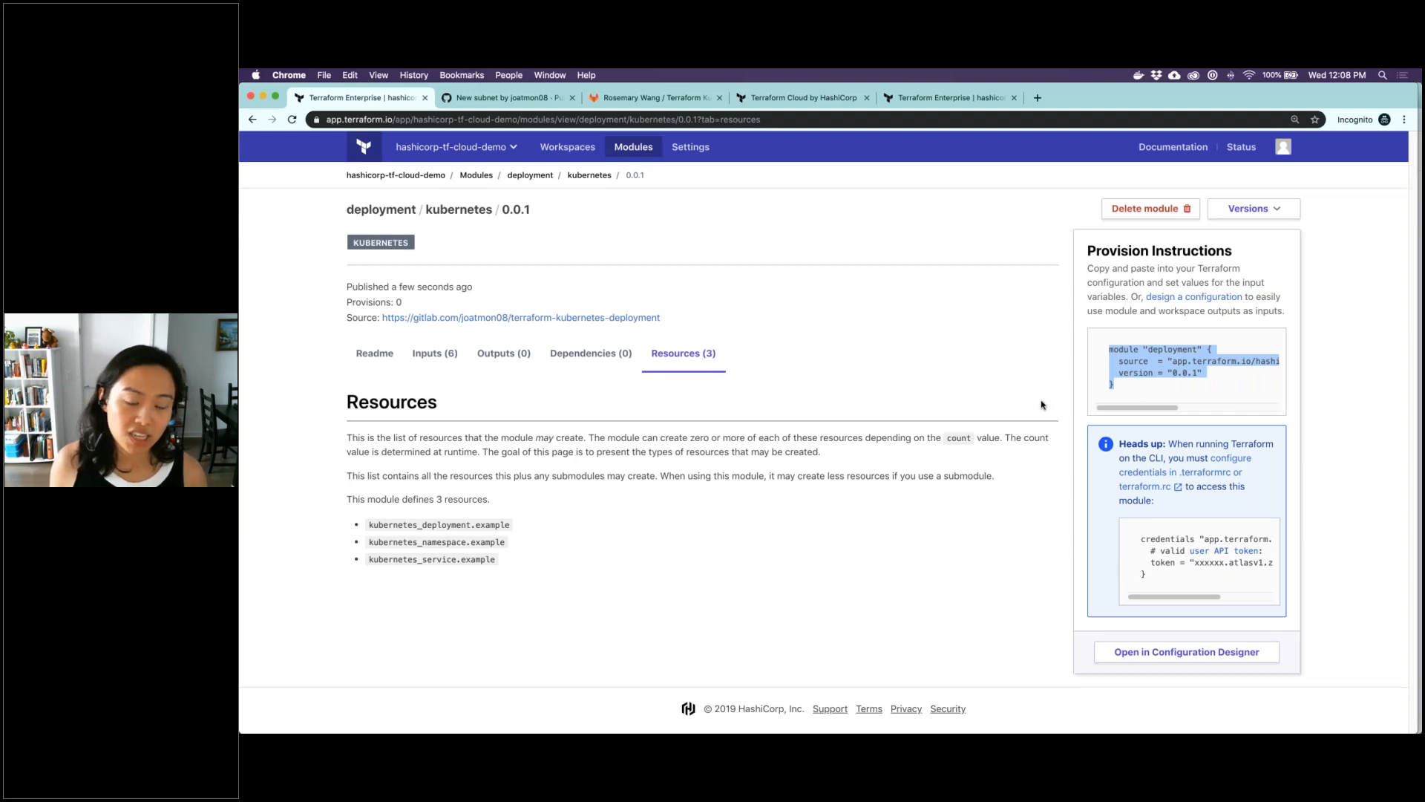
click(1188, 401)
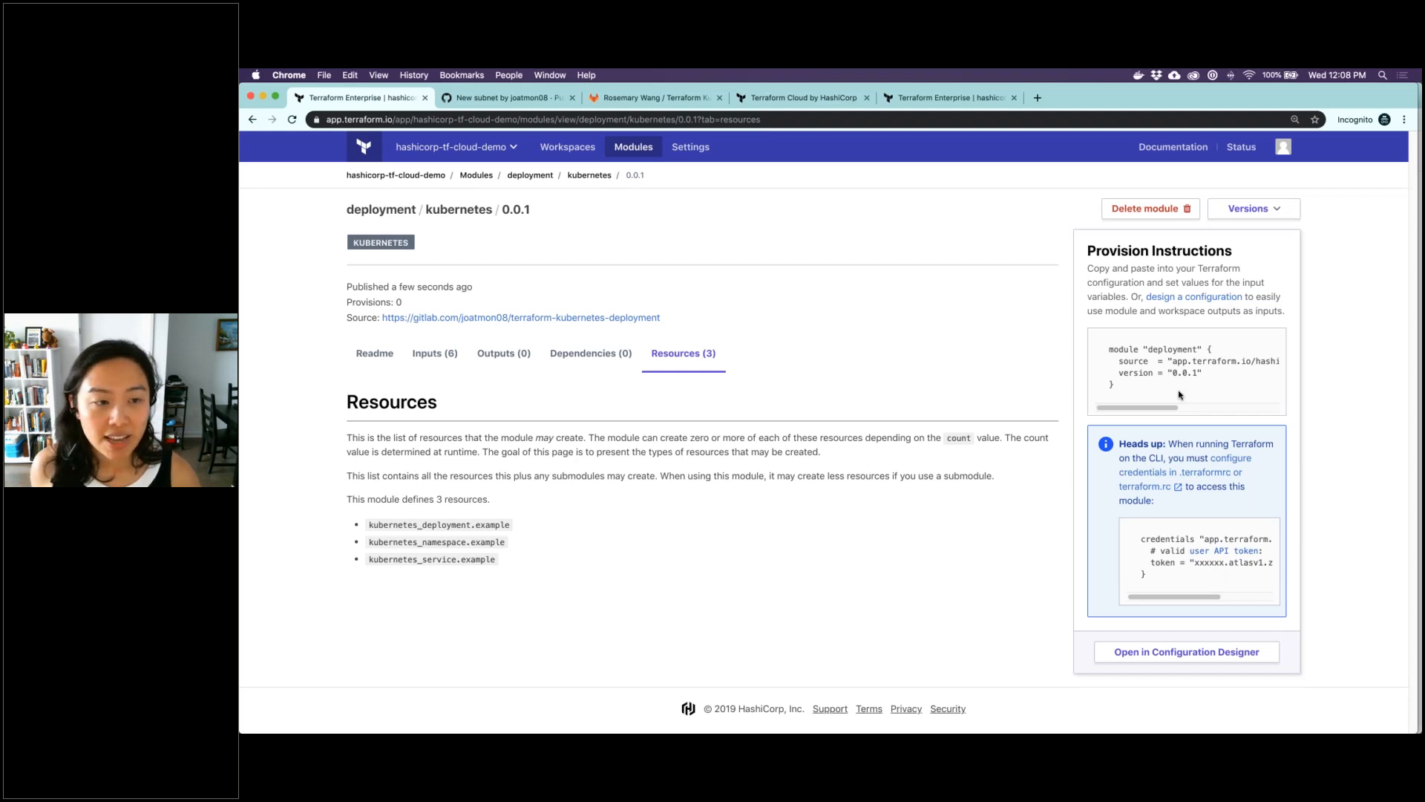
Switch to the Terraform Cloud GA Webinar deck in Google Slides and start presenting from the Demo slide
mouse_move(854, 706)
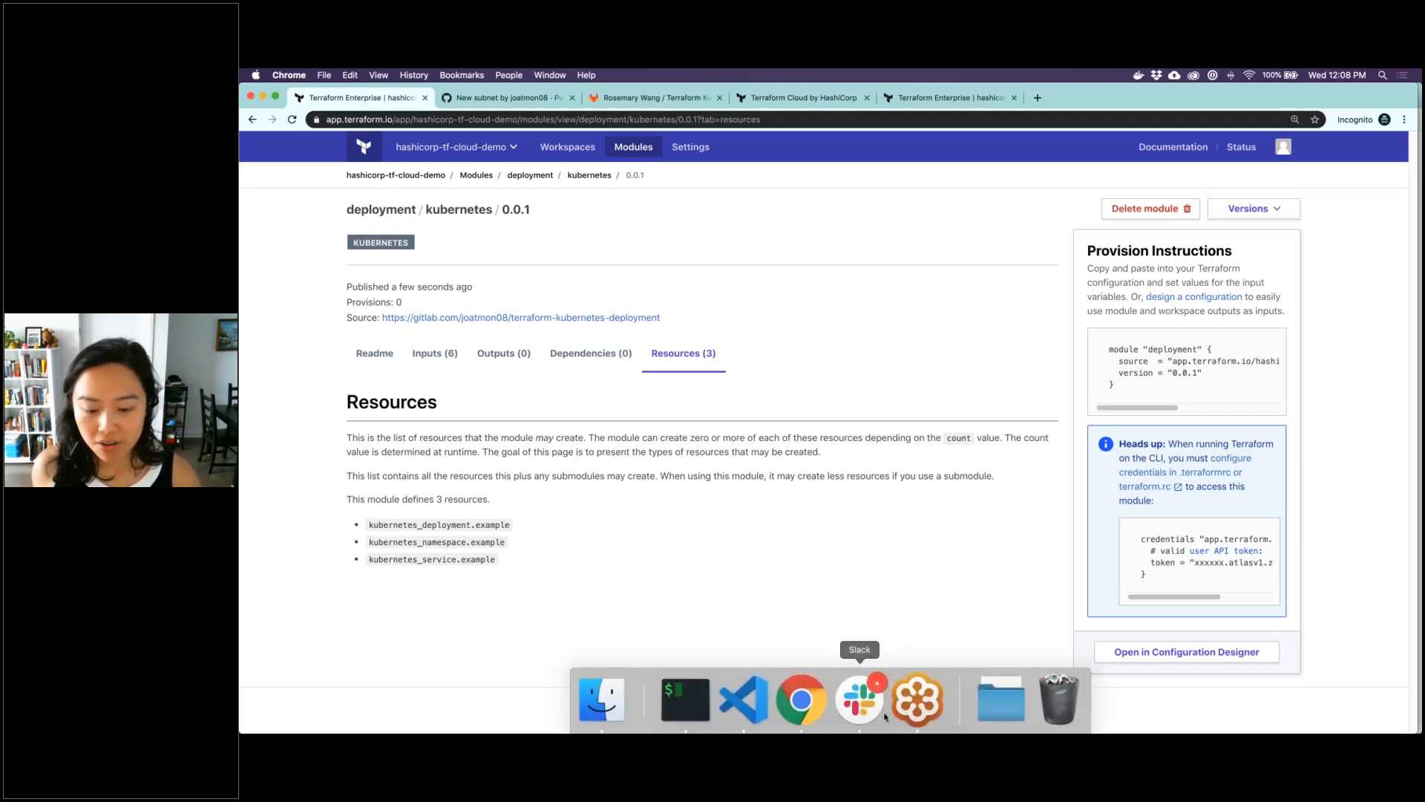
right_click(796, 702)
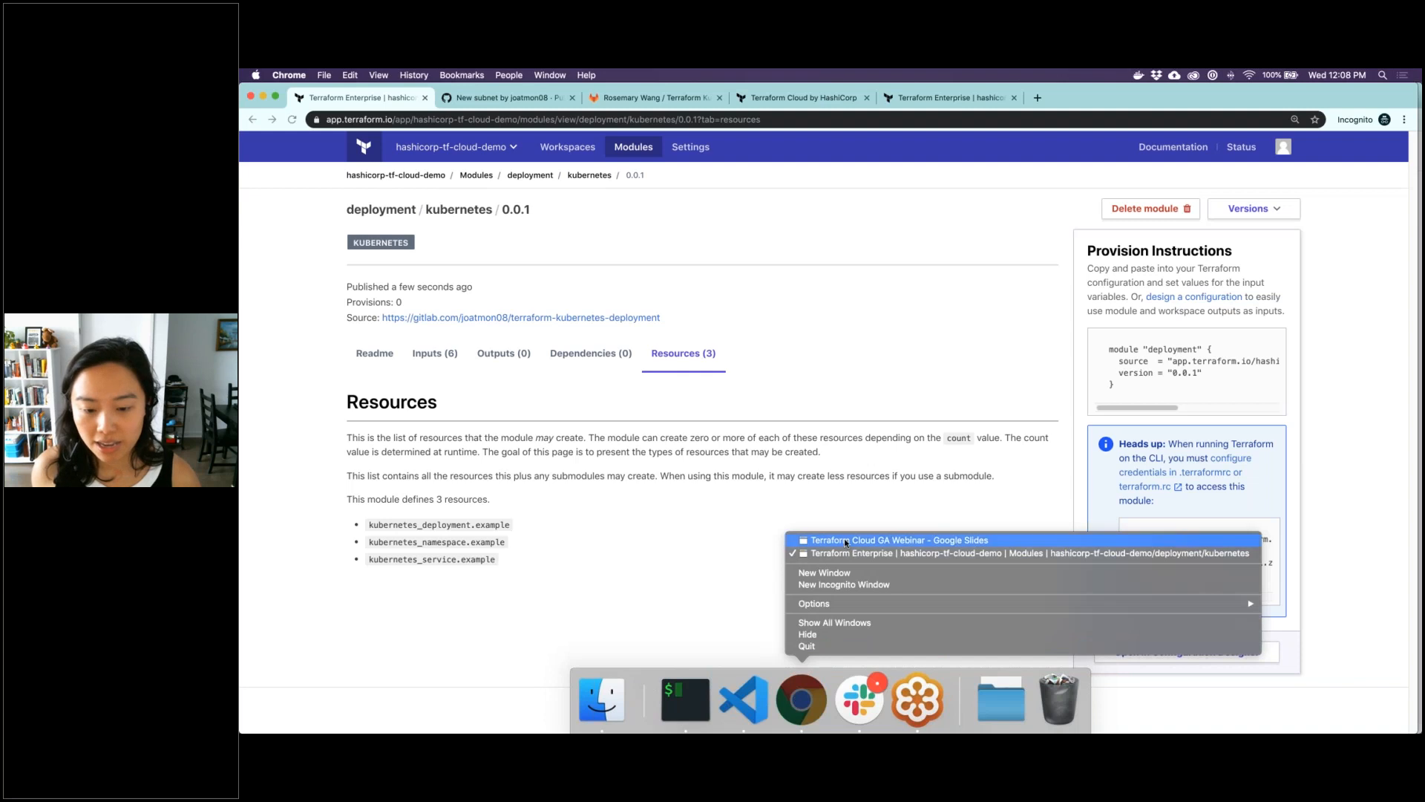
click(844, 537)
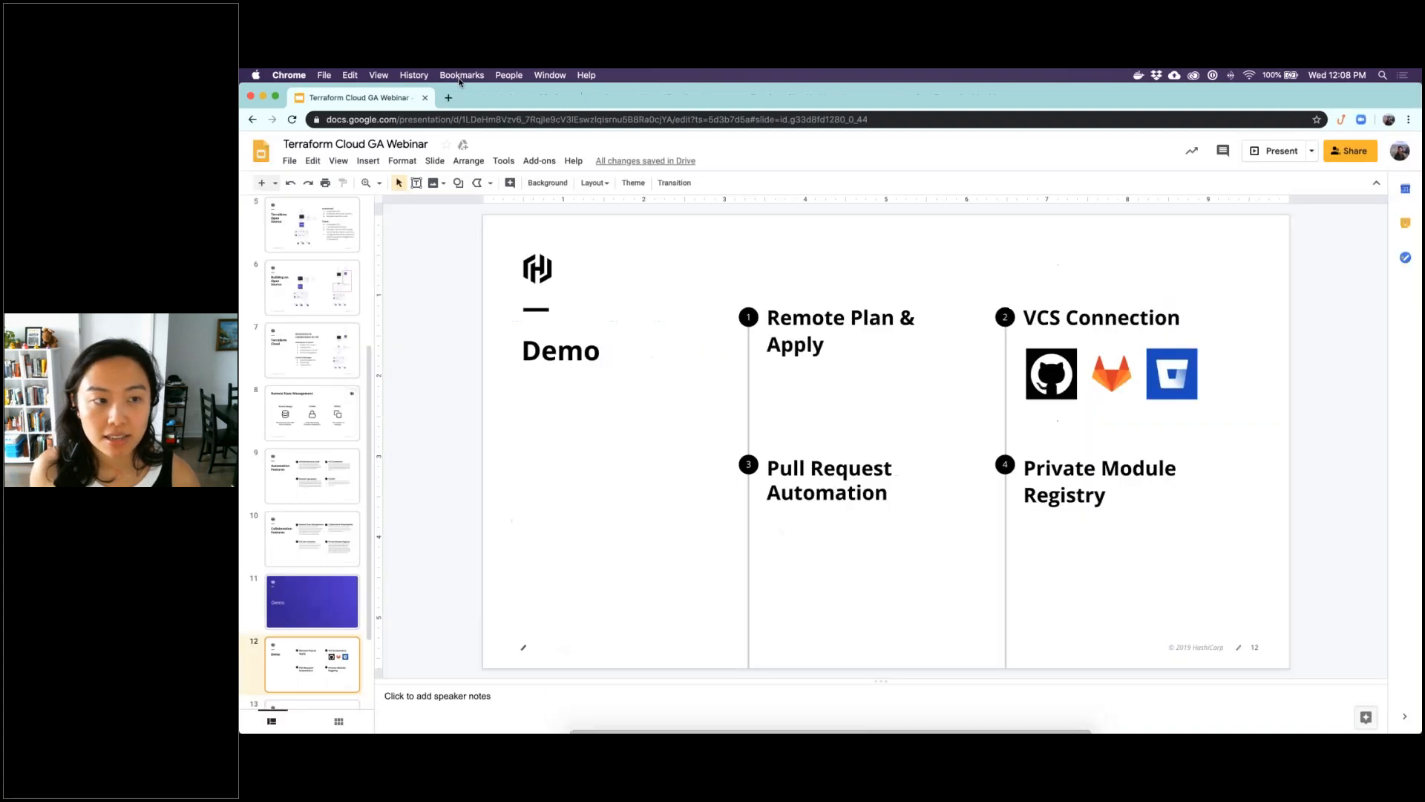
click(1284, 155)
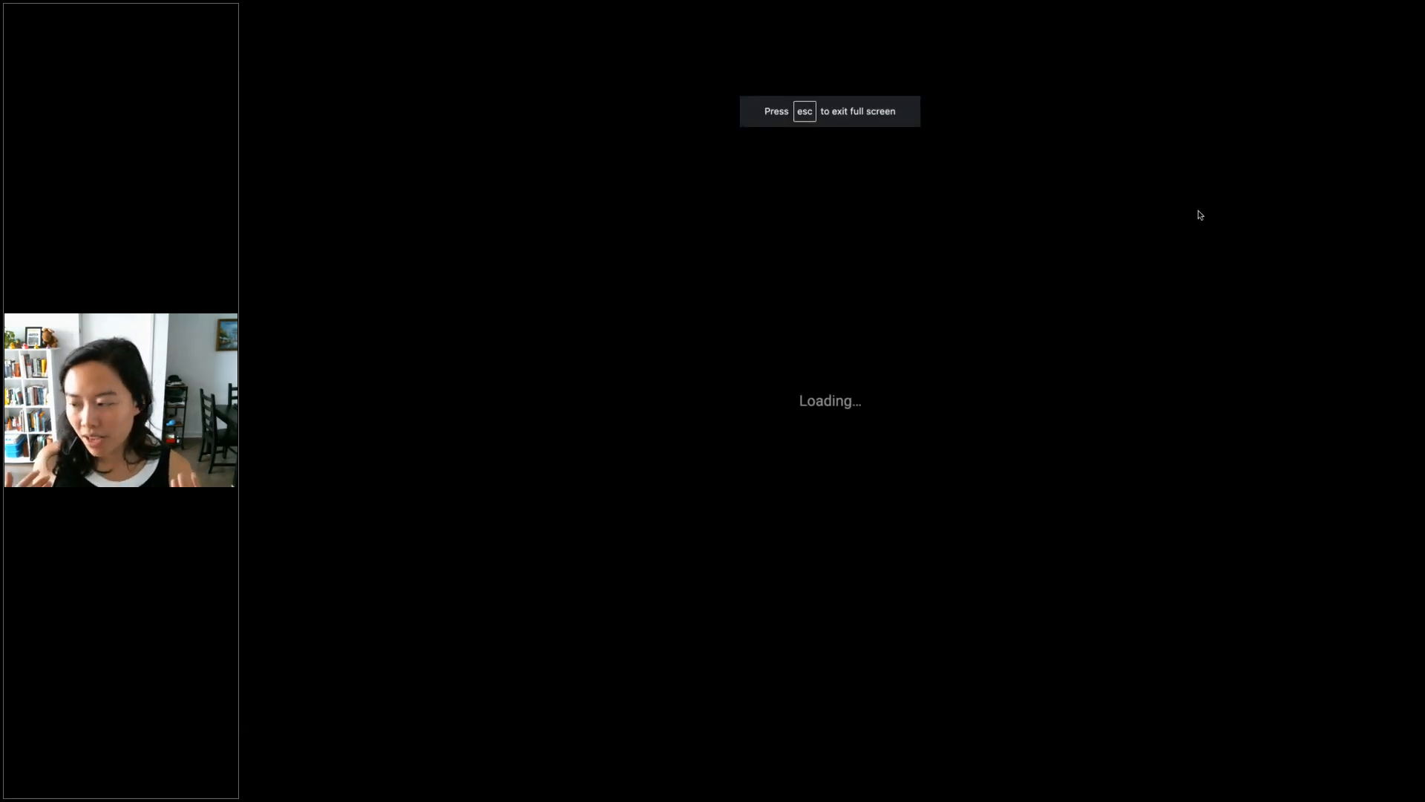